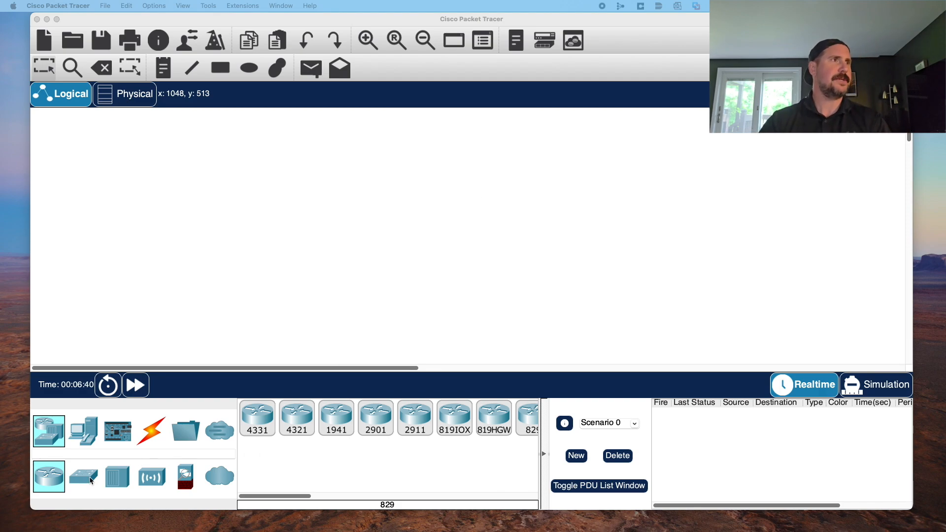
- Place two 1941 routers side by side in the logical workspace
click(90, 479)
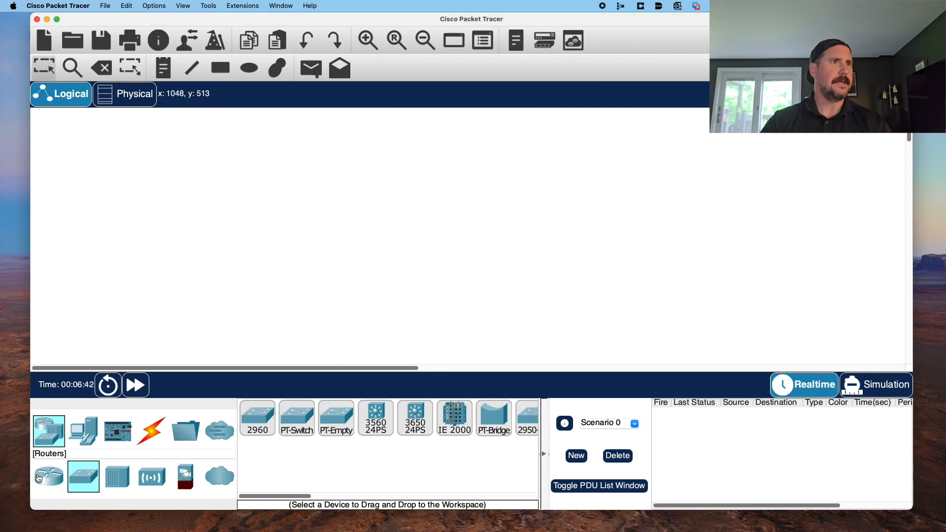
click(39, 477)
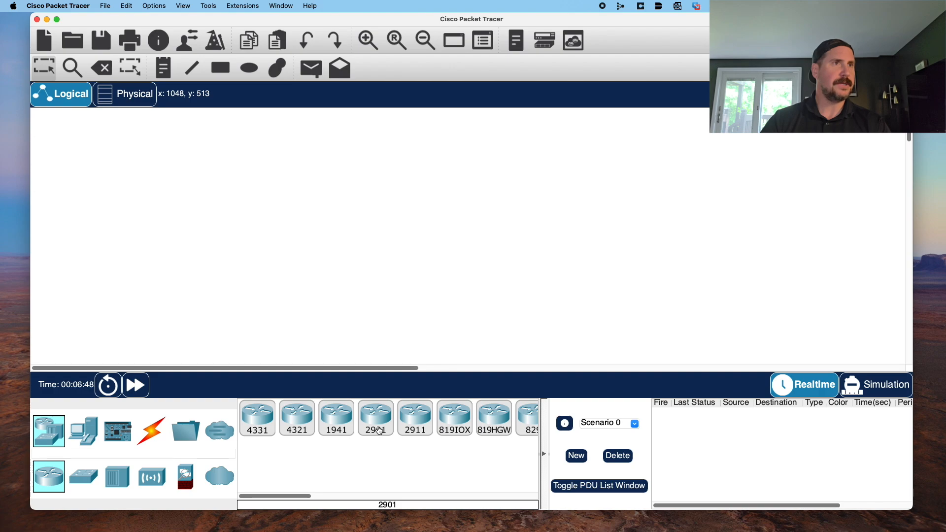
click(348, 426)
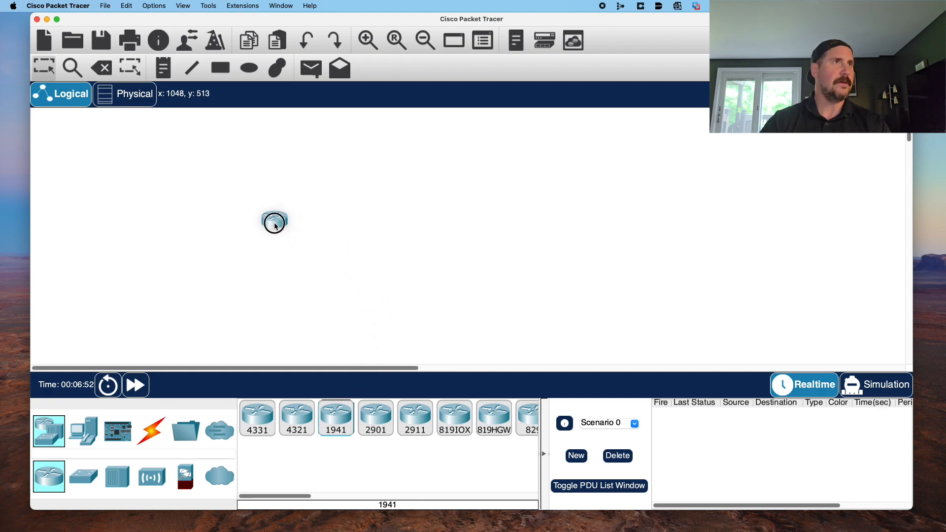
click(275, 222)
click(336, 428)
click(453, 230)
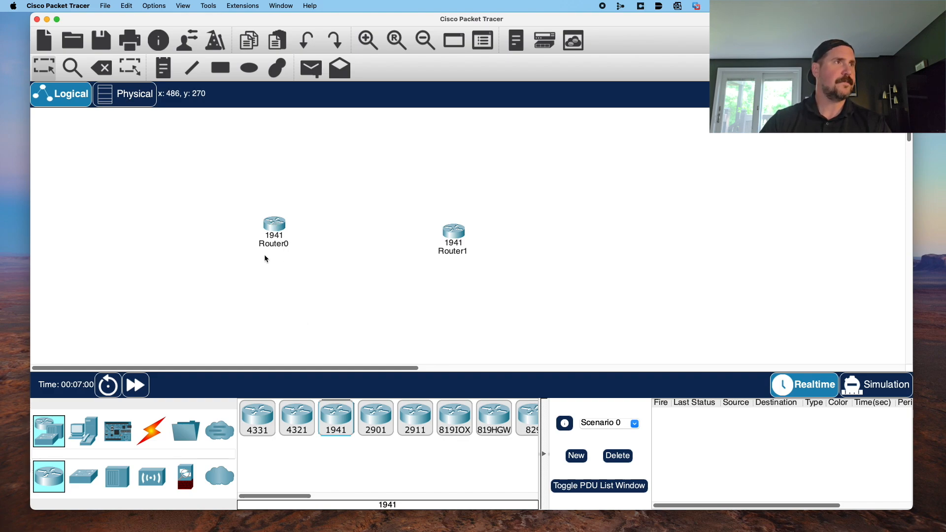
click(151, 430)
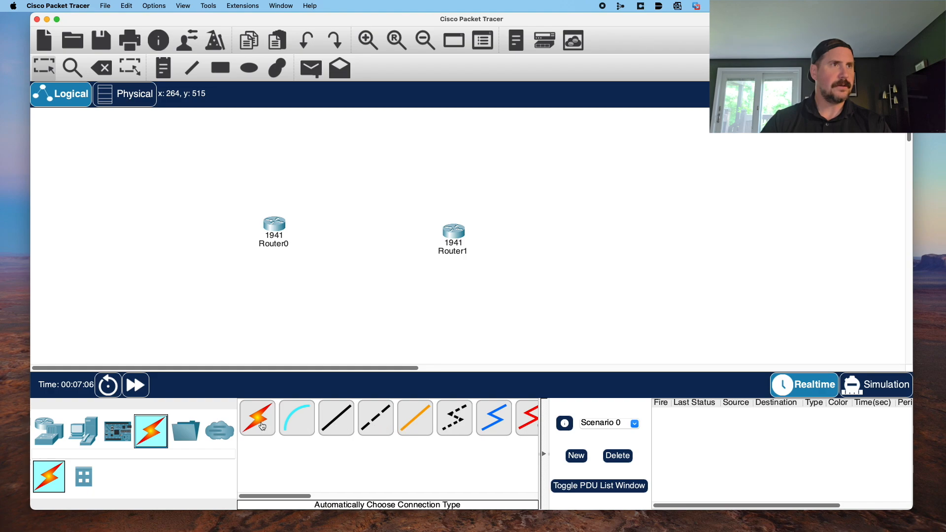
drag(287, 496, 321, 496)
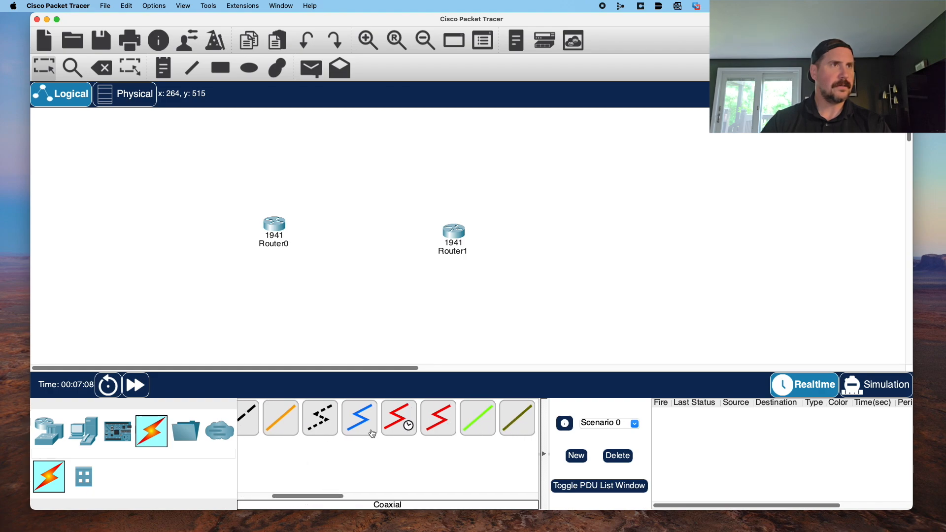
click(405, 421)
click(279, 224)
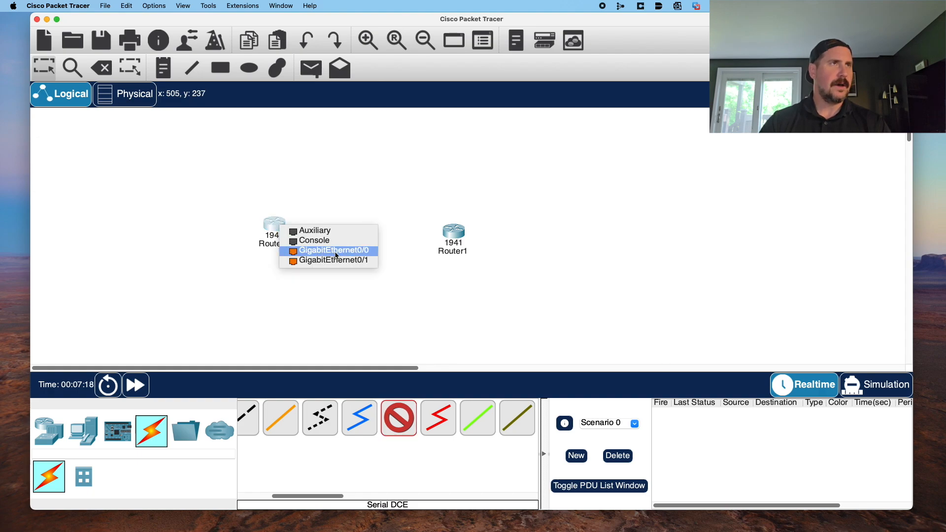
click(275, 222)
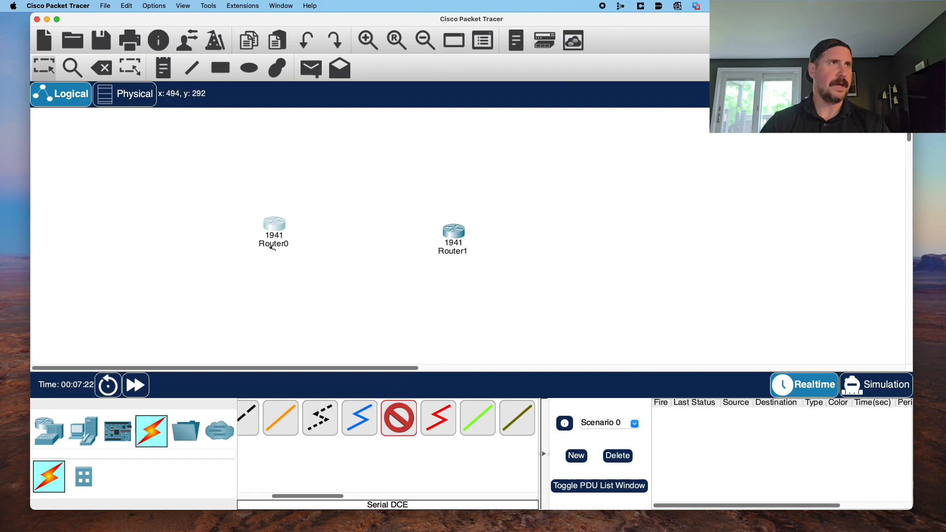
key(Escape)
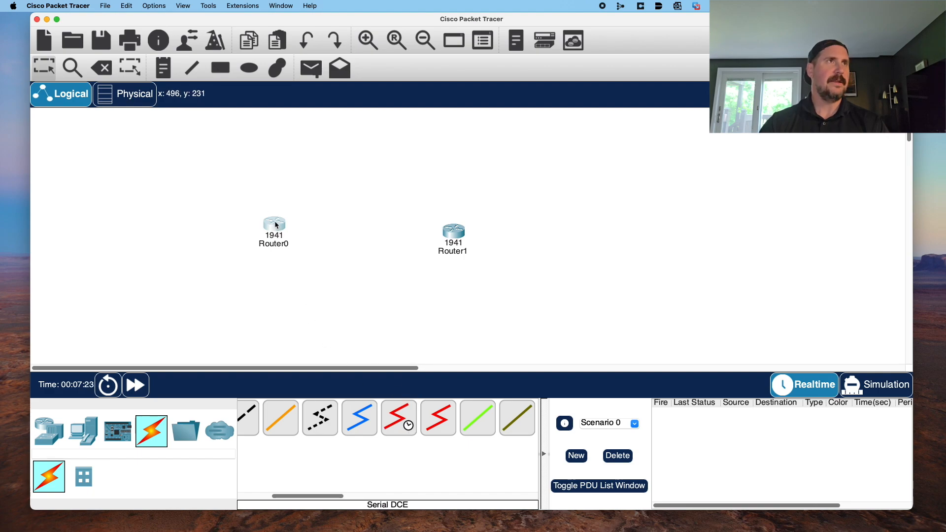
- Enlarge Router0's physical device view and power the router off
click(276, 225)
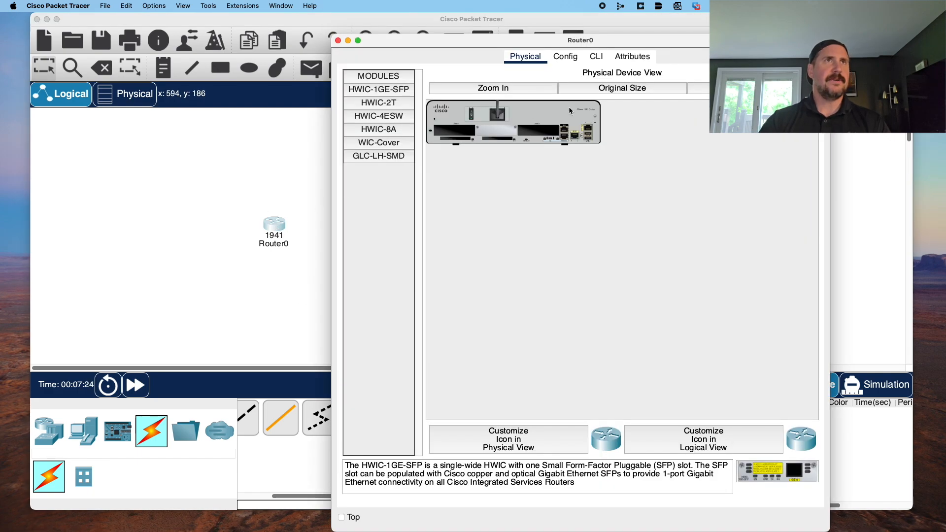
click(567, 61)
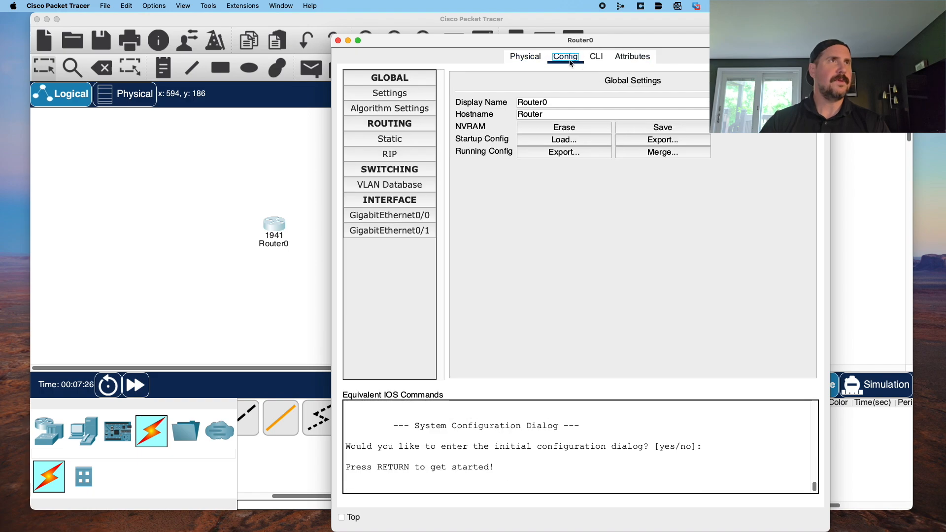
click(517, 60)
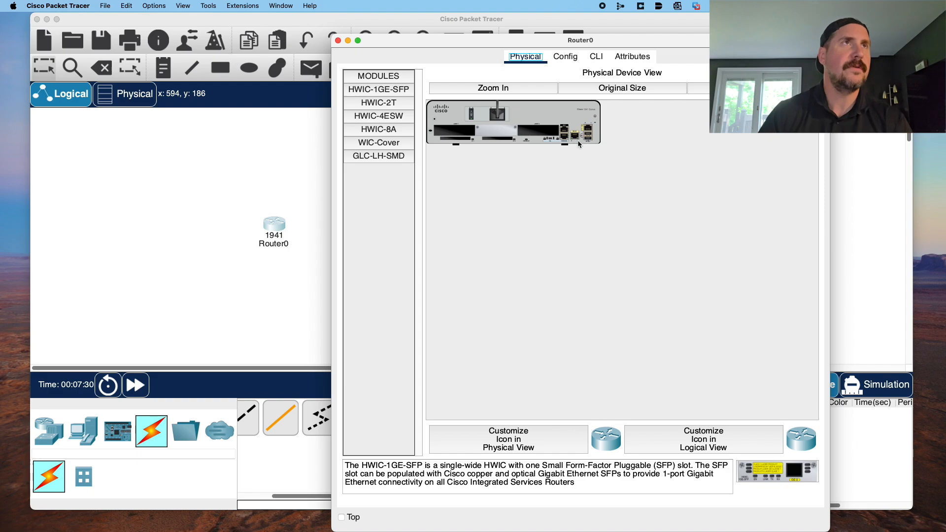
click(488, 92)
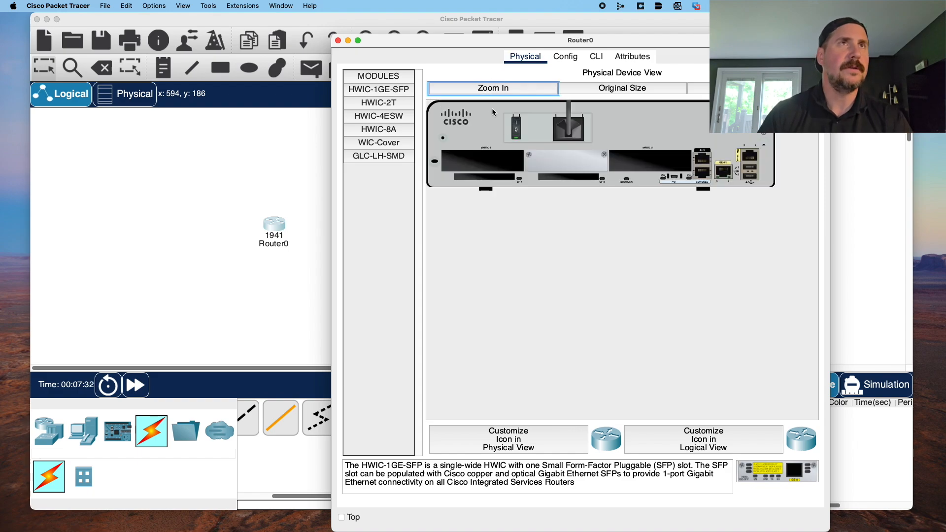
click(517, 128)
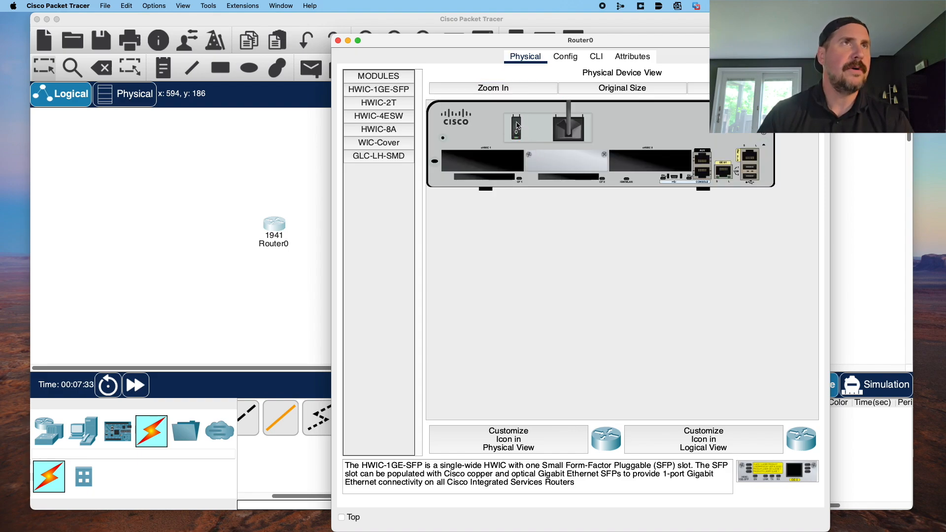
- Review the available interface modules and install an HWIC-2T module in Router0's empty slot beside the console ports
click(373, 77)
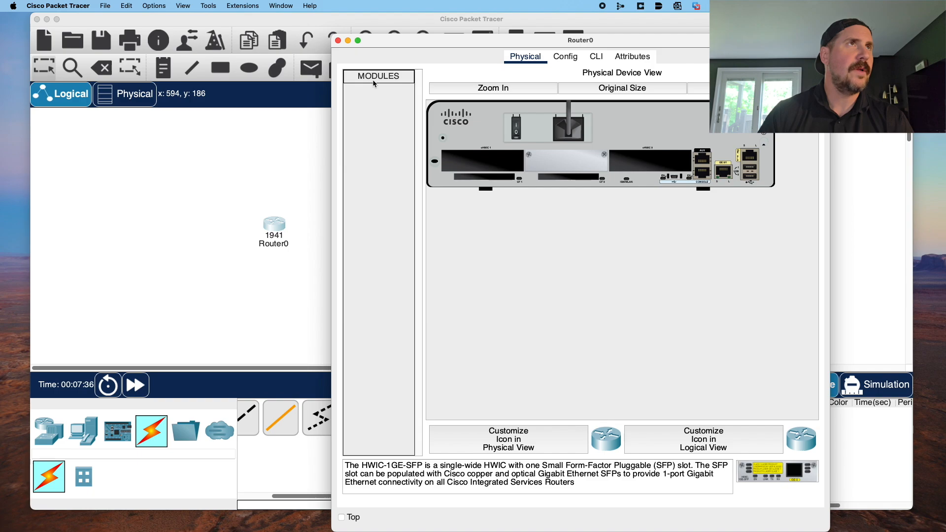
click(373, 78)
click(375, 92)
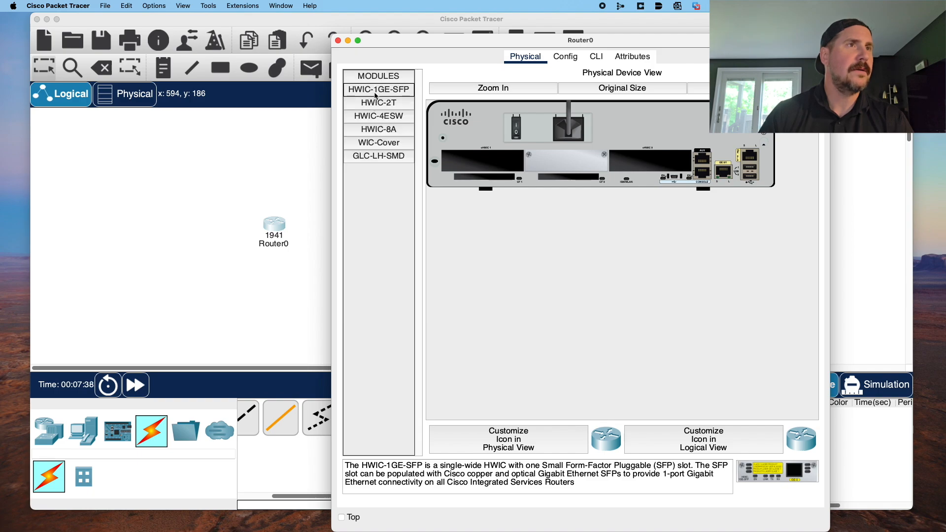
click(375, 102)
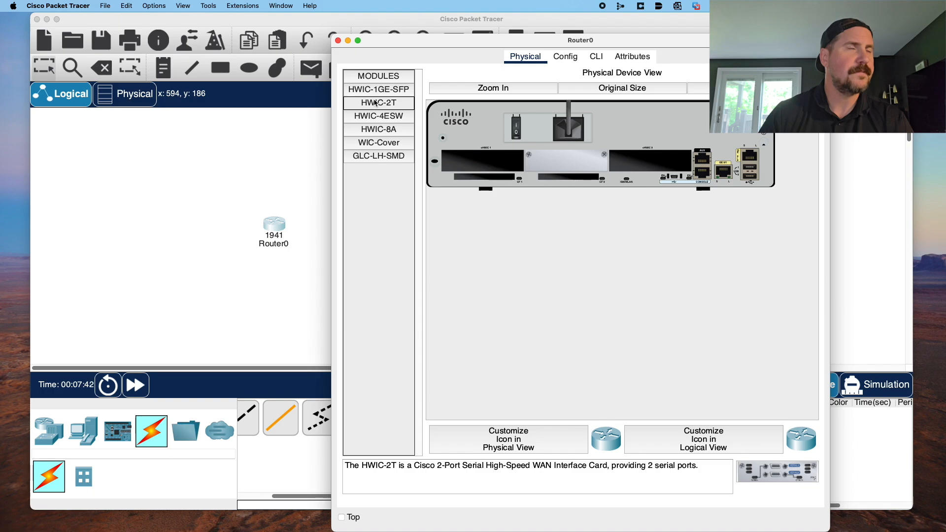
drag(375, 116, 376, 133)
click(377, 130)
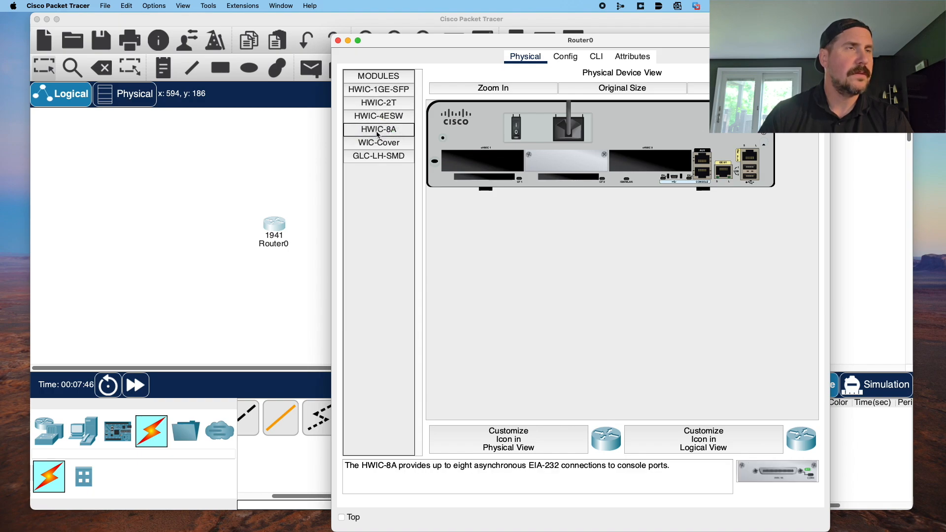
click(376, 105)
click(375, 103)
drag(374, 104, 651, 168)
drag(650, 165, 650, 165)
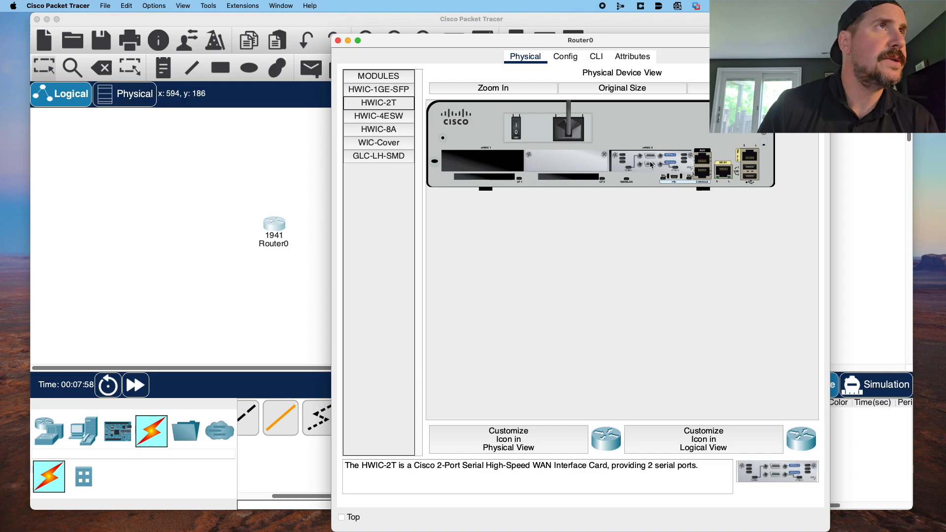
- Power Router0 back on and close its device window
click(495, 88)
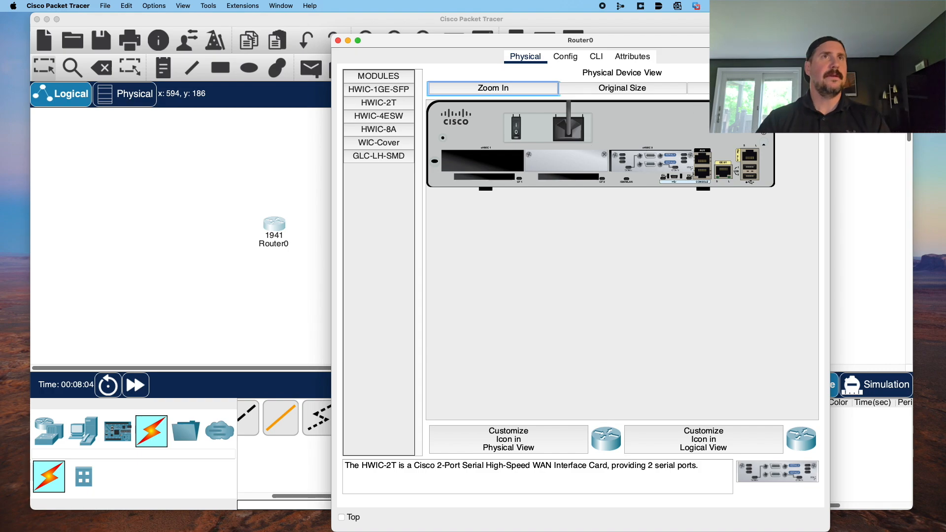
click(516, 127)
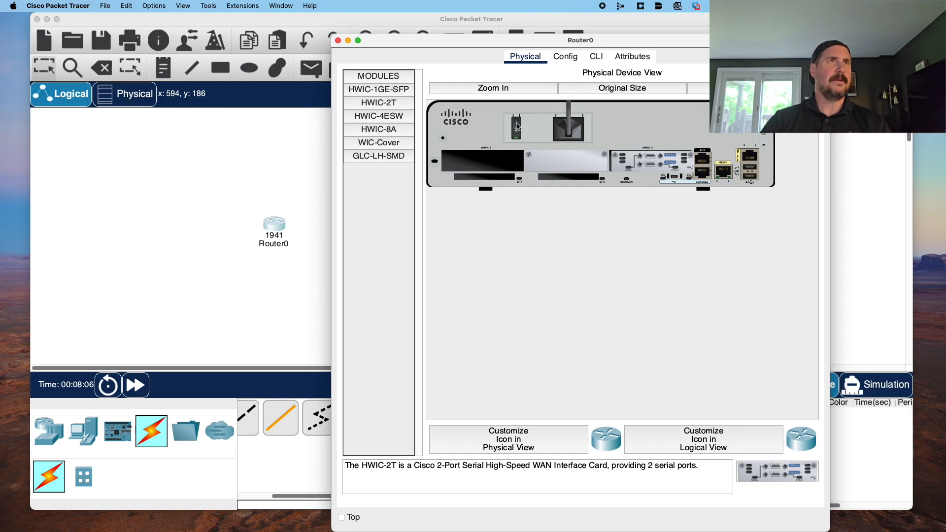
click(338, 40)
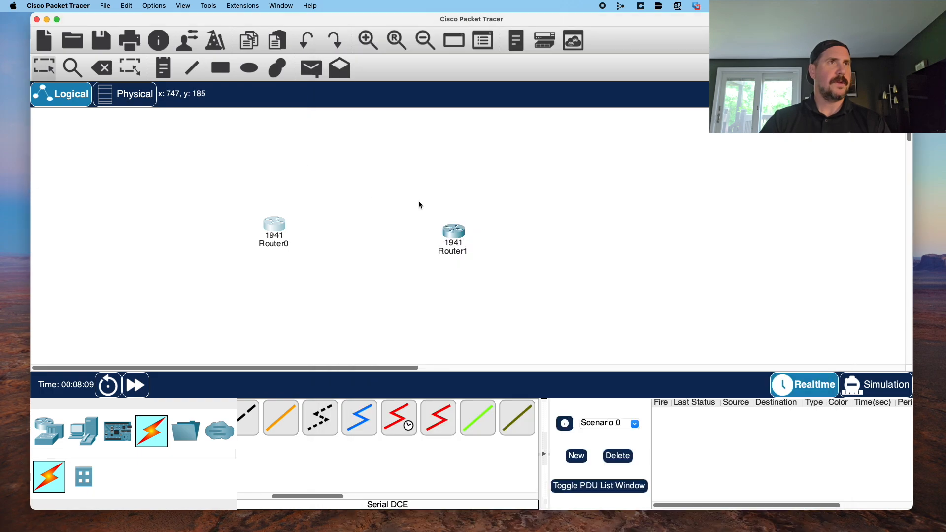
- With Router1 powered off, install an HWIC-2T module in its slot beside the console ports, and restore its power
double_click(451, 237)
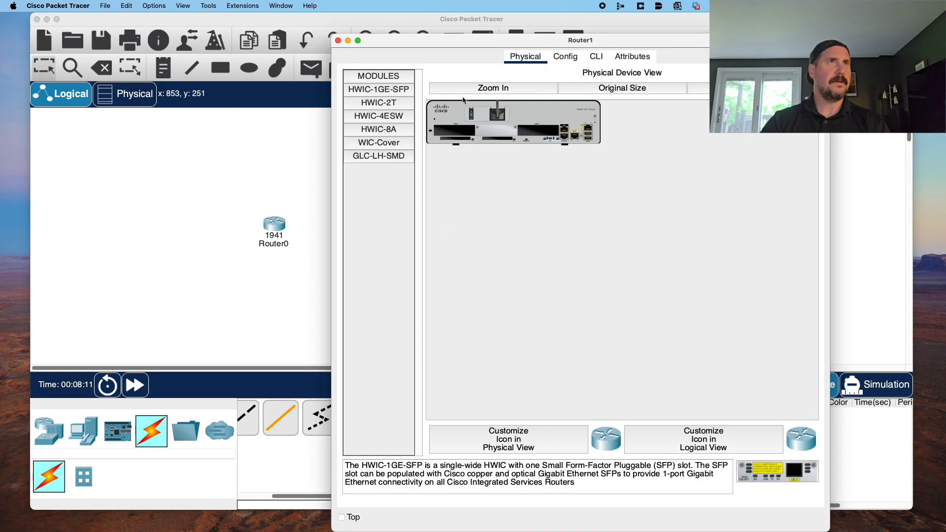
click(480, 91)
click(518, 128)
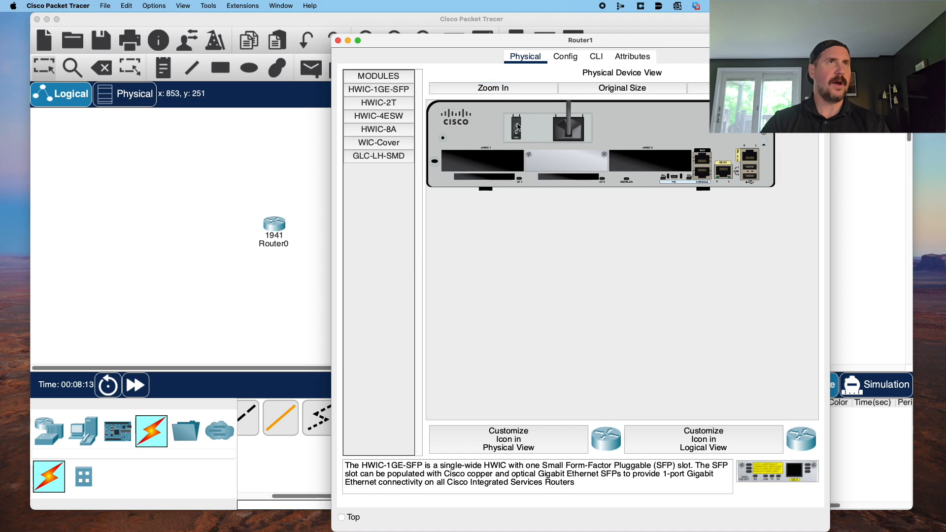
click(375, 105)
drag(375, 105, 644, 159)
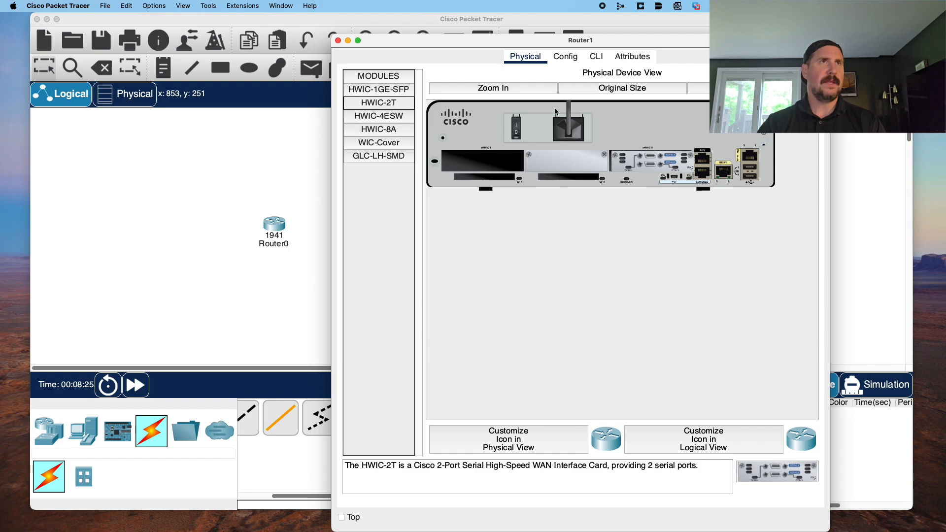
click(515, 124)
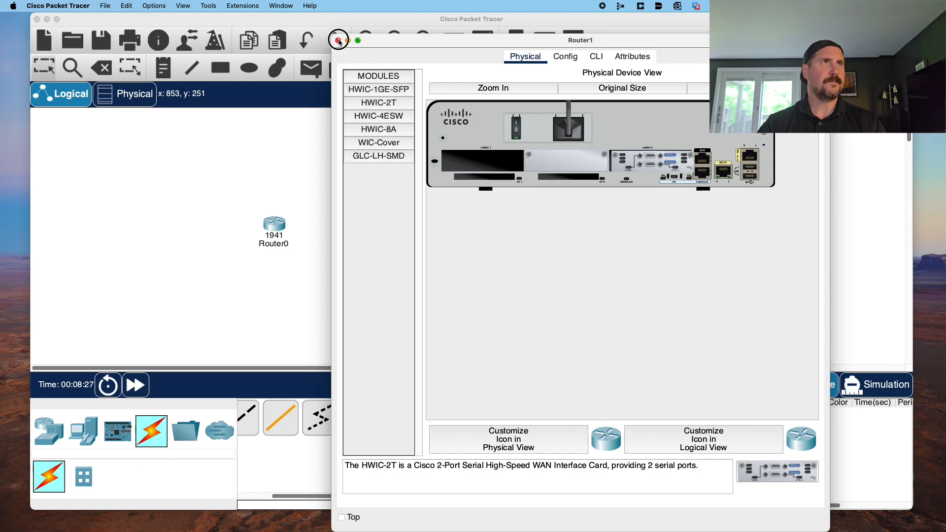
click(338, 40)
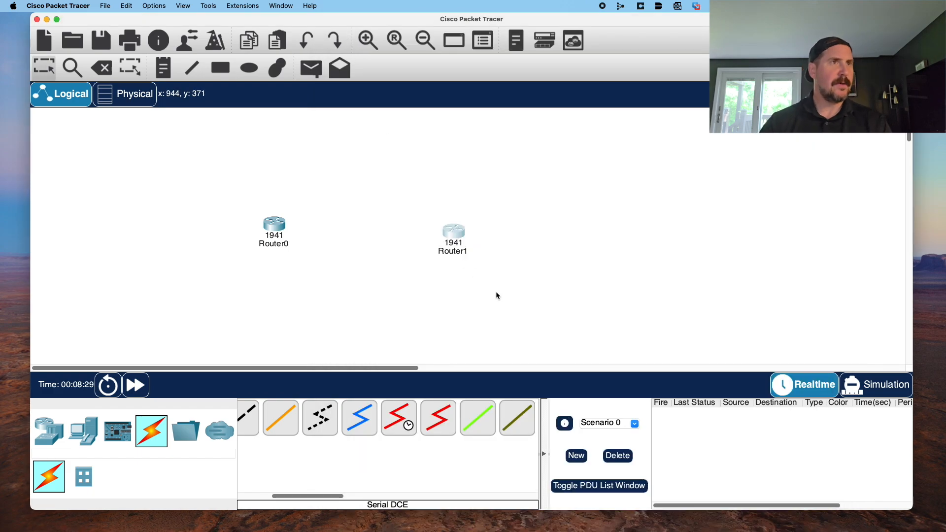
- Connect Router0's Serial0/0/0 port to a serial port on Router1 with a Serial DCE cable
click(396, 417)
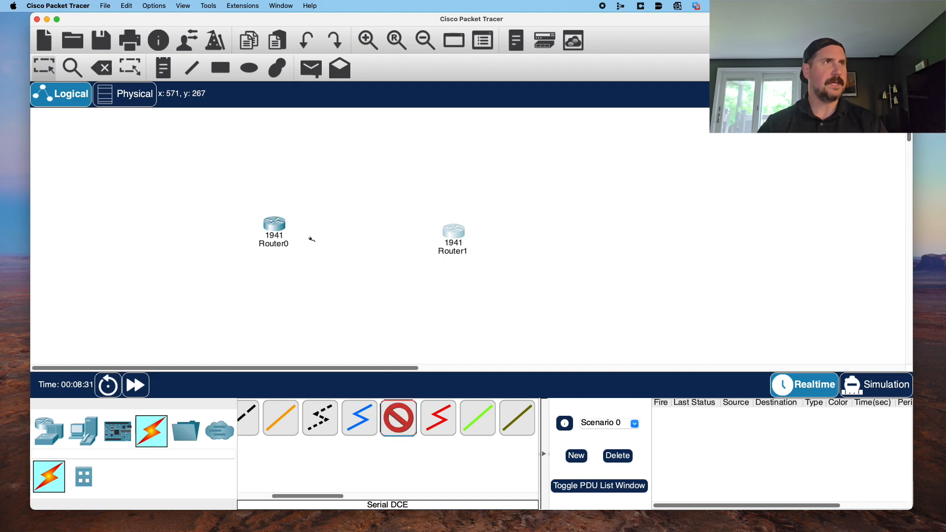
click(276, 226)
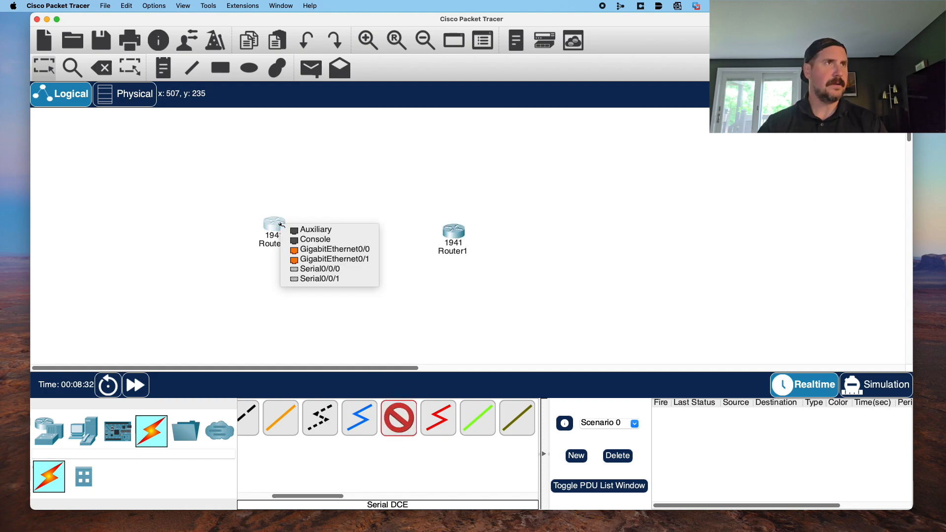
click(330, 269)
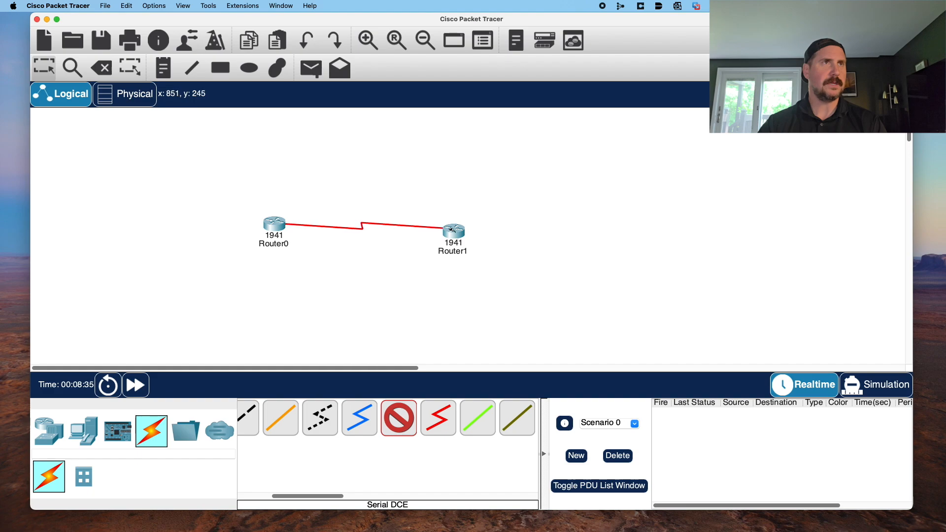
click(452, 229)
click(494, 275)
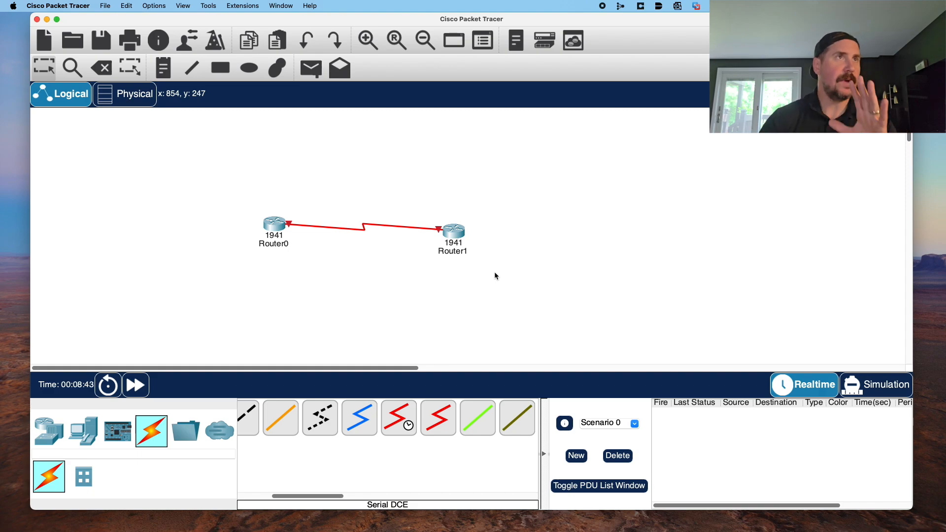
mouse_move(276, 226)
mouse_move(457, 234)
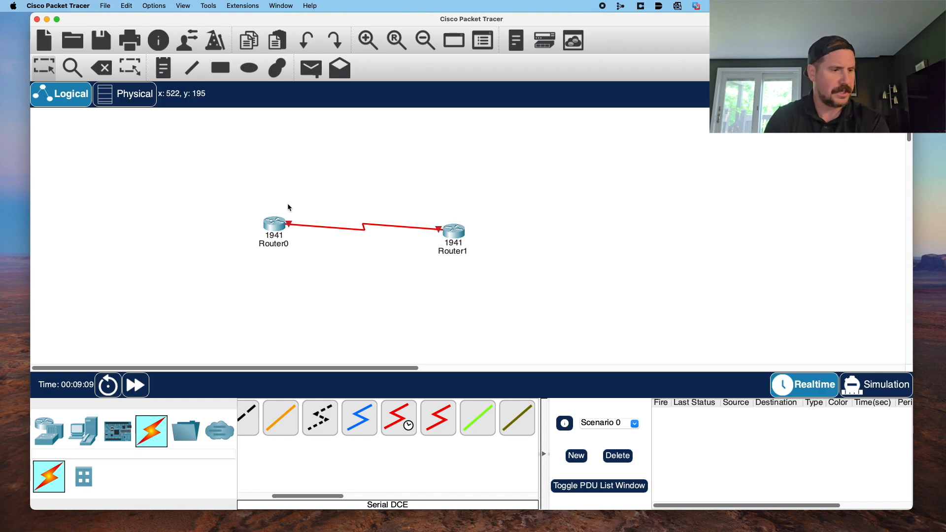
- Open Router0's command line, decline the initial configuration dialog, and enter global configuration mode
click(276, 227)
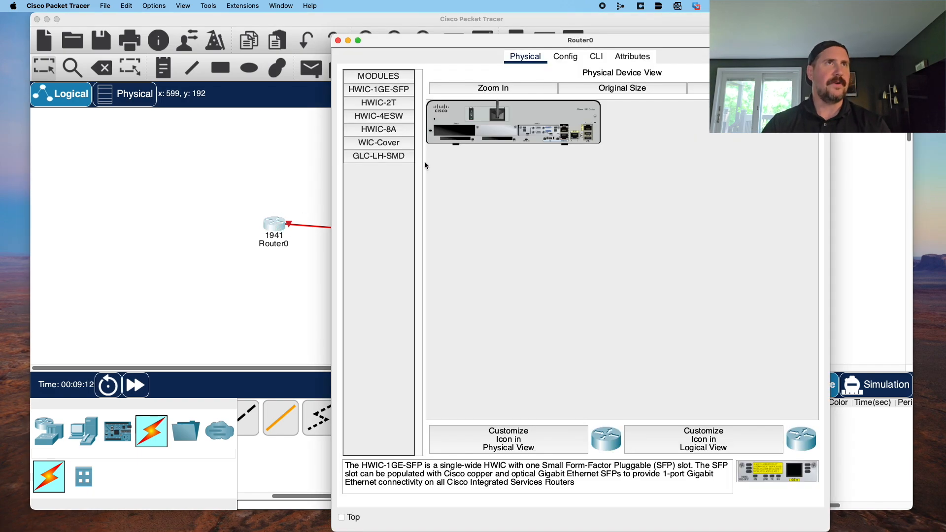
click(596, 57)
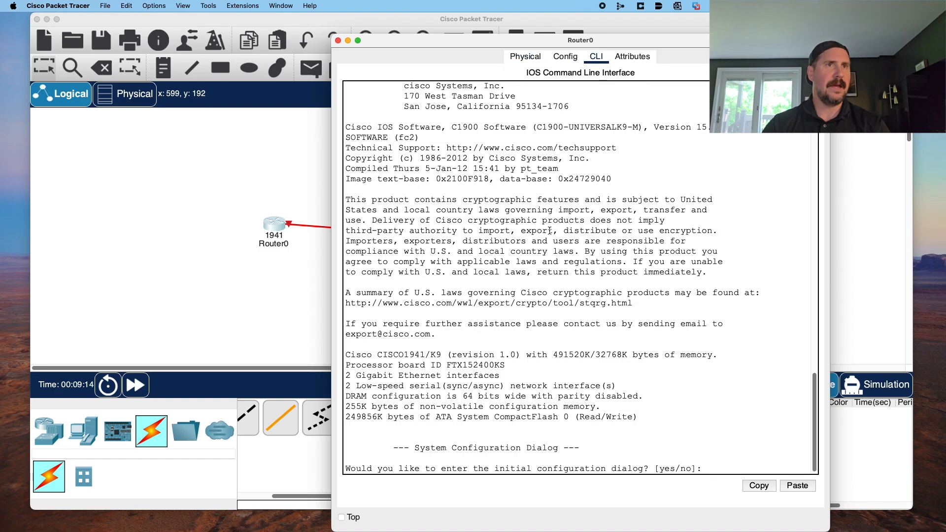
text(no)
key(Return)
key(Return)
text(en)
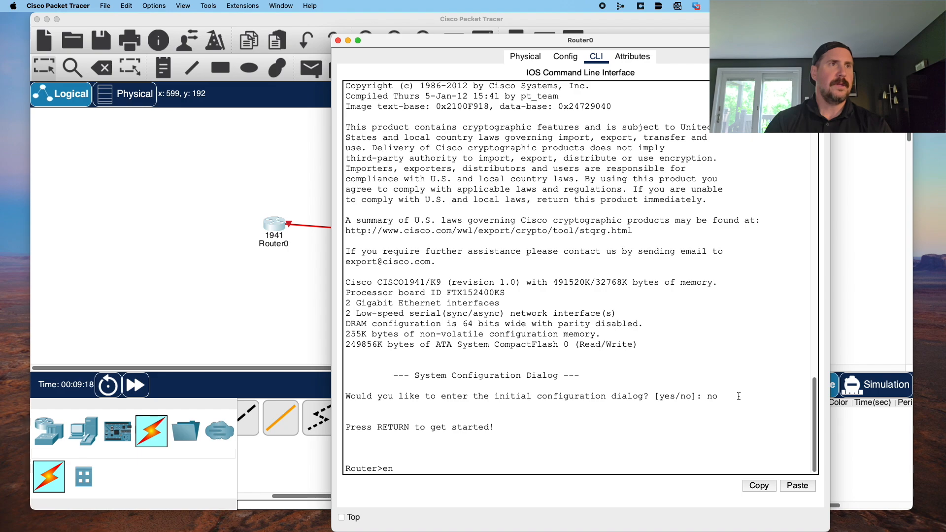
key(Return)
text(conf t)
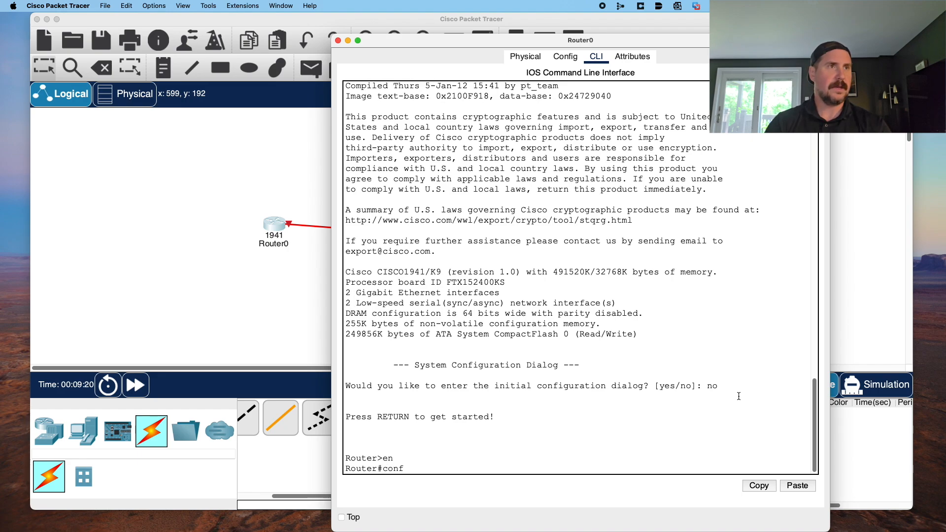
key(Return)
- Enter interface configuration mode for serial 0/0/0 on Router0
text(inter)
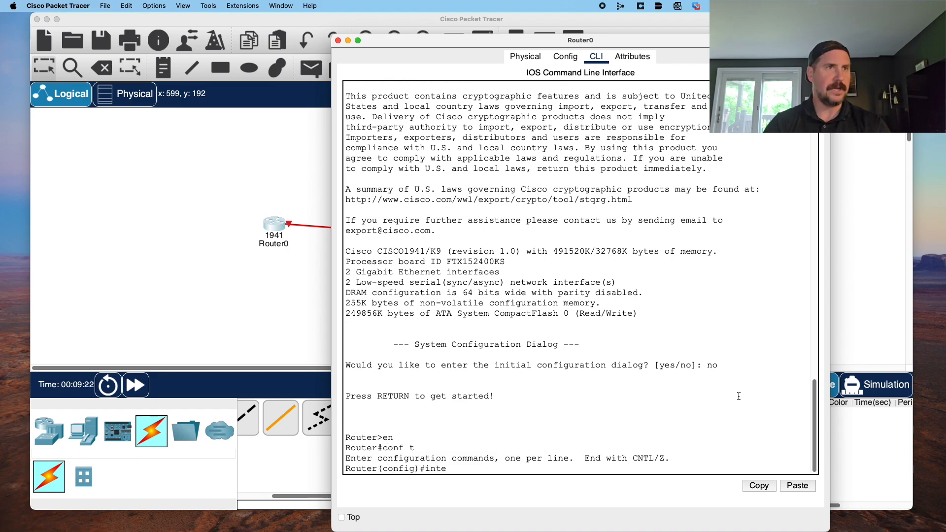
key(Tab)
text(ser)
key(Tab)
text(0/0/0)
key(Return)
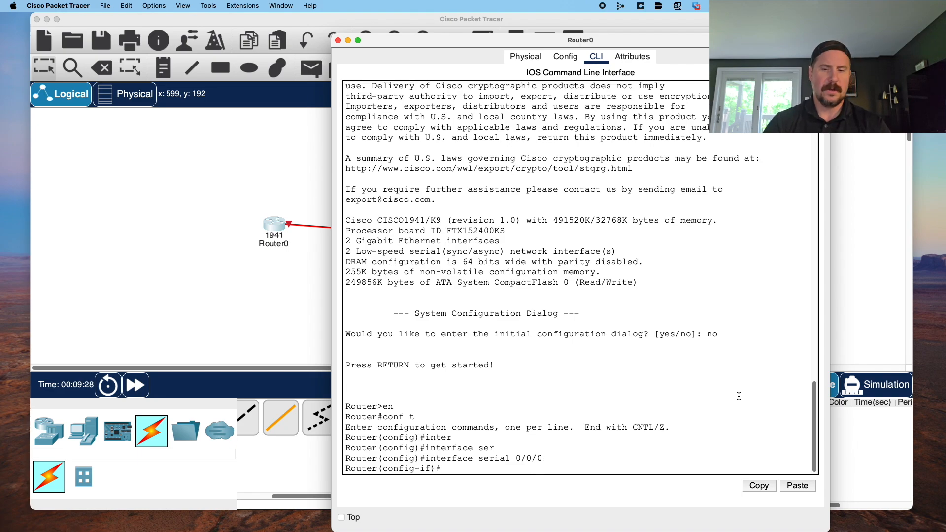
text(ip add)
key(Tab)
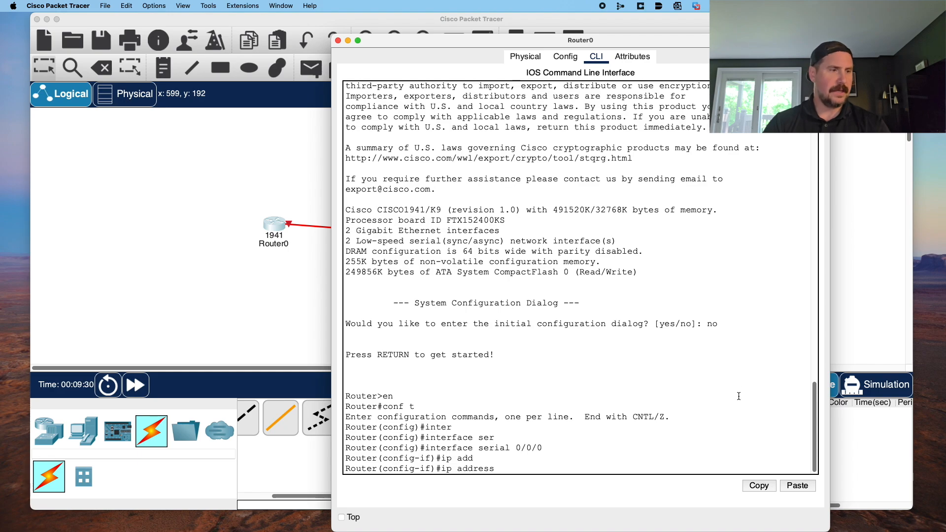
text(10)
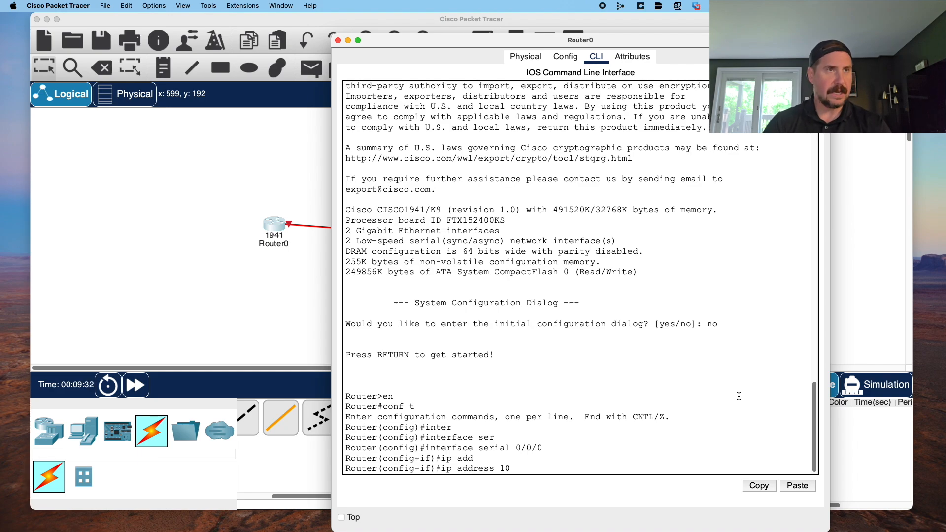
text(.0.0.1)
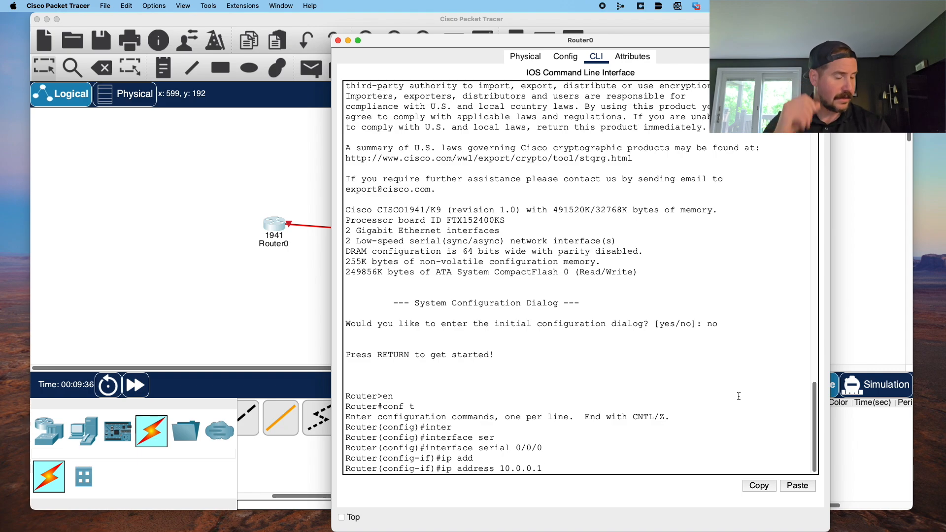
text( 2)
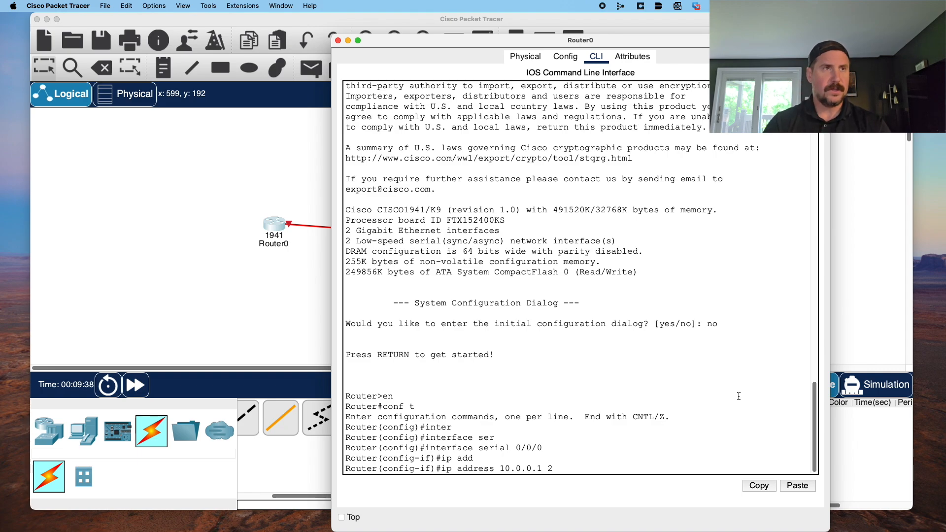
text(55.255.255.252)
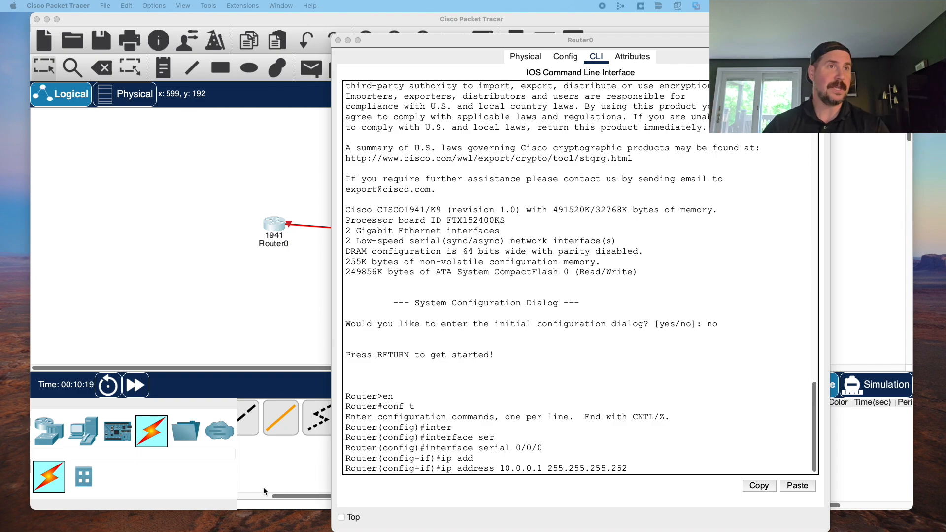
click(649, 441)
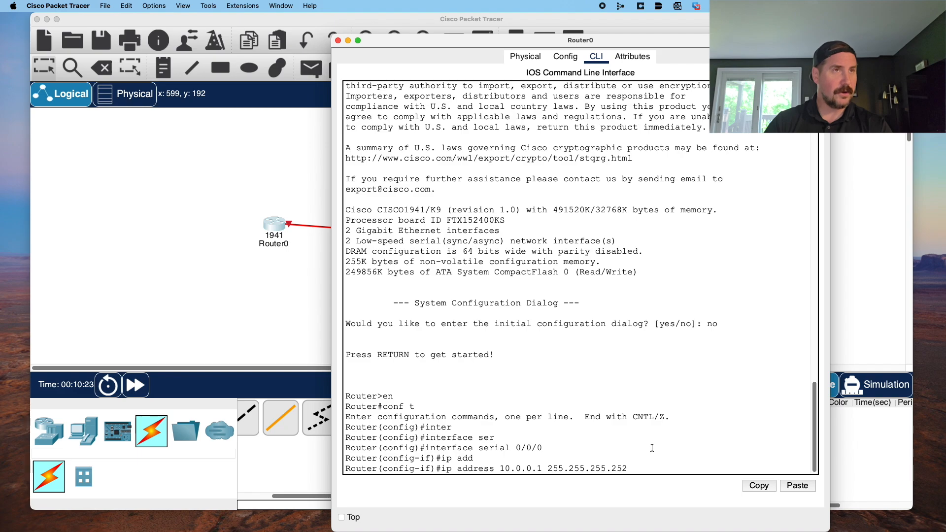
key(Up)
key(Up)
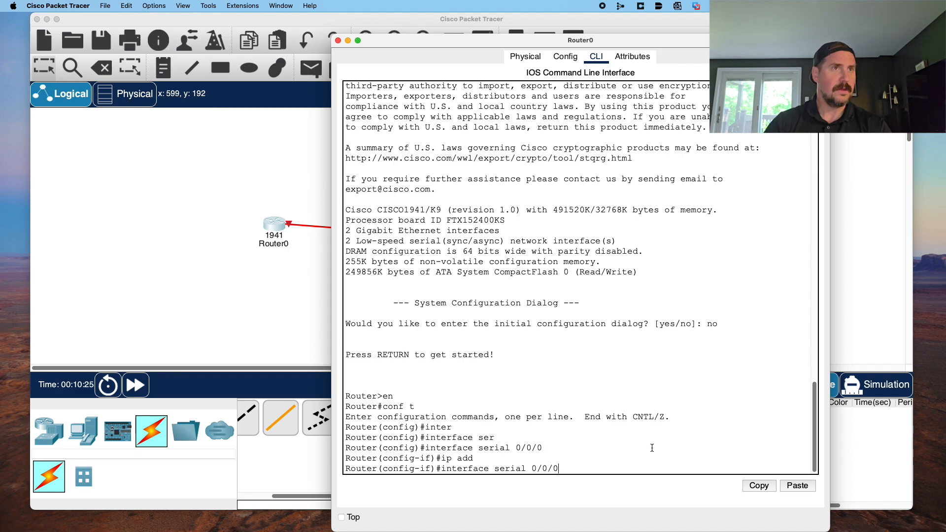
key(Down)
key(Down)
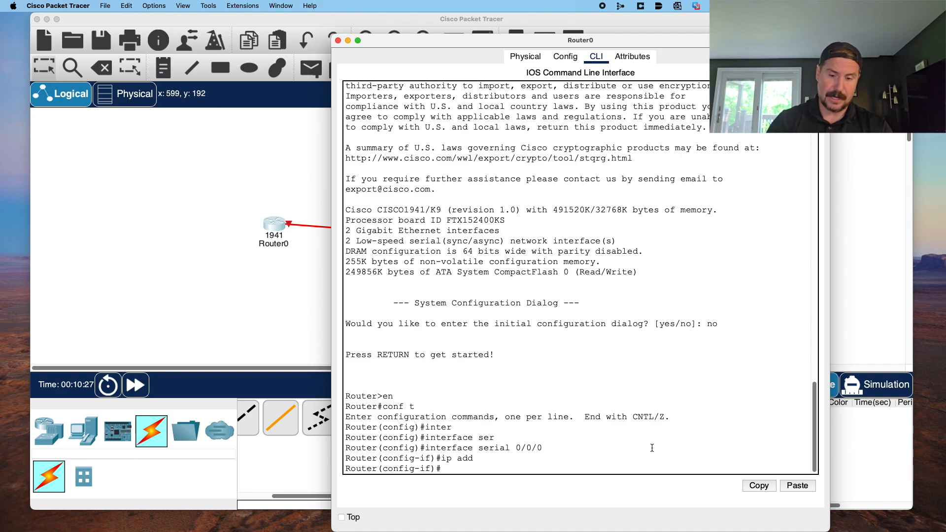
- Assign IP address 10.0.0.1 with mask 255.255.255.252 to Router0's serial 0/0/0 interface and close the device window
text(ip addre)
key(Tab)
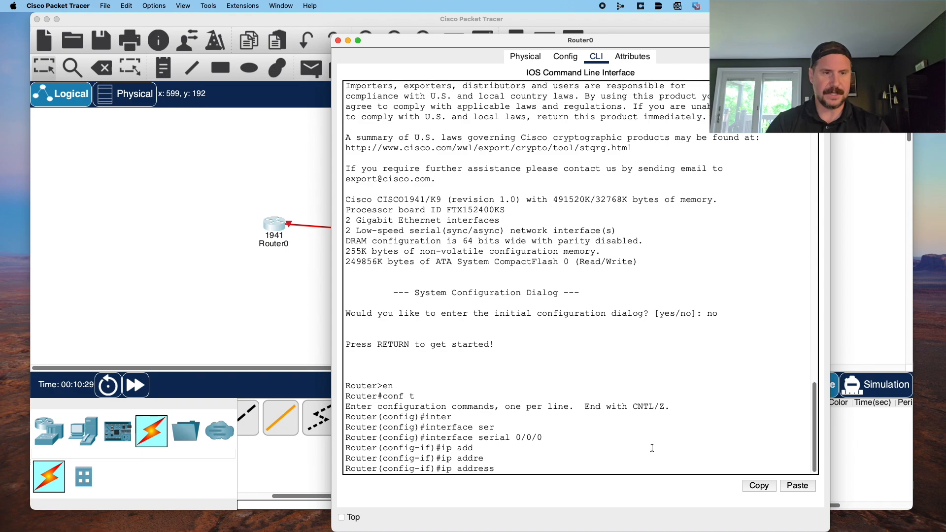
text(10.0.)
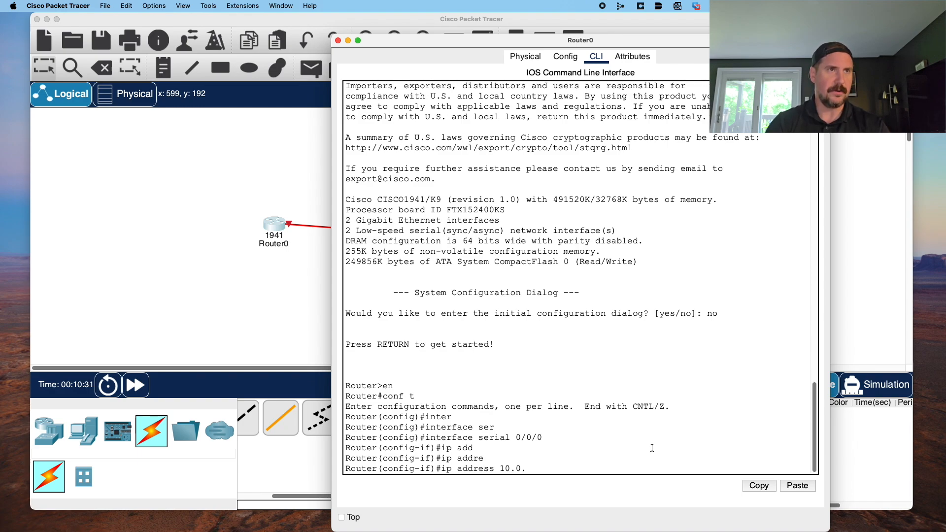
text(0.1 25)
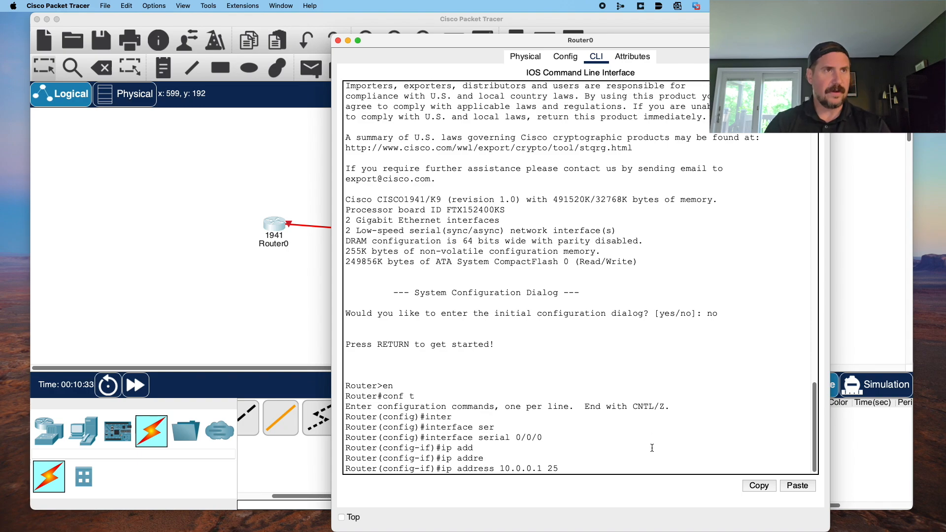
text(5.255.255.255.252)
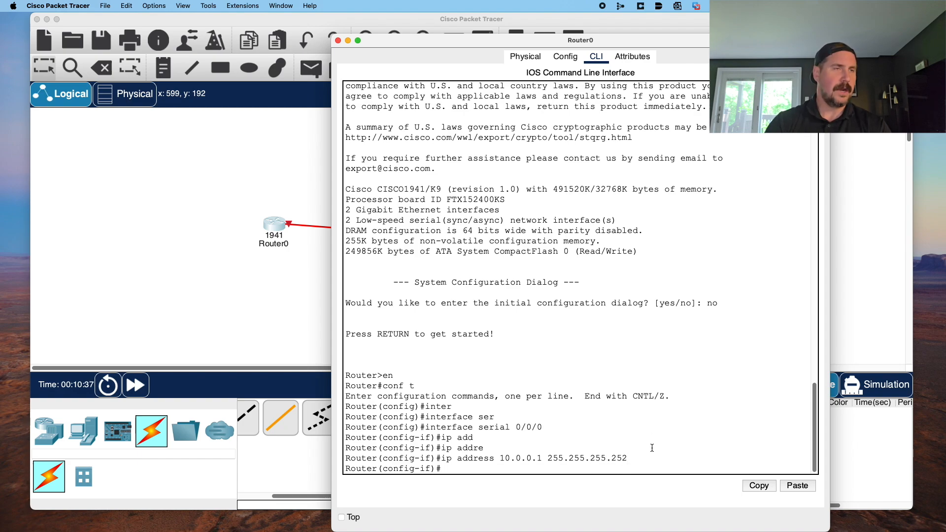
key(Return)
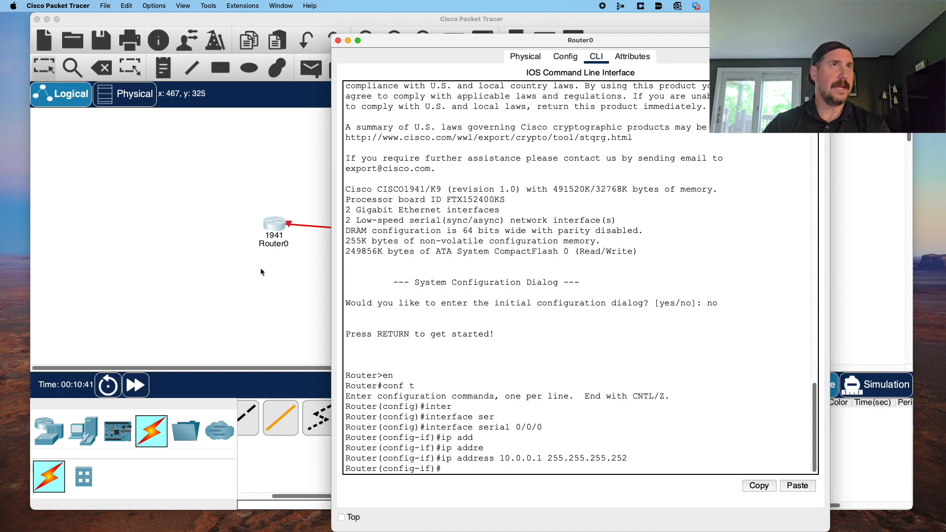
click(337, 40)
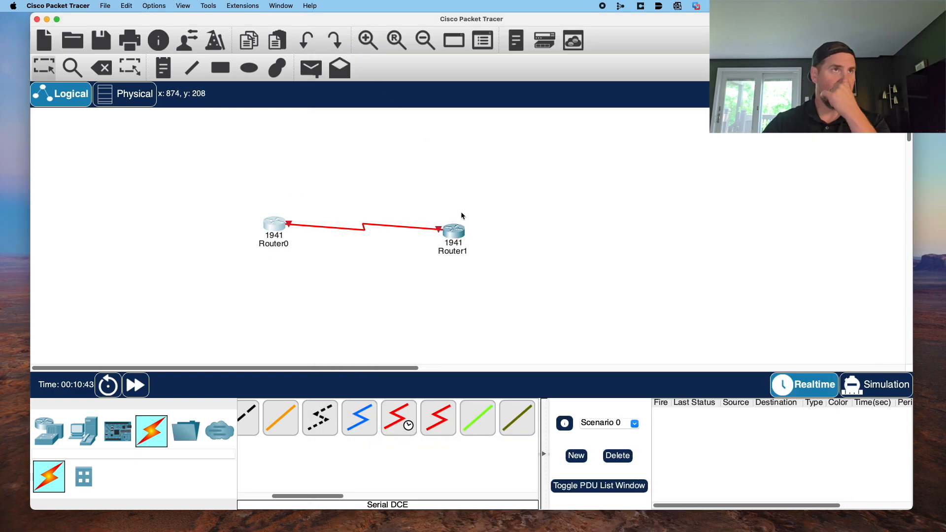
- Open Router1's command line, decline the initial configuration dialog, and enter global configuration mode
click(454, 234)
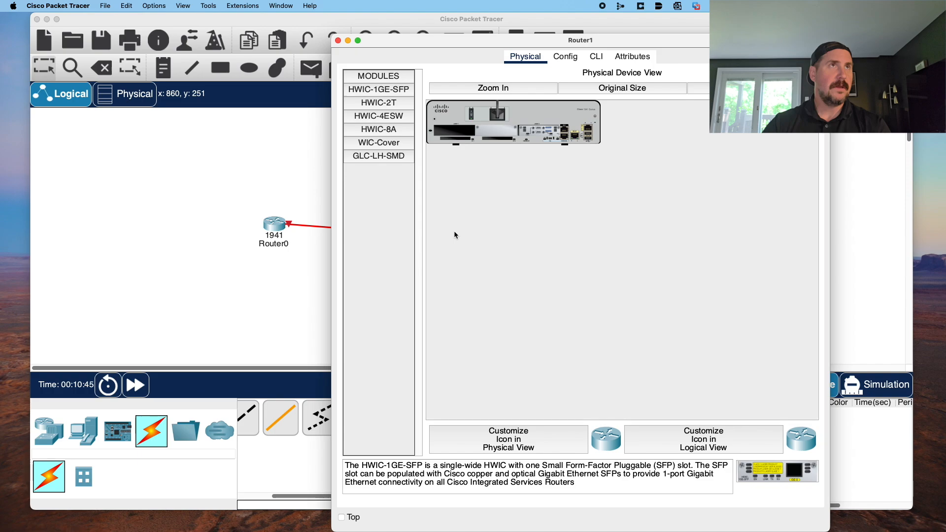
click(596, 56)
click(551, 376)
text(no)
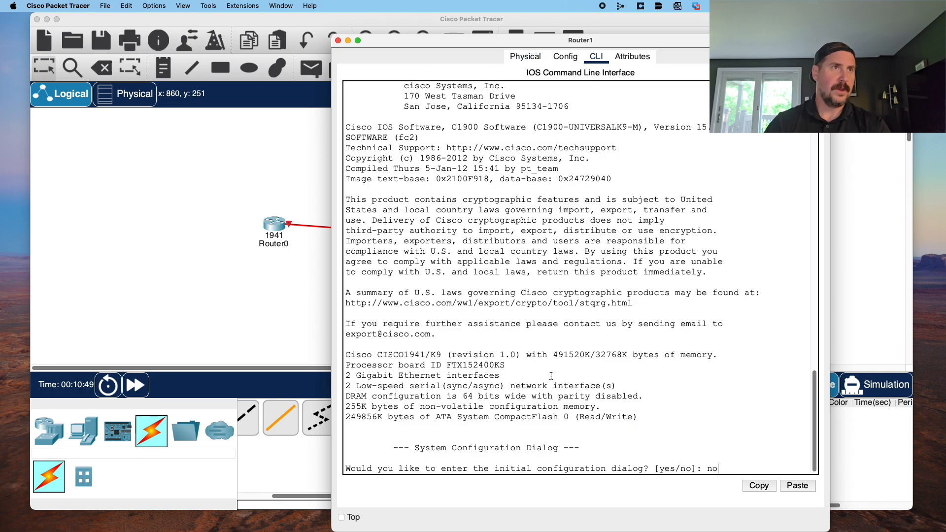
key(Return)
key(Return)
text(en)
key(Return)
text(conf)
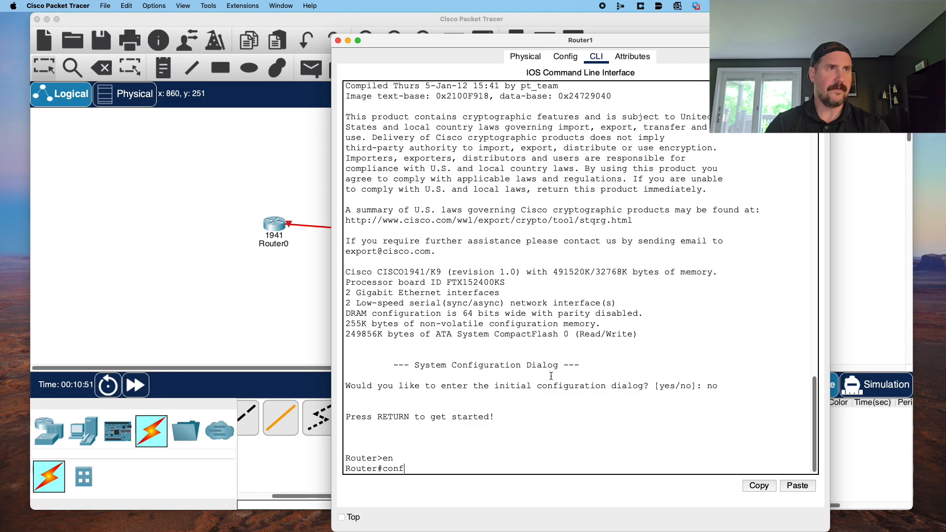
text( t)
key(Return)
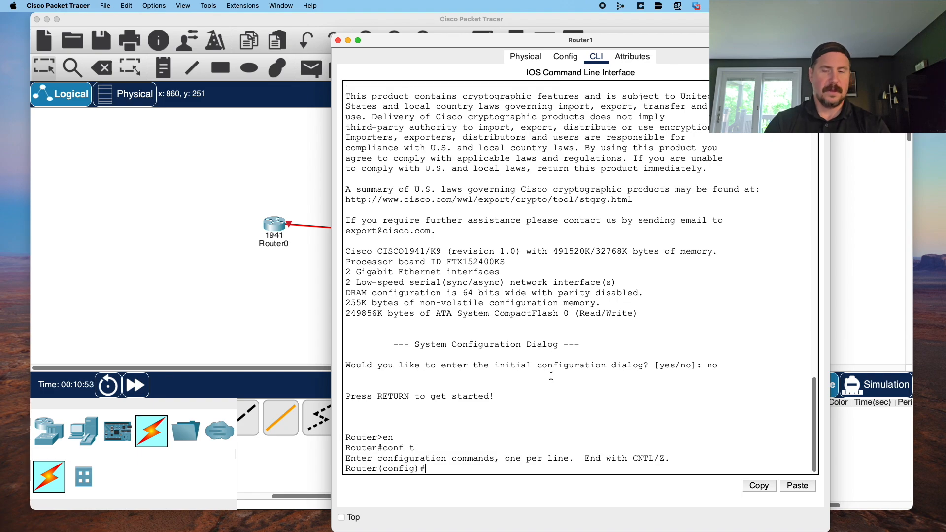
- Enter interface configuration mode for serial 0/0/0 on Router1
text(inter)
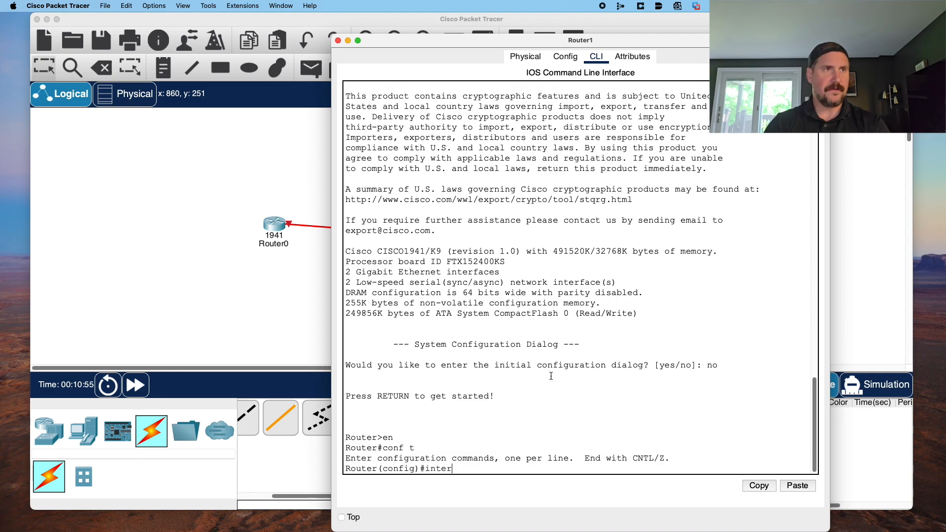
key(Tab)
text(ser)
key(Tab)
text(0/0/0)
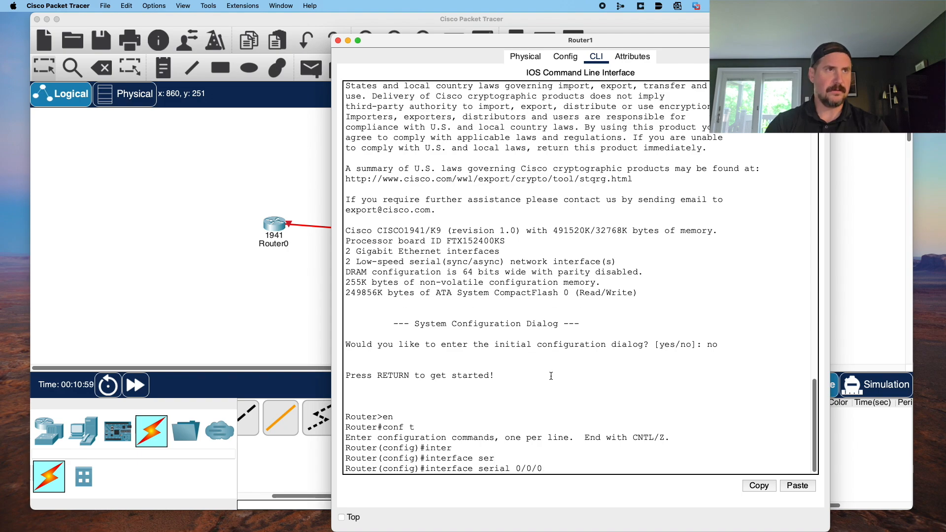
key(Return)
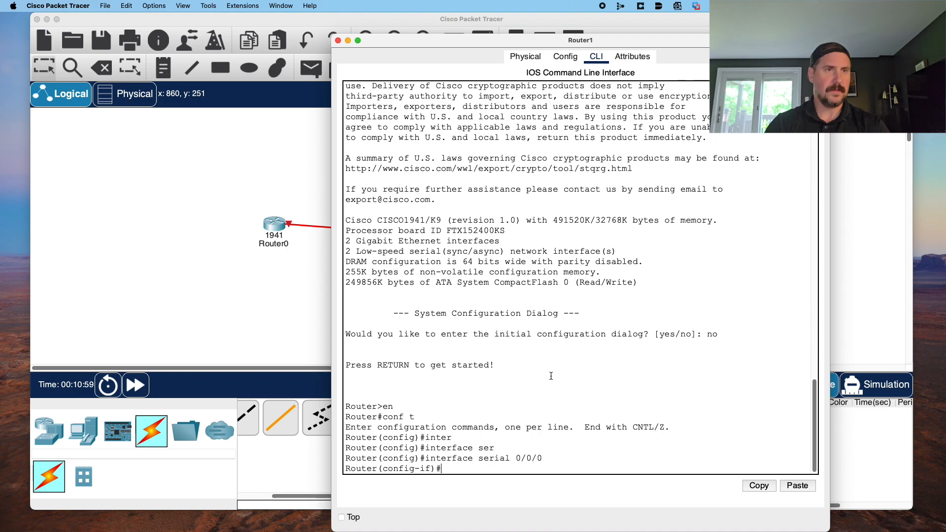
- Assign IP address 10.0.0.2 with mask 255.255.255.252 to Router1's serial 0/0/0 interface and enable it with no shut
text(ip ad)
key(Tab)
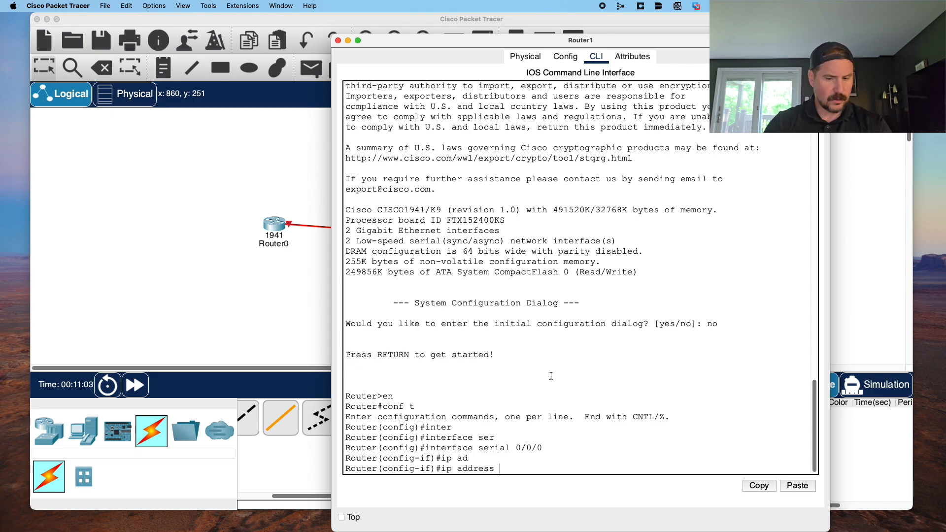
text(10.0.0.)
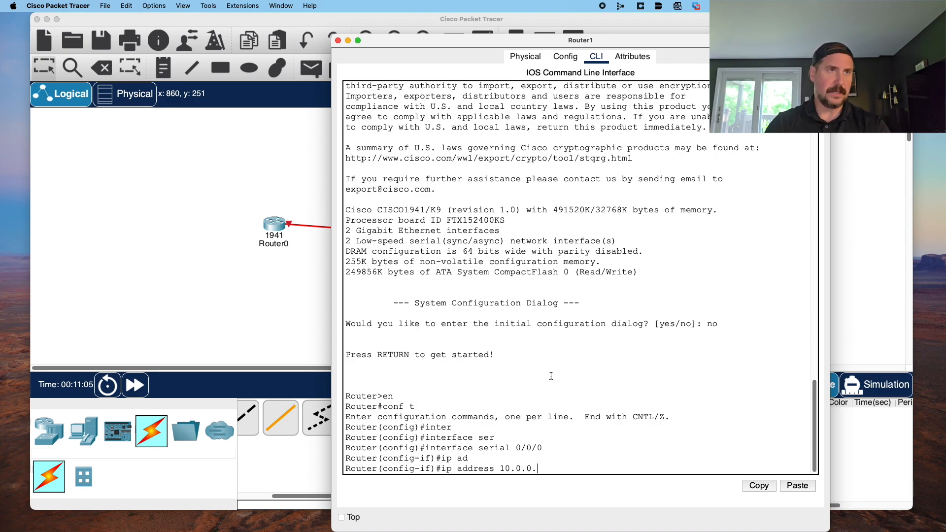
text(2)
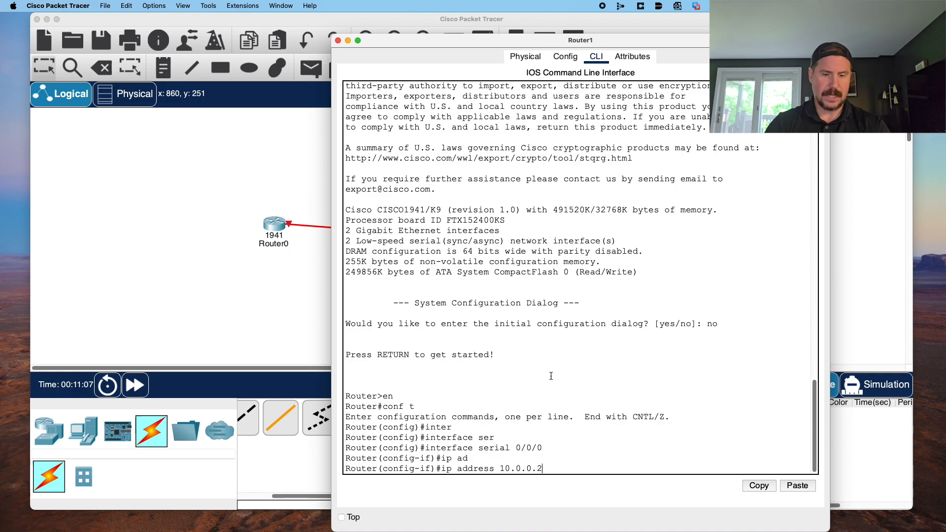
text( 255.255.)
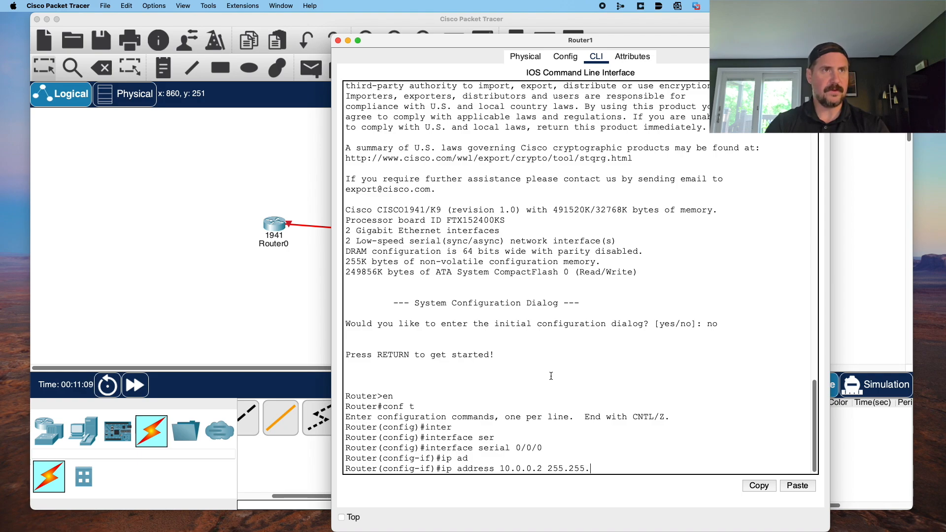
text(255.252)
key(Return)
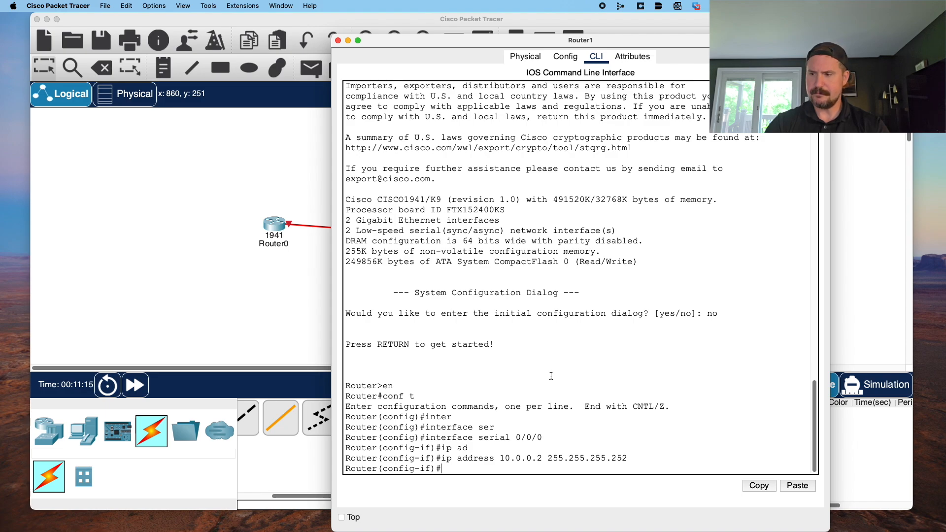
text(no shut)
key(Return)
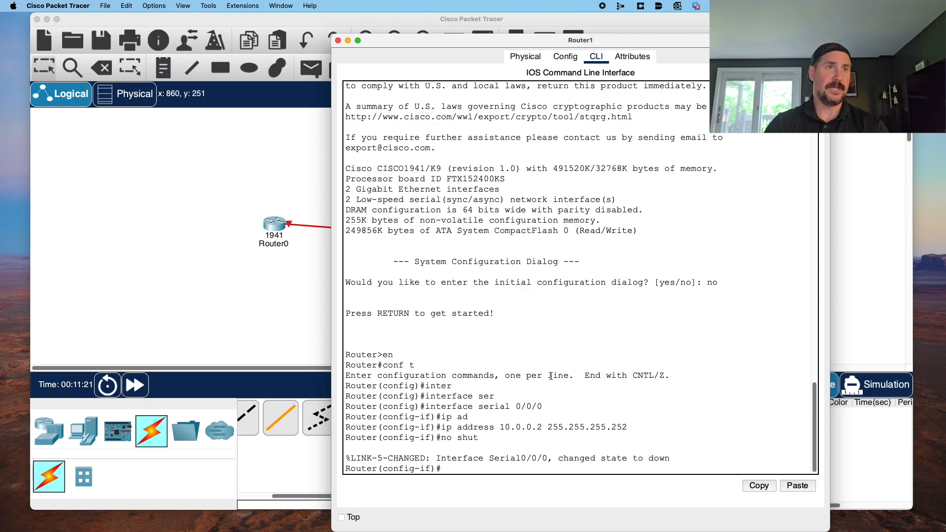
- Return to Router0's command line and enable its serial 0/0/0 interface with no shut
click(276, 224)
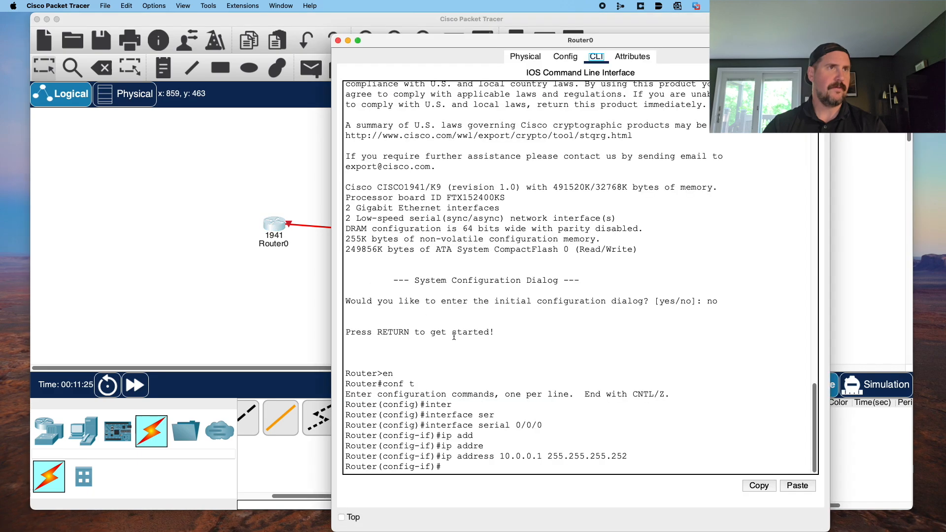
click(489, 427)
text(no shut)
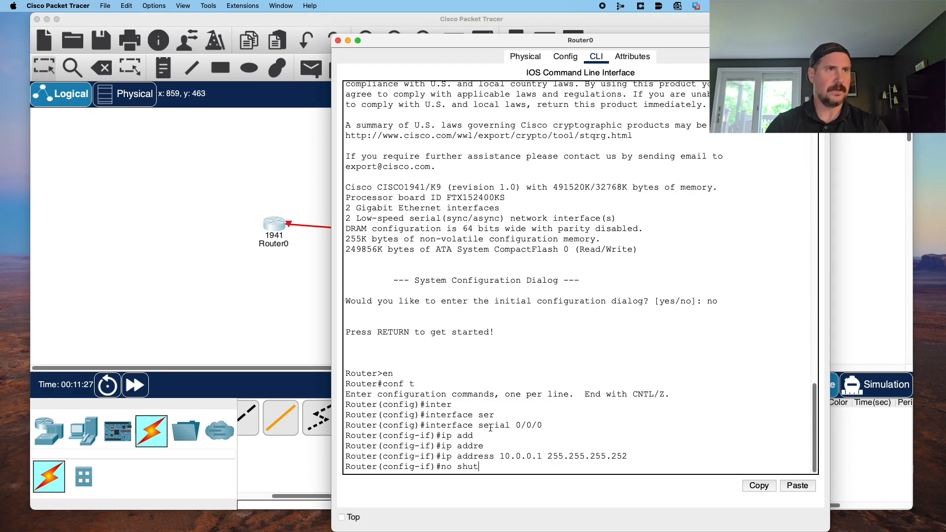
key(Return)
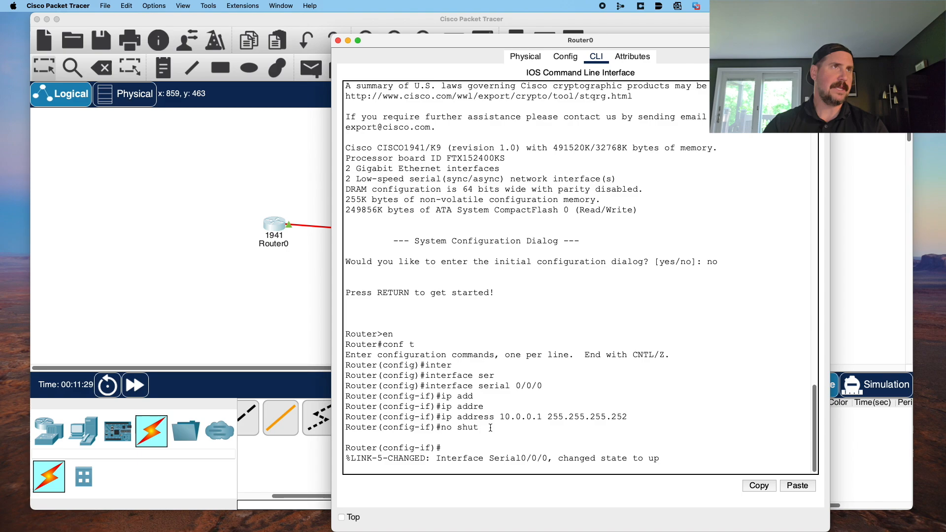
- Check the serial link status in Router1's command line and in the topology
click(297, 324)
click(459, 227)
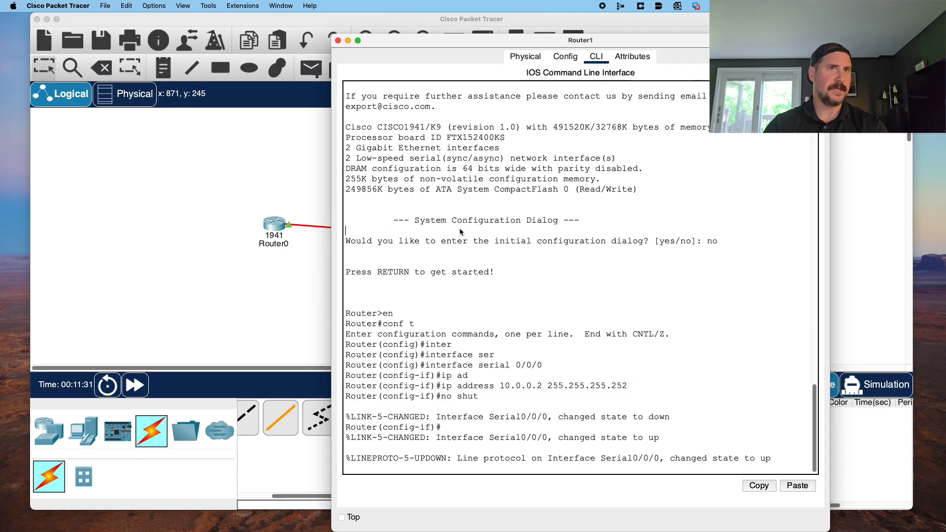
click(258, 320)
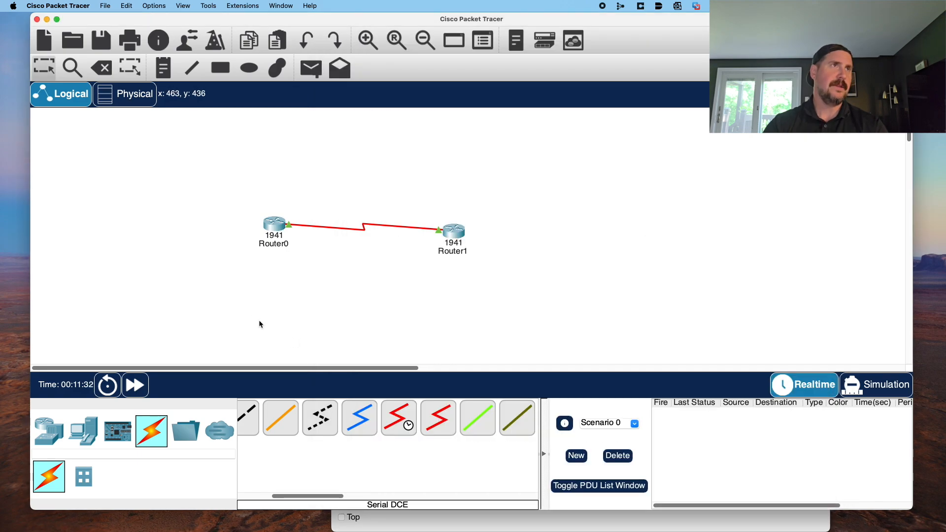
- Test the serial link from Router0 by running do ping 10.0.0.2 in its command line
click(278, 226)
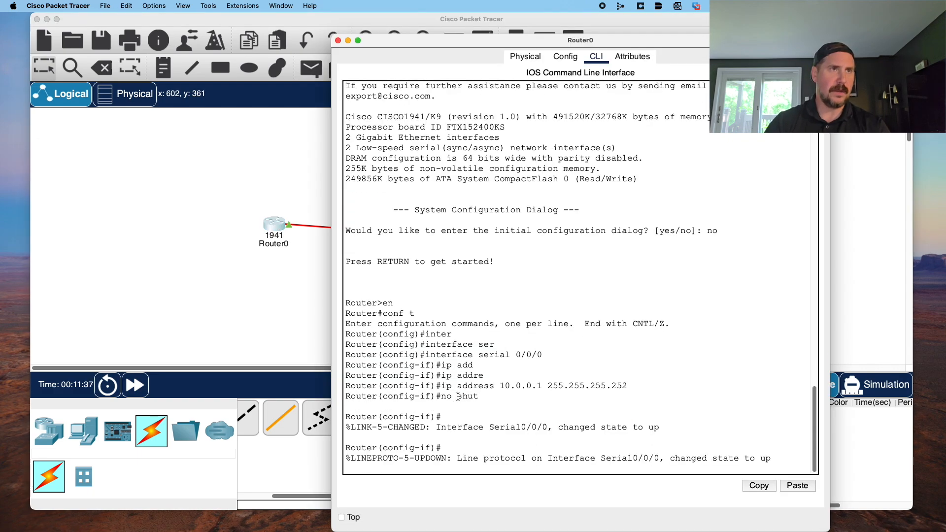
key(Return)
key(Return)
key(Return)
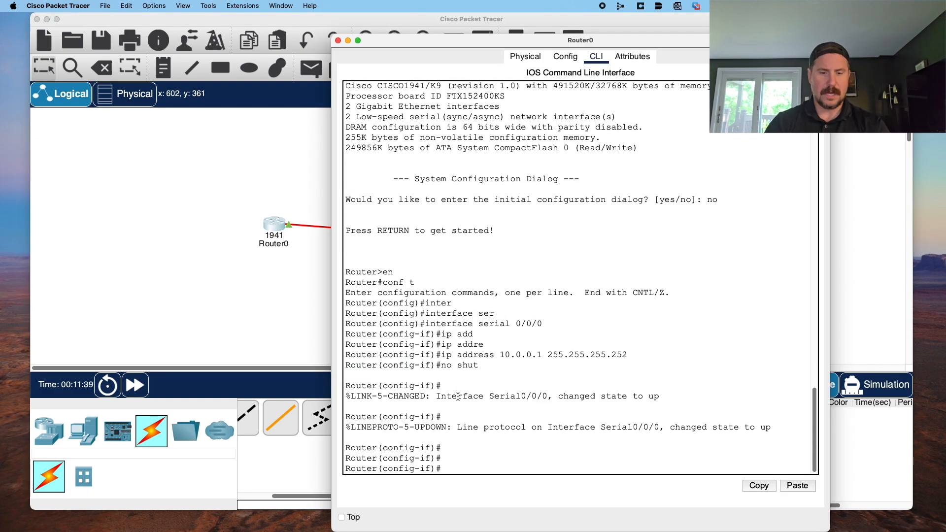
text(do)
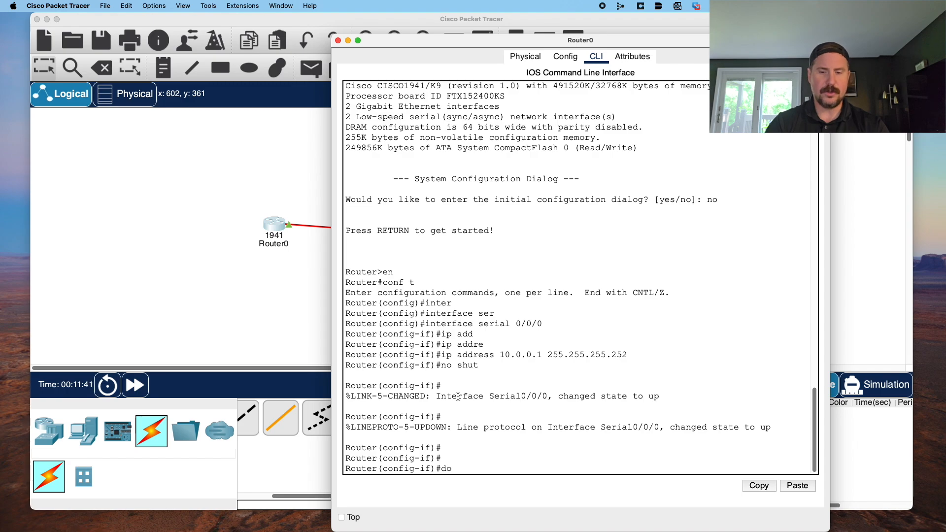
text( ping 10.0.0.2)
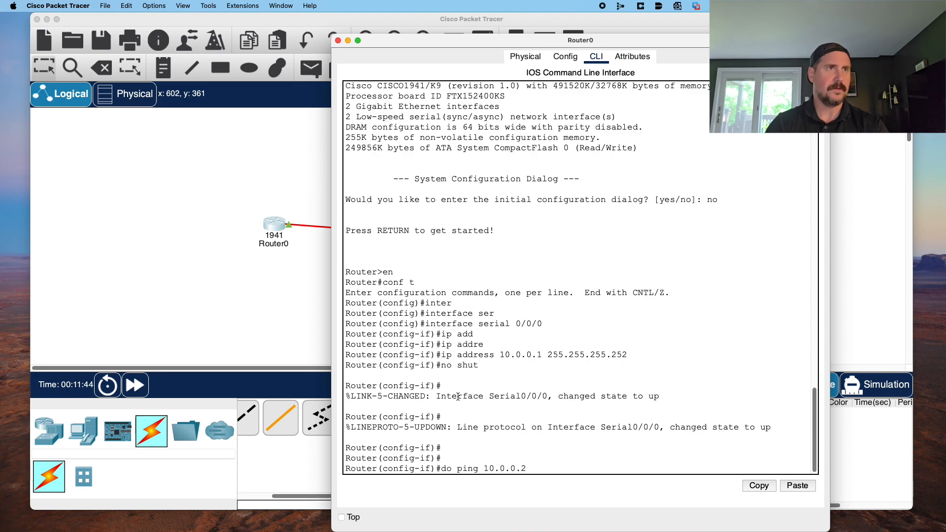
key(Return)
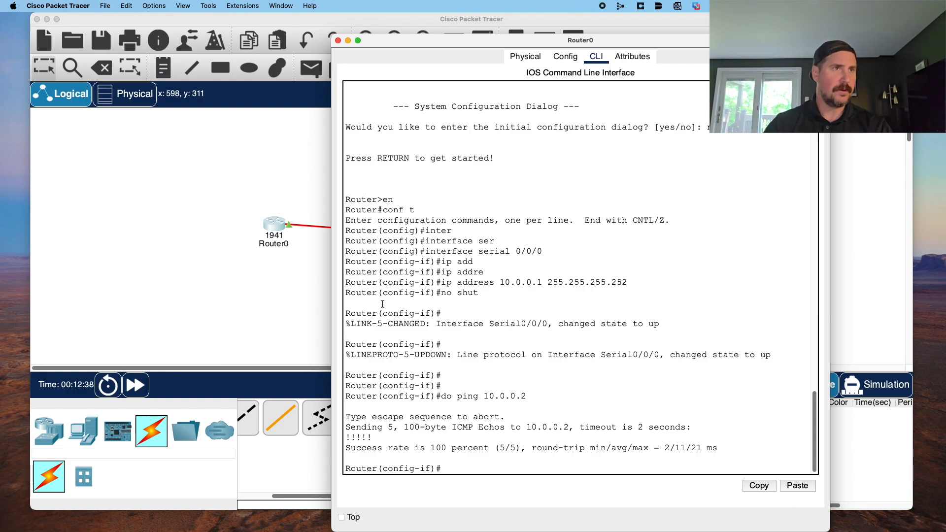
- Exit the serial interface configuration on Router0 and create loopback interface l0
text(exit)
key(Return)
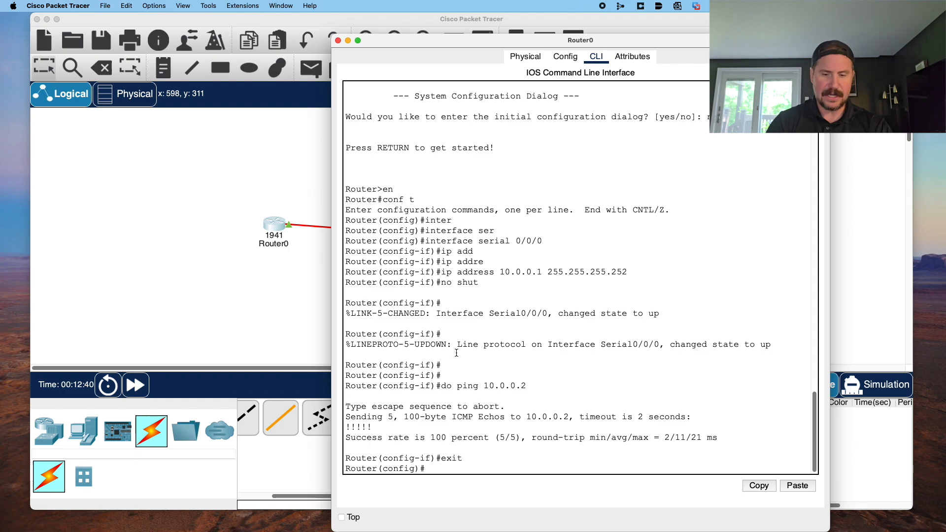
text(inter)
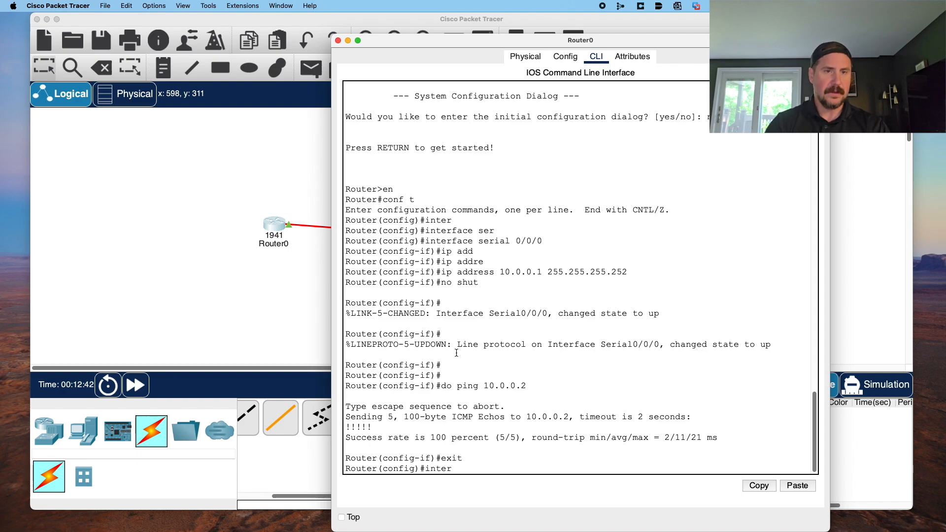
key(Tab)
text(lo)
key(BackSpace)
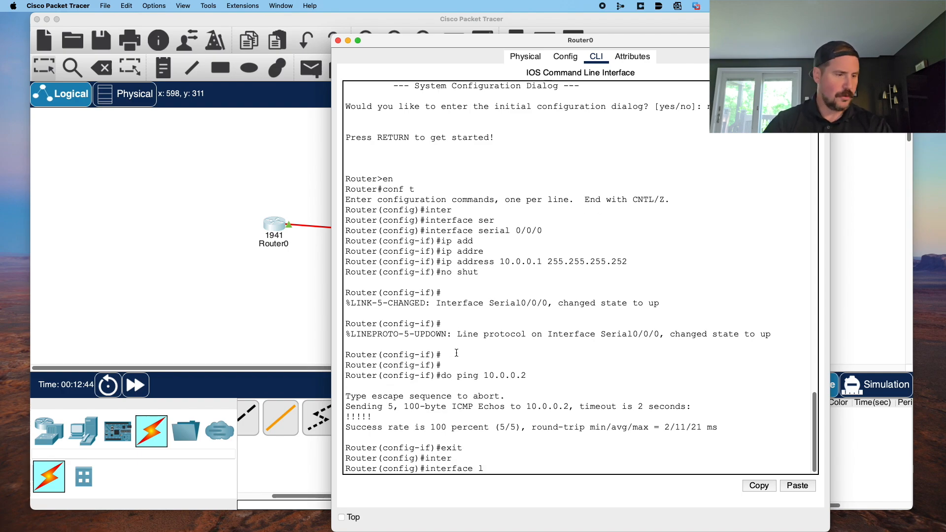
text(0)
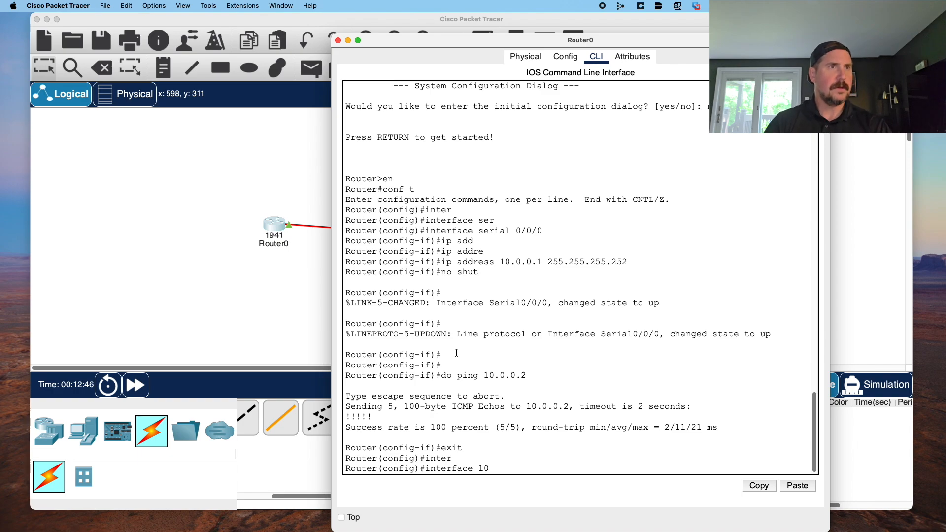
key(Return)
- Assign IP address 172.20.1.1 with mask 255.255.255.0 to Router0's loopback 0 interface
text(ip add)
key(Tab)
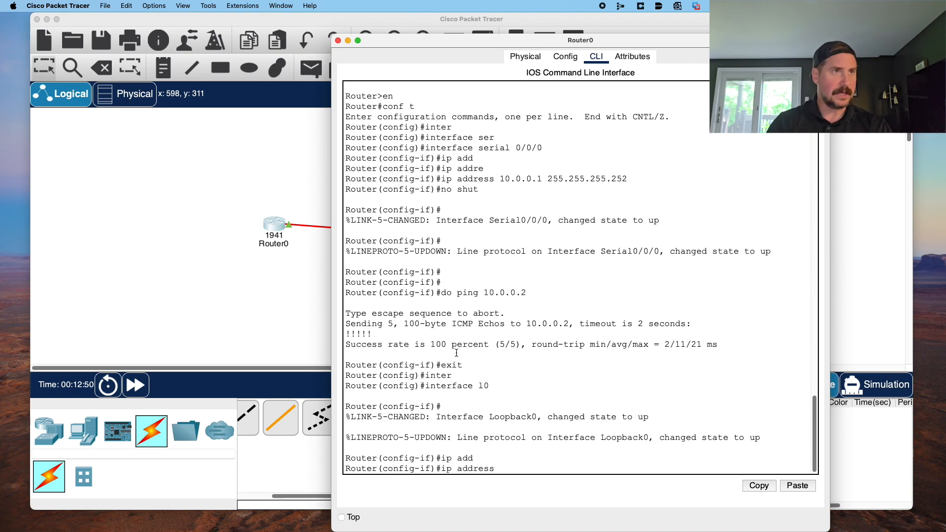
text(172.20.1.1)
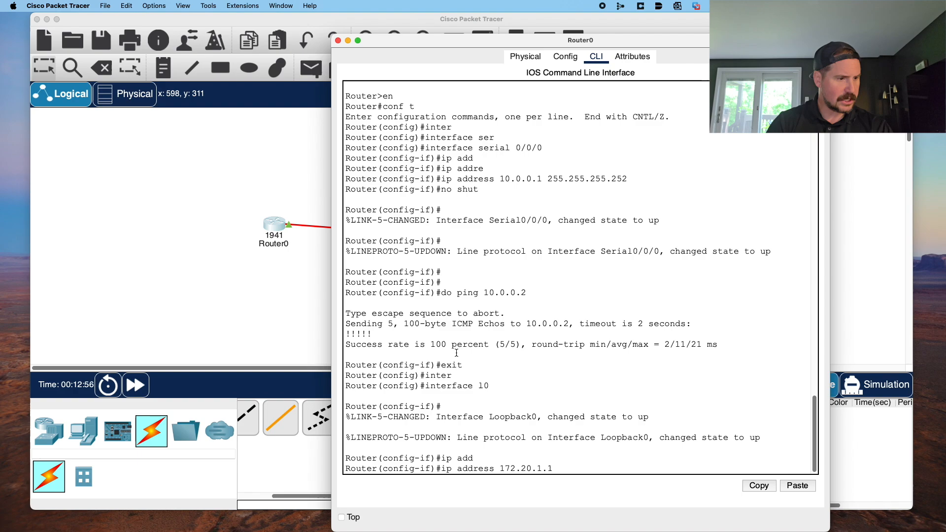
text(. 255.255.255)
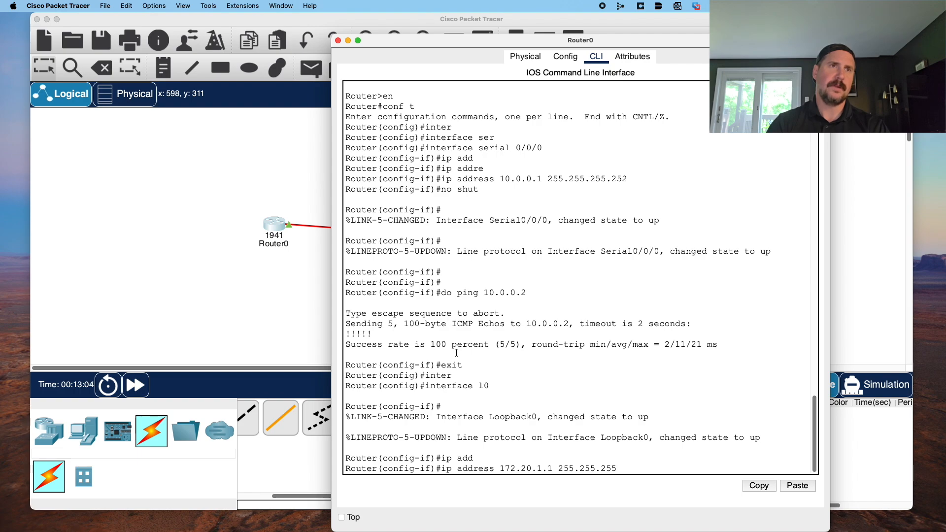
text(.0)
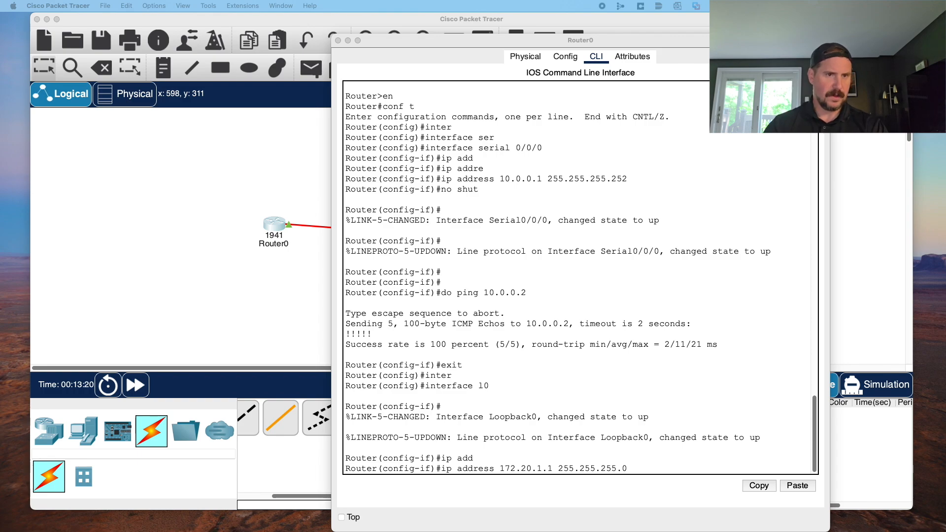
click(663, 440)
key(Return)
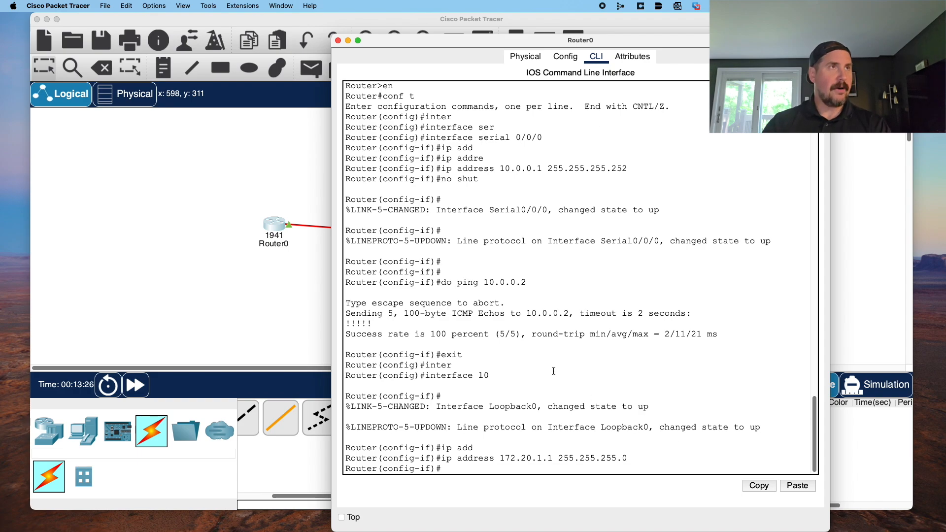
- Switch to Router1's command line, exit the serial interface configuration, and create loopback interface l0
click(278, 309)
click(455, 231)
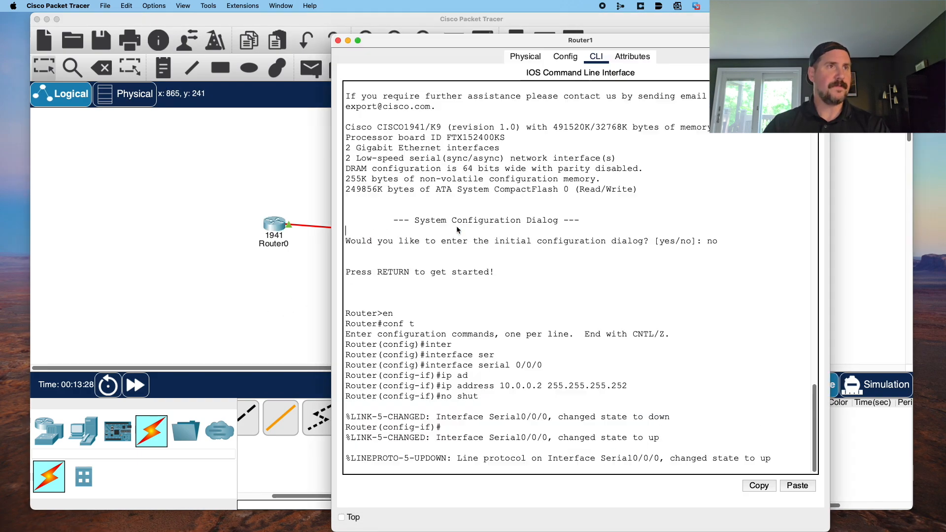
key(Return)
key(Return)
text(exit)
key(Return)
text(inte)
key(Tab)
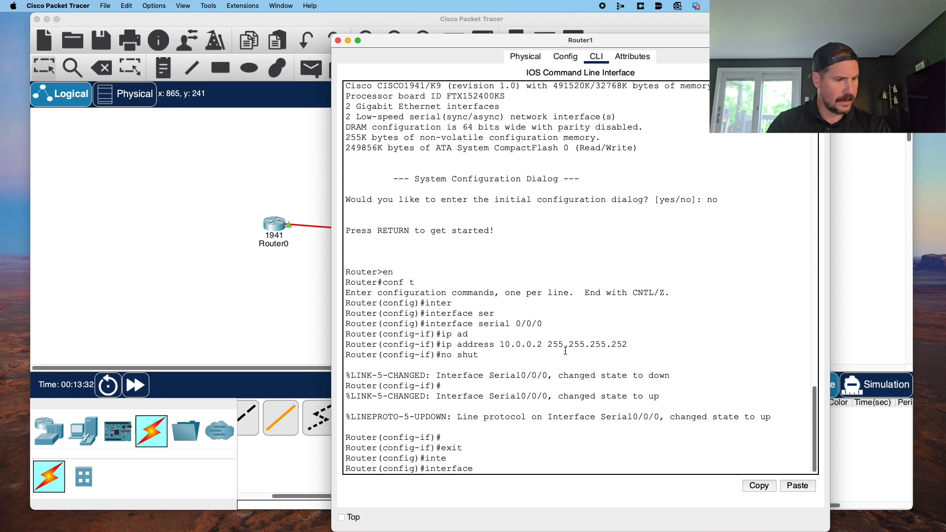
text(l0)
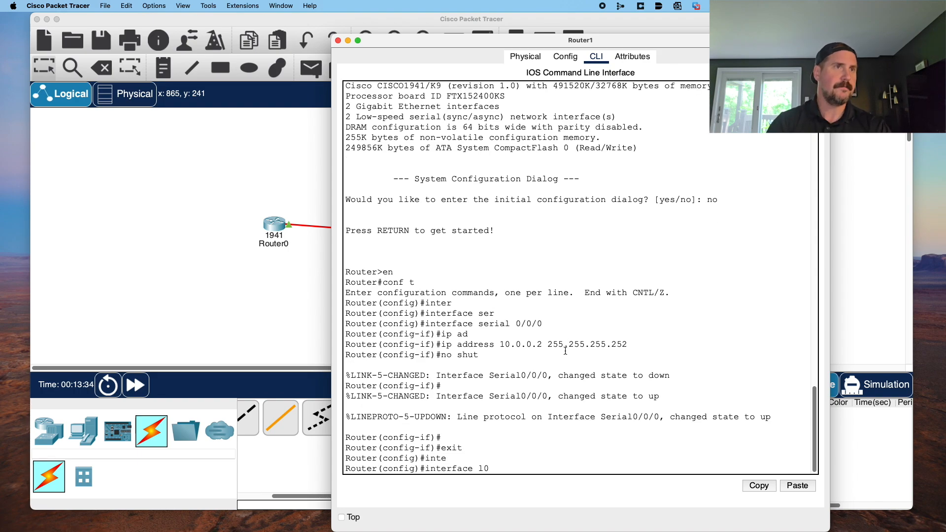
key(Return)
key(Return)
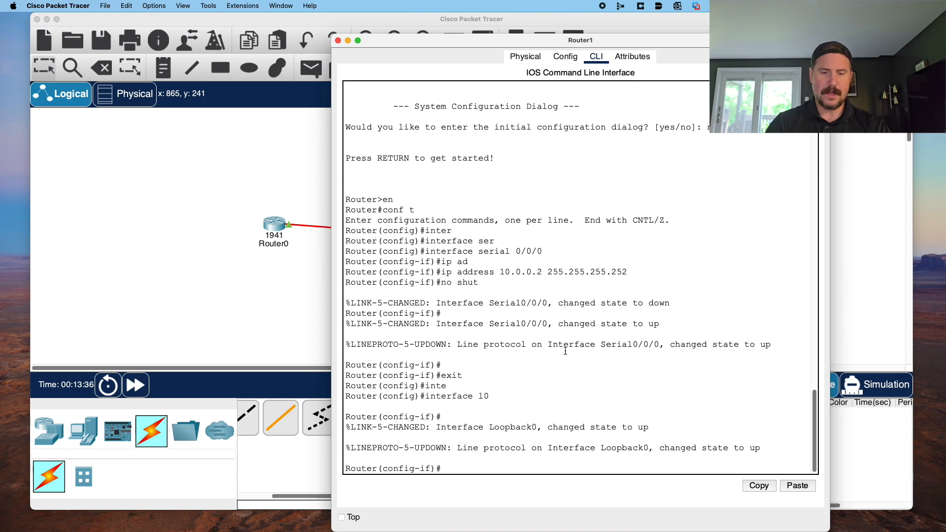
- Assign IP address 192.168.1.1 with mask 255.255.255.192 to Router1's loopback 0 interface and close the device window
text(ip ad)
key(Tab)
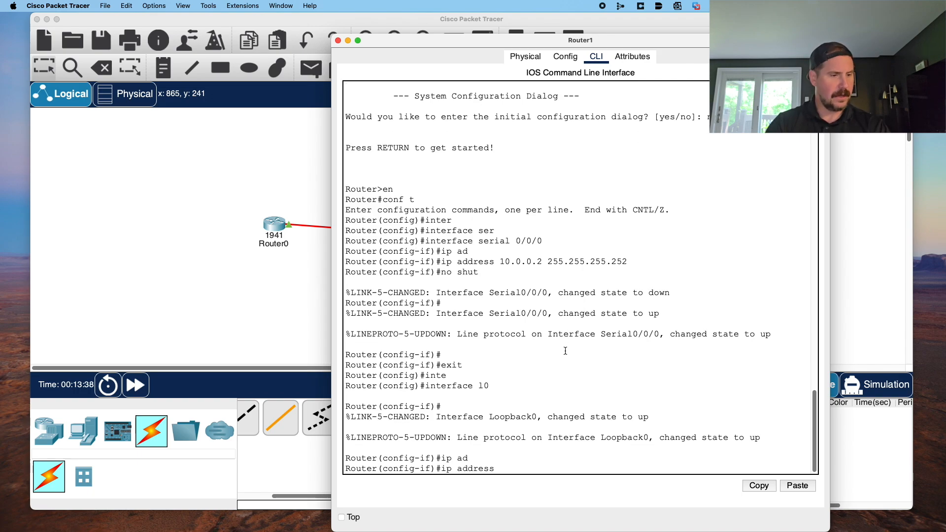
text(192.168.)
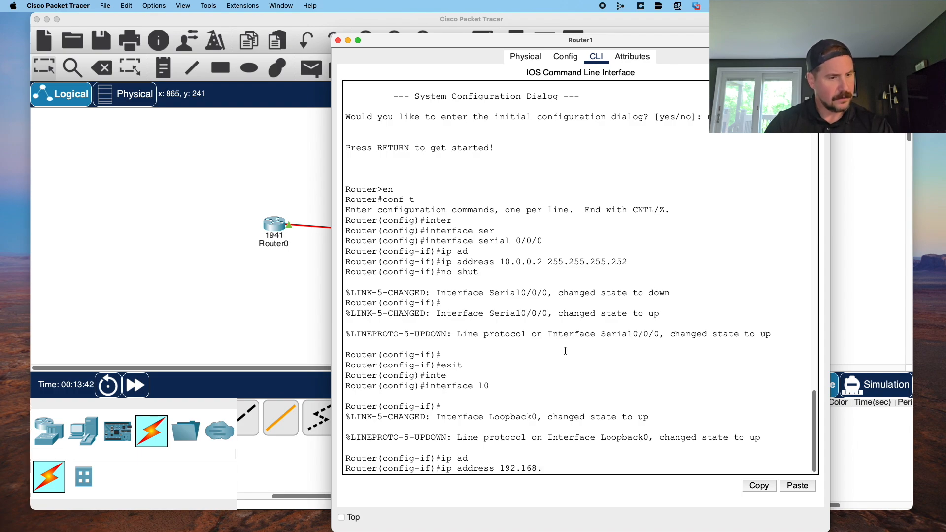
text(1.1)
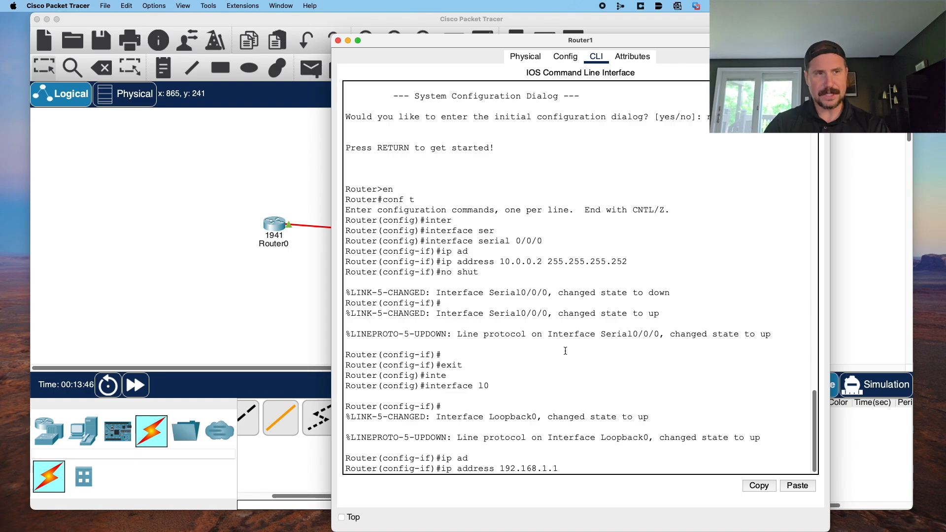
text( 255.2)
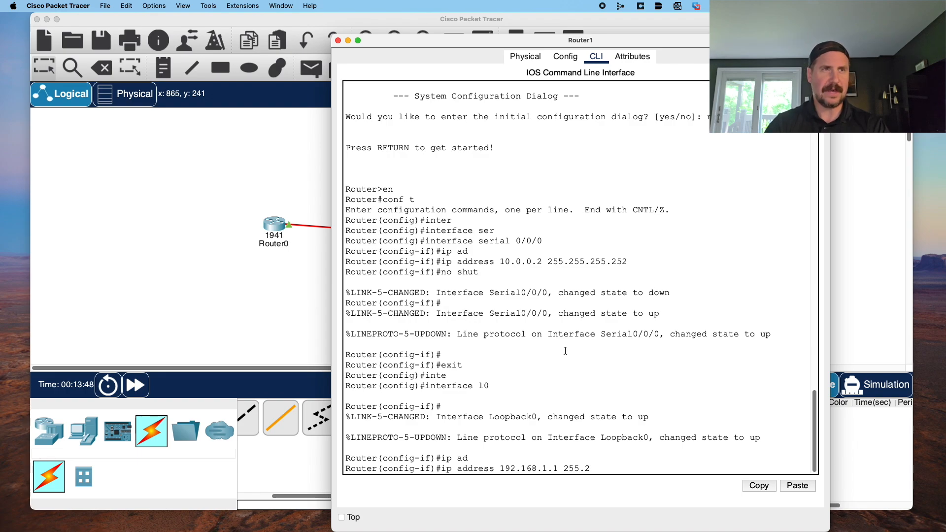
text(55.255.29)
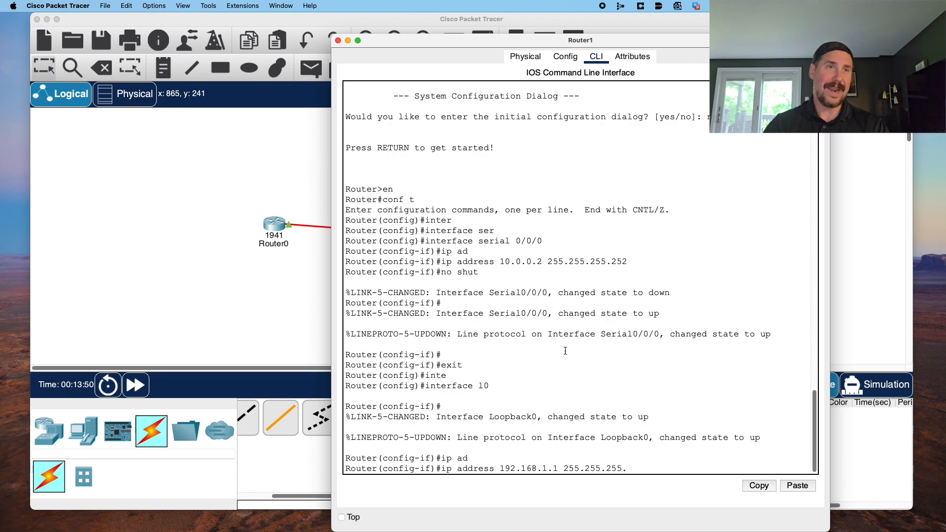
key(BackSpace)
key(BackSpace)
text(19)
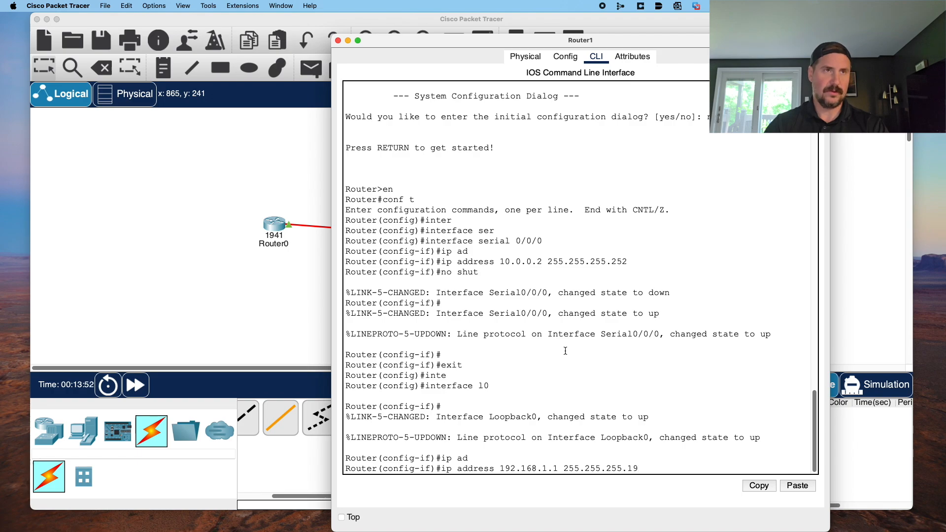
text(2)
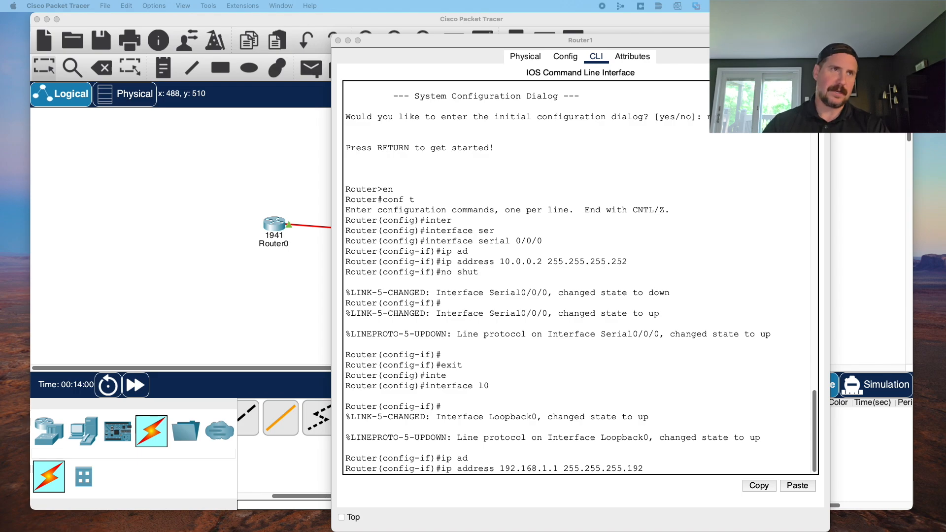
click(597, 439)
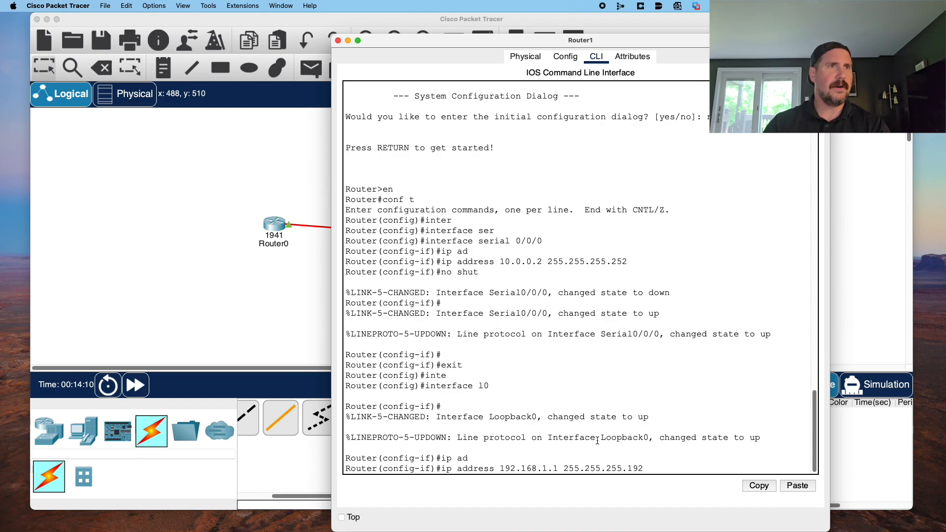
key(Return)
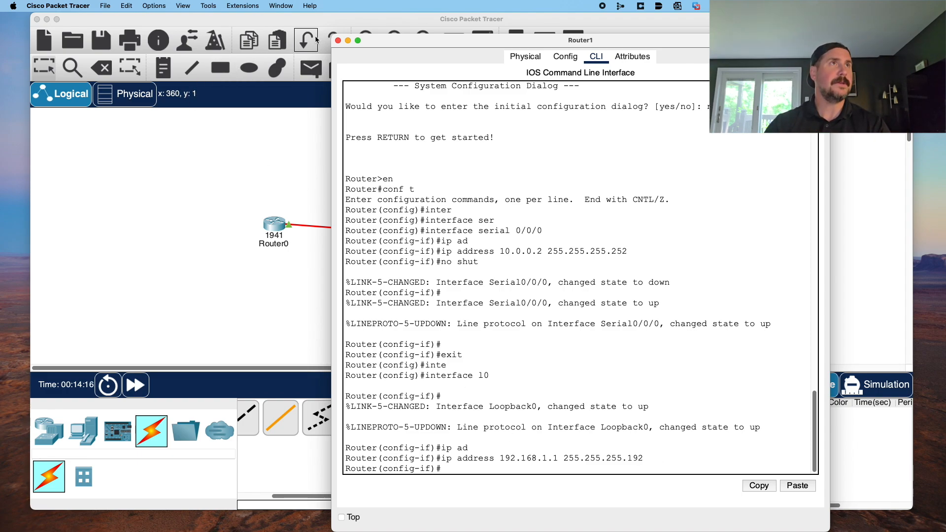
click(338, 41)
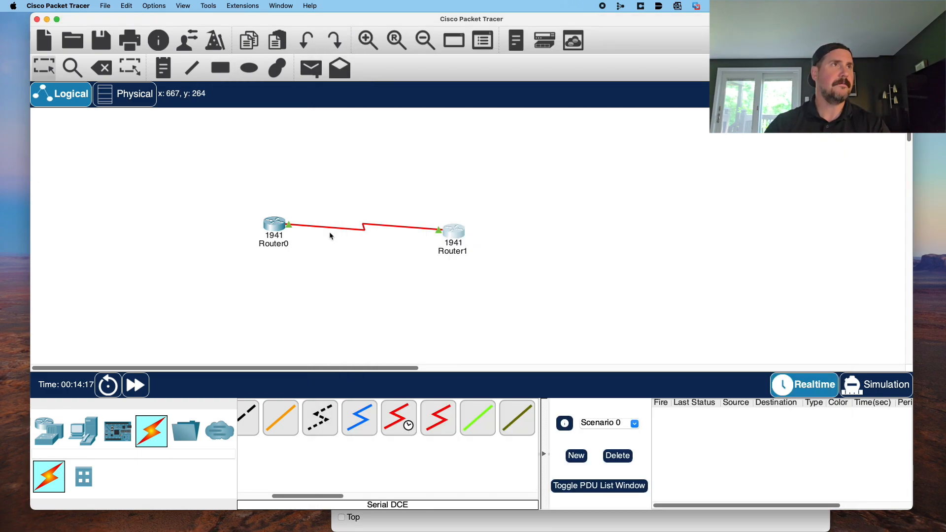
- Reopen Router0's command line and exit loopback interface configuration to global configuration mode
click(275, 224)
key(Return)
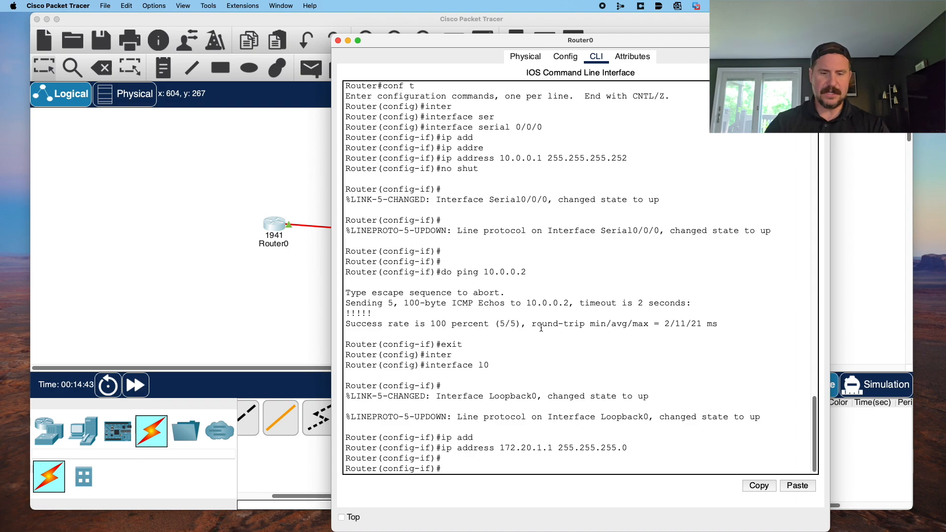
text(exit)
key(Return)
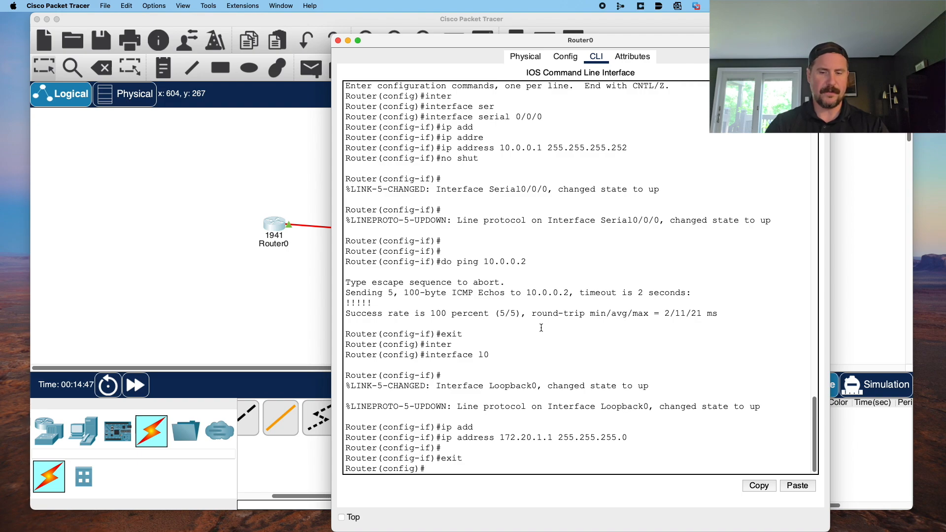
text(ip r)
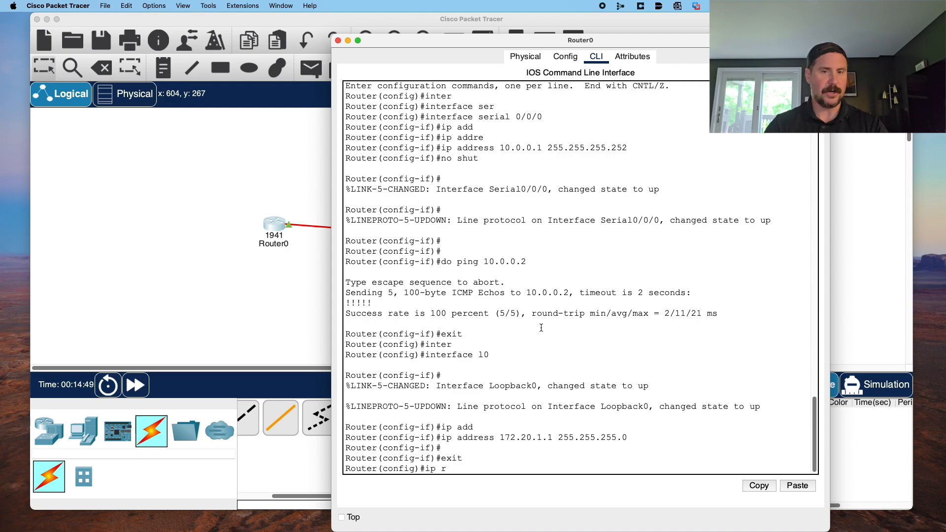
key(Tab)
text(ou)
key(Tab)
key(Tab)
text(ter)
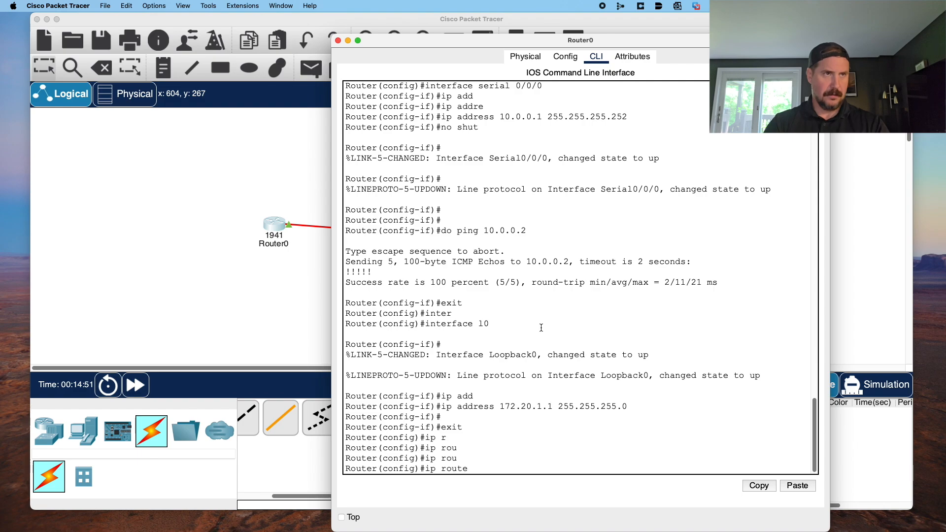
key(Tab)
key(Tab)
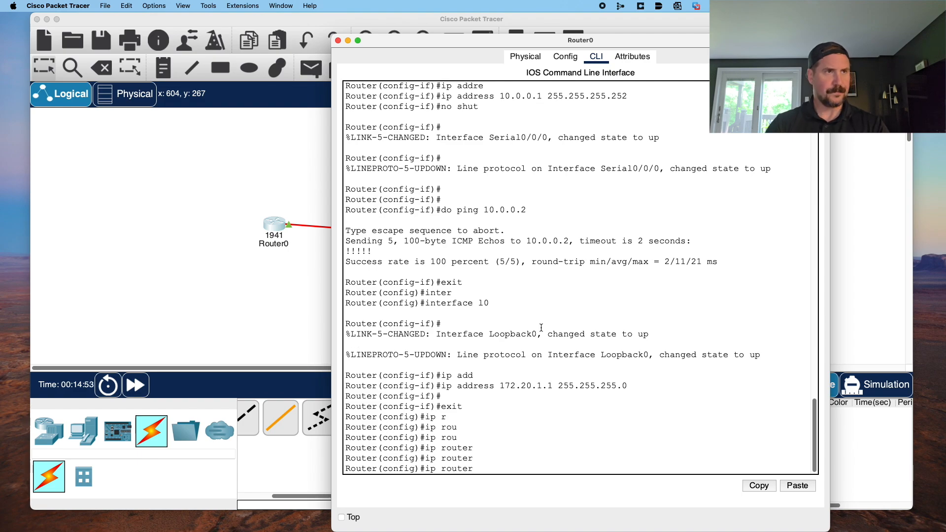
key(BackSpace)
key(BackSpace)
key(BackSpace)
key(BackSpace)
key(BackSpace)
key(BackSpace)
key(BackSpace)
key(BackSpace)
key(BackSpace)
- Look up the available routing protocols and start OSPF with process ID 1 on Router0
text(rou)
key(Tab)
text(ter)
key(Tab)
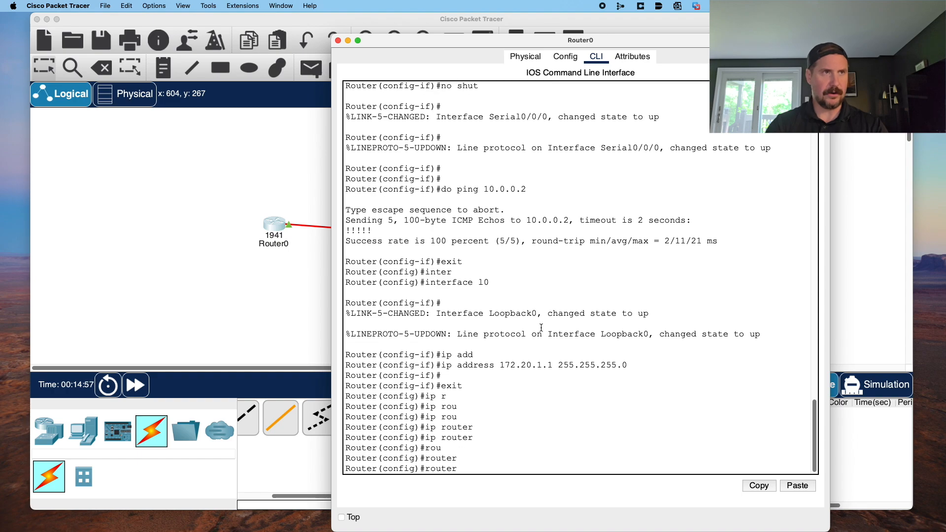
text(?)
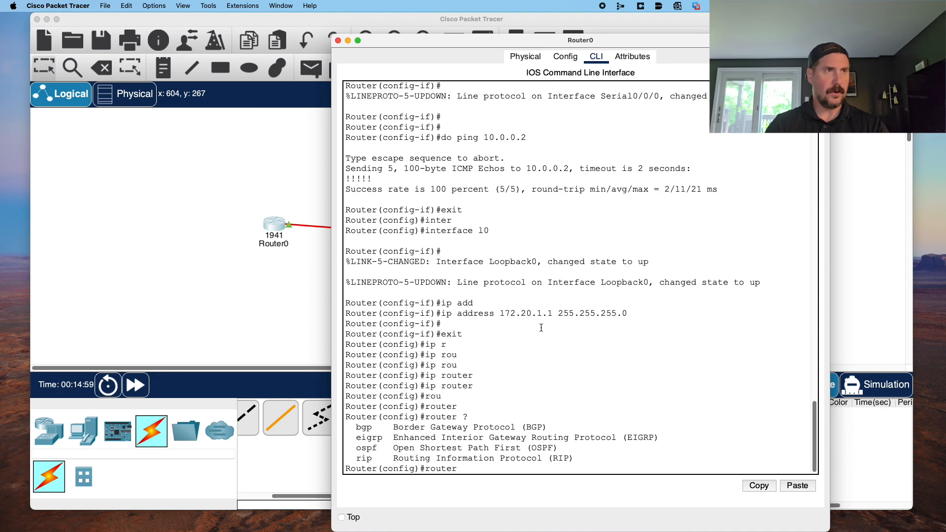
text( osp)
key(Tab)
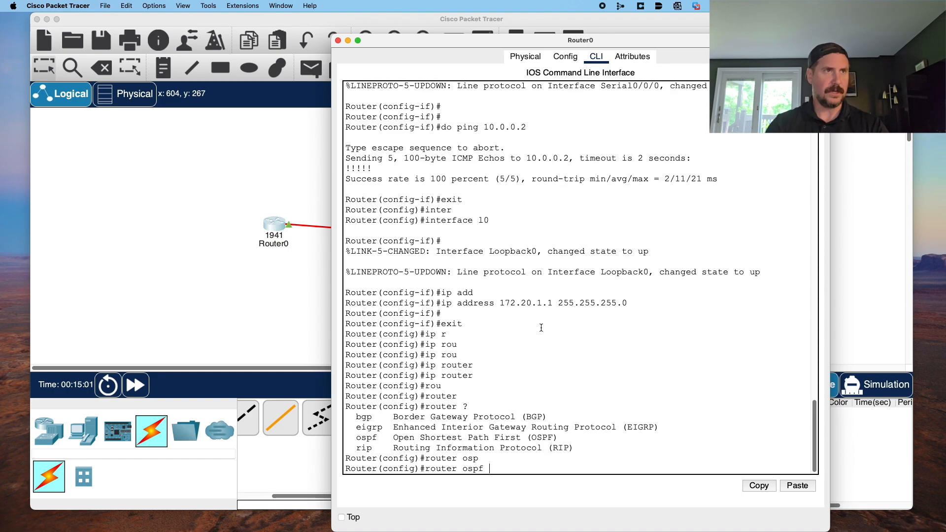
text(?)
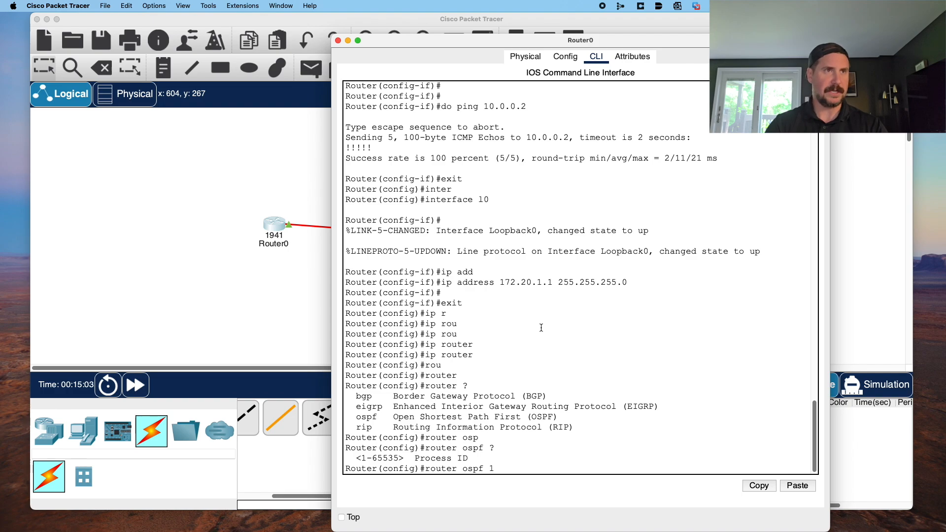
text( ?)
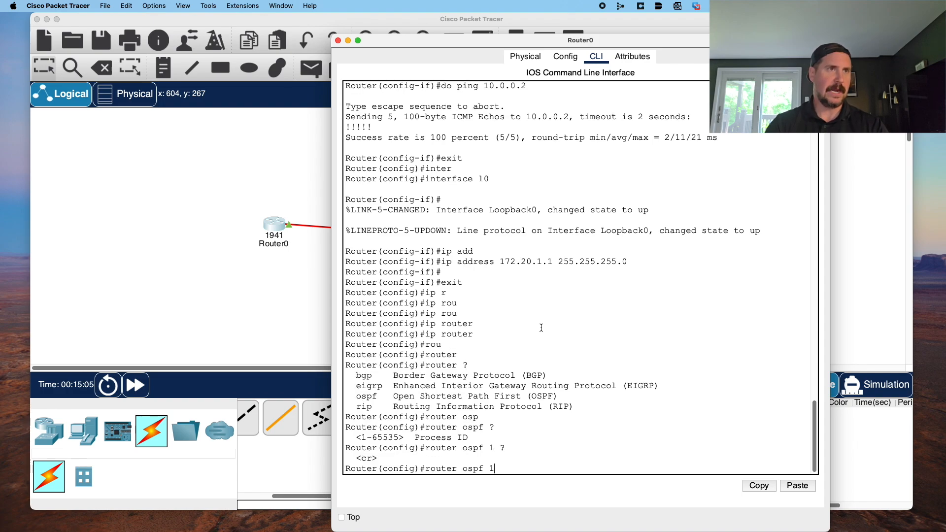
key(Return)
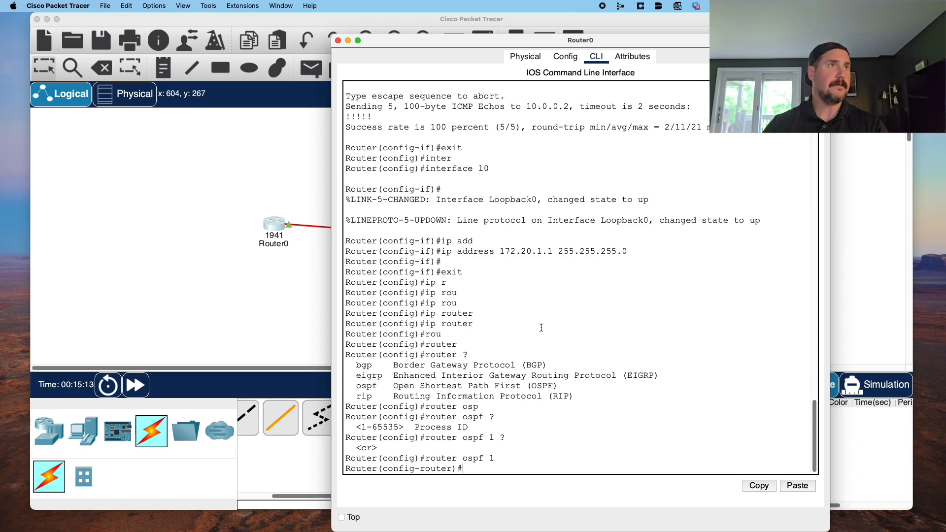
- Move Router0's window aside, examine its interface address summary in the topology, and return to its command line
drag(373, 38, 516, 20)
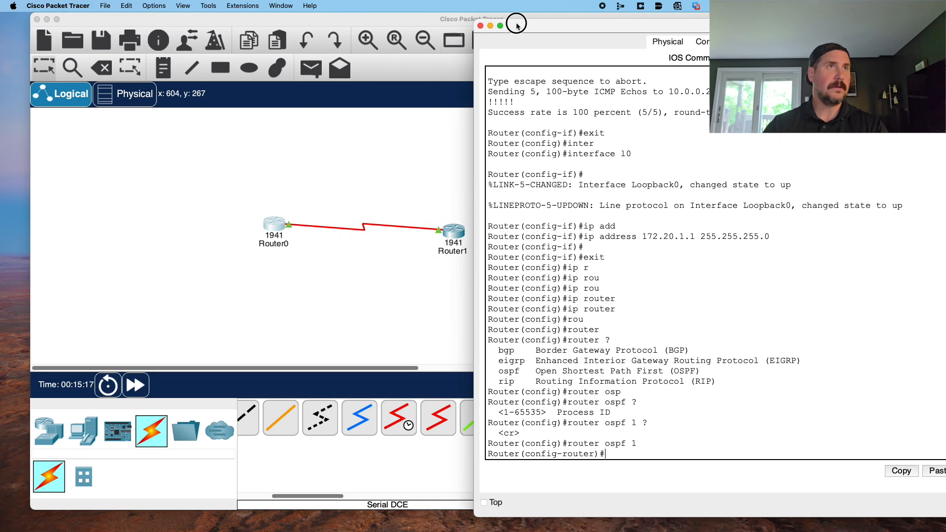
click(268, 258)
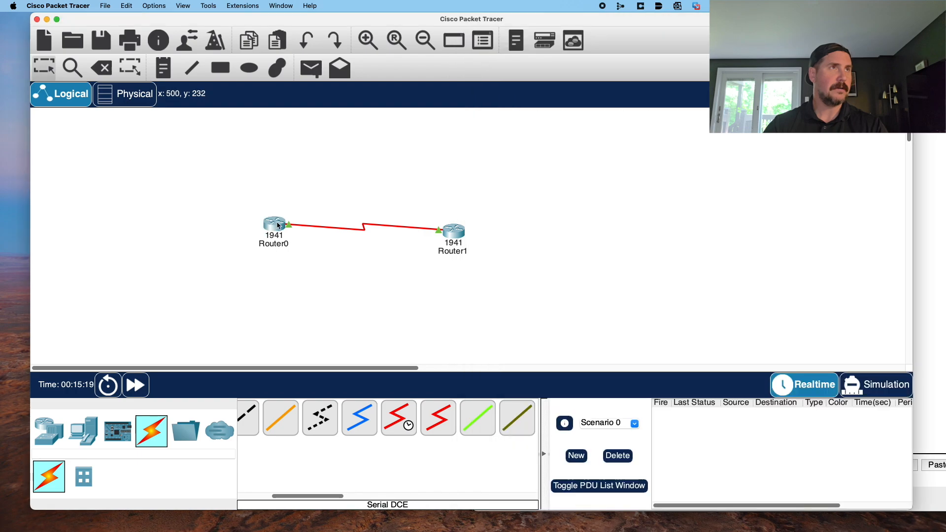
mouse_move(279, 226)
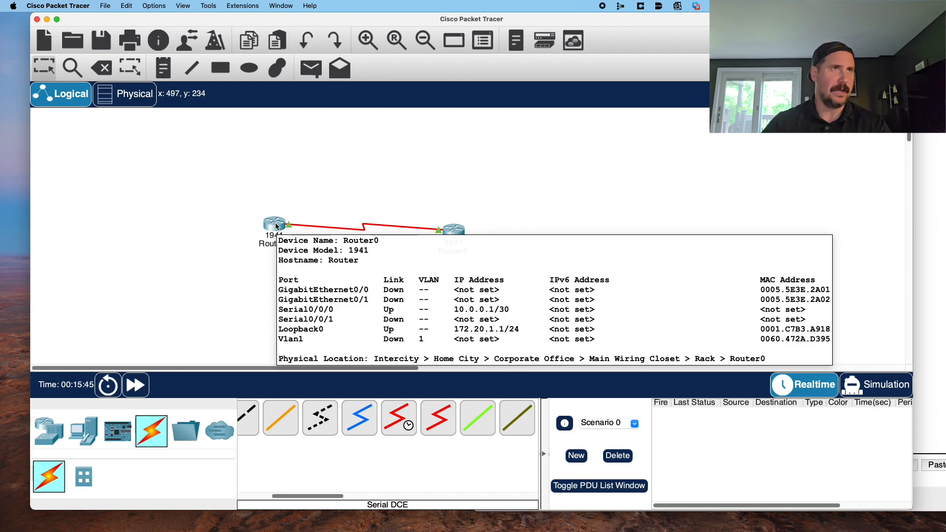
click(274, 224)
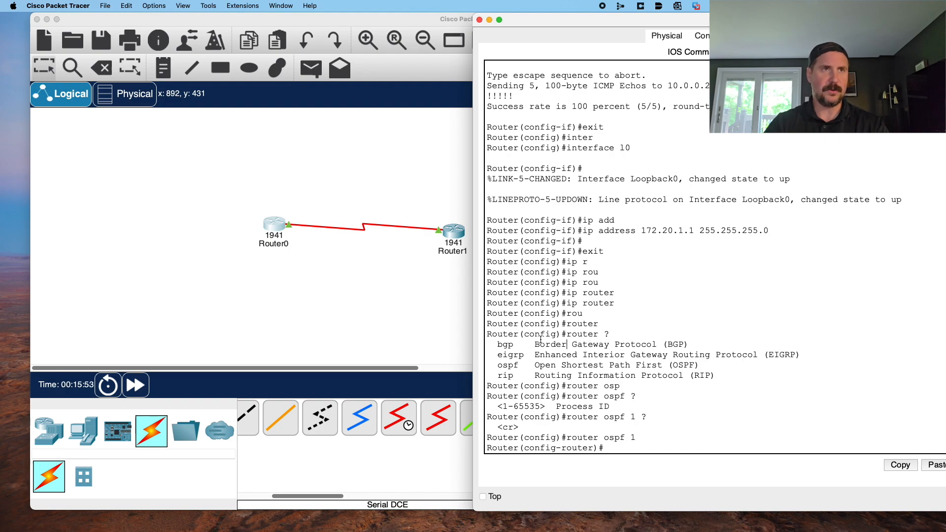
- Advertise network 10.0.0.0 with wildcard mask 0.0.0.3 in OSPF area 0 on Router0, consulting the command help for the syntax
text(netw)
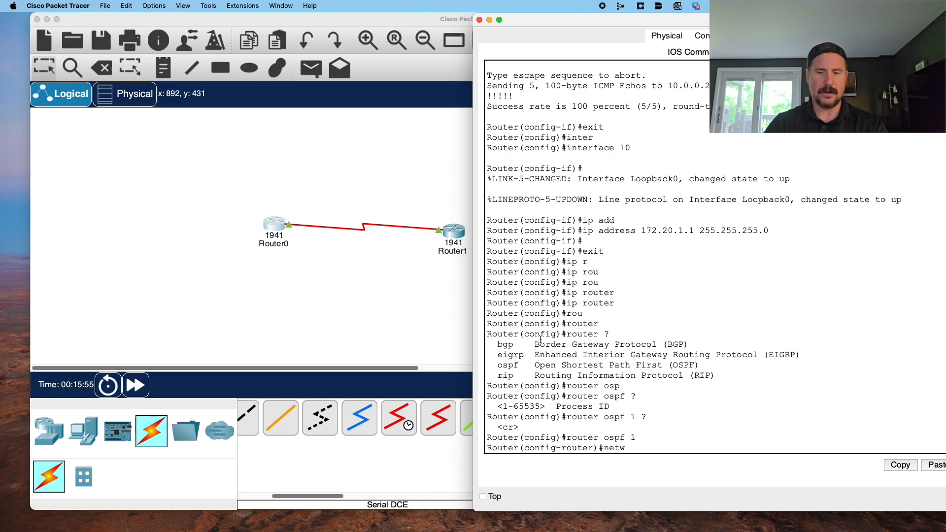
key(Tab)
text(?)
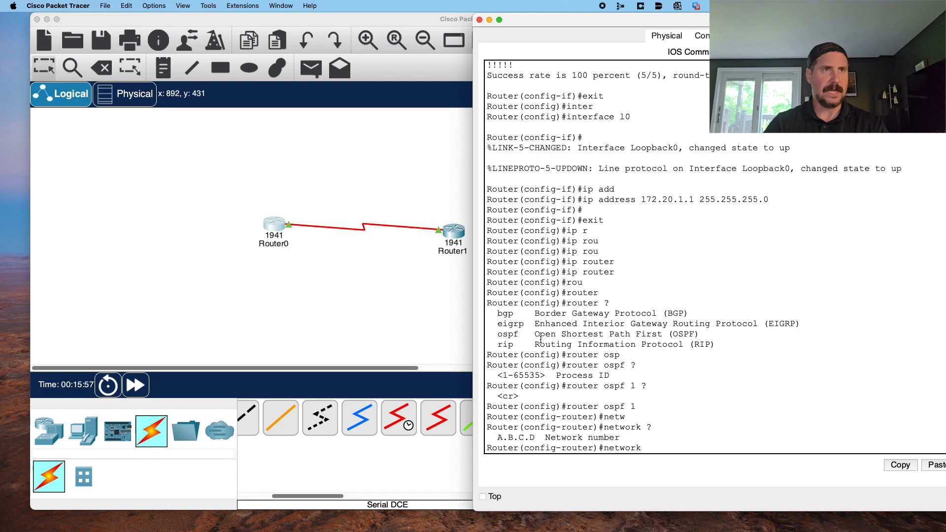
text(10.0)
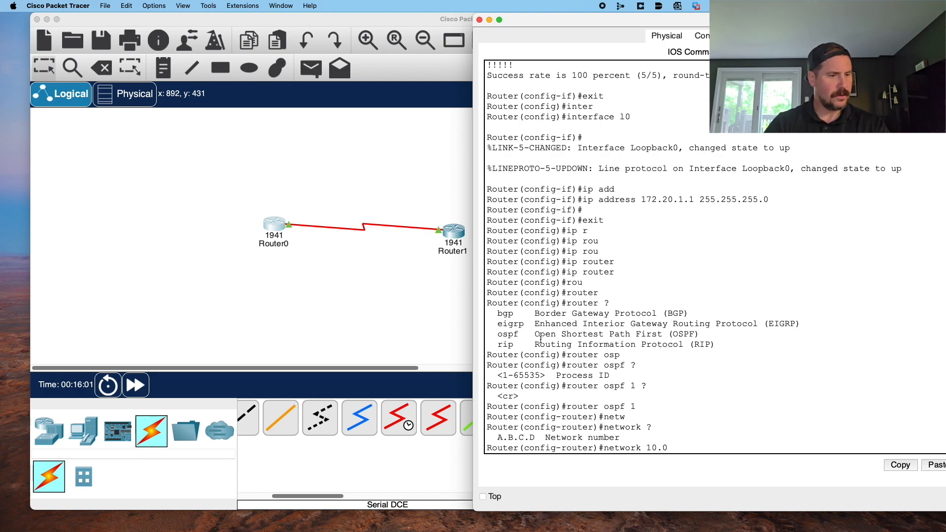
text(.0.0)
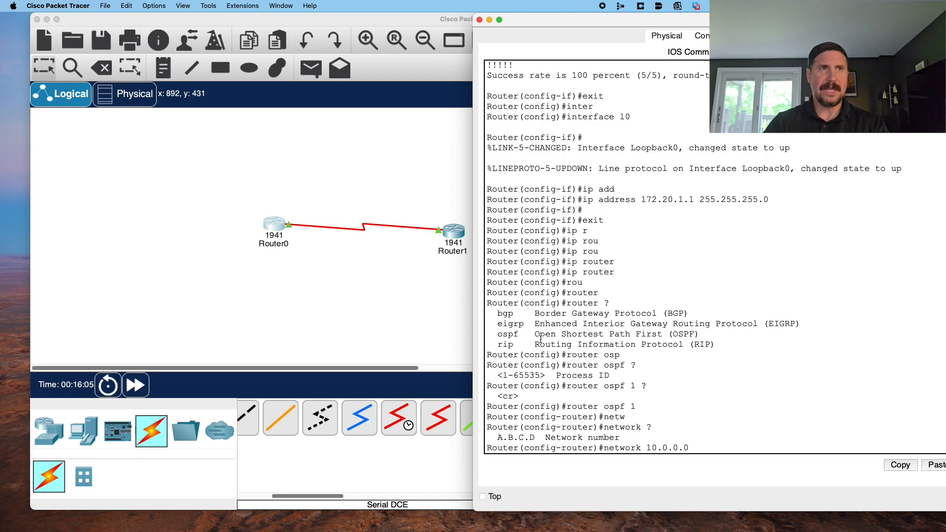
text( ?)
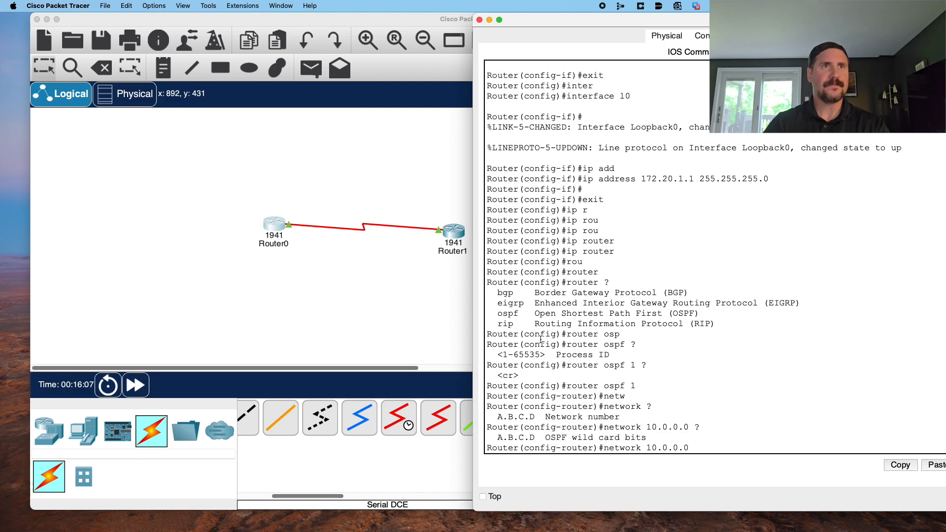
text(0.0.0)
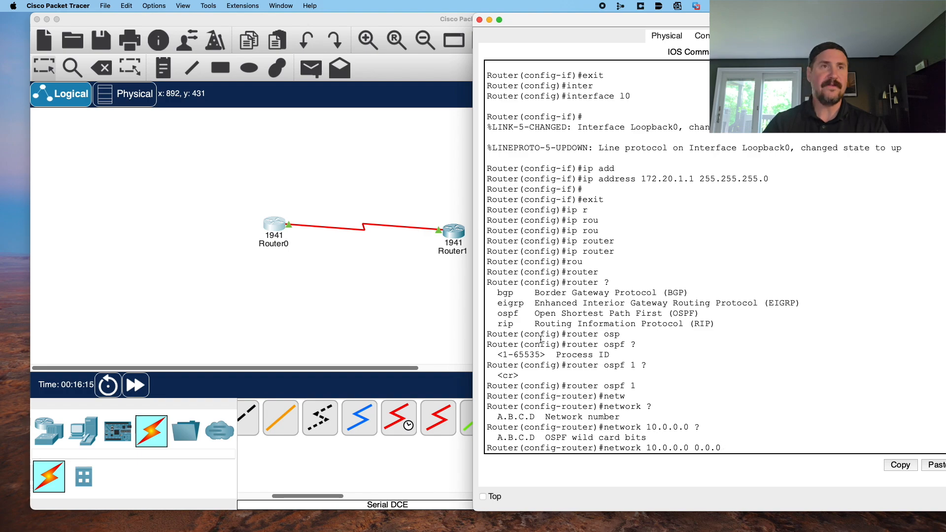
text(.3)
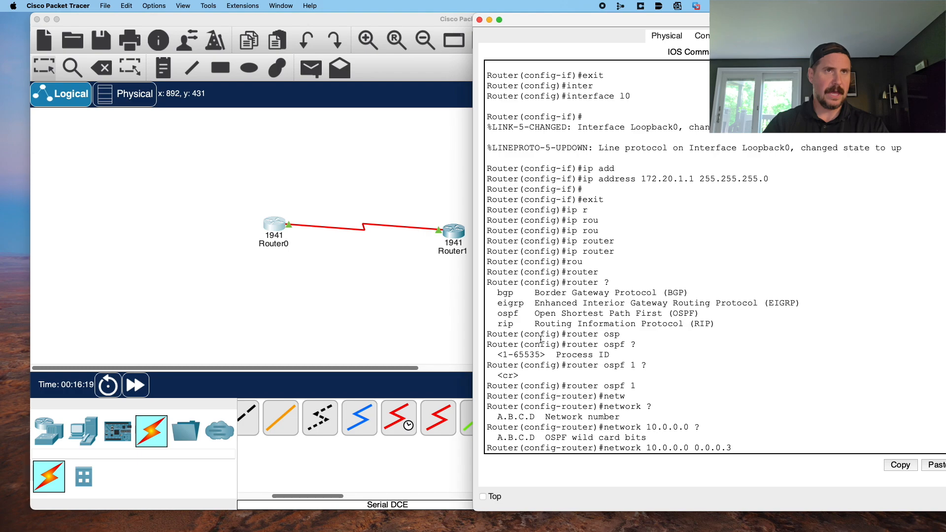
text( ?)
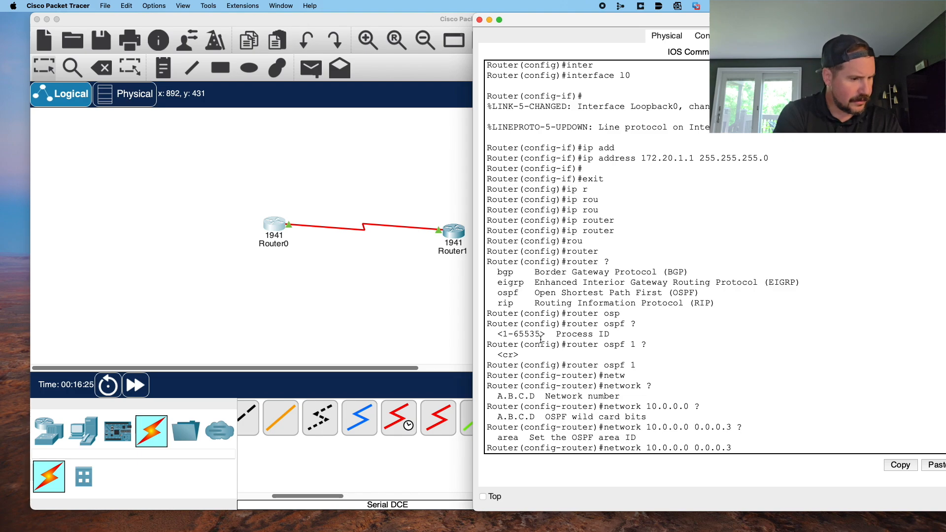
text(0)
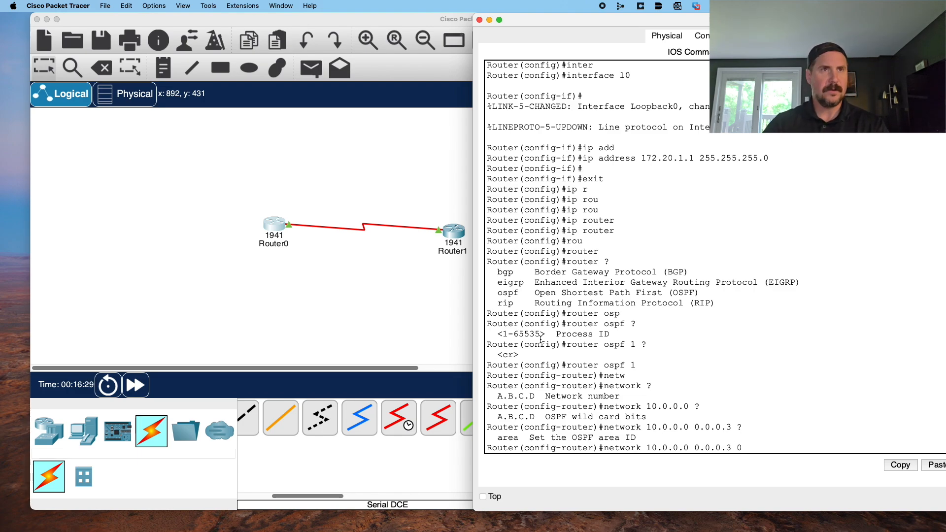
text( ?)
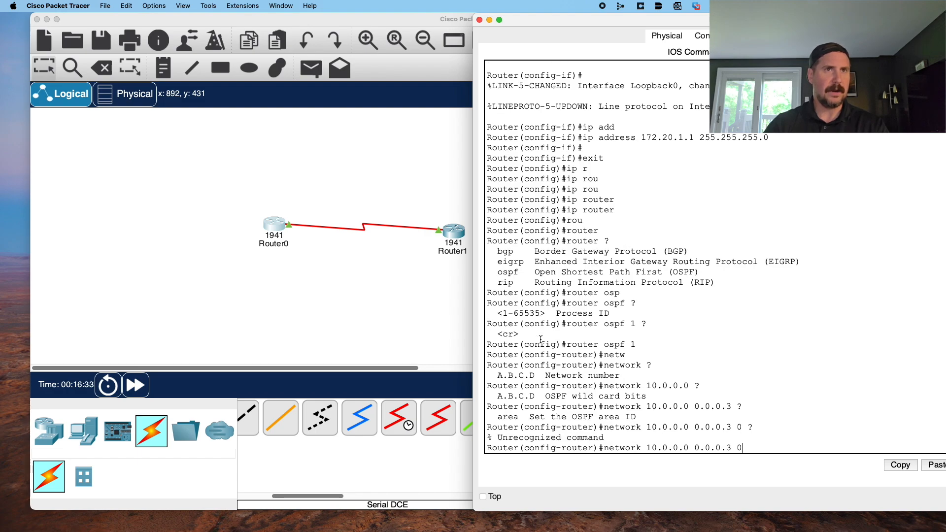
key(BackSpace)
text(?ar)
key(Tab)
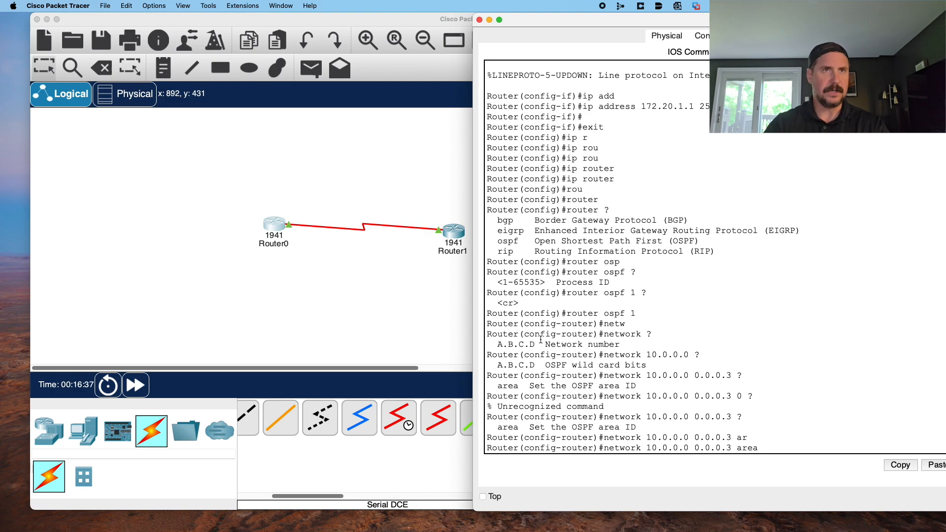
text(0)
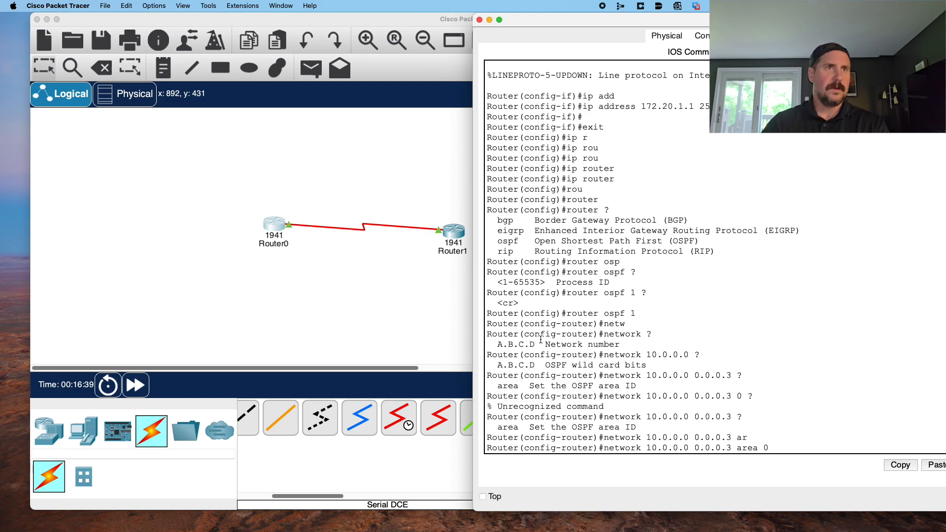
key(Return)
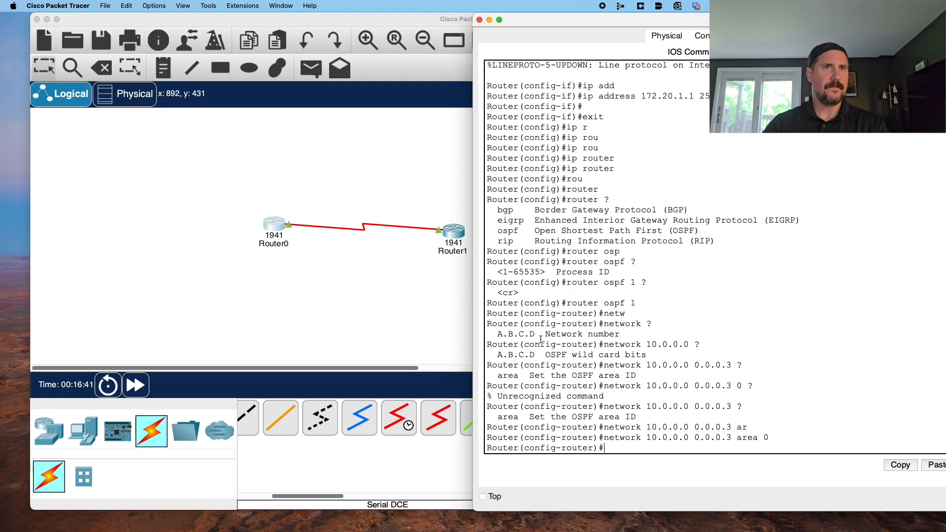
- Reuse the previous network command to advertise 172.20.1.0 with wildcard mask 0.0.0.255 in OSPF area 1 on Router0
key(Up)
key(BackSpace)
text(10.0.0.0 0.0.0.3 area 1)
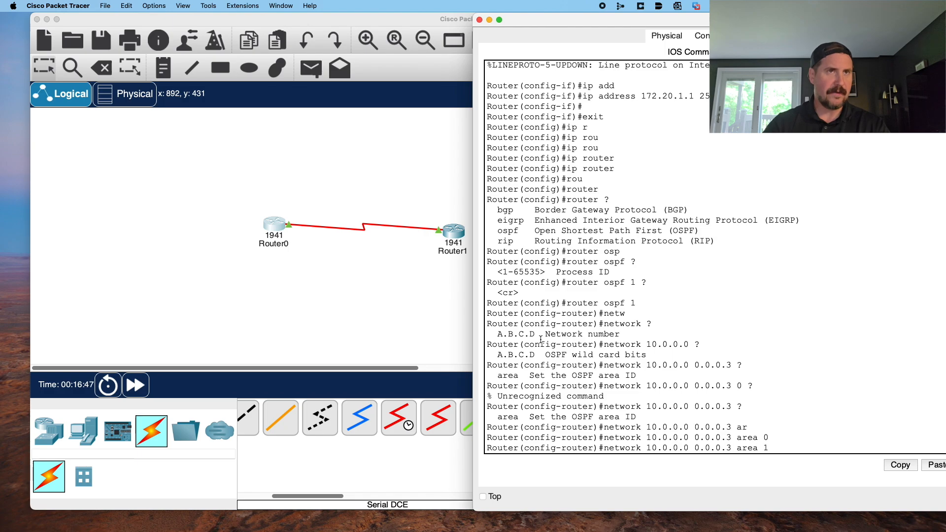
key(BackSpace)
key(BackSpace)
key(BackSpace)
key(BackSpace)
key(BackSpace)
key(BackSpace)
key(BackSpace)
key(BackSpace)
key(BackSpace)
key(BackSpace)
key(BackSpace)
key(BackSpace)
key(BackSpace)
key(BackSpace)
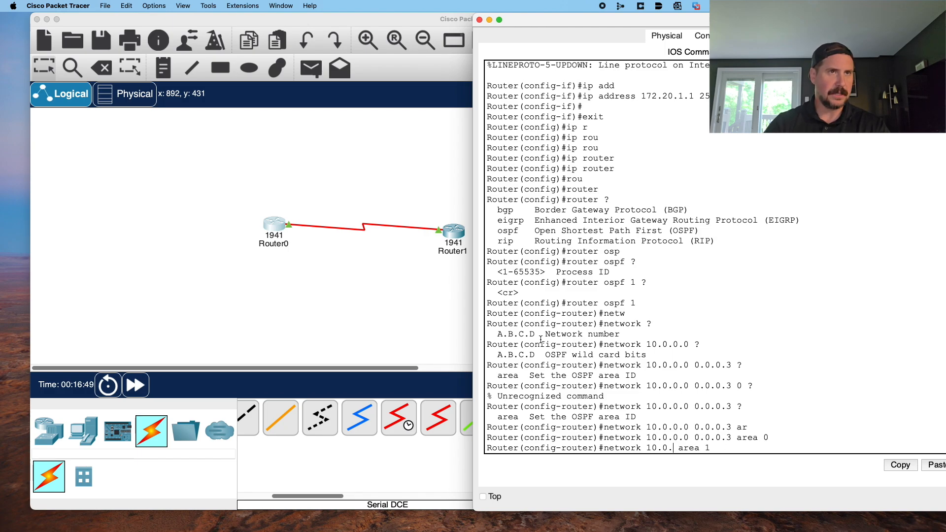
key(BackSpace)
key(BackSpace)
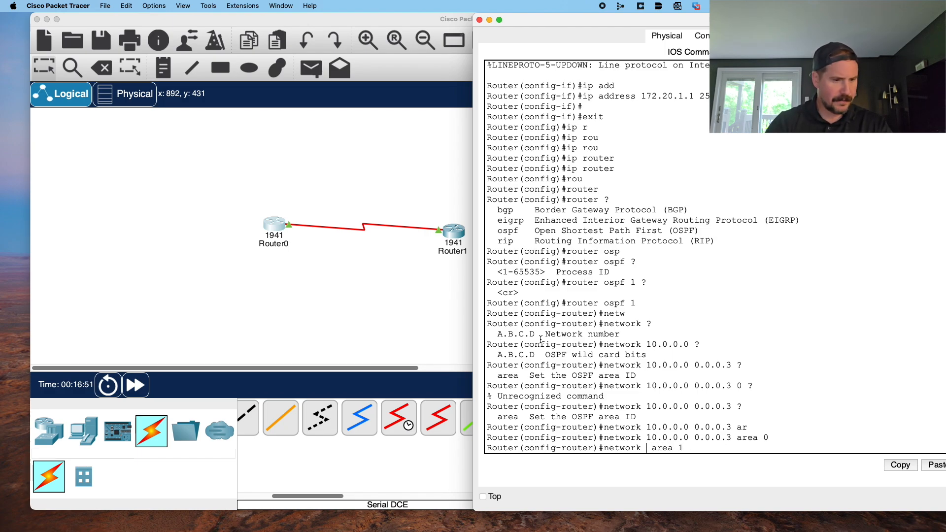
text(172.20)
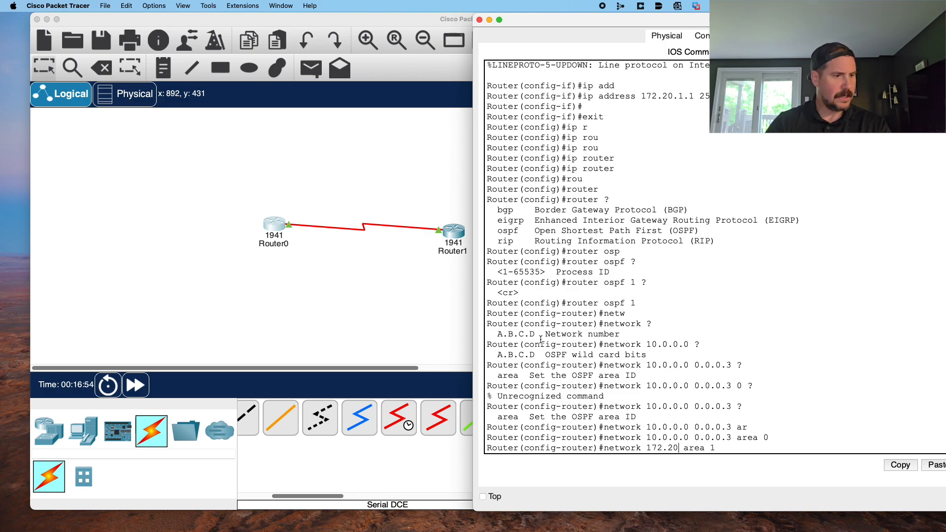
text(.1.)
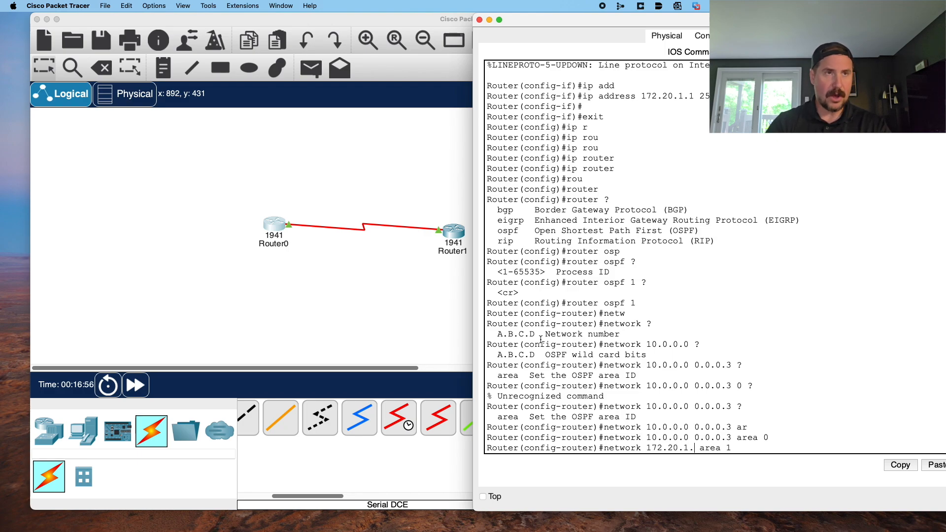
text(0 )
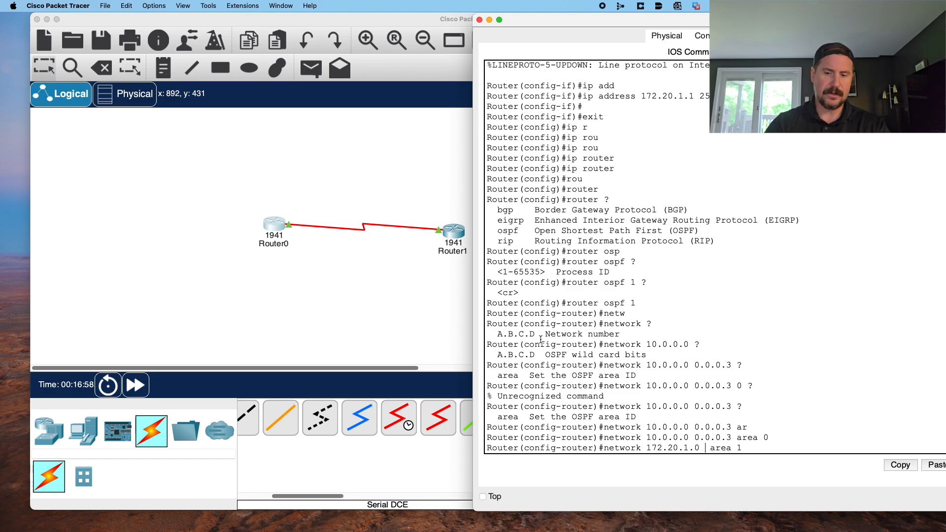
text(0.0.0.255)
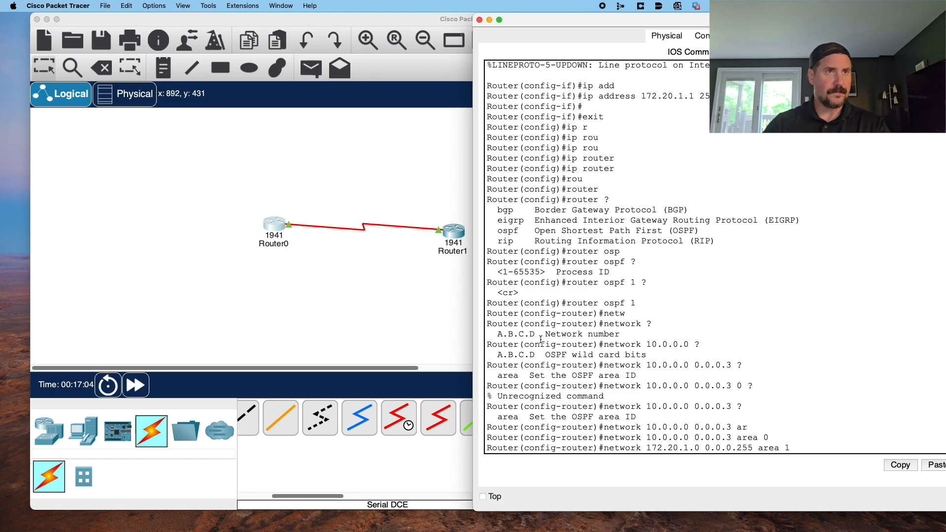
key(Return)
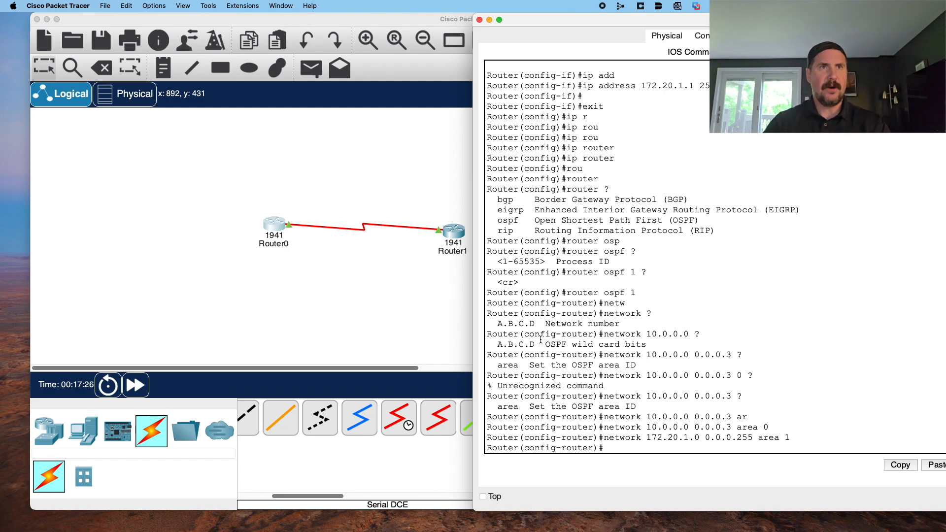
- Leave OSPF configuration mode on Router0 and display its routing protocol settings with do show ip protocols
text(exit)
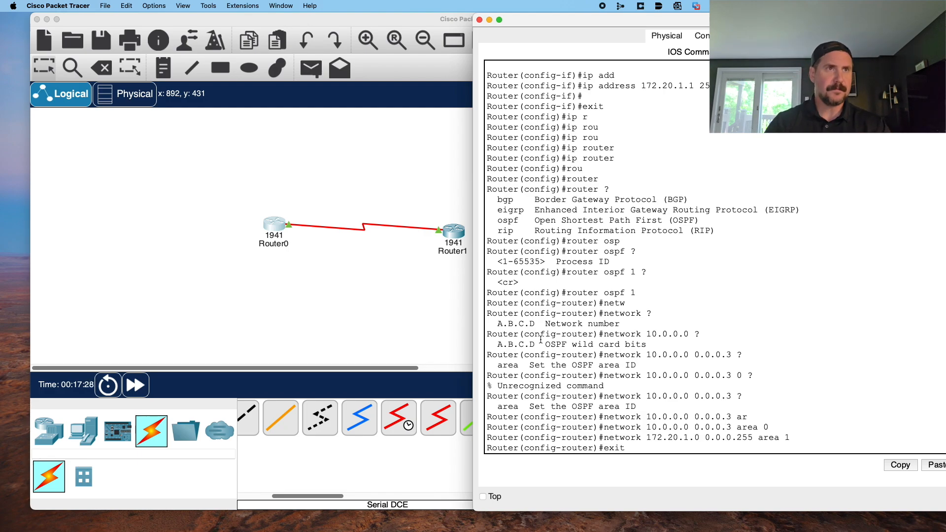
key(Return)
text(show u)
key(BackSpace)
text(ip)
key(Tab)
text(pro)
key(Tab)
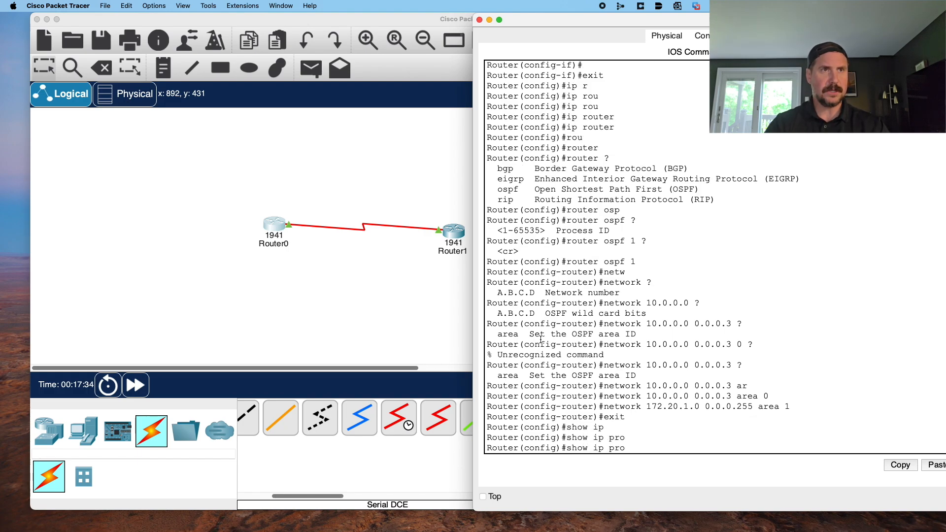
text(to)
key(Tab)
key(BackSpace)
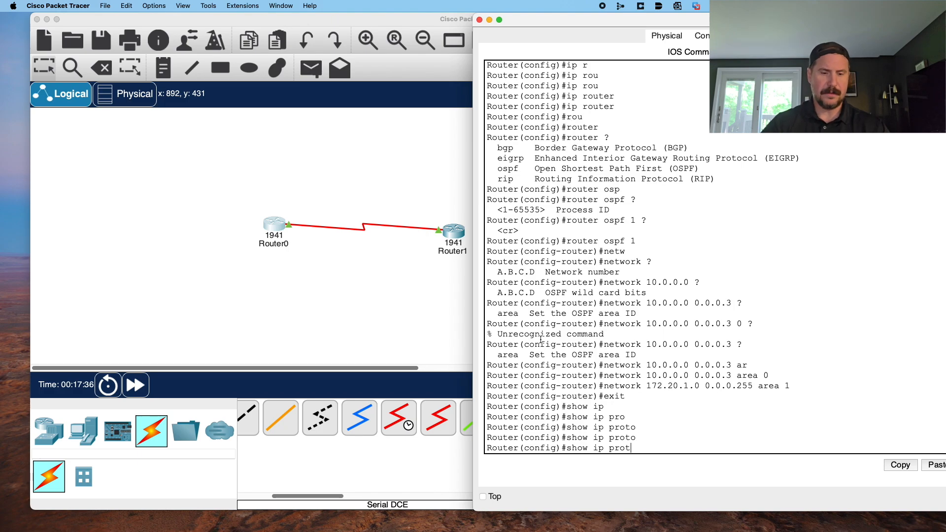
text(do )
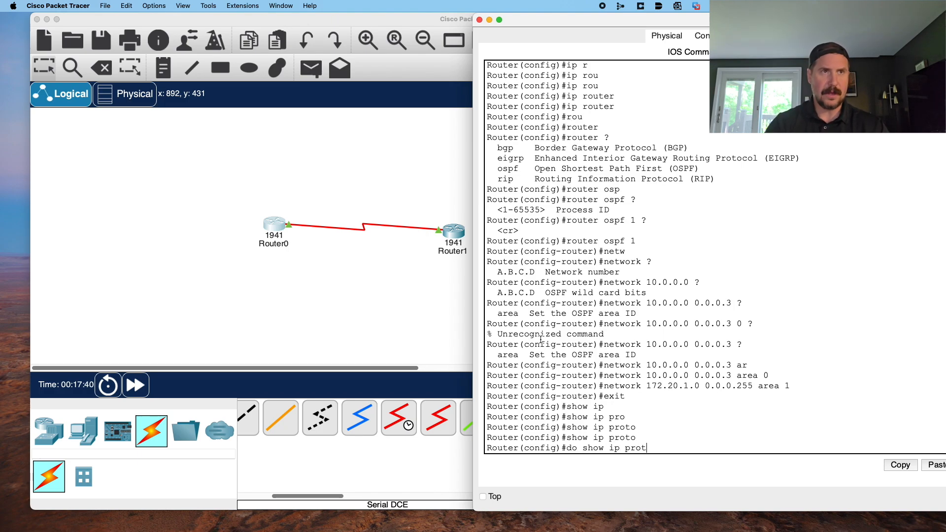
text(ocols)
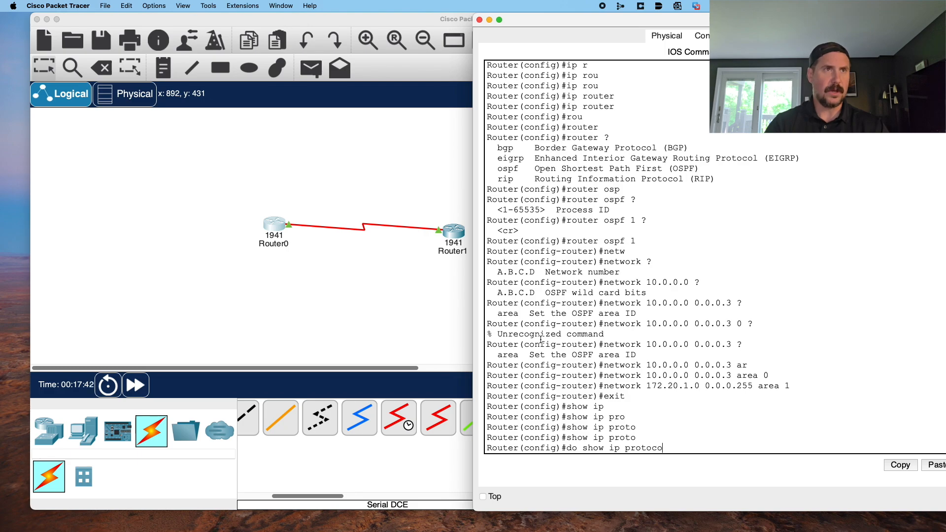
key(Return)
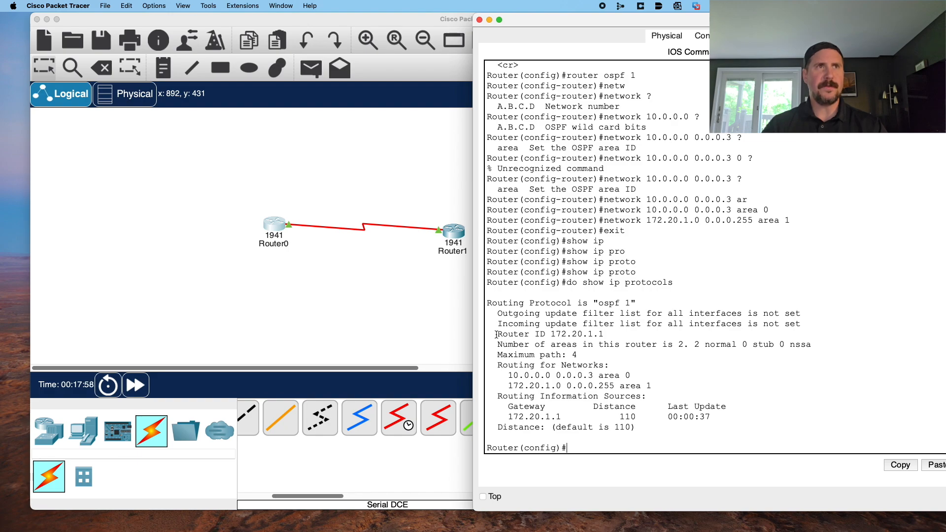
- Examine the router ID, advertised networks, routing information sources and distance in Router0's protocol output
drag(498, 334, 604, 334)
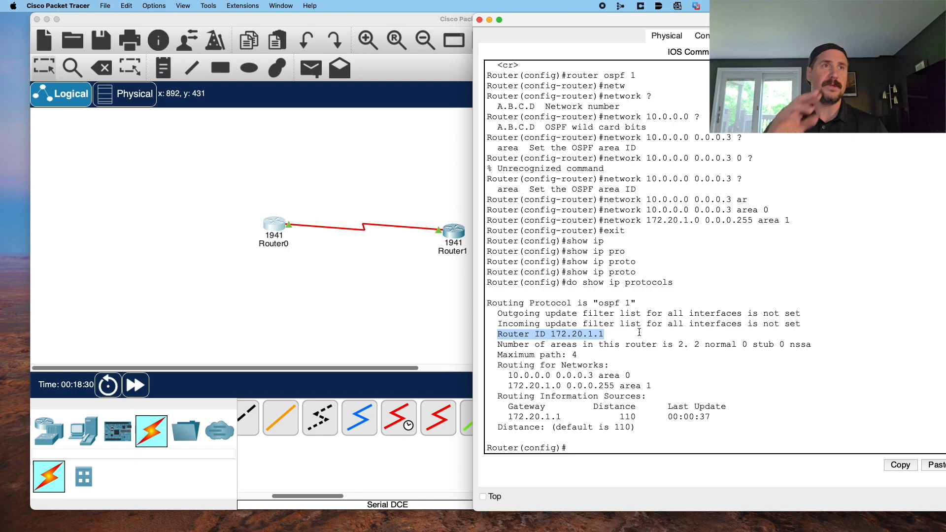
click(527, 331)
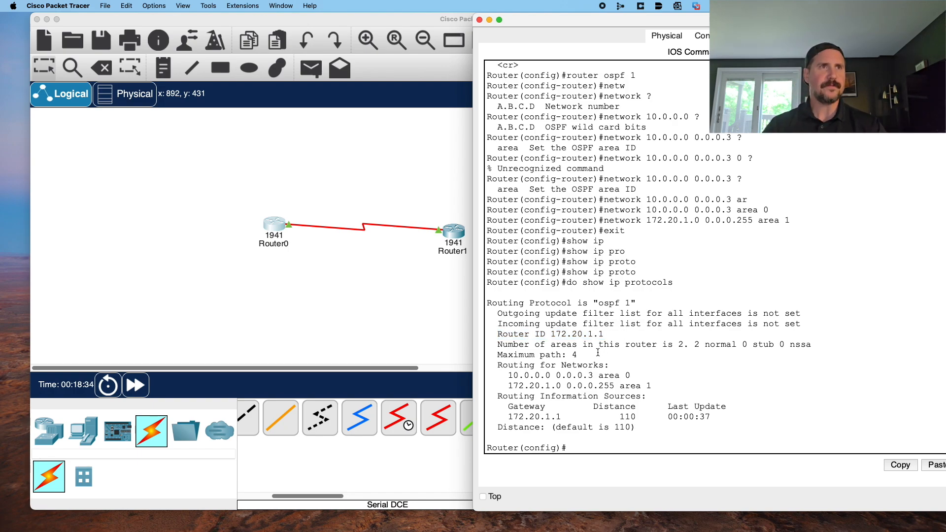
drag(505, 373, 697, 374)
click(682, 387)
drag(515, 387, 660, 387)
click(660, 387)
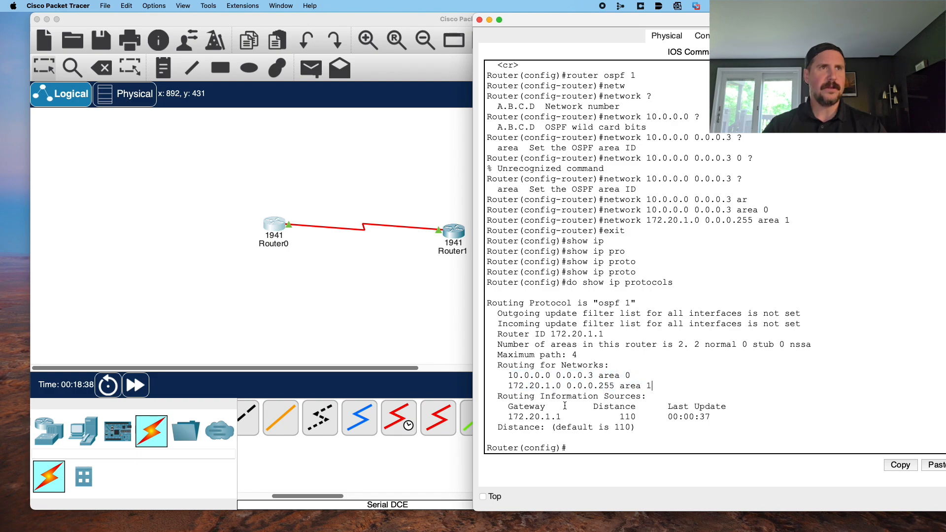
drag(505, 416, 712, 417)
click(768, 413)
drag(657, 406, 597, 406)
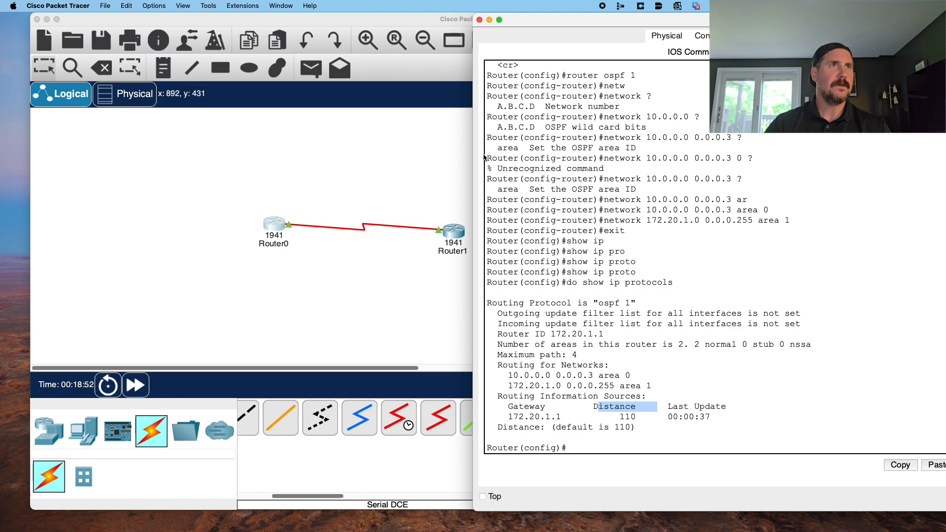
- Open Router1's command line and leave interface configuration mode
click(455, 235)
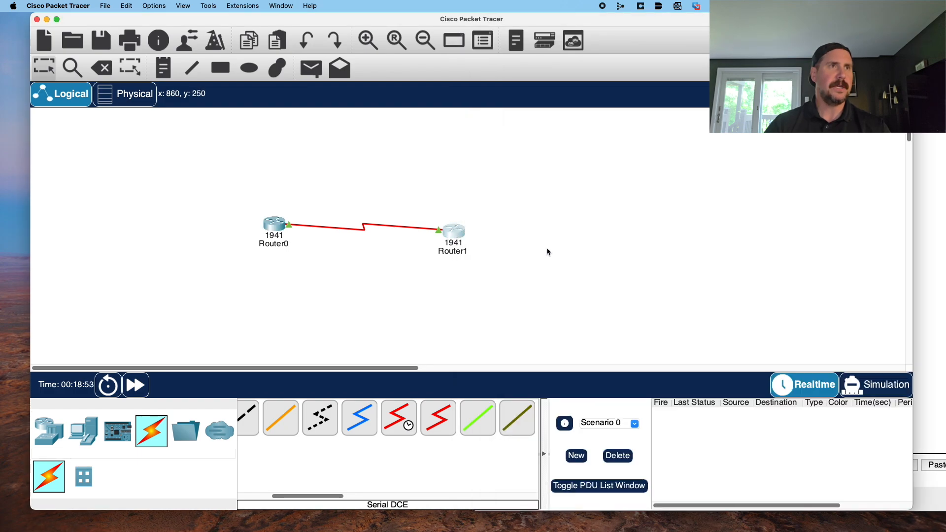
click(457, 238)
click(578, 342)
text(exit)
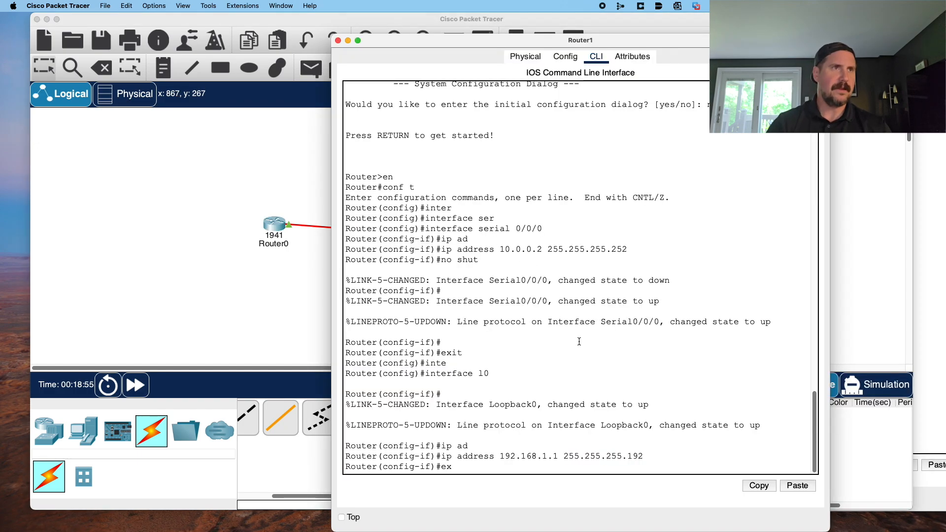
key(Return)
- Look up the available routing protocols on Router1 and start OSPF with process ID 1
text(rou)
key(Tab)
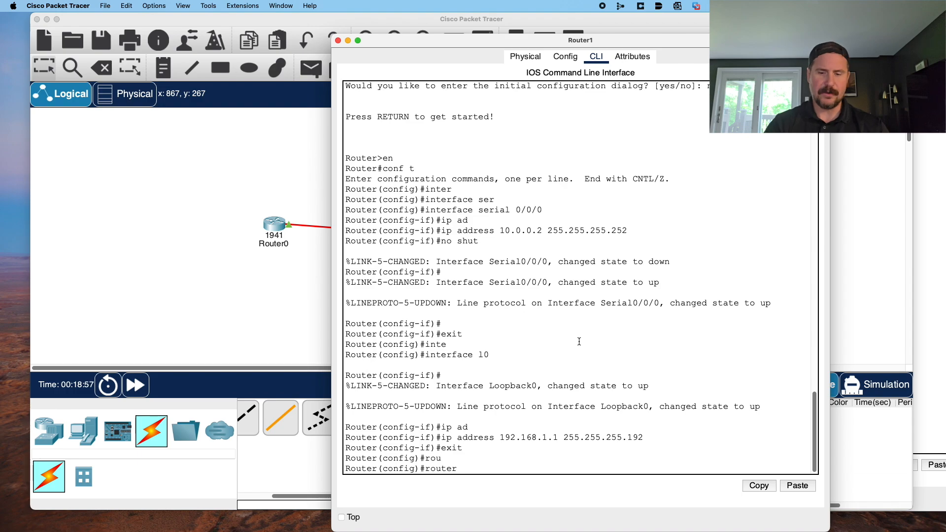
text(?)
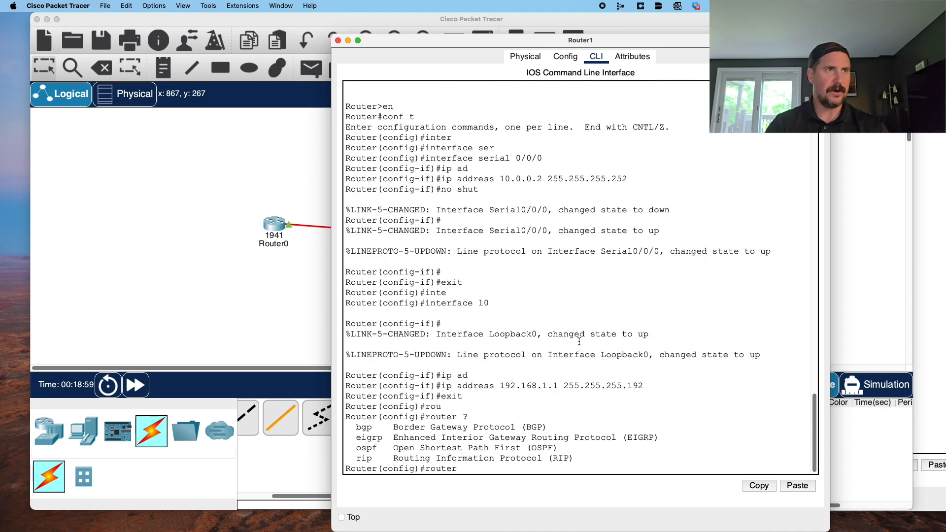
text(os)
key(Tab)
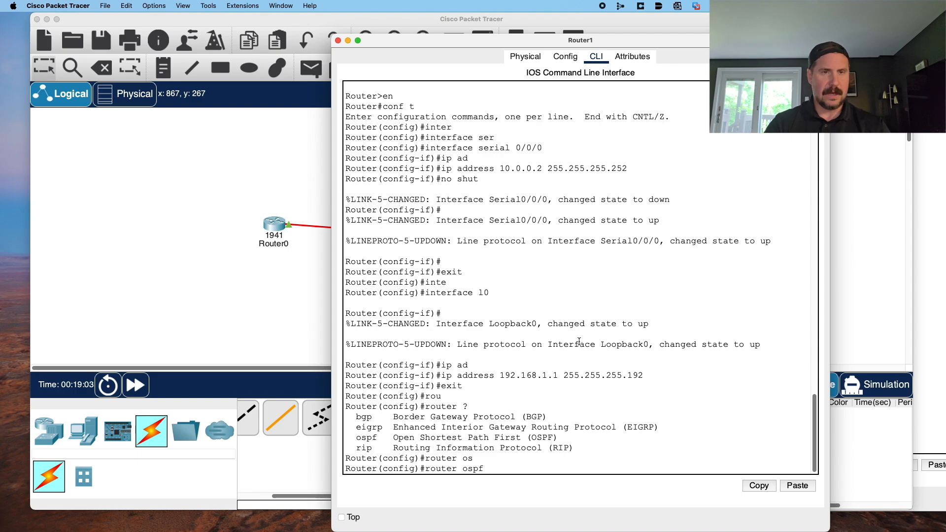
text(?)
text(1)
text( ?)
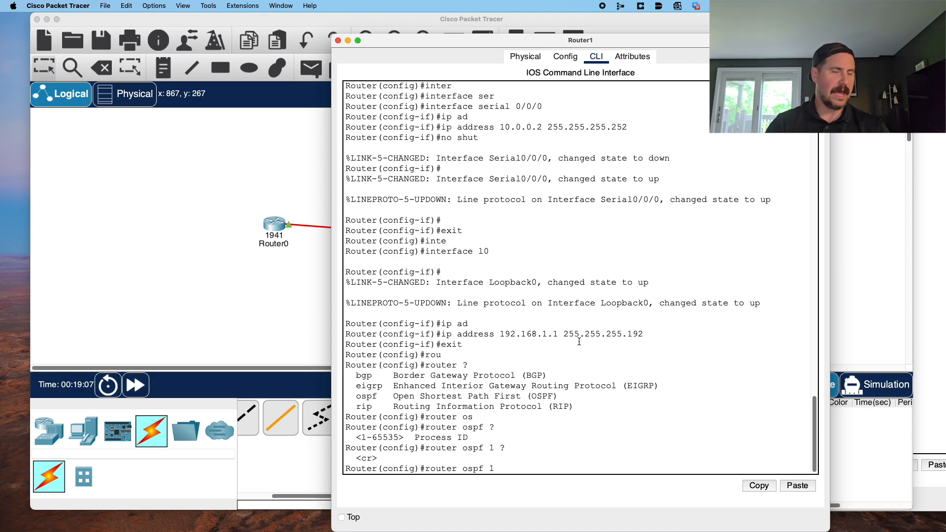
key(Return)
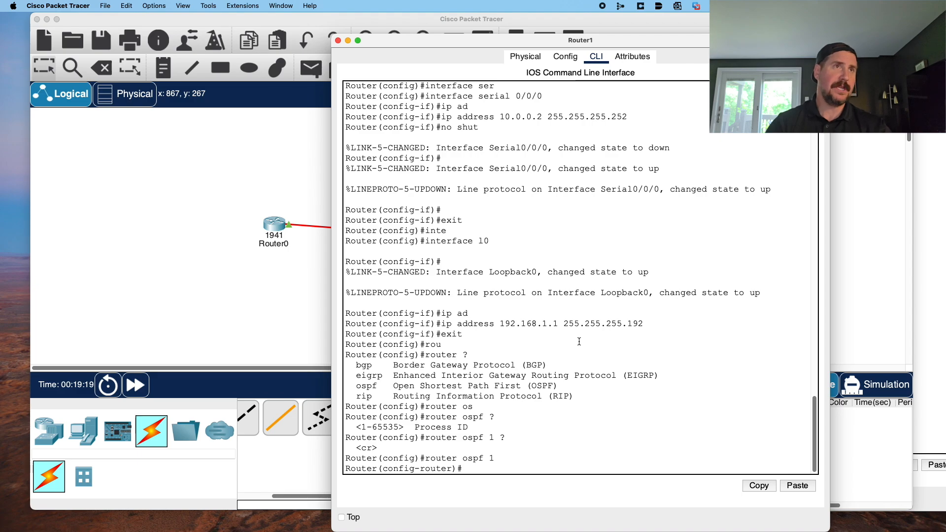
- Advertise network 10.0.0.0 with wildcard mask 0.0.0.3 in OSPF area 0 on Router1
text(netw)
key(Tab)
text(10.0.0.0)
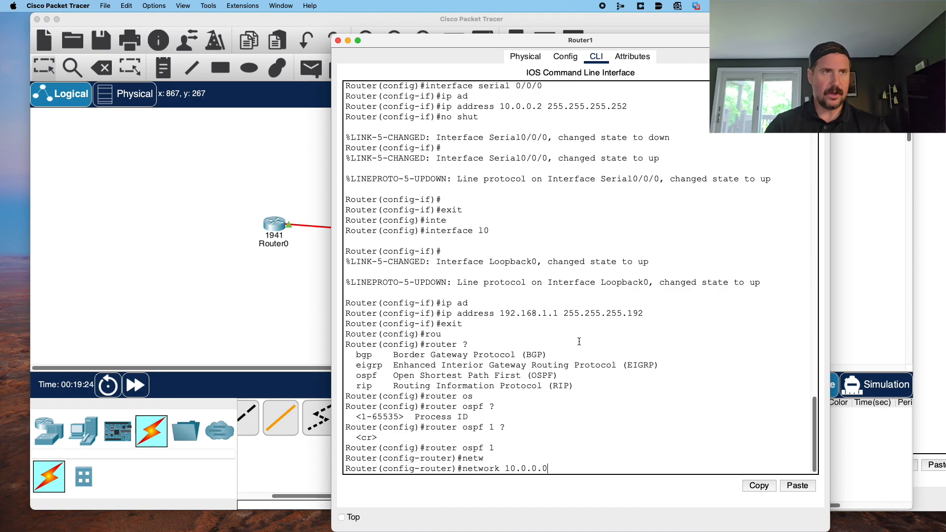
text( 0.0.0)
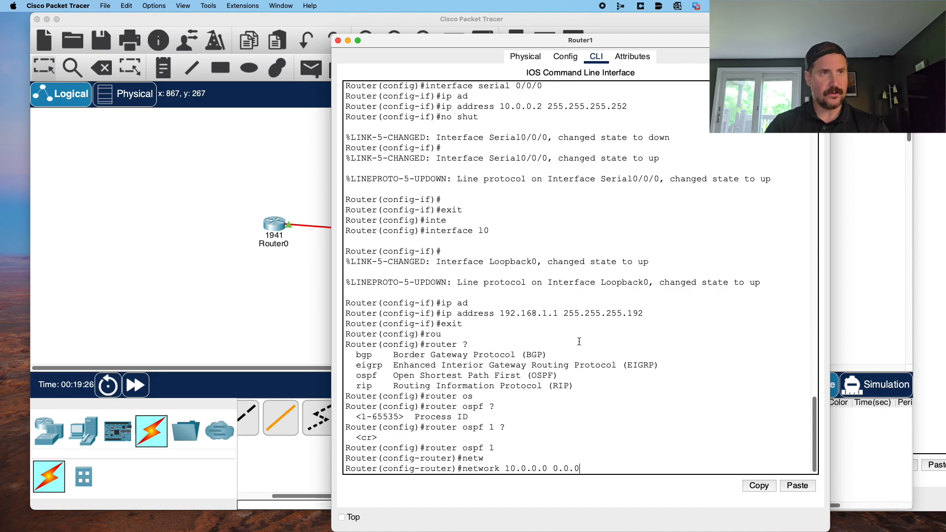
text(.3 area)
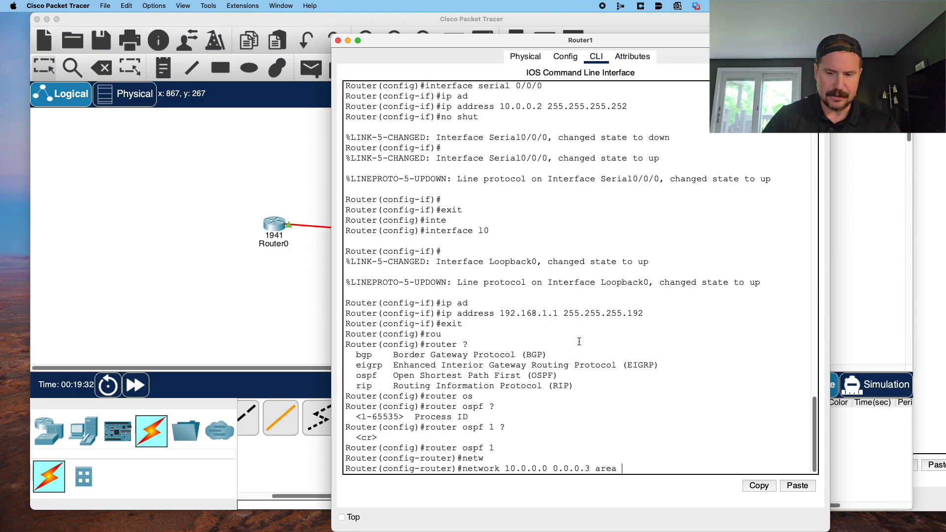
text( 0)
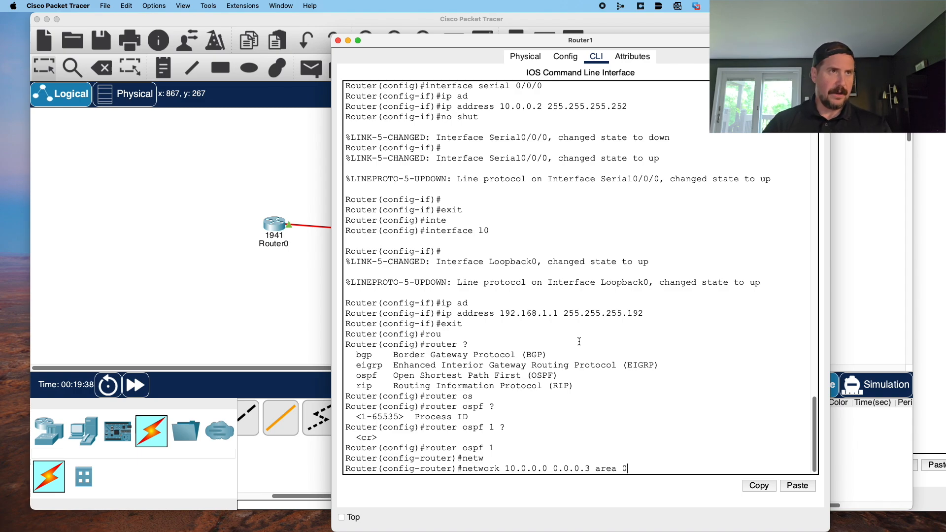
key(Return)
text(net)
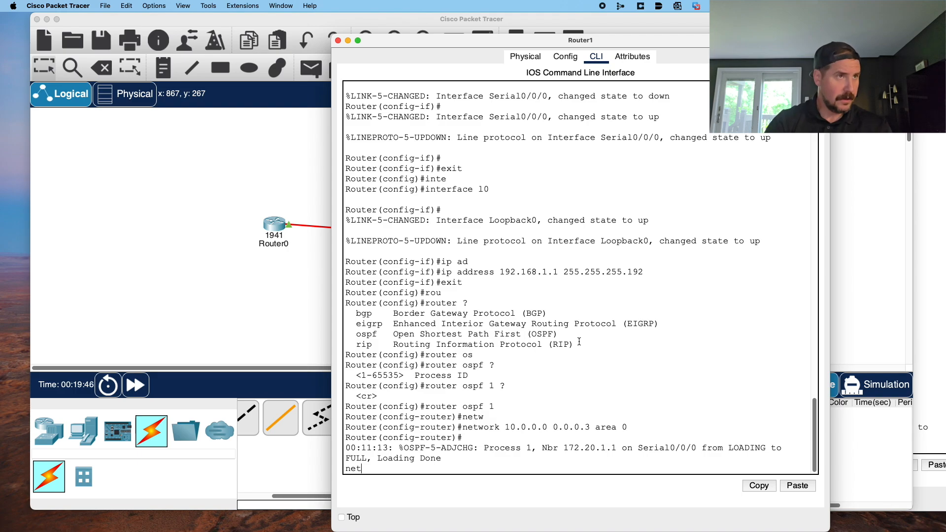
key(BackSpace)
key(BackSpace)
key(BackSpace)
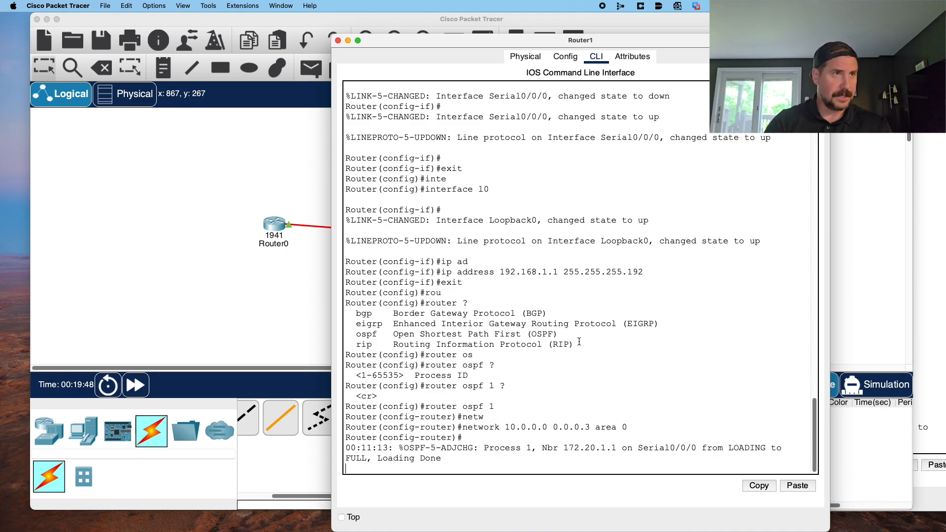
key(Return)
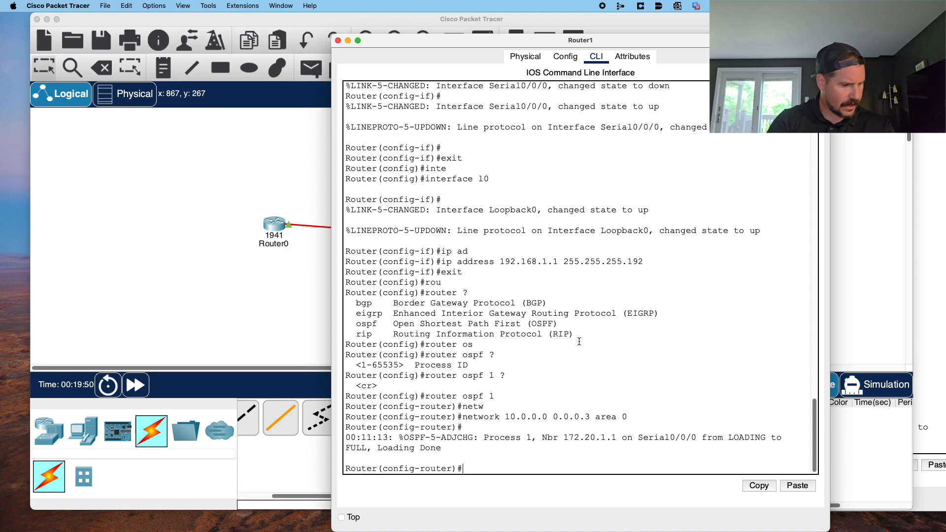
- Advertise network 192.168.1.0 with wildcard mask 0.0.0.63 in OSPF area 40 on Router1, checking the loopback's subnet mask for the wildcard
text(network)
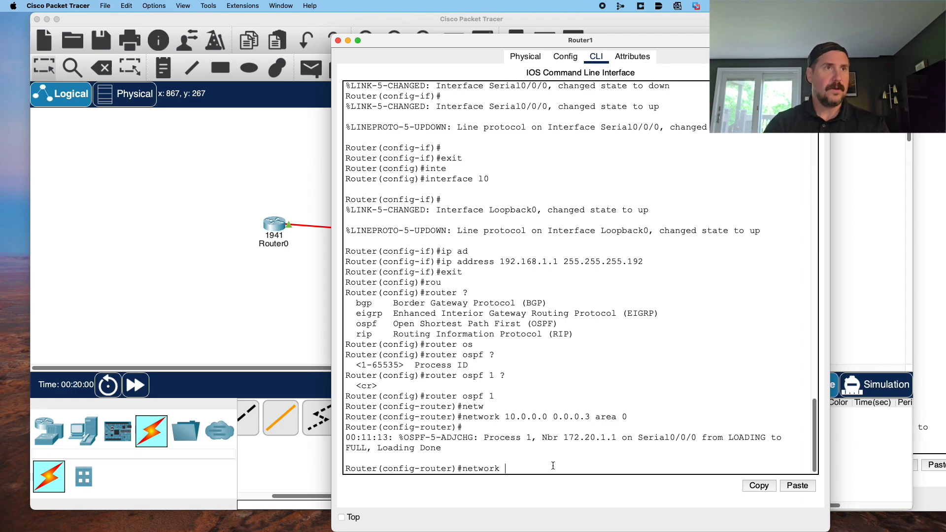
text(19)
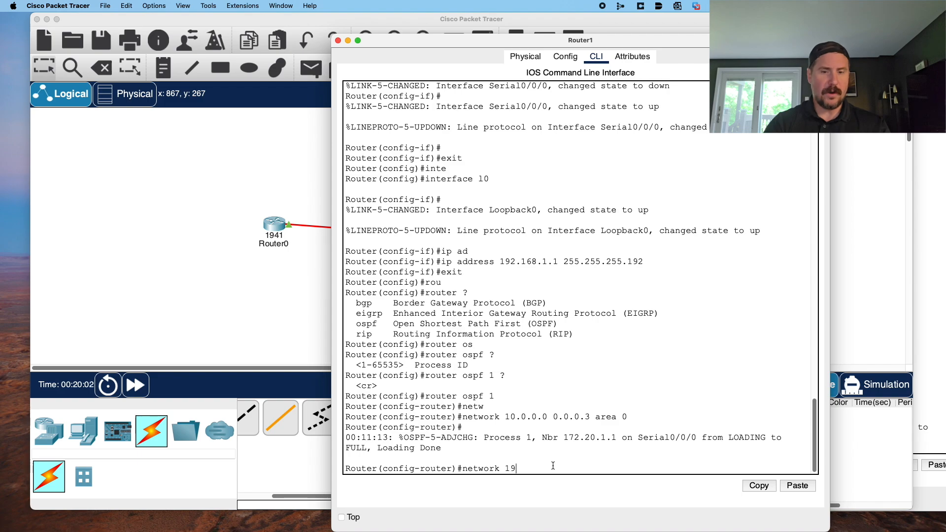
text(2.168.1.0)
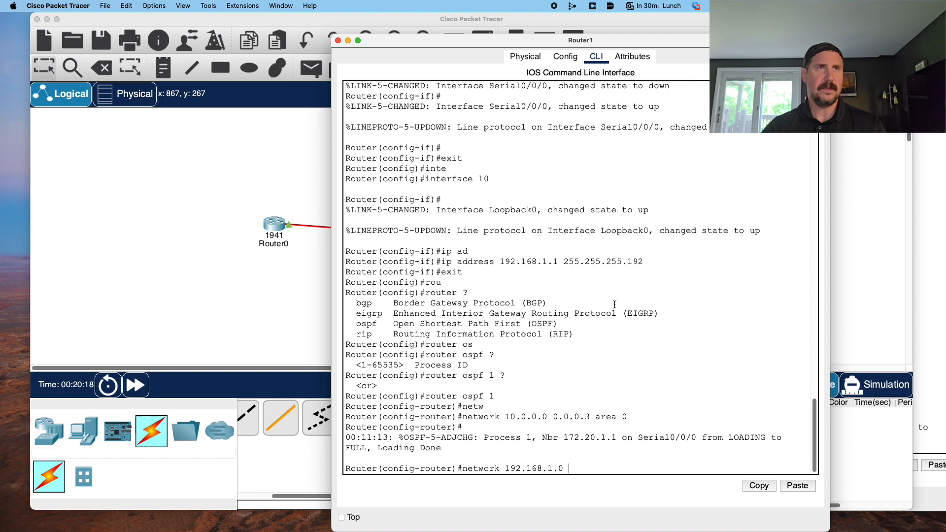
drag(628, 262, 651, 261)
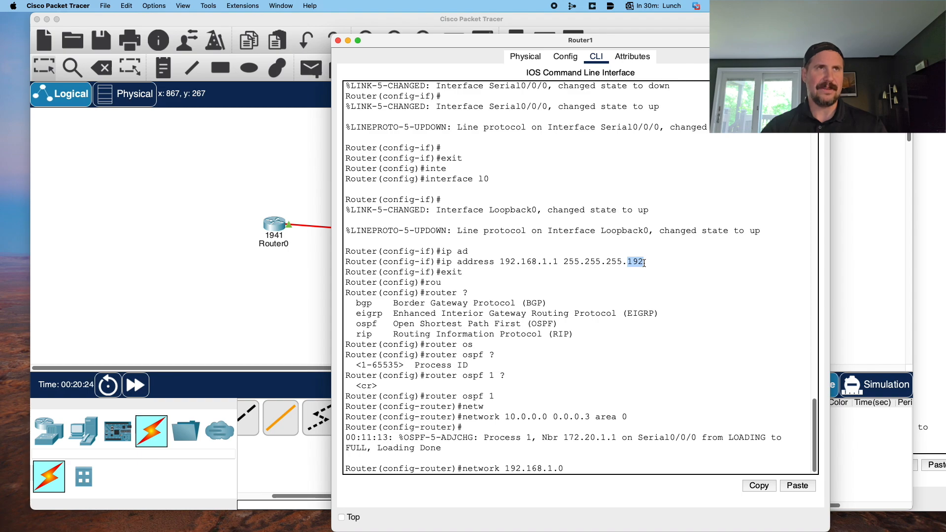
click(580, 469)
text(0.0.0.)
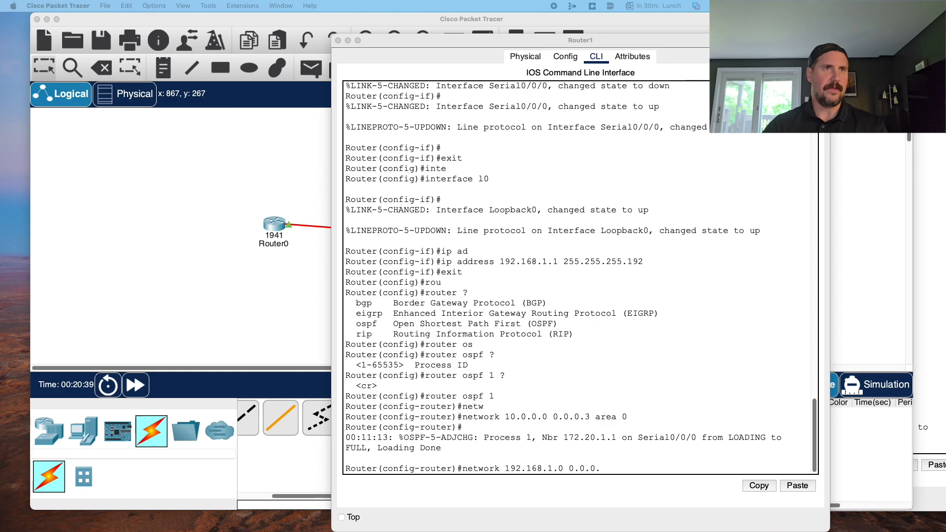
click(668, 470)
text(63)
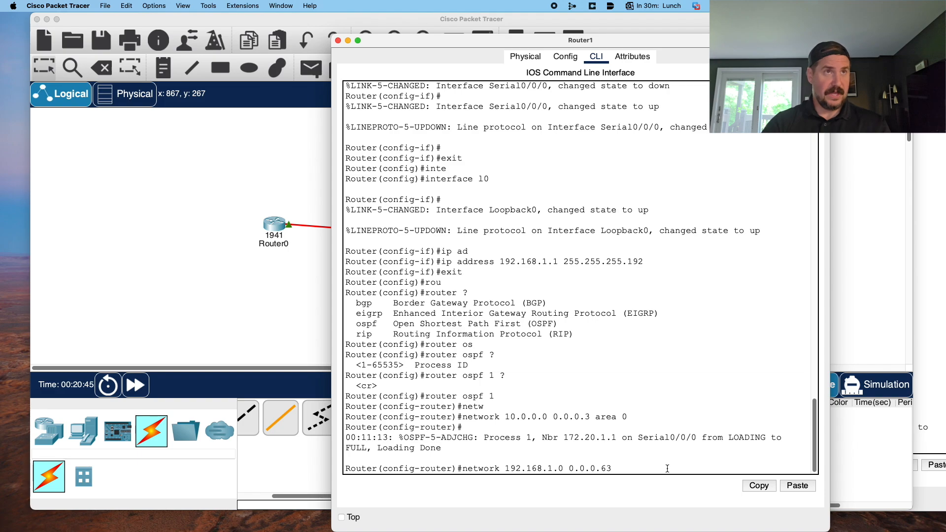
drag(563, 261, 650, 265)
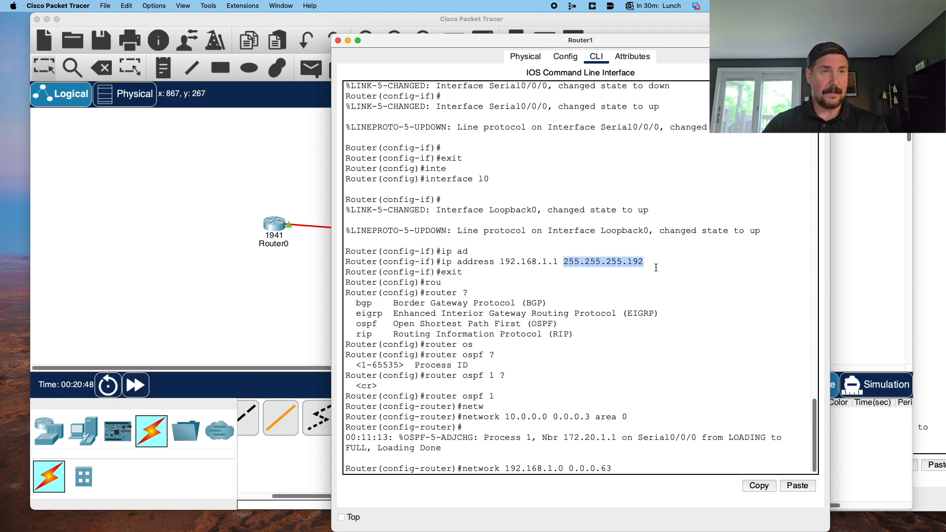
click(632, 467)
text(ar)
key(Tab)
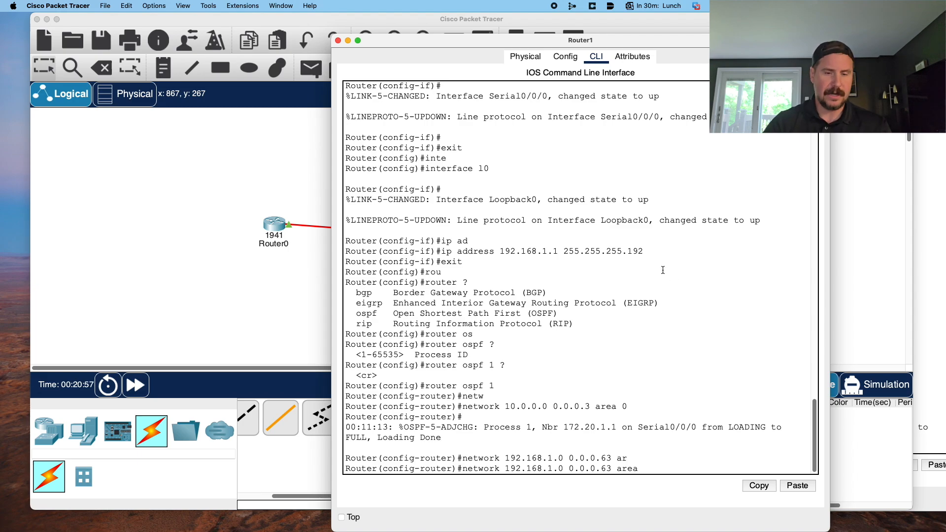
text(40)
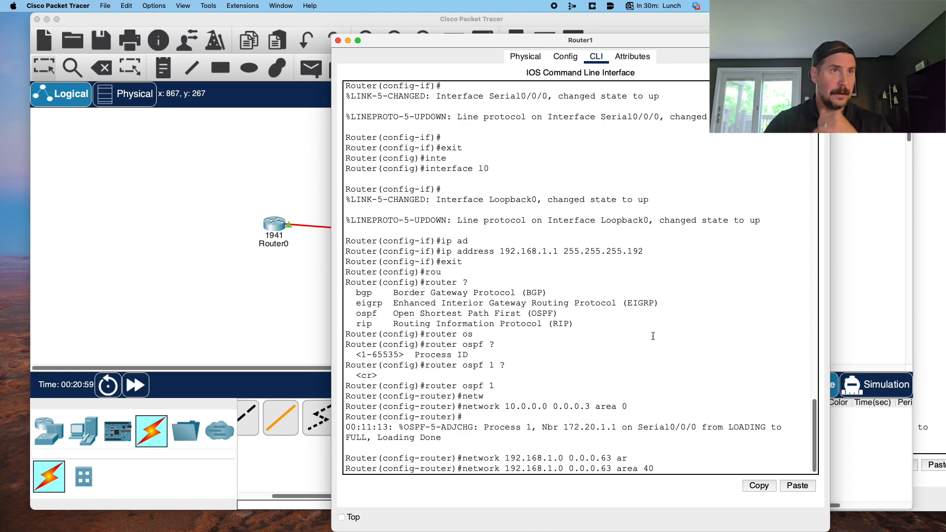
key(Return)
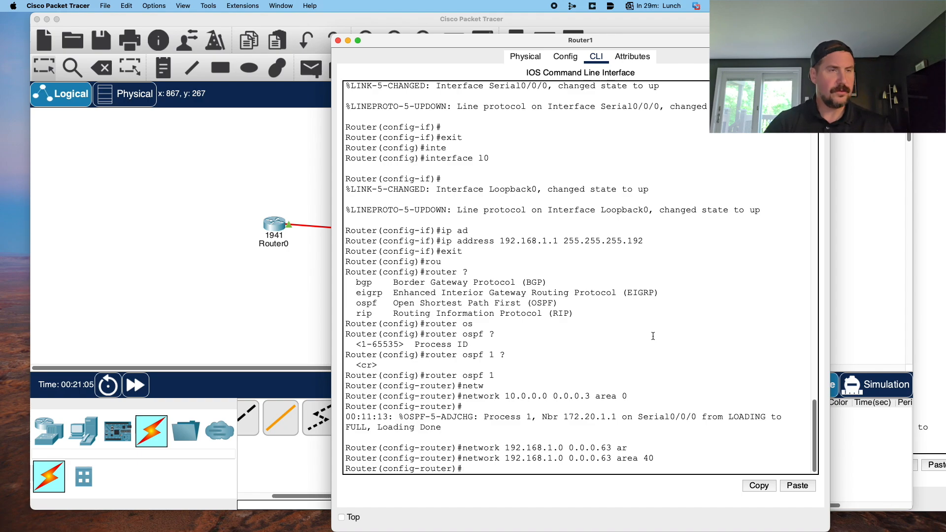
- Leave OSPF router configuration on Router1 and display its IP routing protocol settings, highlighting the Router ID line
text(exit)
key(Return)
text(do)
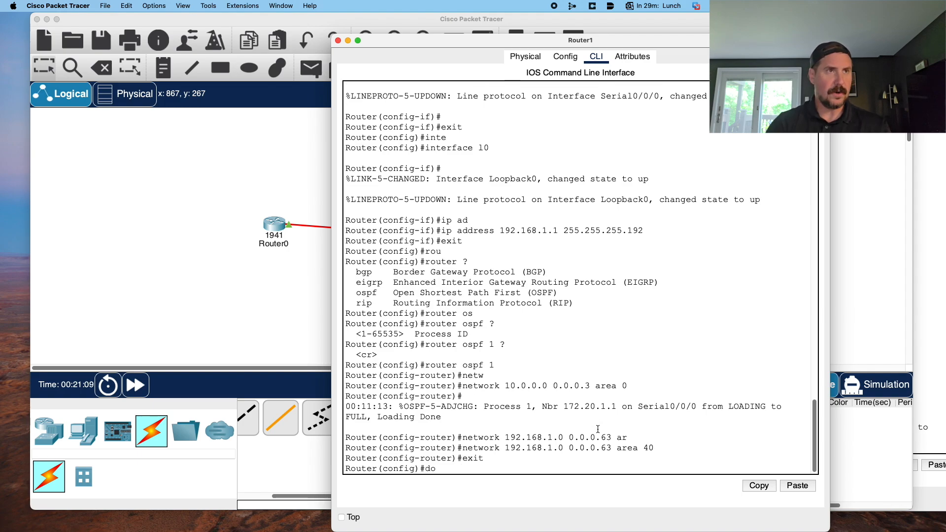
text( show ip protocols)
key(Return)
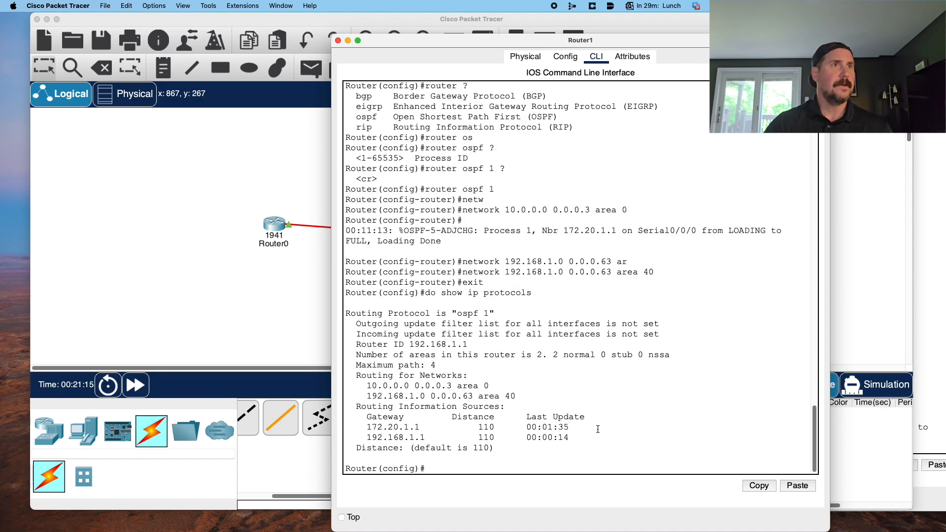
click(357, 344)
drag(358, 343, 467, 341)
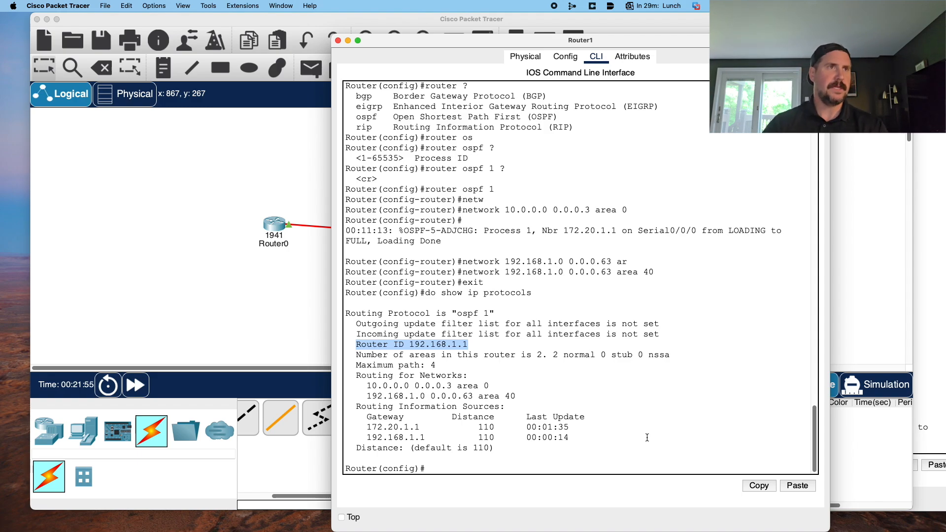
- Display Router1's IP routing table and highlight the OSPF inter-area route to 172.20.1.1
click(574, 462)
text(do )
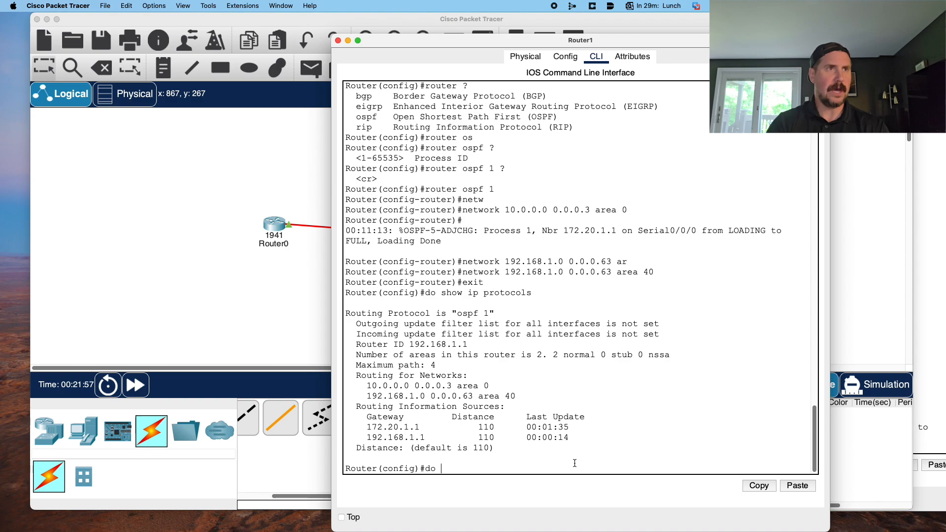
text(show ip route)
key(Return)
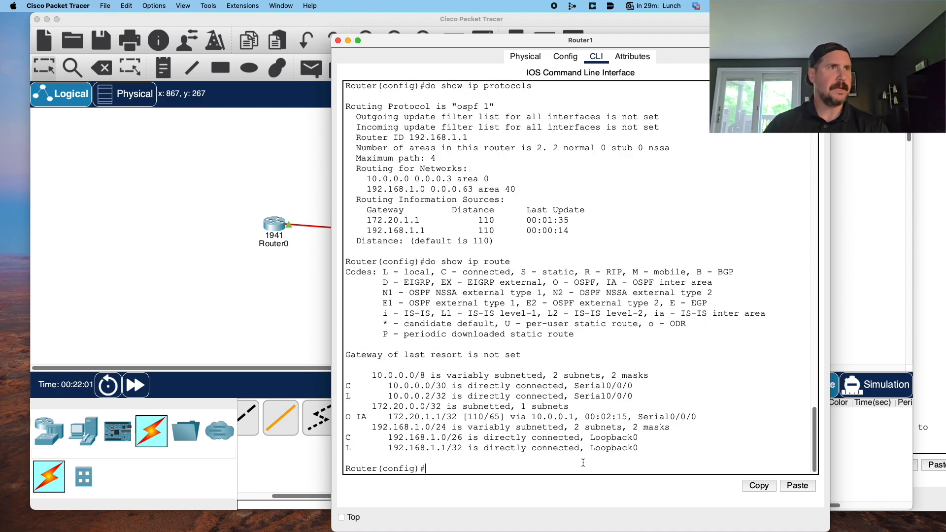
drag(345, 417, 705, 426)
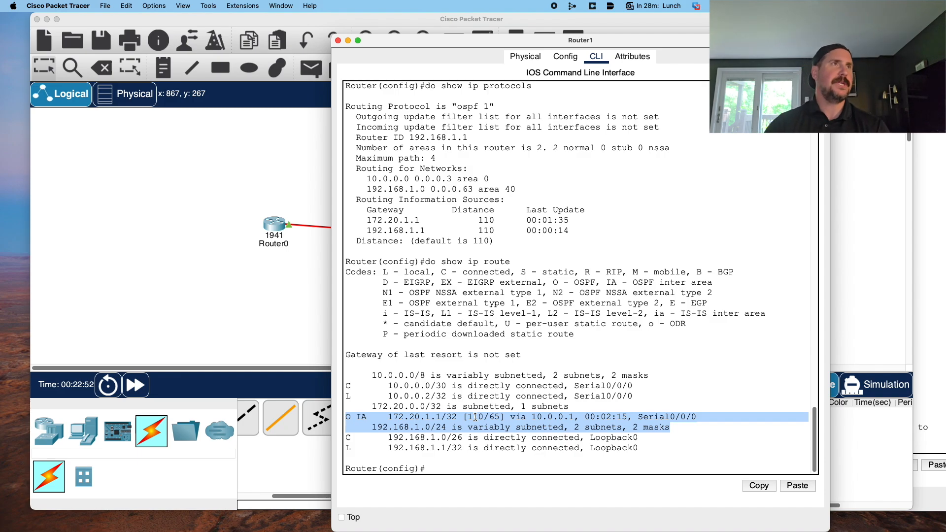
- Switch to Router0's command line, display its IP routing table and highlight the OSPF inter-area route to 192.168.1.1
click(210, 267)
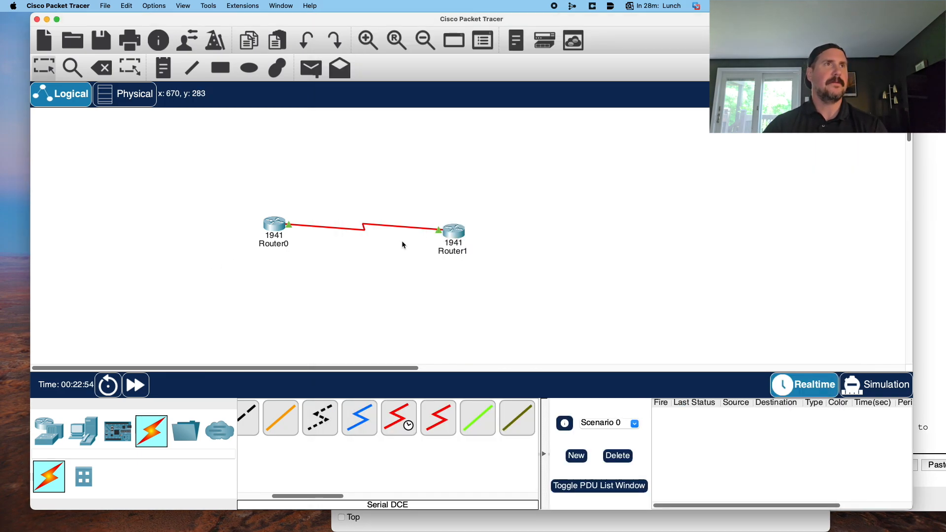
click(457, 231)
click(521, 377)
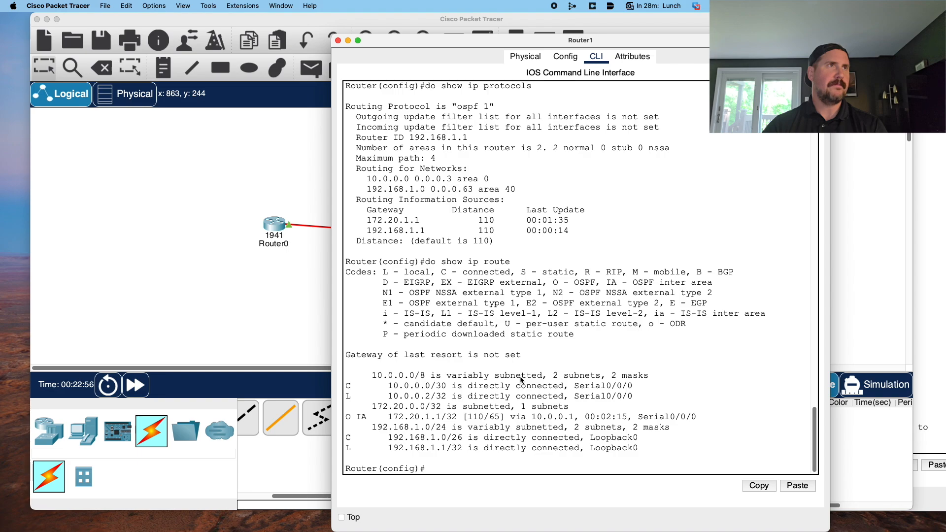
click(276, 227)
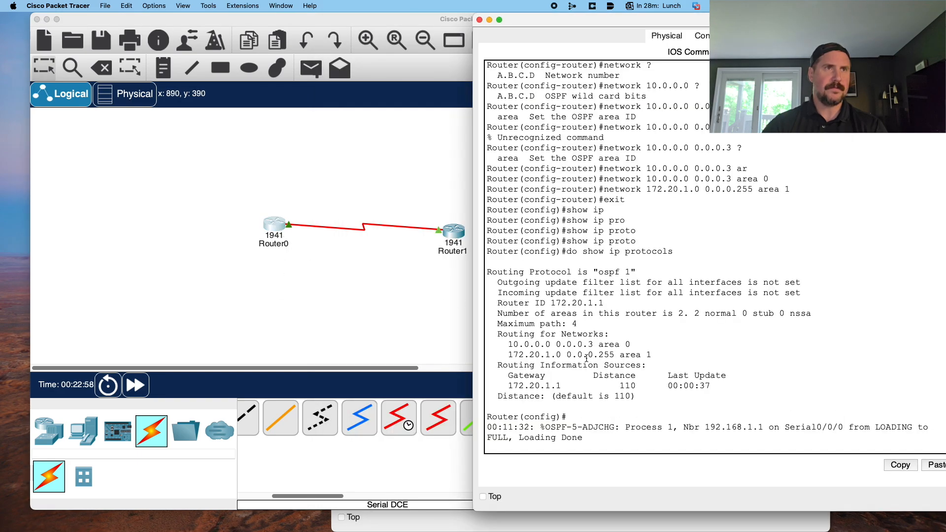
key(Return)
key(Return)
key(Up)
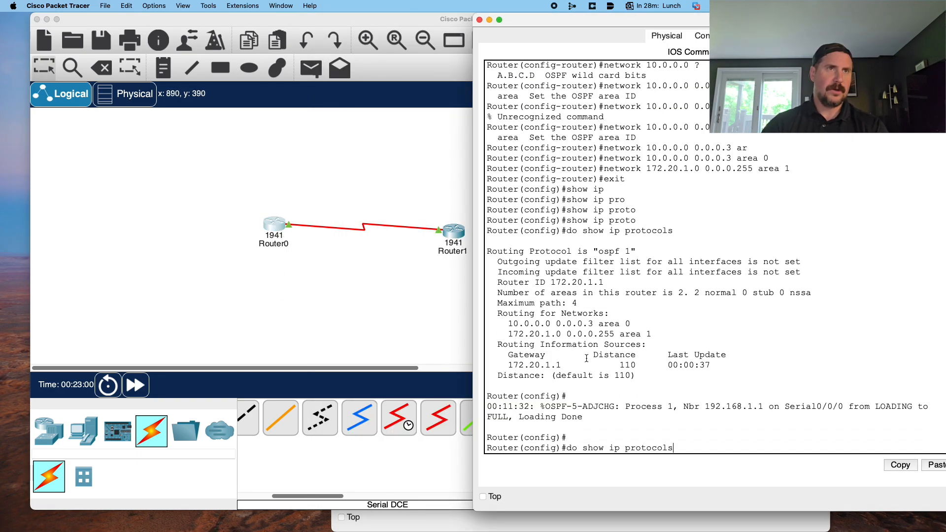
key(BackSpace)
key(BackSpace)
key(BackSpace)
key(BackSpace)
key(BackSpace)
key(BackSpace)
key(BackSpace)
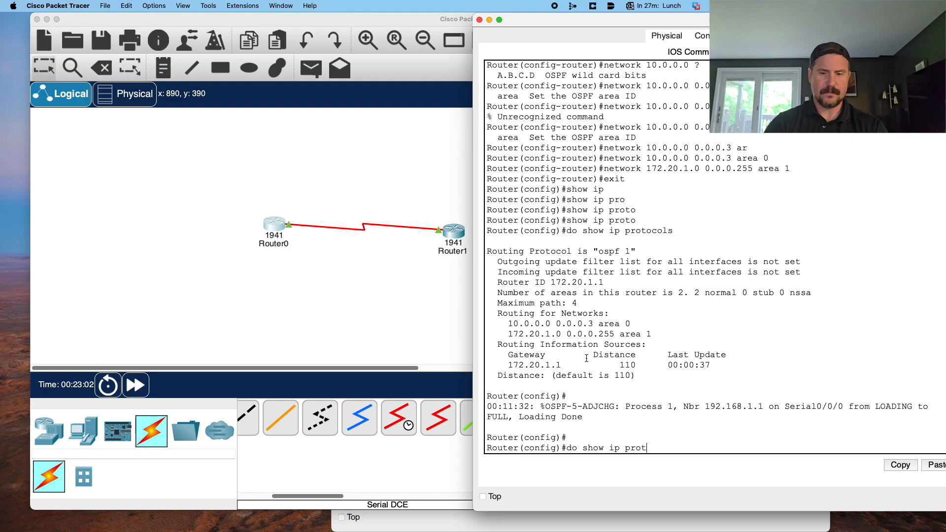
key(BackSpace)
key(BackSpace)
text(route)
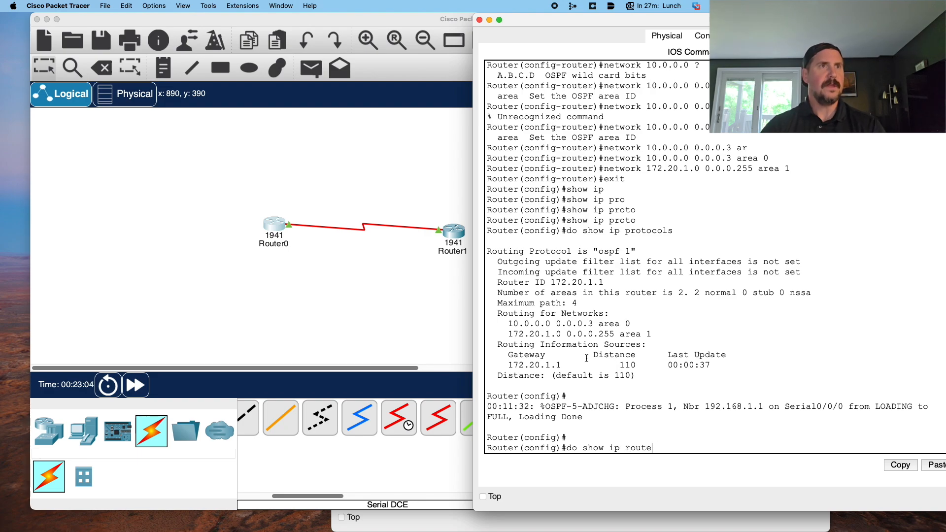
key(Return)
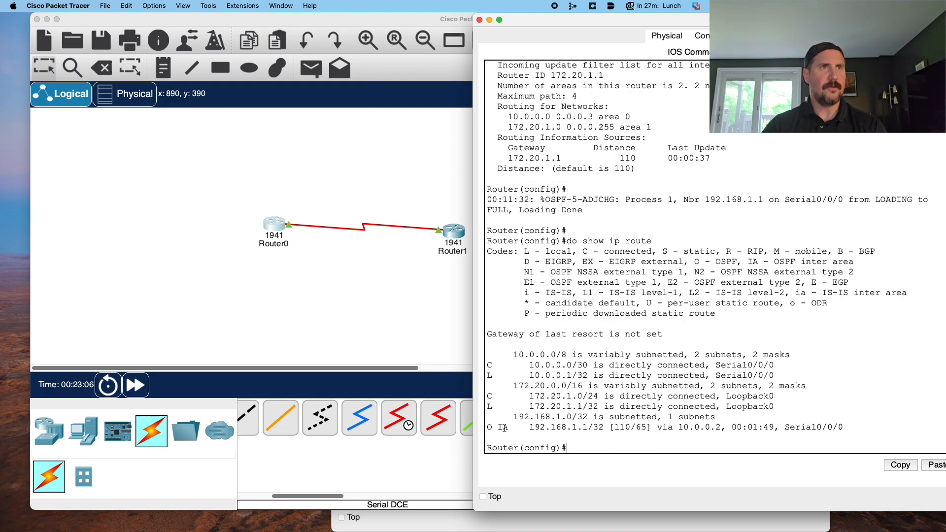
drag(489, 427, 837, 427)
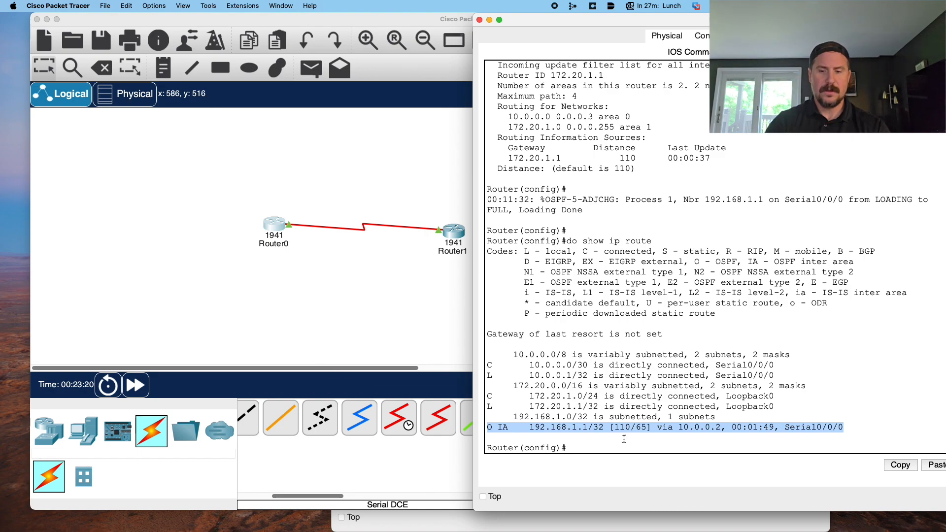
- Display the OSPF neighbor table on Router0 with show ip ospf neighbor from configuration mode
click(643, 437)
text(dp)
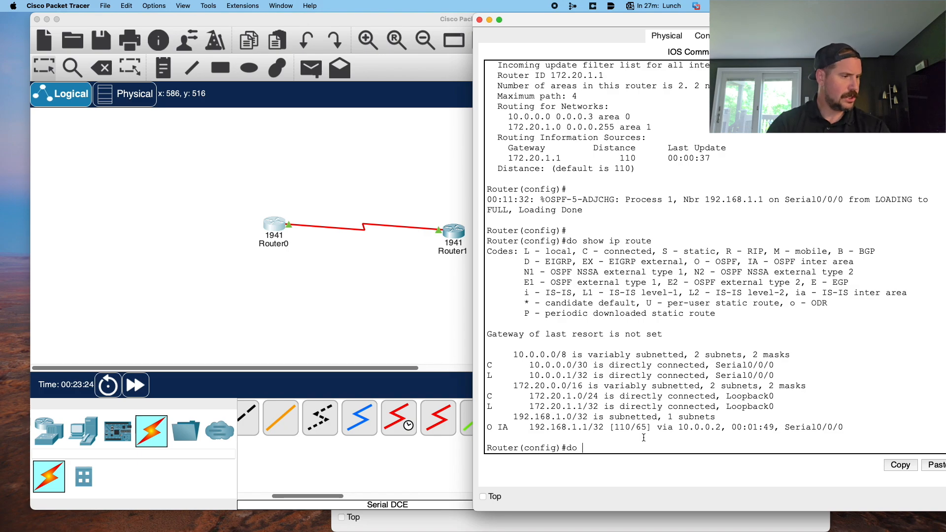
text( sh)
key(BackSpace)
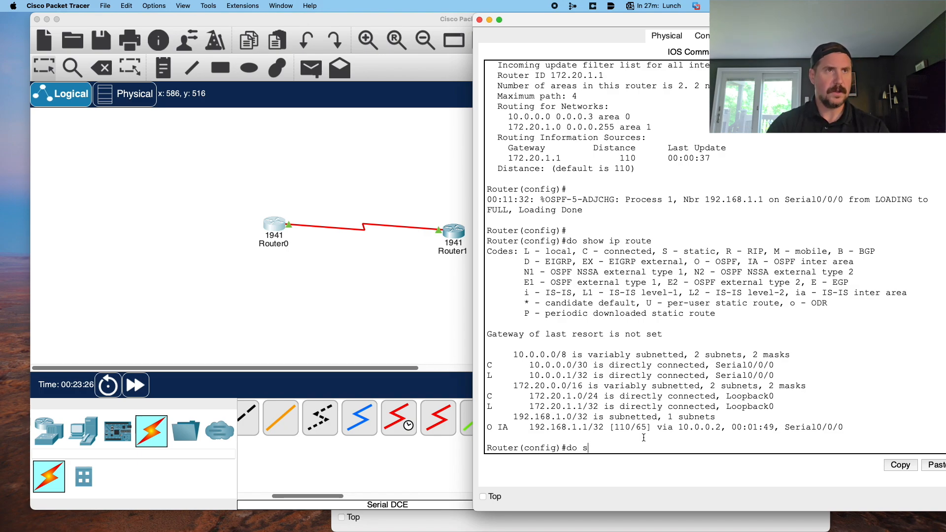
text(how ip os)
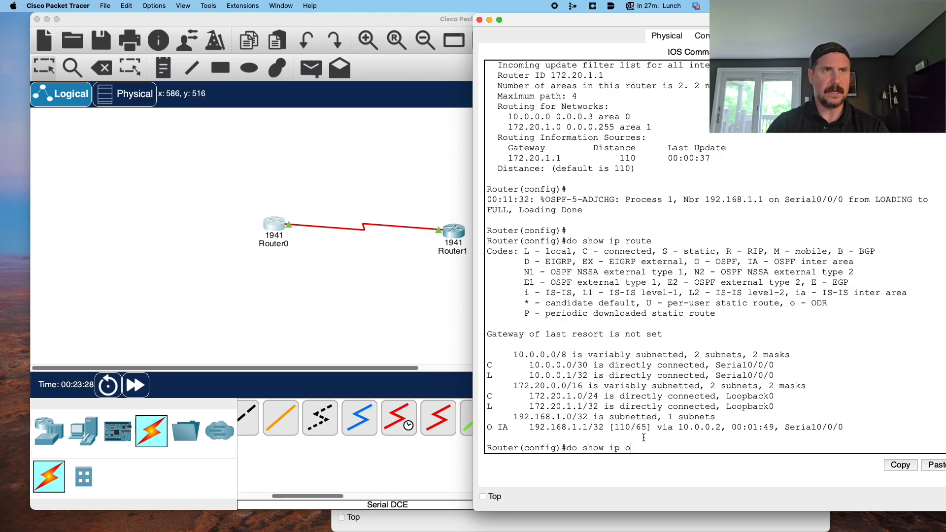
key(Tab)
text(pf ne)
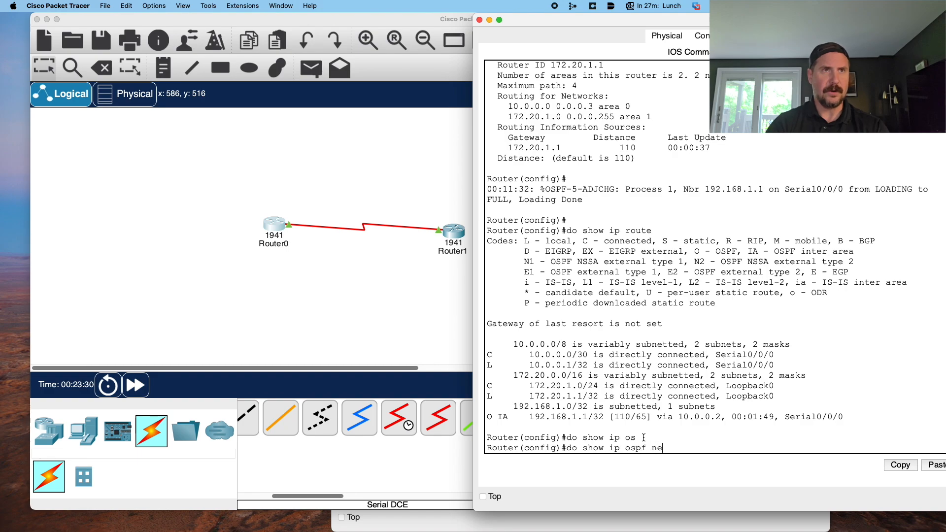
text(ighbors)
key(Return)
key(Up)
key(BackSpace)
key(Return)
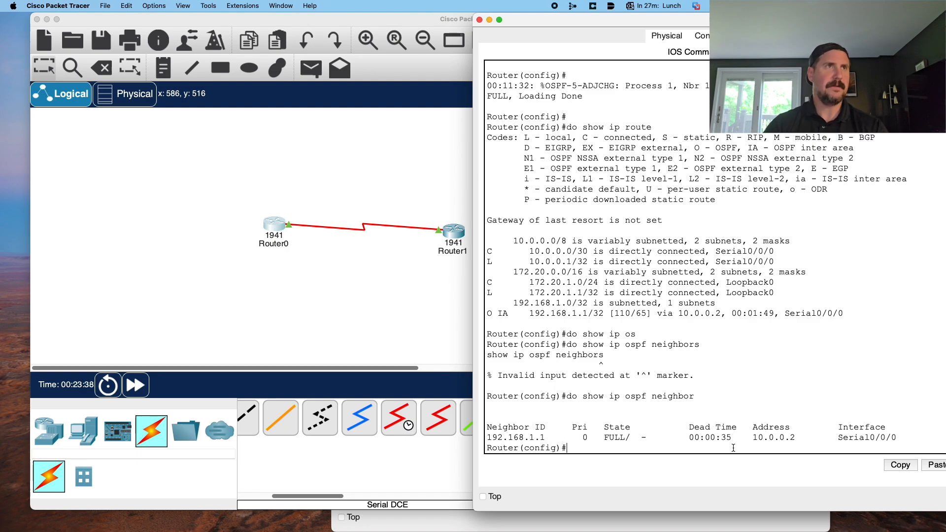
- Switch to Router1's command line, display its OSPF neighbor table and highlight the neighbor entry
click(317, 322)
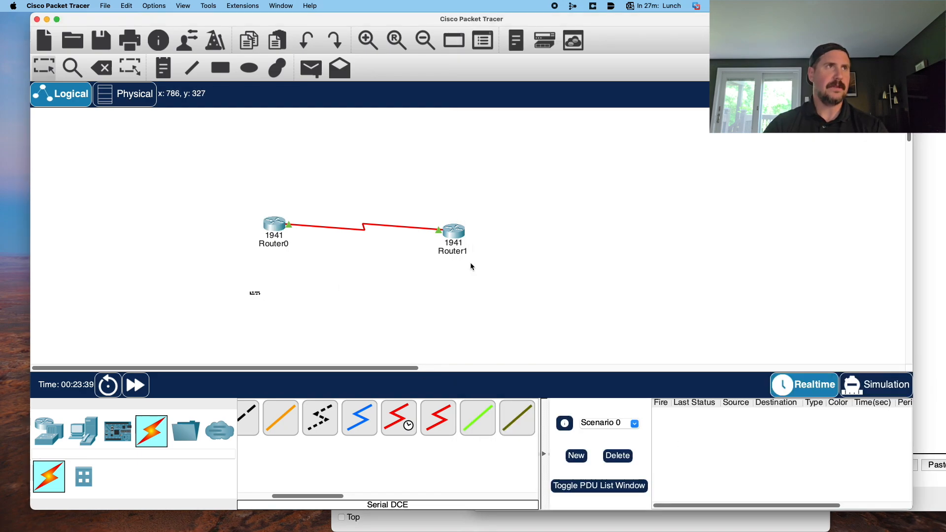
click(462, 233)
key(Up)
key(BackSpace)
key(BackSpace)
key(BackSpace)
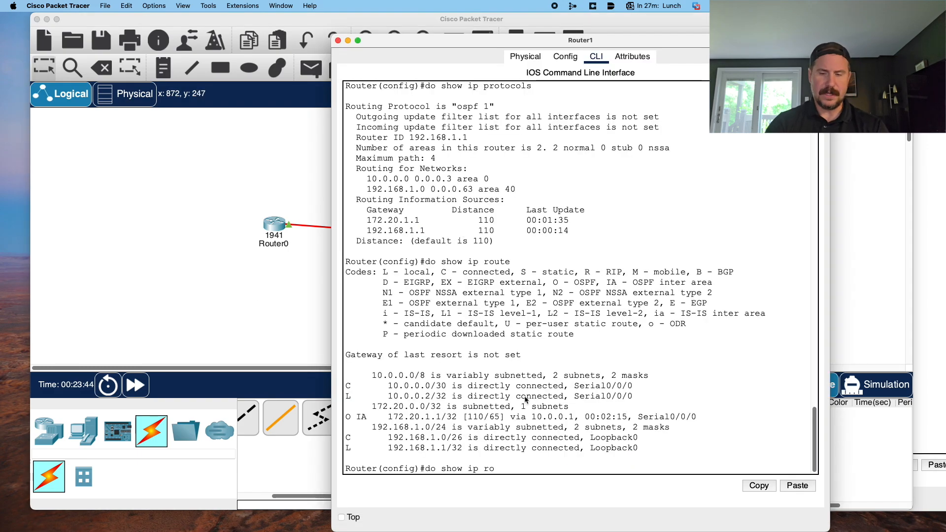
text(ospf)
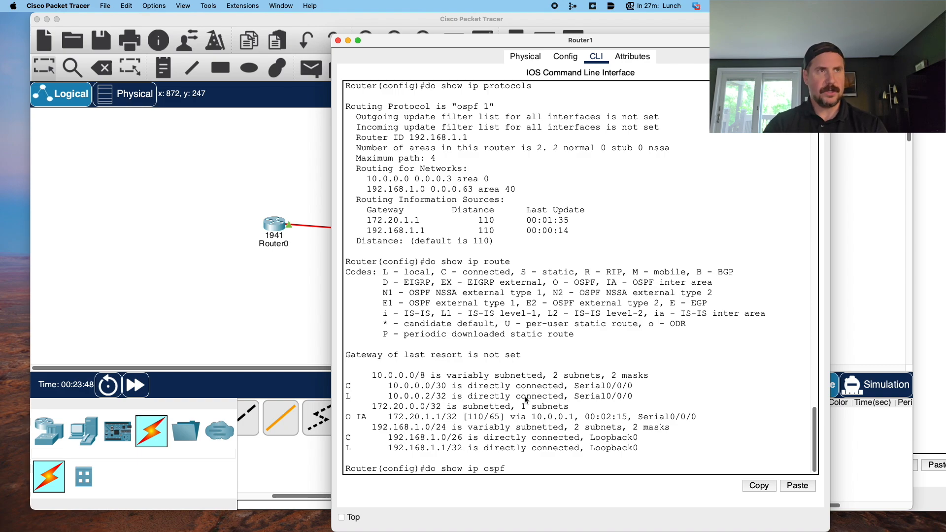
text( neighbor)
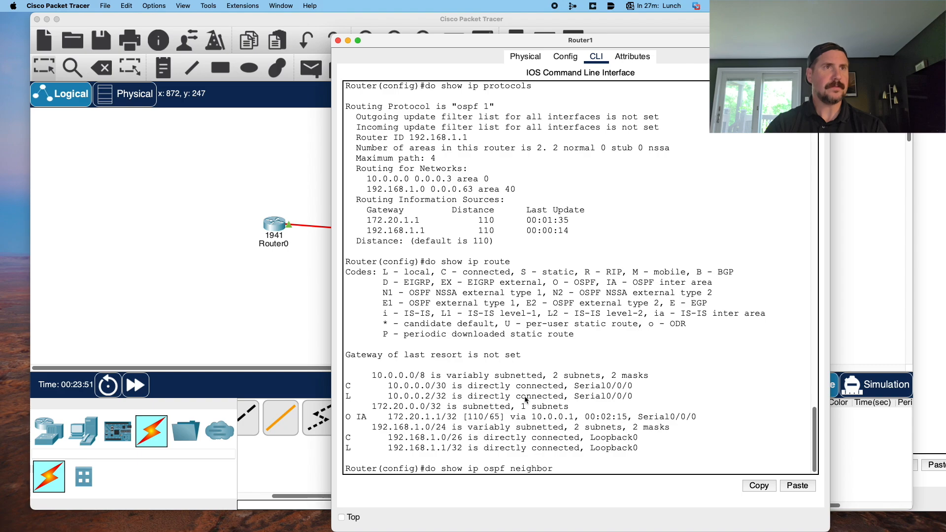
key(Return)
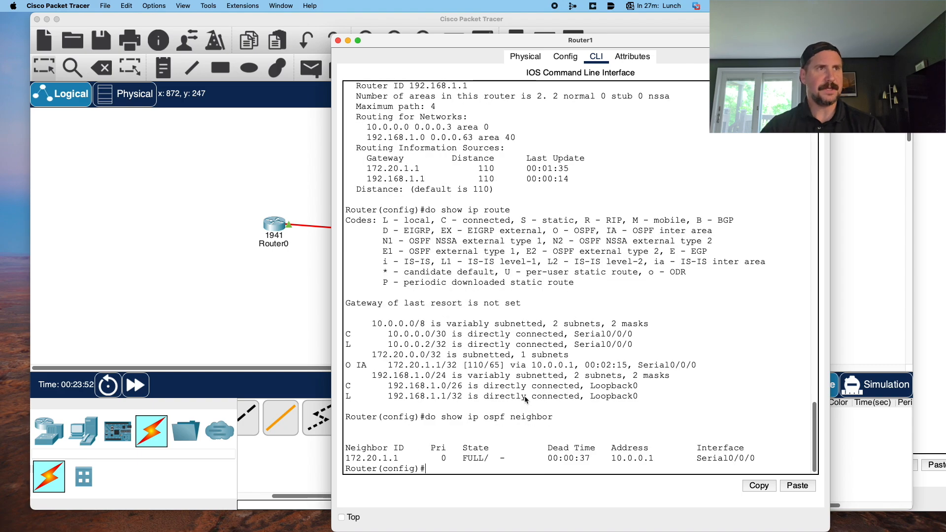
drag(345, 458, 756, 461)
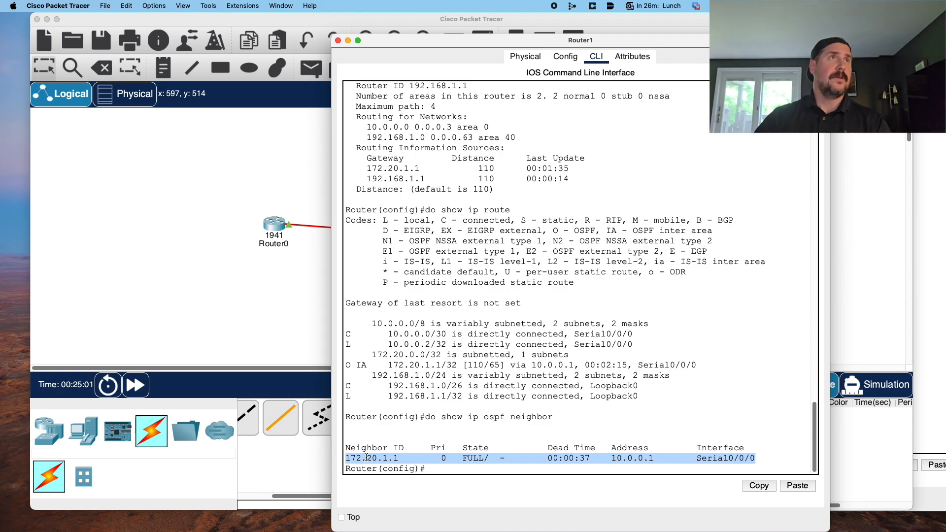
- Close Router1's window and delete both routers from the workspace
click(338, 41)
drag(236, 179, 521, 263)
click(542, 269)
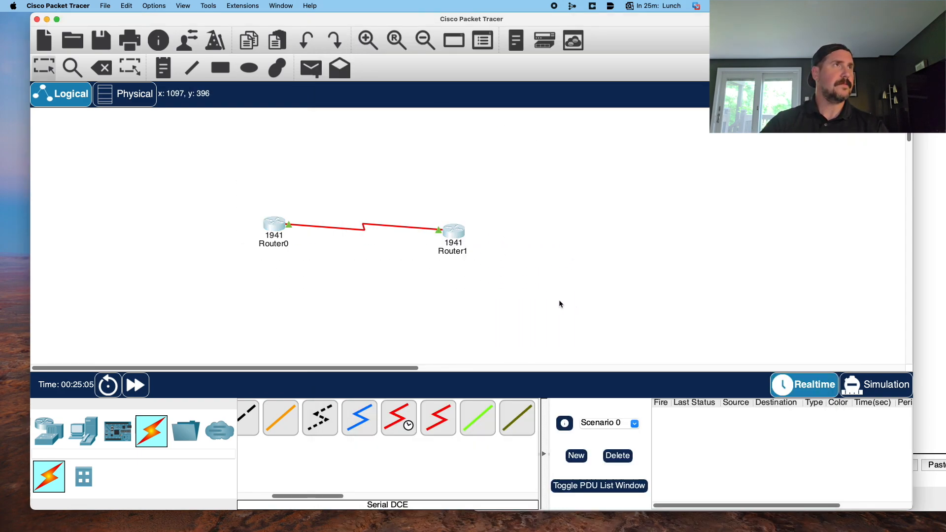
click(101, 73)
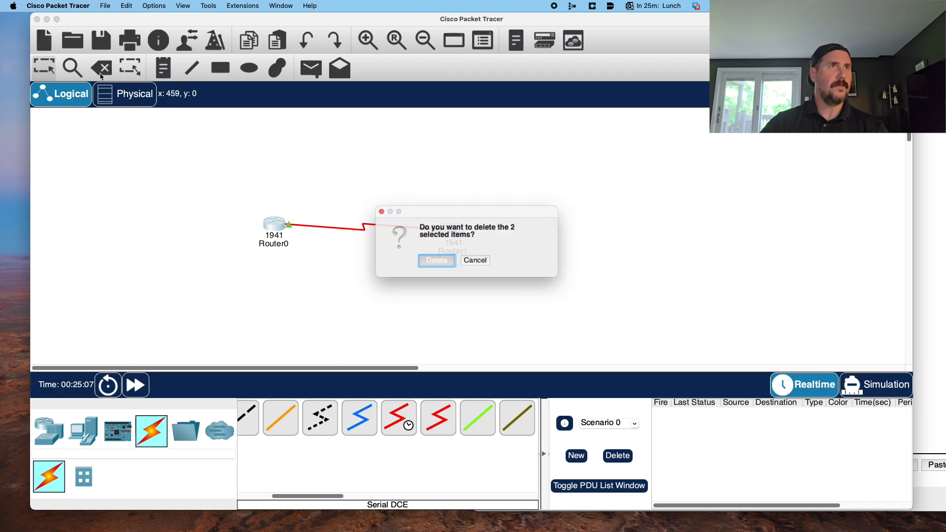
click(435, 265)
- Place two new 1941 routers side by side in the empty workspace
scroll(298, 446, left, 3)
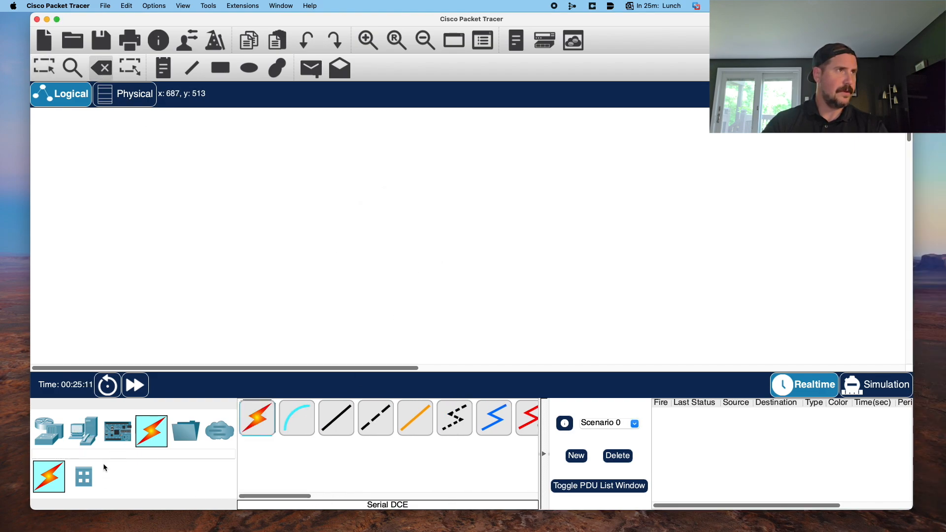
click(49, 430)
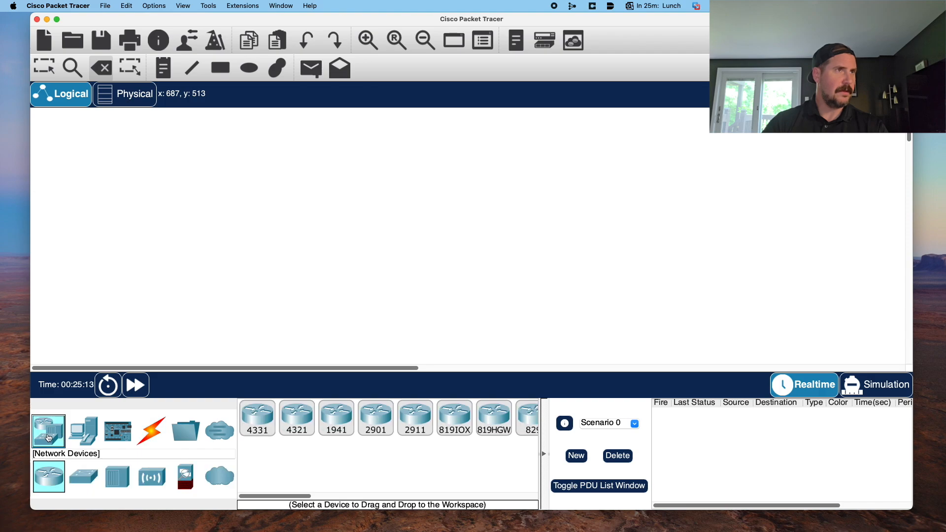
drag(336, 418, 316, 206)
click(316, 206)
click(336, 417)
click(528, 213)
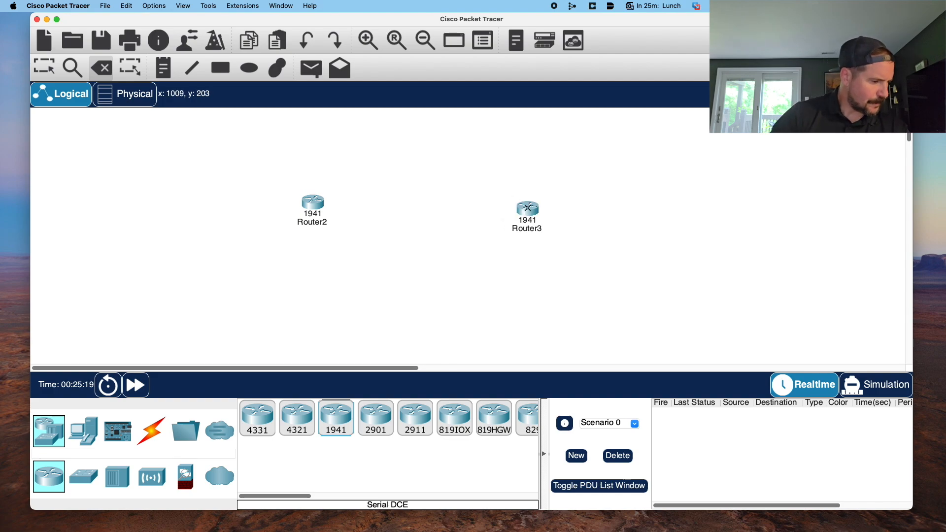
- Connect Router2's GigabitEthernet0/0 port to Router3's GigabitEthernet0/0 port with a copper cross-over cable
mouse_move(527, 208)
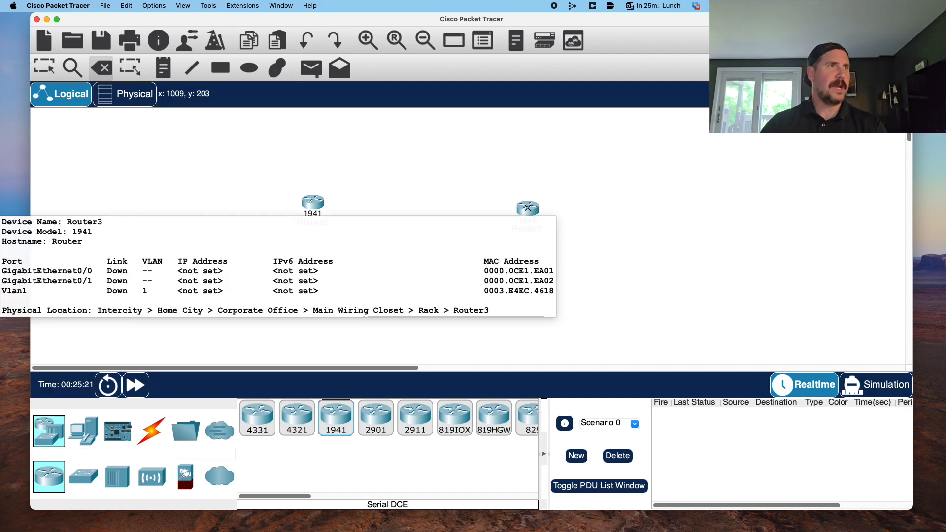
click(151, 430)
drag(290, 495, 331, 495)
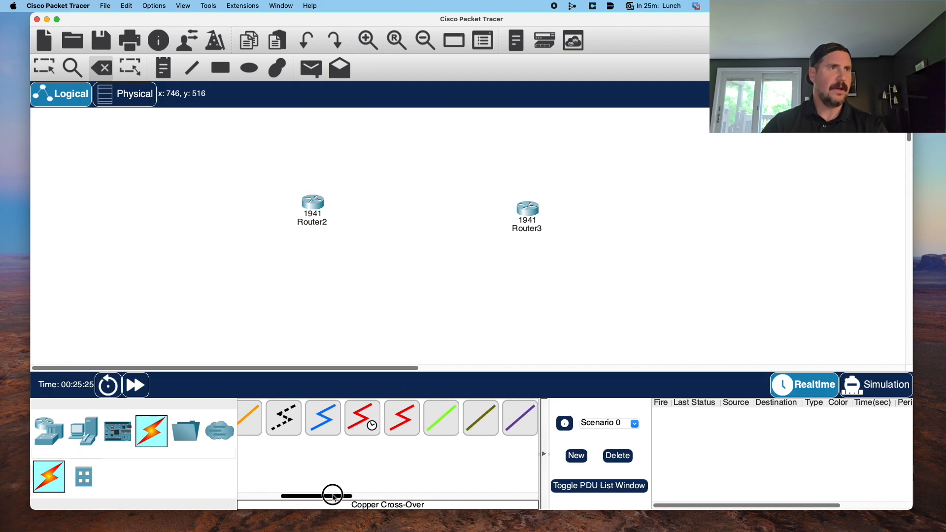
click(362, 414)
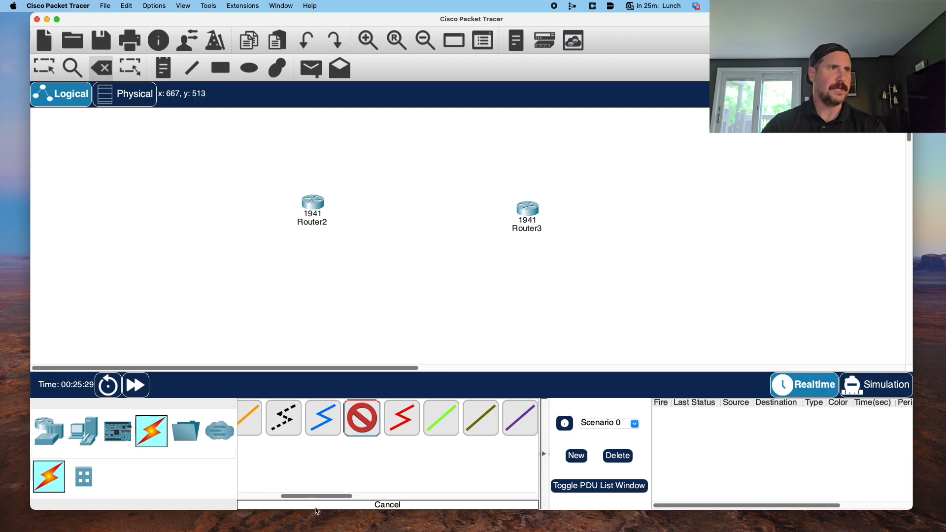
drag(318, 495, 249, 492)
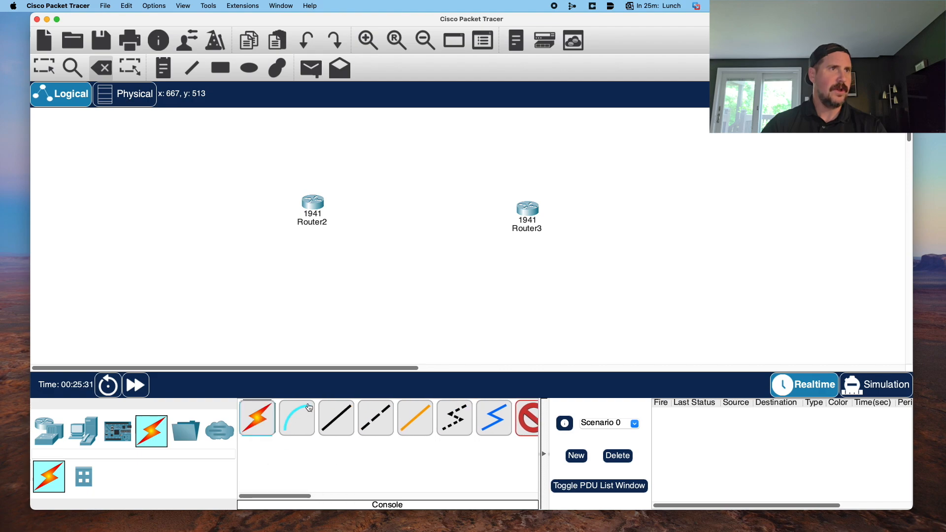
click(373, 417)
click(315, 202)
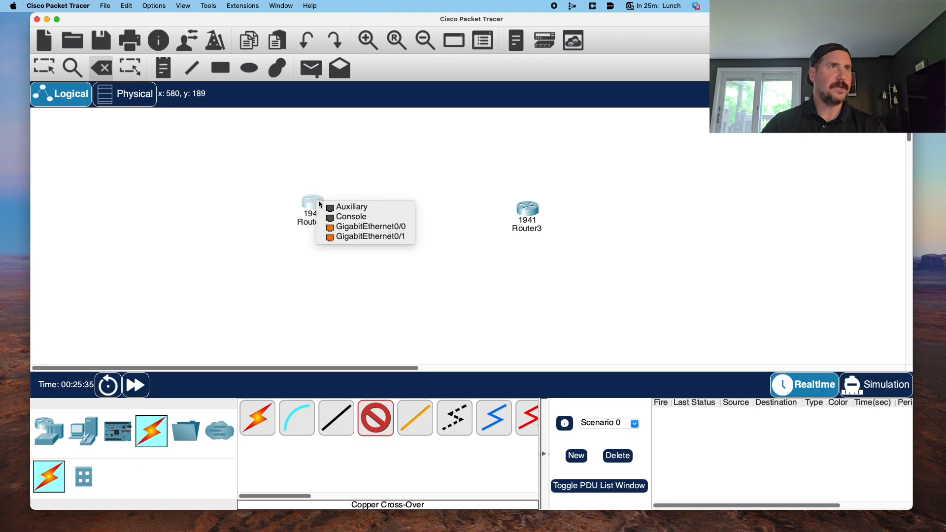
click(367, 228)
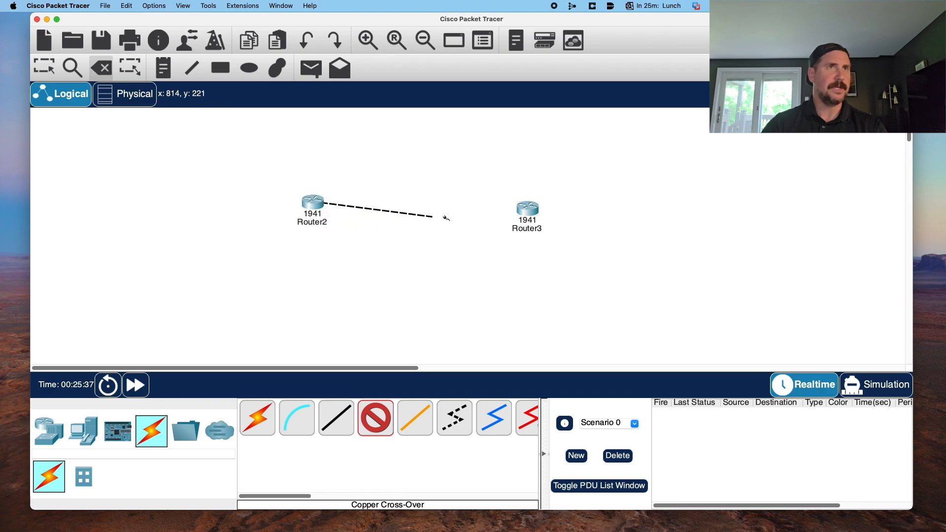
click(527, 208)
click(559, 236)
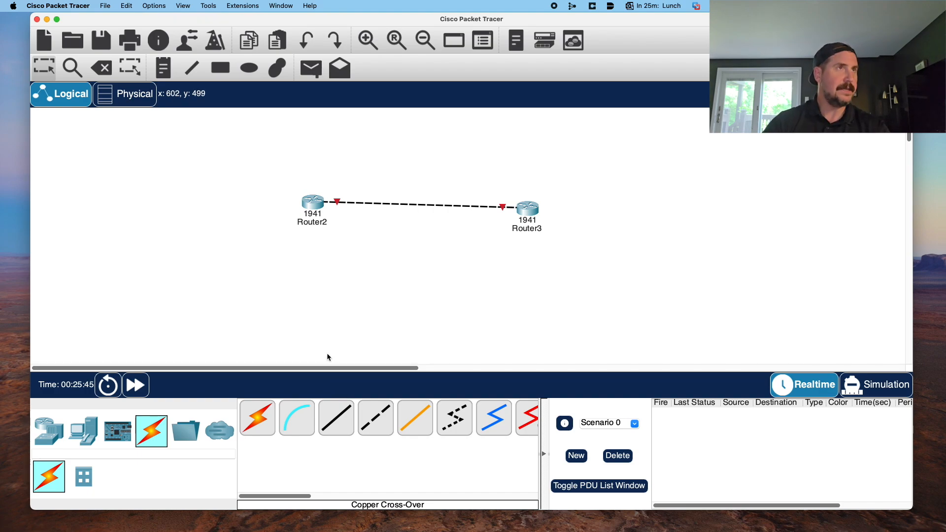
- Open Router2's command line, decline the initial configuration dialog and enter global configuration mode
click(313, 201)
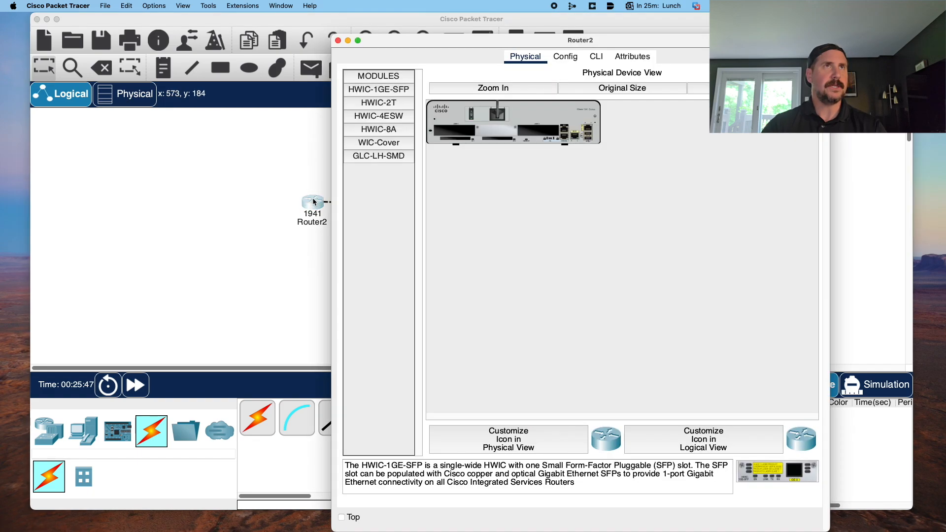
click(595, 57)
text(no)
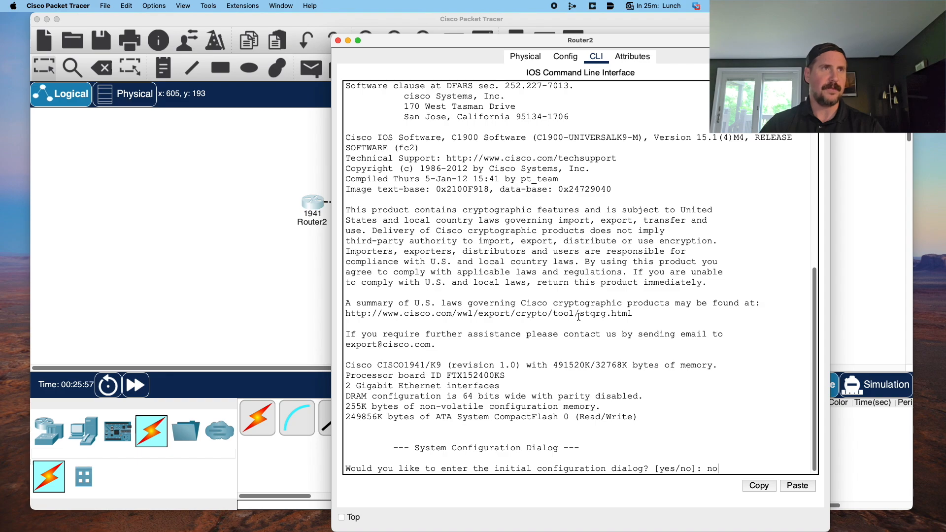
key(Return)
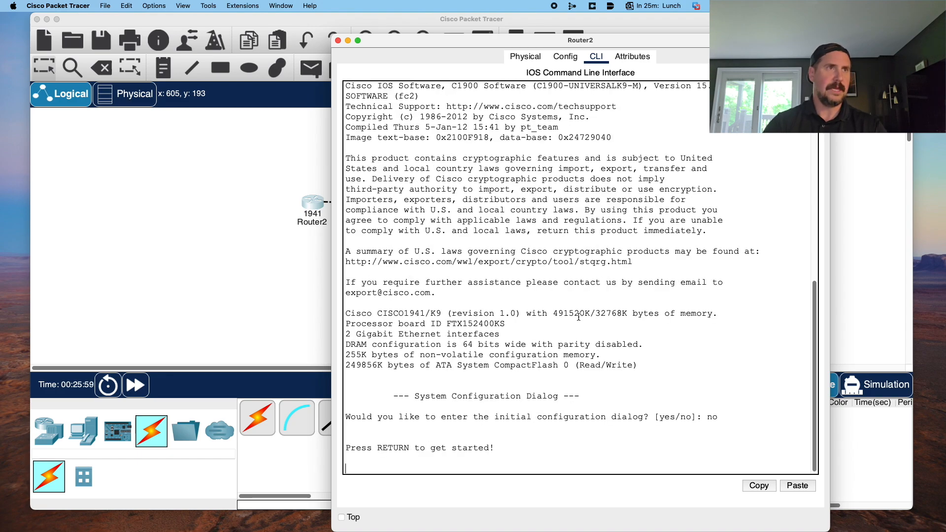
key(Return)
text(en)
key(Return)
text(conf )
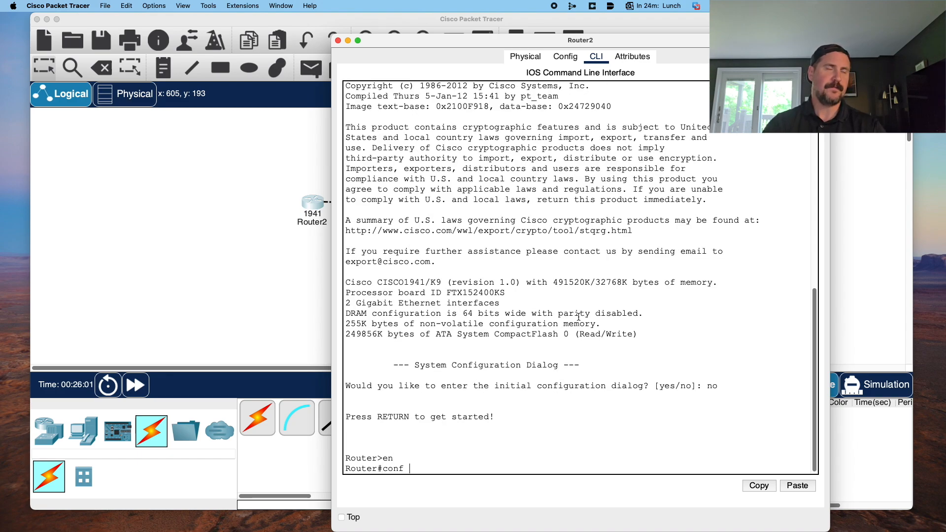
text(t)
key(Return)
- Enter interface configuration mode for gigabitEthernet 0/0 on Router2
text(int)
key(Tab)
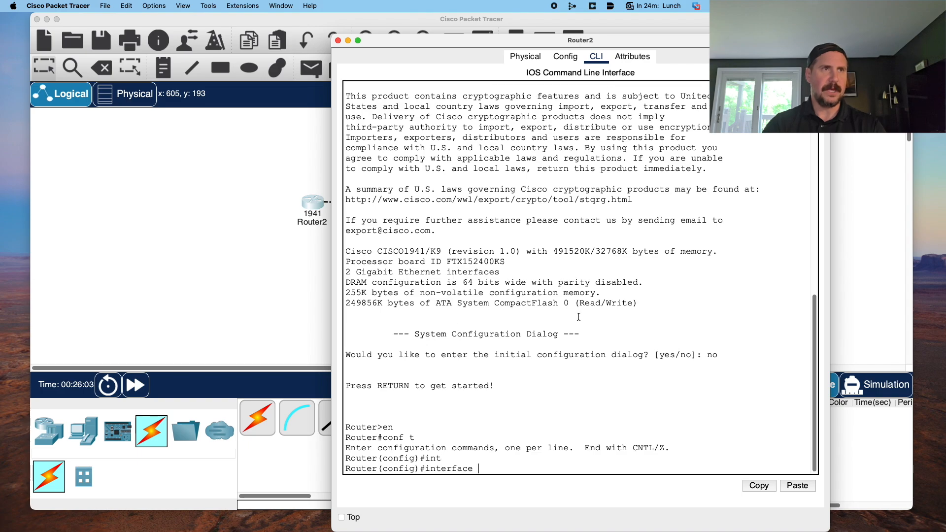
text(fgi)
key(Tab)
key(BackSpace)
key(BackSpace)
key(BackSpace)
text(gi)
key(Tab)
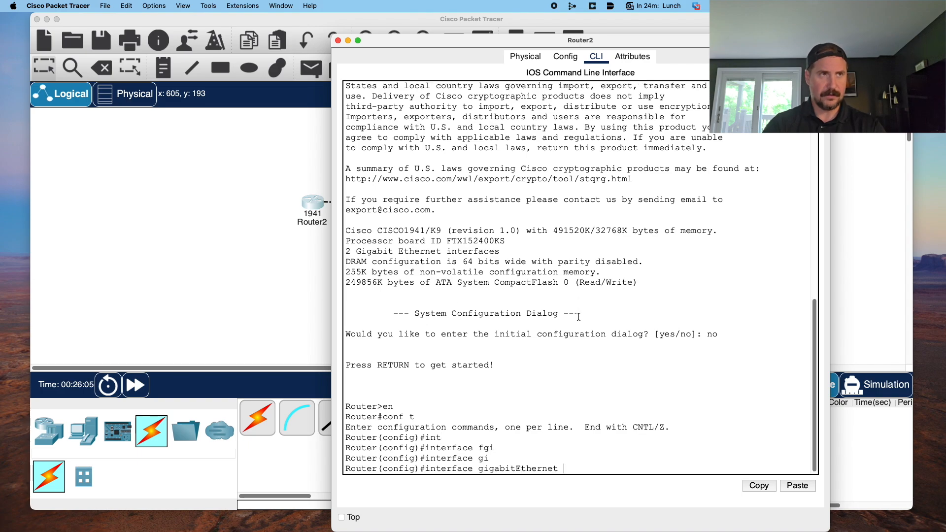
key(Return)
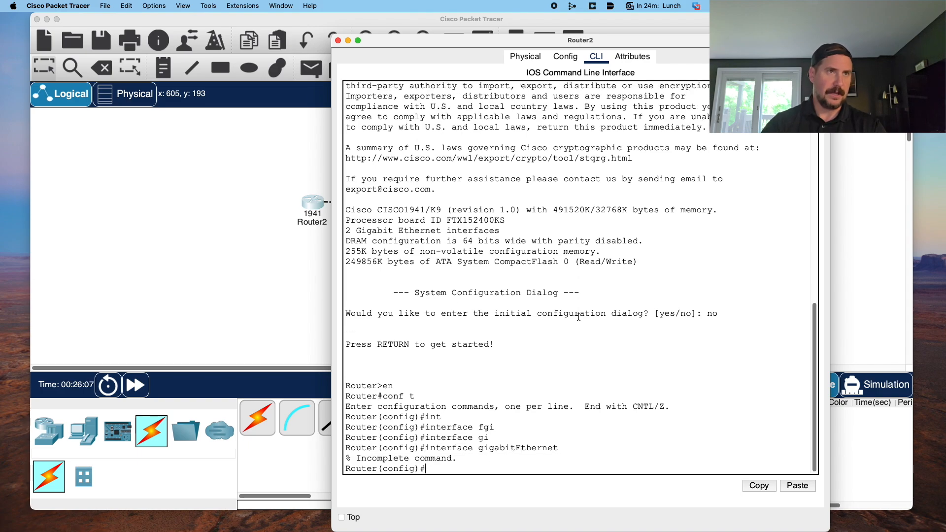
key(Up)
text(0/0)
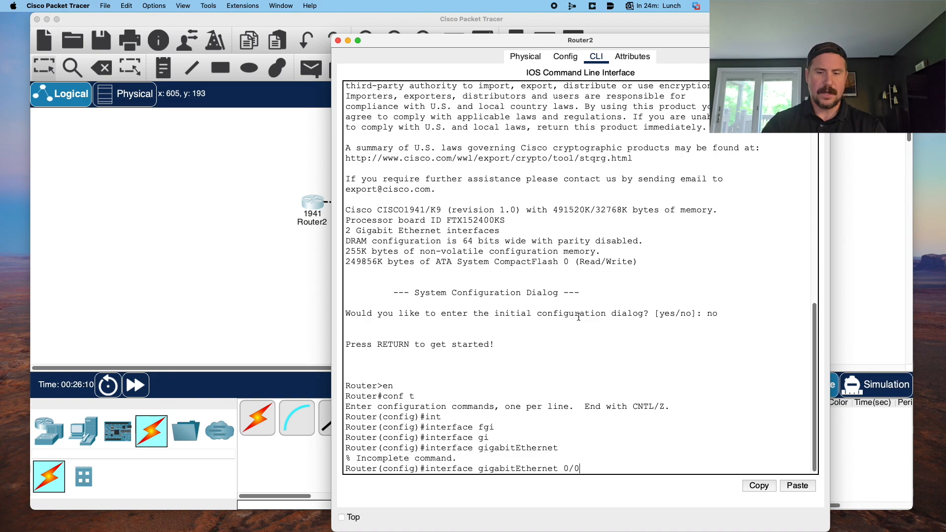
key(Return)
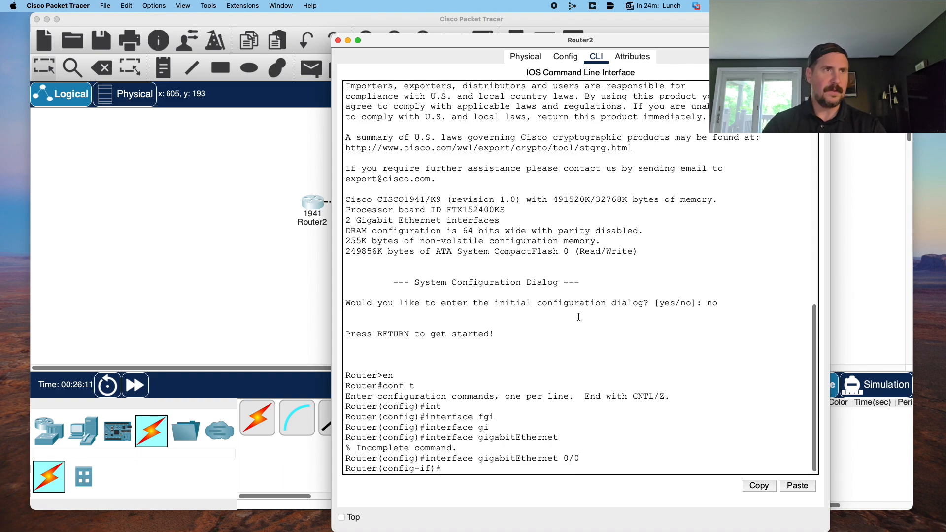
- Assign IP address 10.10.10.1 with mask 255.255.255.0 to Router2's interface and enable it with no shut
text(ip add)
key(Tab)
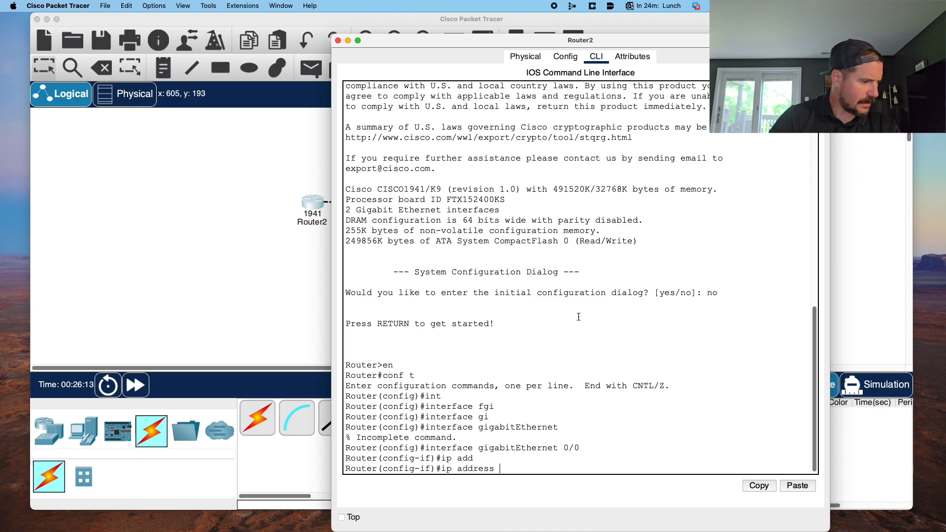
text(1)
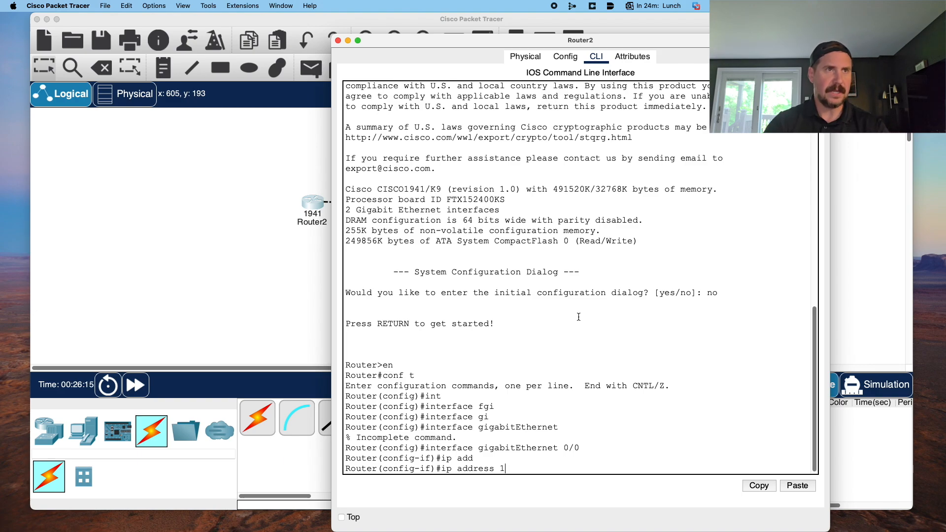
text(0.10.10.1 )
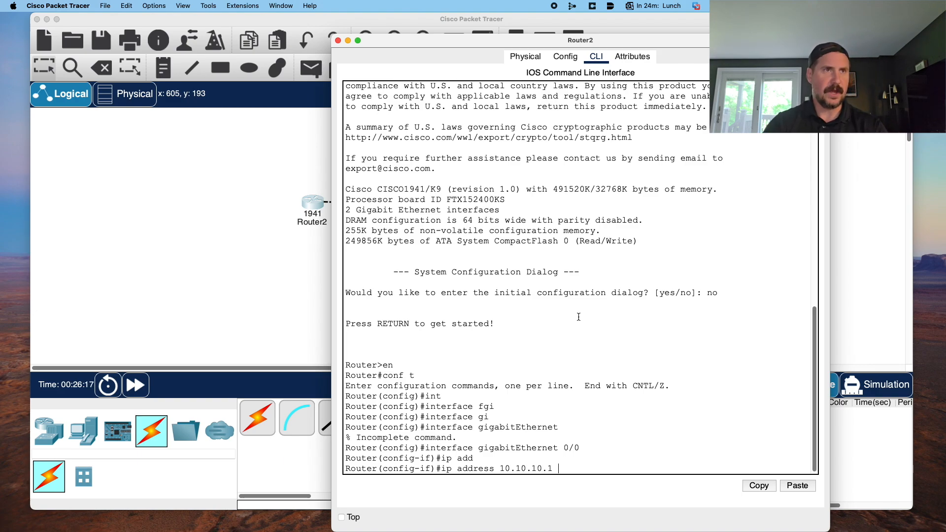
text(255.255.255.0)
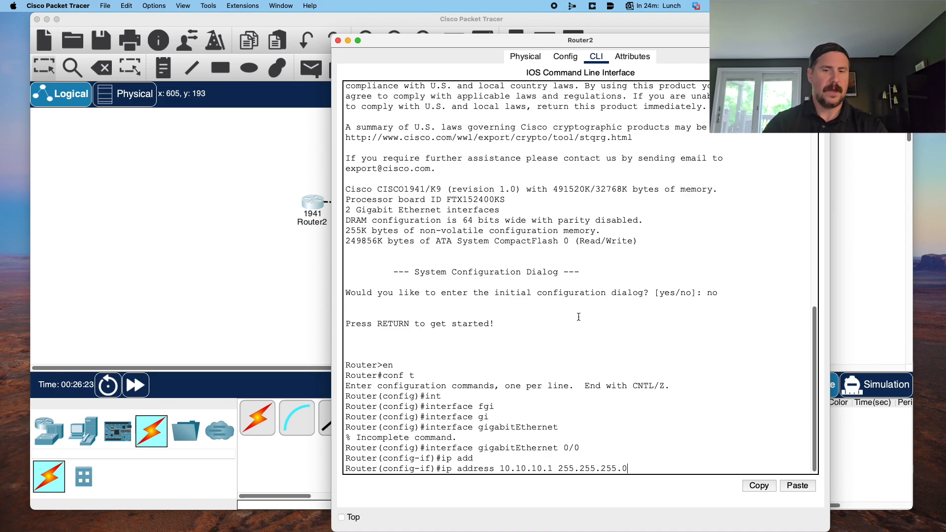
key(Return)
text(no shut)
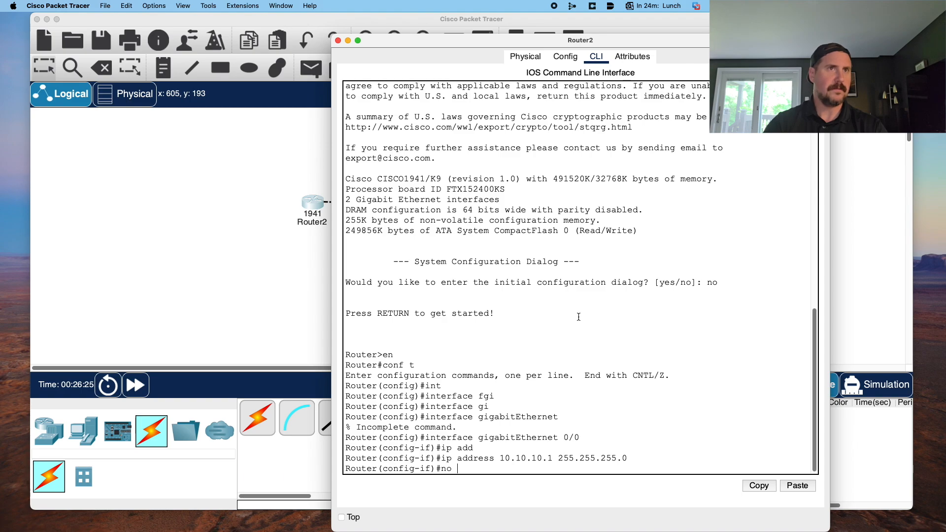
key(Return)
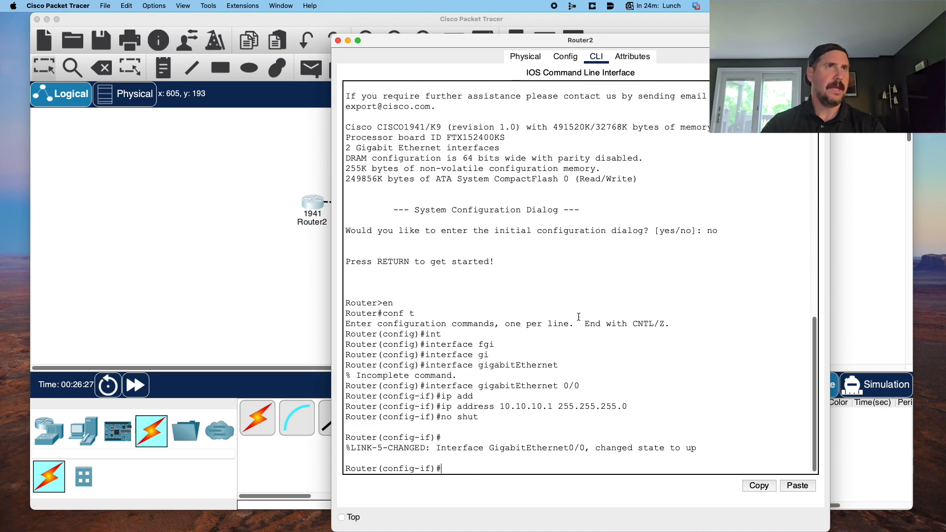
- Open Router3's command line, decline the initial configuration dialog and enter global configuration mode
click(266, 217)
click(535, 211)
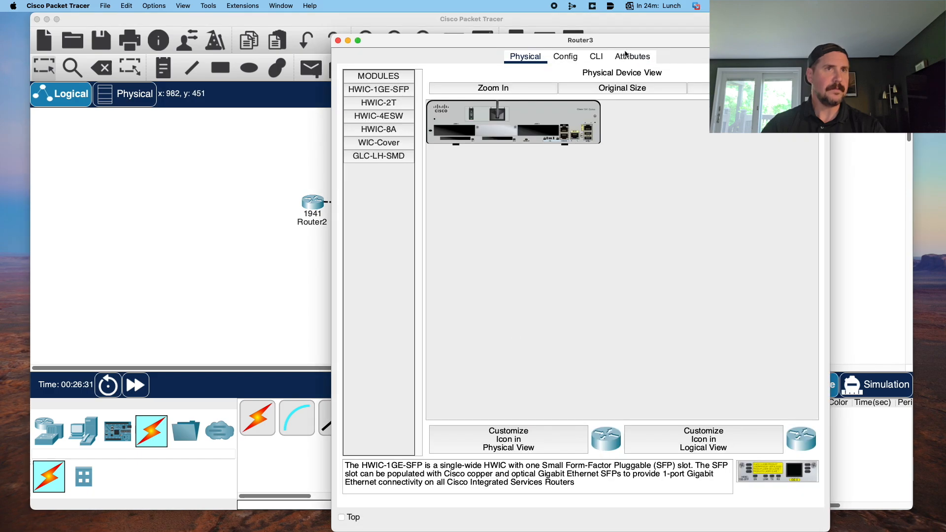
click(596, 56)
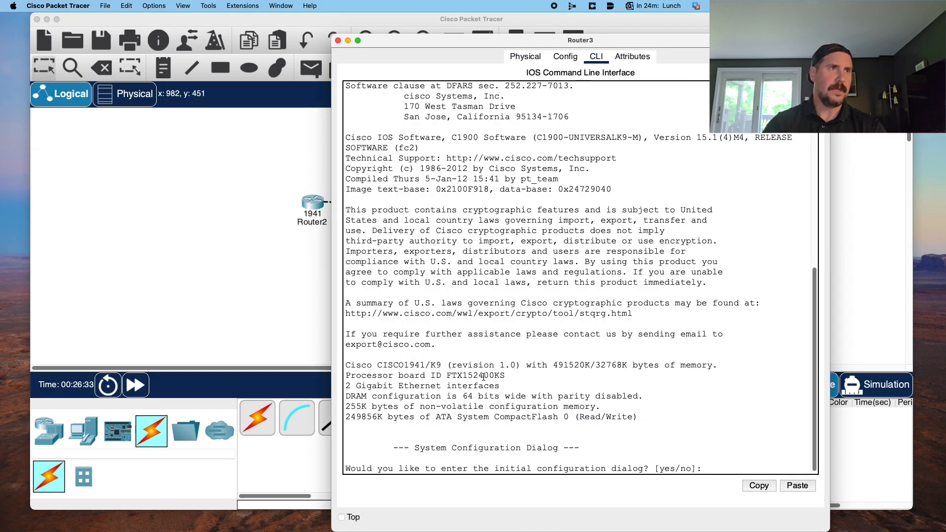
text(no)
key(Return)
key(Return)
text(en)
key(Return)
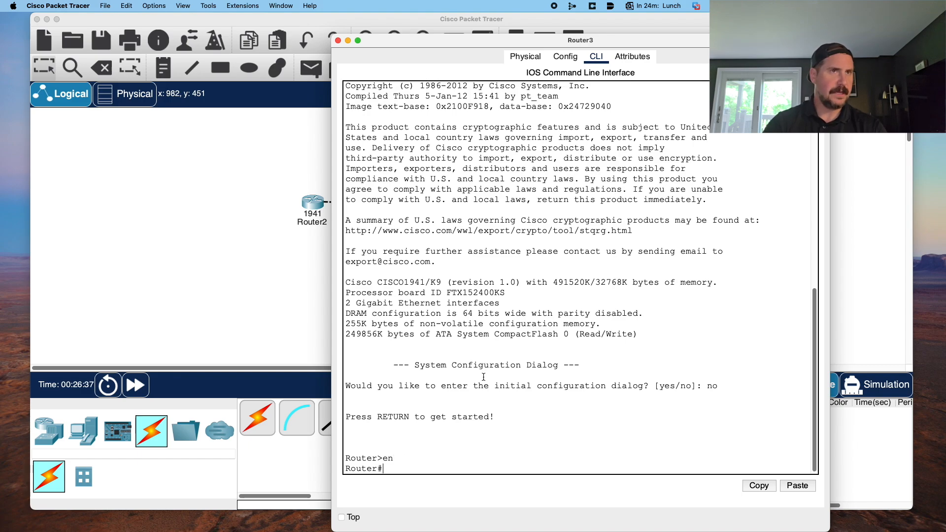
text(conf t)
key(Return)
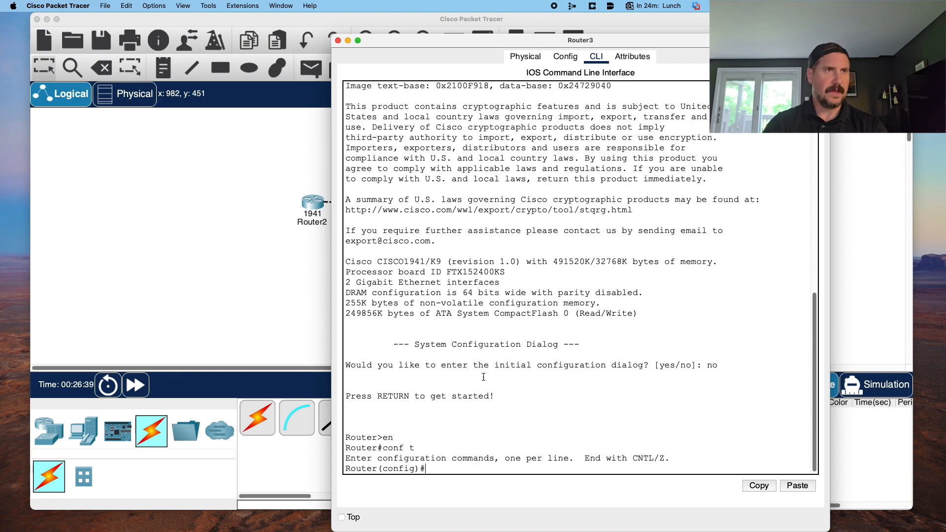
- Enter interface configuration mode for gigabitEthernet 0/0 on Router3
text(inter)
key(Tab)
text(gi)
key(Tab)
text(0/0)
key(Return)
- Assign IP address 10.0.0.2 with mask 255.255.255.0 to Router3's interface and enable it with no shut
text(ip add)
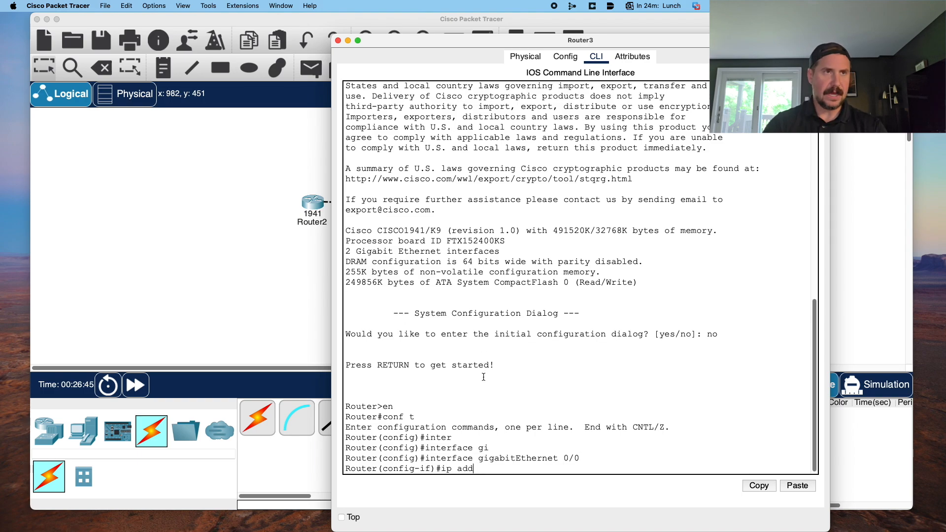
key(Tab)
text(10.0.0.2)
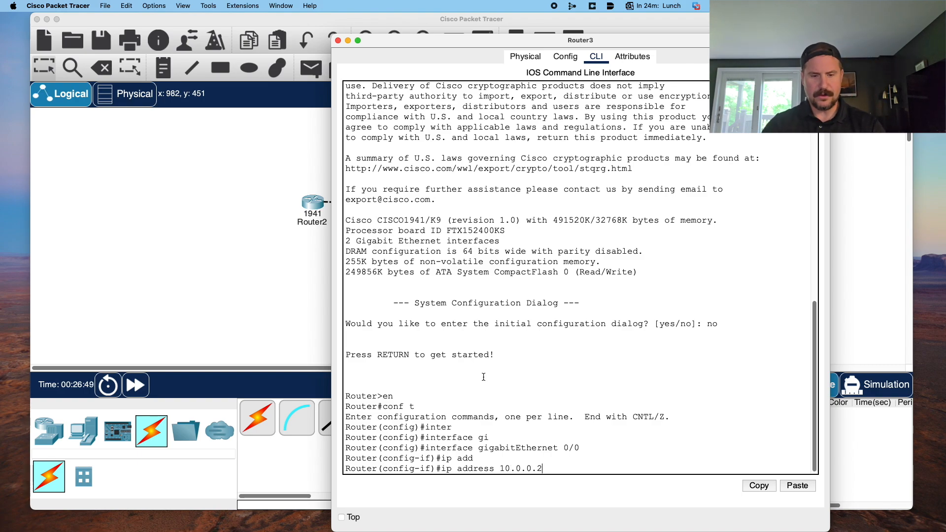
text( 255.255.255.0)
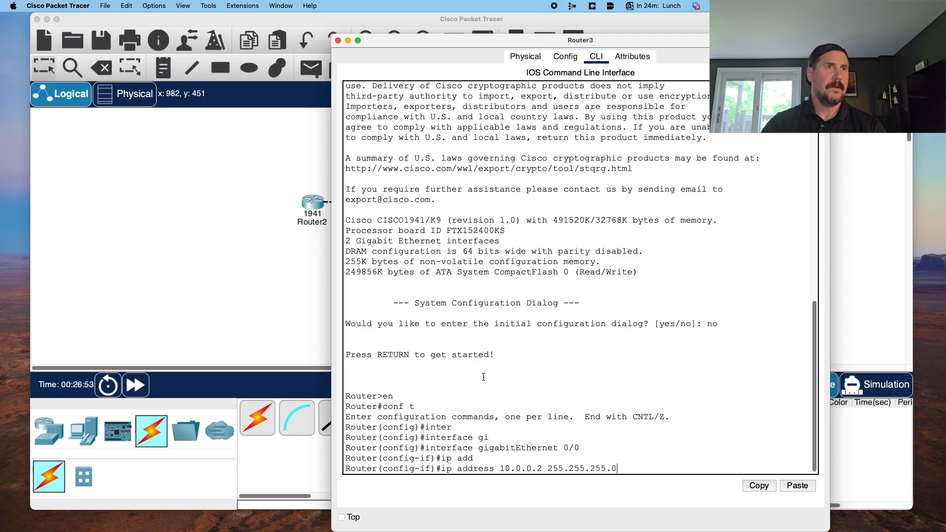
key(Return)
text(no shut)
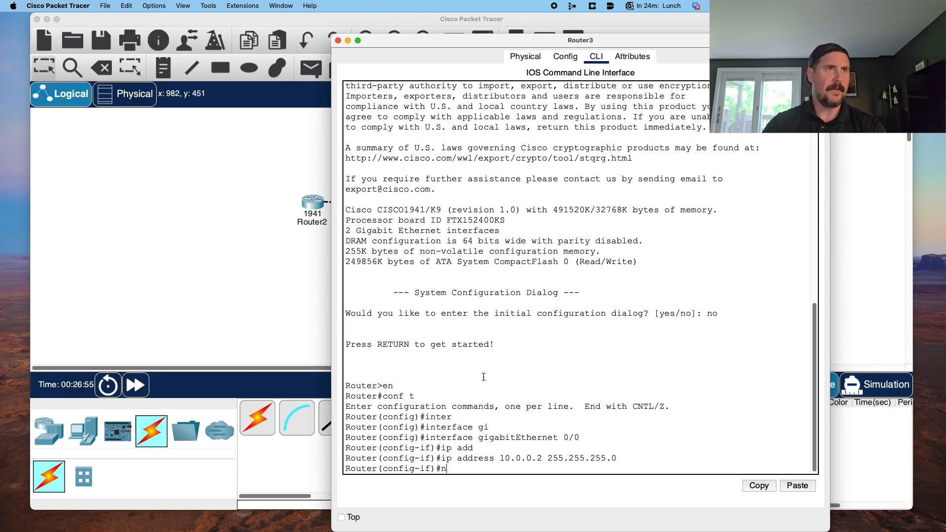
key(Return)
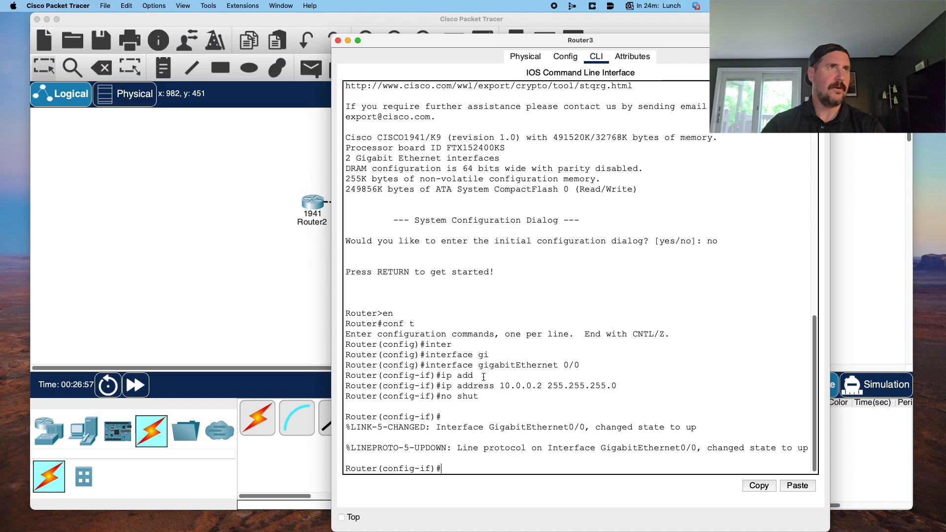
- On Router2, exit interface configuration mode and ping 10.0.0.2
click(297, 224)
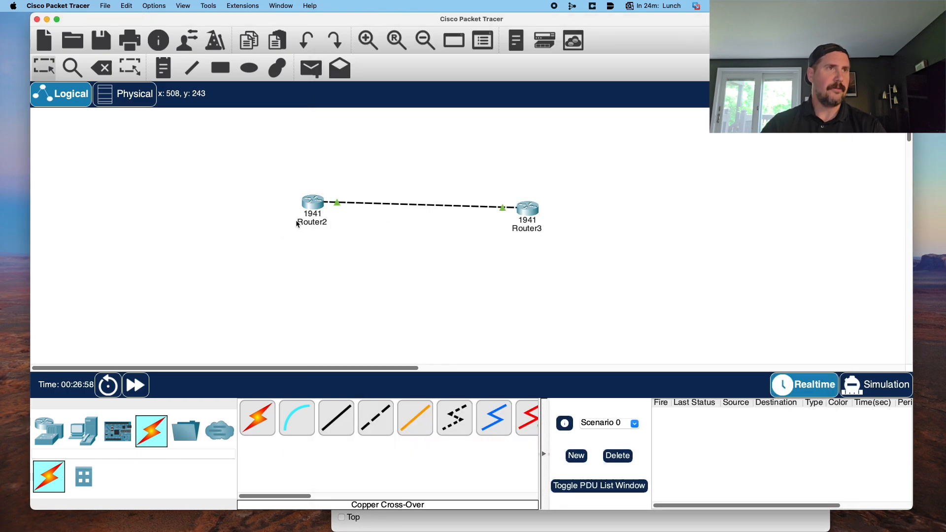
click(316, 201)
key(Return)
key(Return)
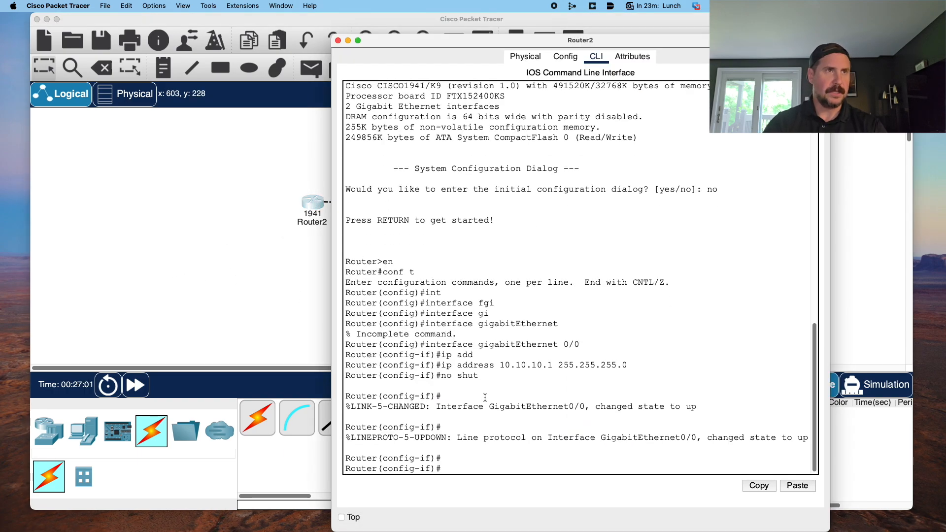
text(exit)
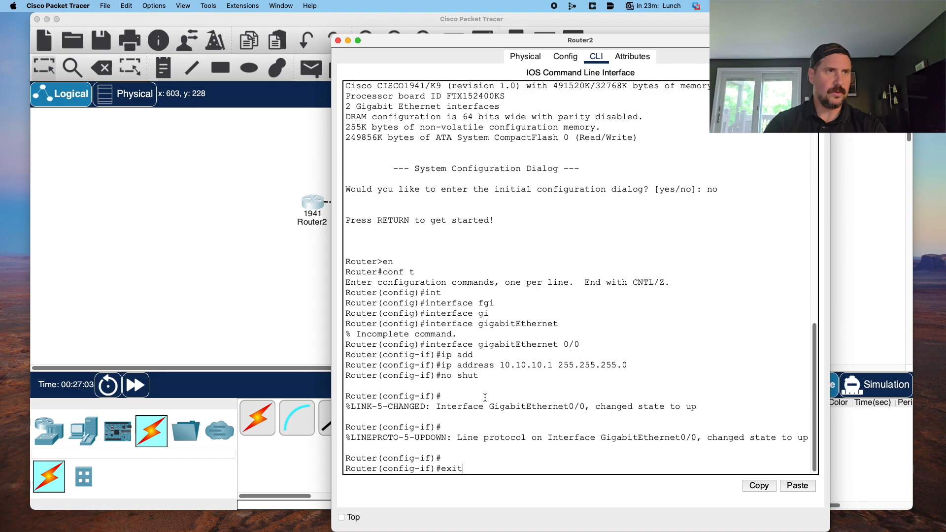
key(Return)
text(do ping)
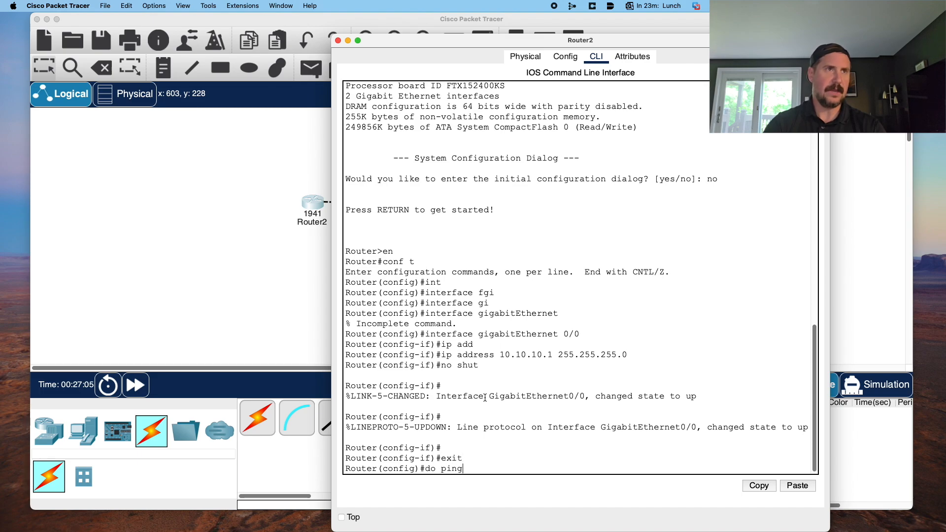
text( 10.0.0.2)
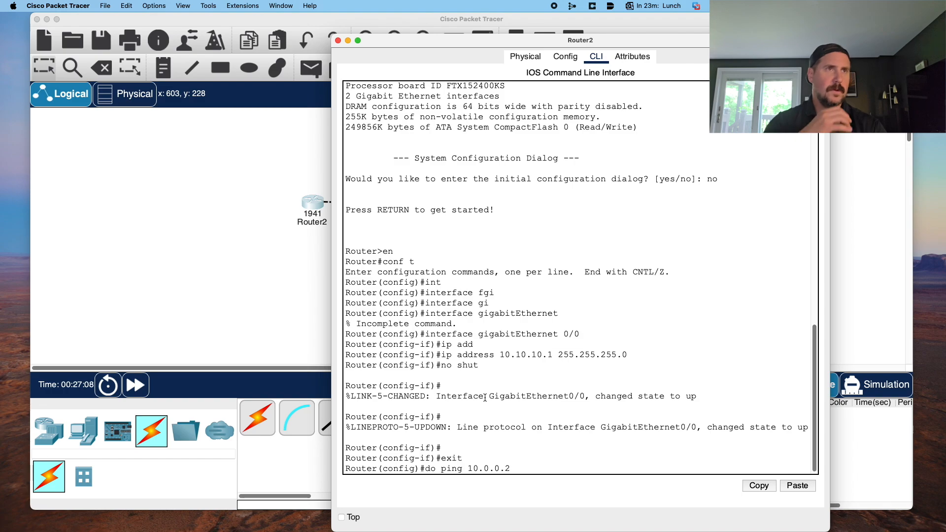
key(Return)
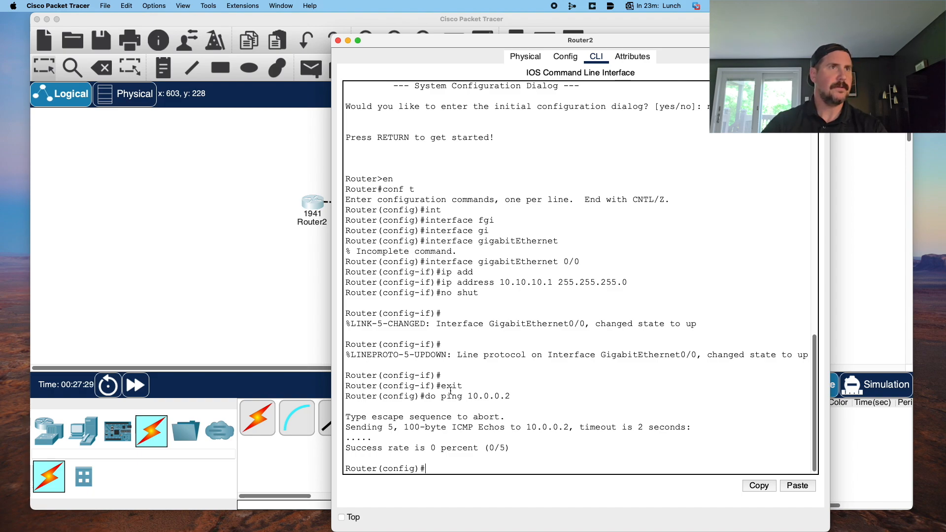
- Display Router2's interface addresses and status with do show ip interface brief
key(Up)
key(Down)
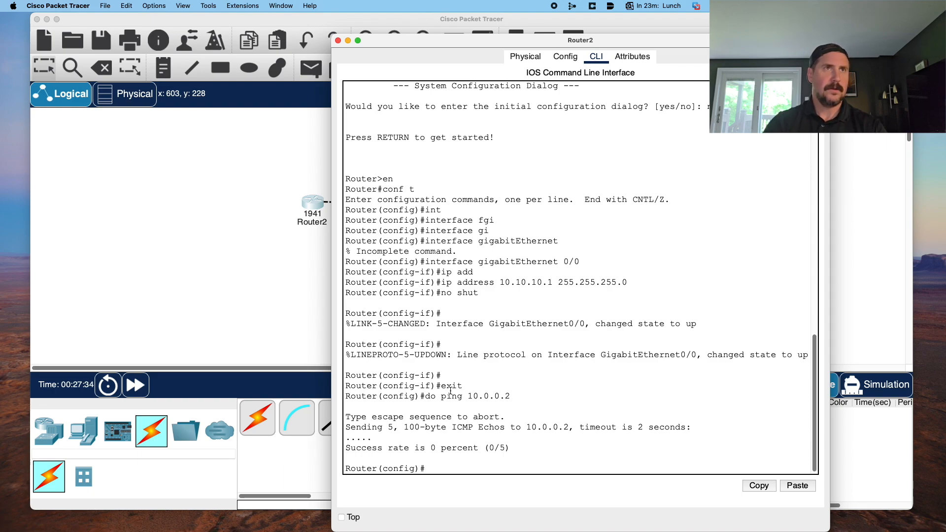
text(do)
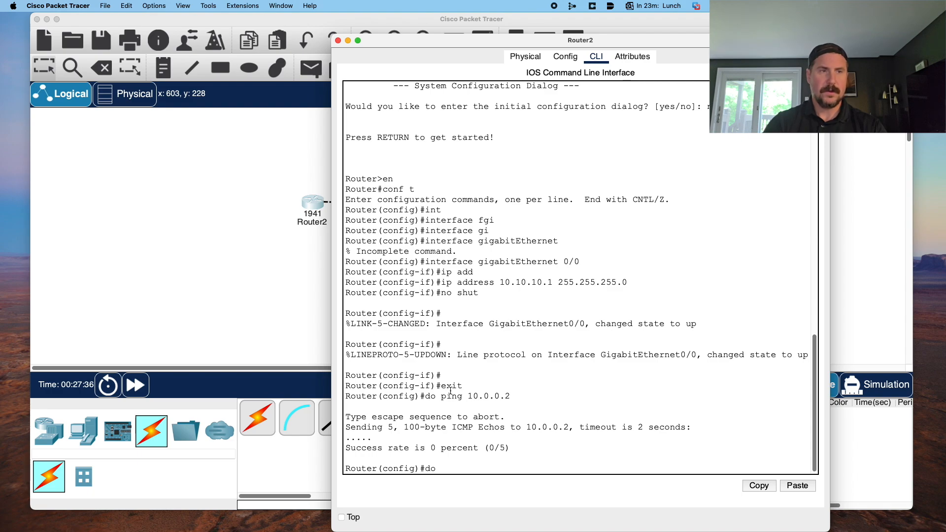
text( show ip int)
key(Tab)
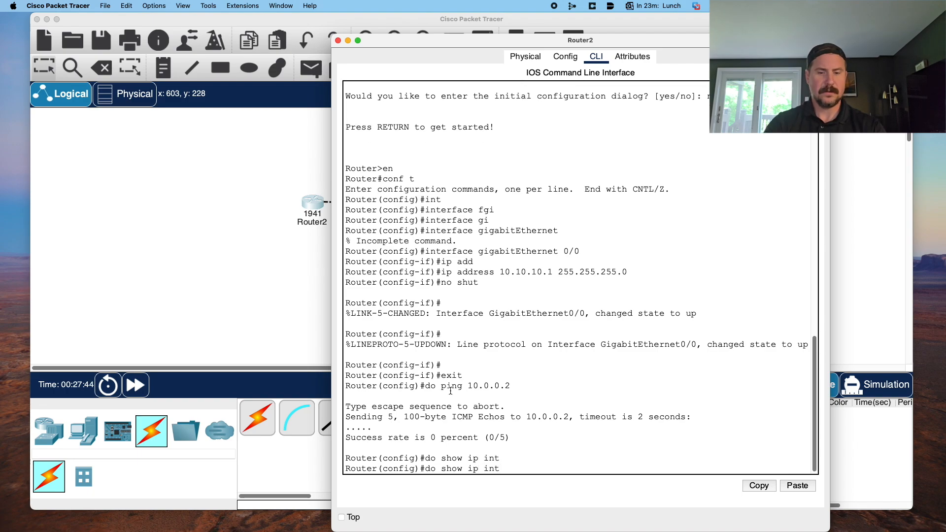
text(erface brief)
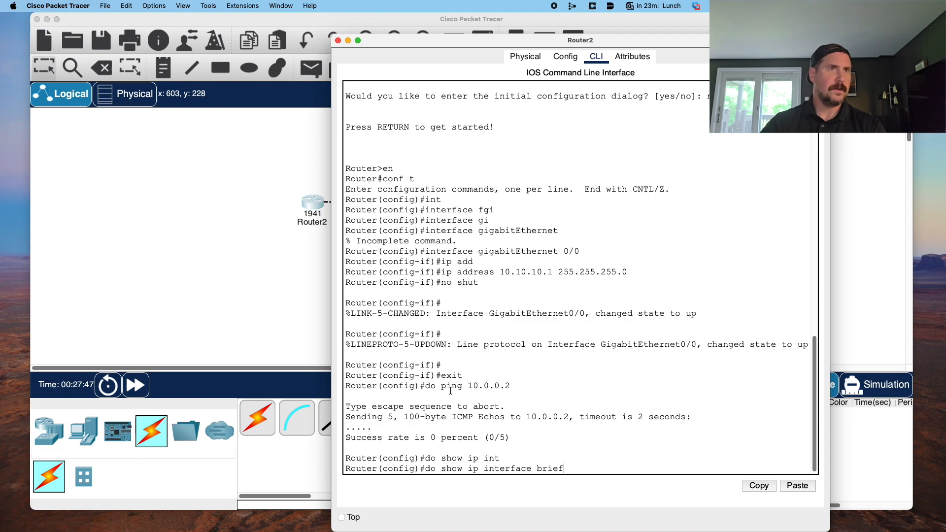
key(Return)
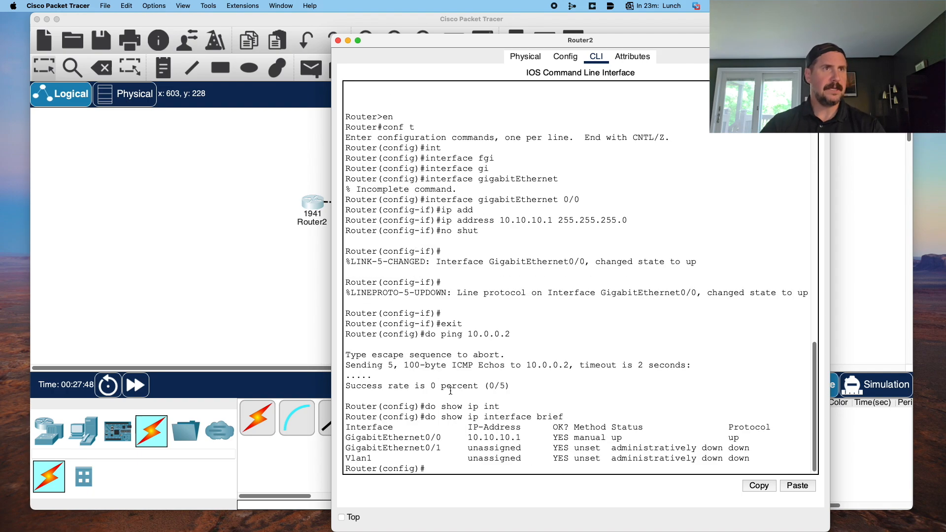
- Switch to Router3's command line
click(263, 319)
click(528, 208)
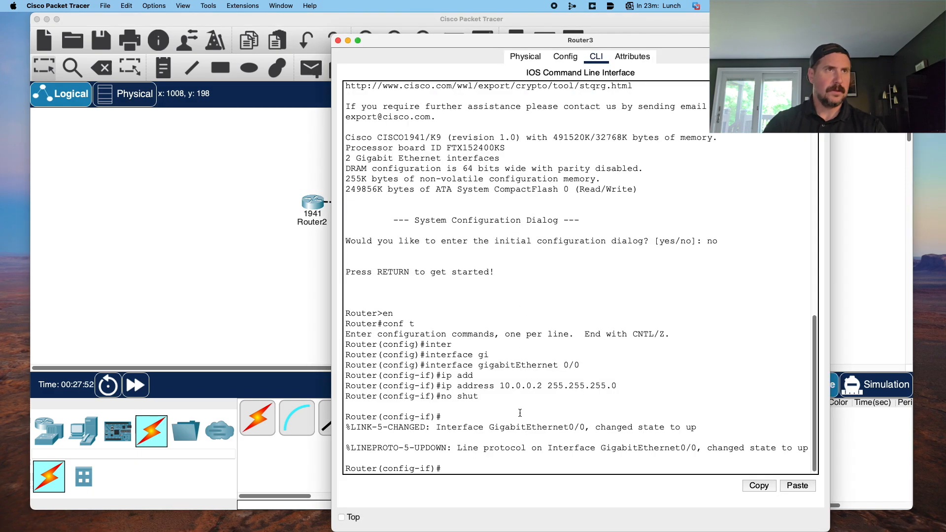
text(do)
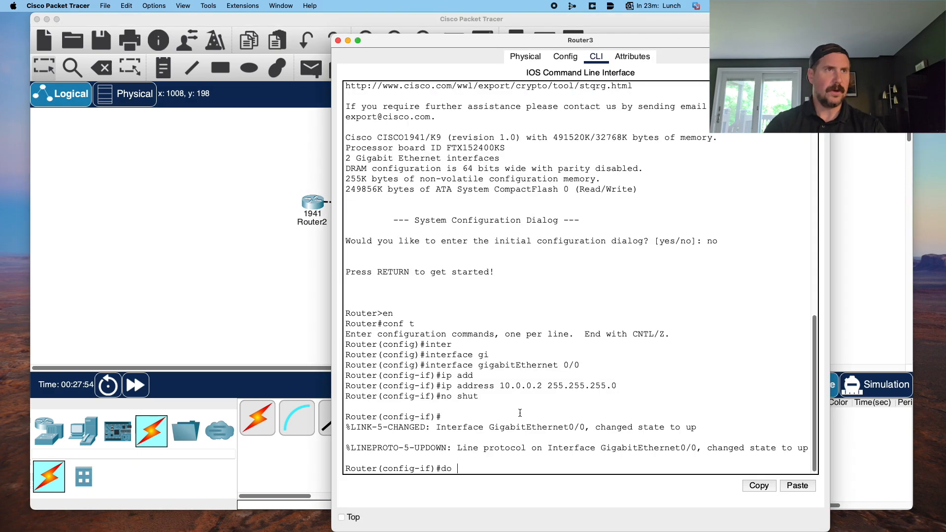
text( sho up)
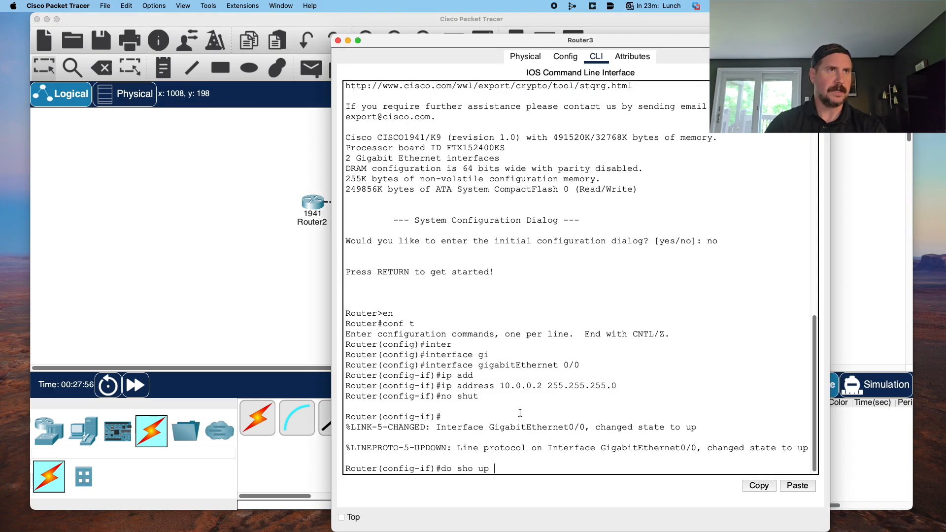
key(BackSpace)
key(BackSpace)
key(BackSpace)
key(BackSpace)
key(BackSpace)
key(BackSpace)
key(BackSpace)
key(BackSpace)
key(BackSpace)
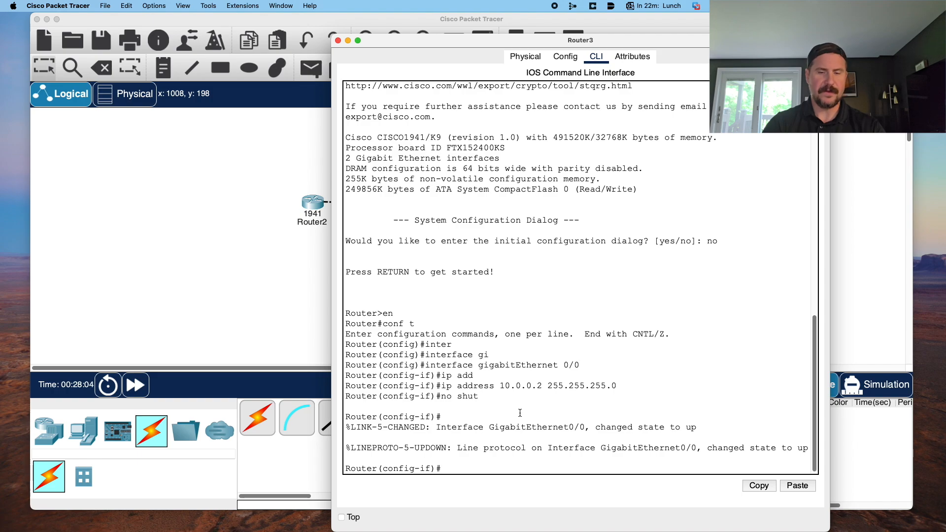
- Remove IP address 10.0.0.2 with mask 255.255.255.0 from Router3's gigabitEthernet 0/0 interface
text(no)
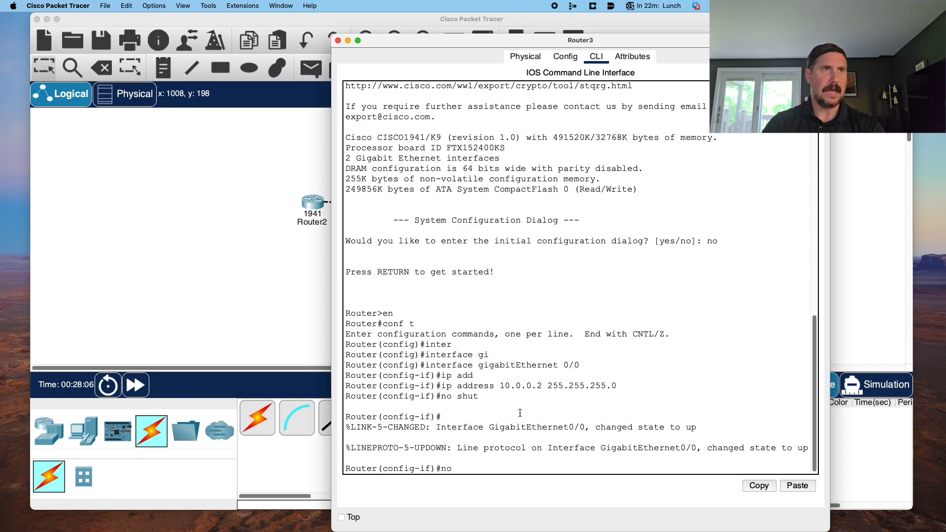
text( ip address)
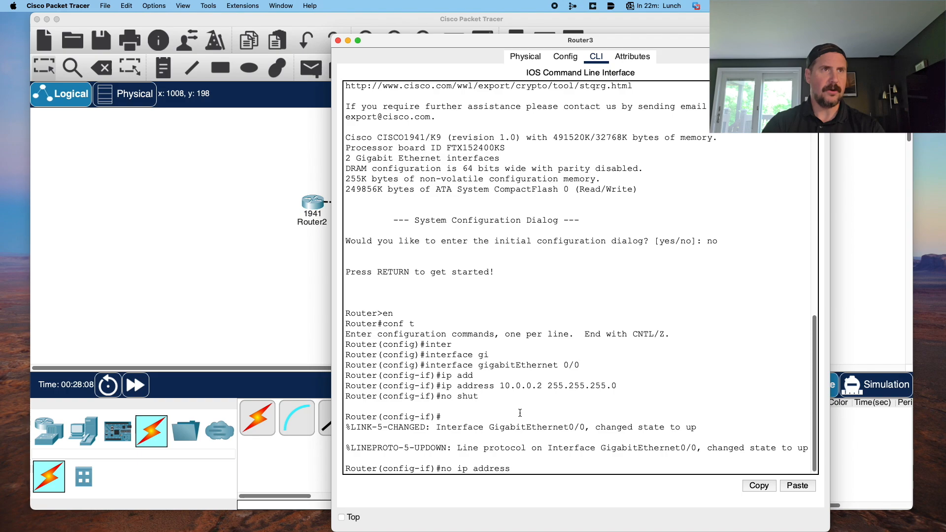
text( 10.0.0.)
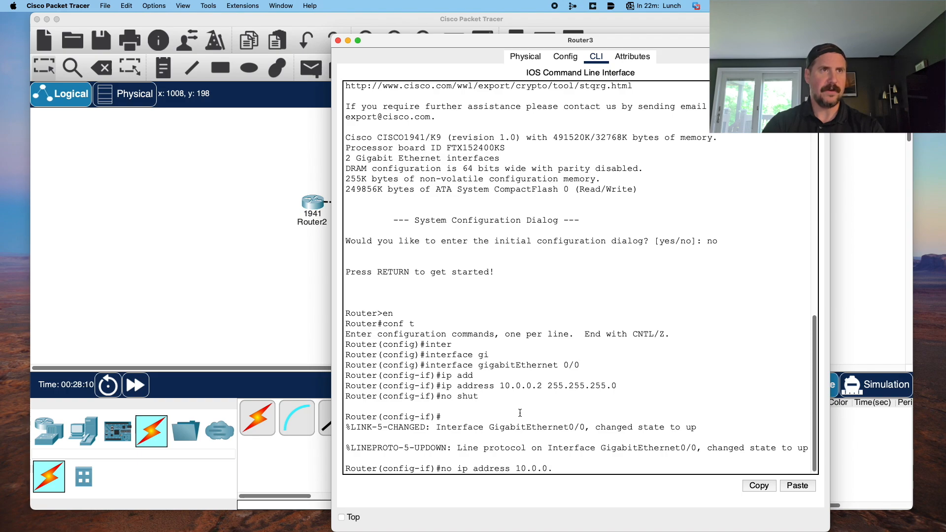
text(2 255.255.255.0)
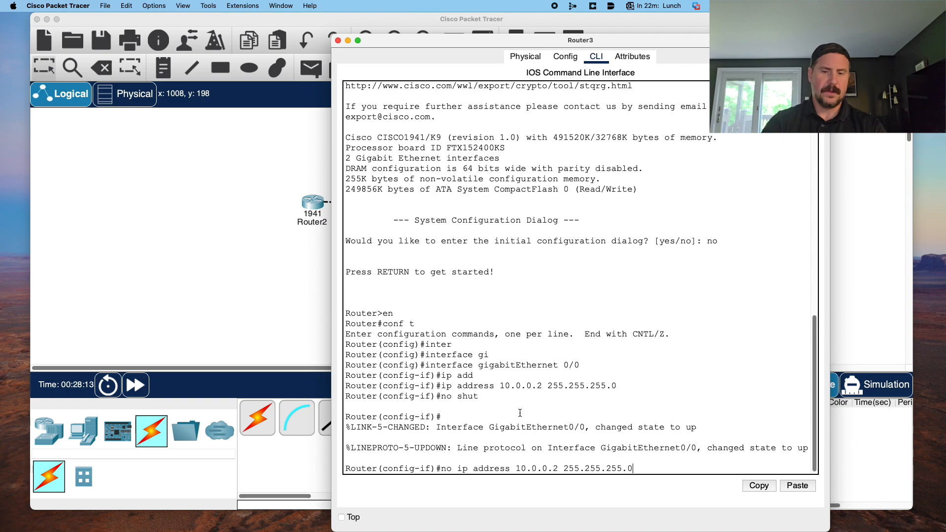
key(Return)
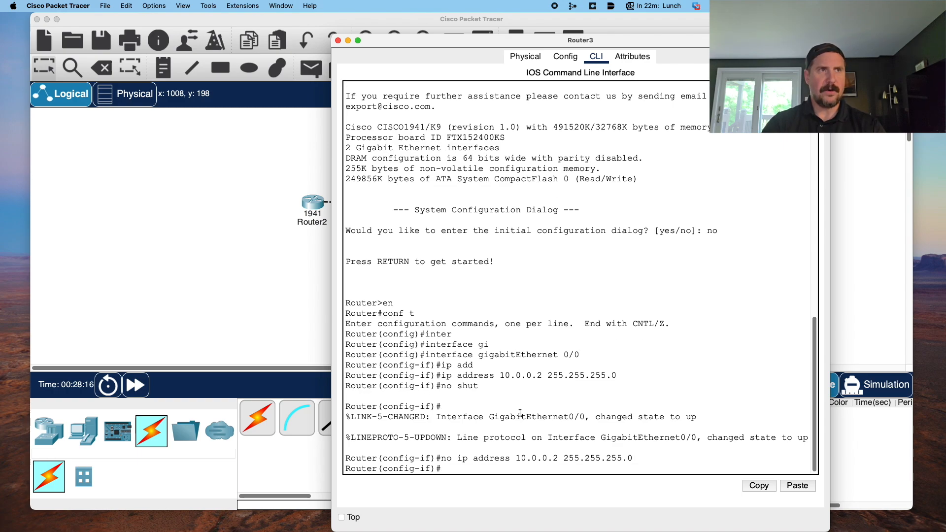
- Try to list Router3's interfaces with do show up interface brief
text(do show)
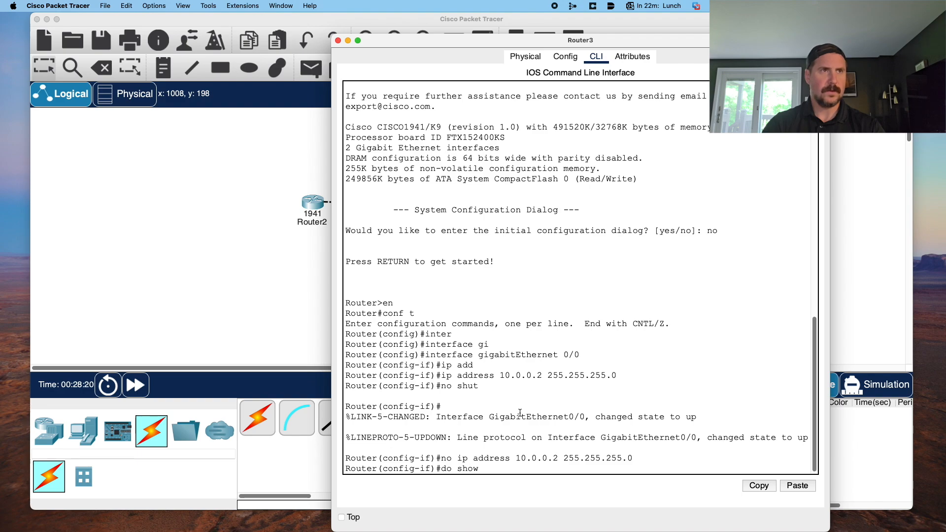
text( up inter)
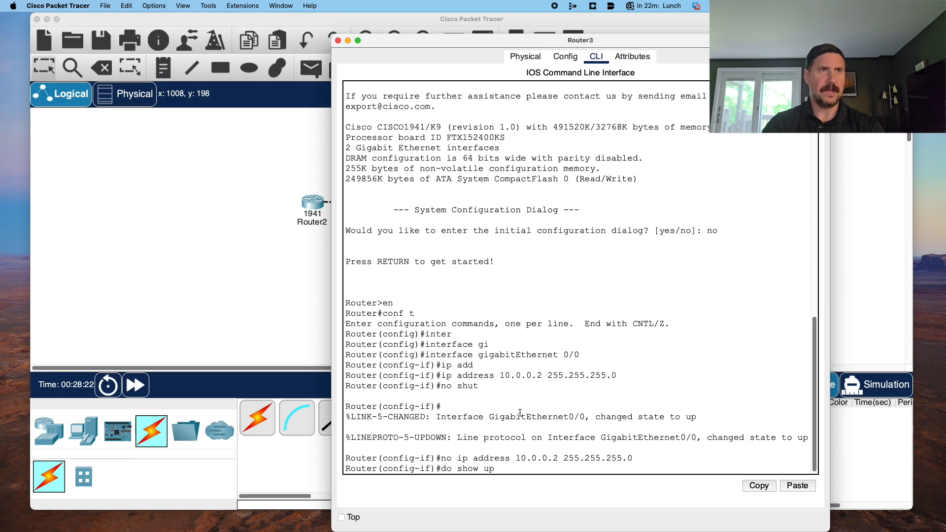
key(Tab)
text(g)
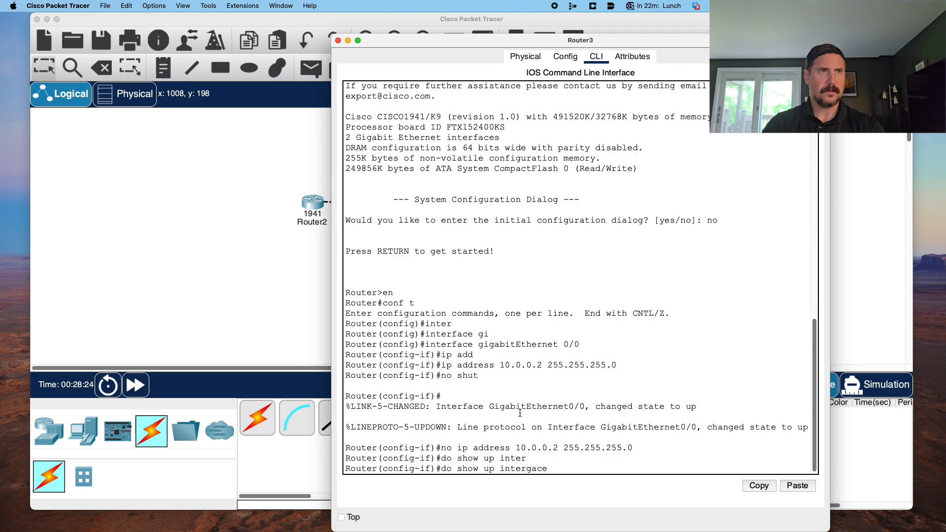
text(fac)
key(BackSpace)
key(BackSpace)
key(BackSpace)
key(BackSpace)
text(face bveif)
key(BackSpace)
key(BackSpace)
key(BackSpace)
key(BackSpace)
text(reif)
key(BackSpace)
key(BackSpace)
key(BackSpace)
text(ief)
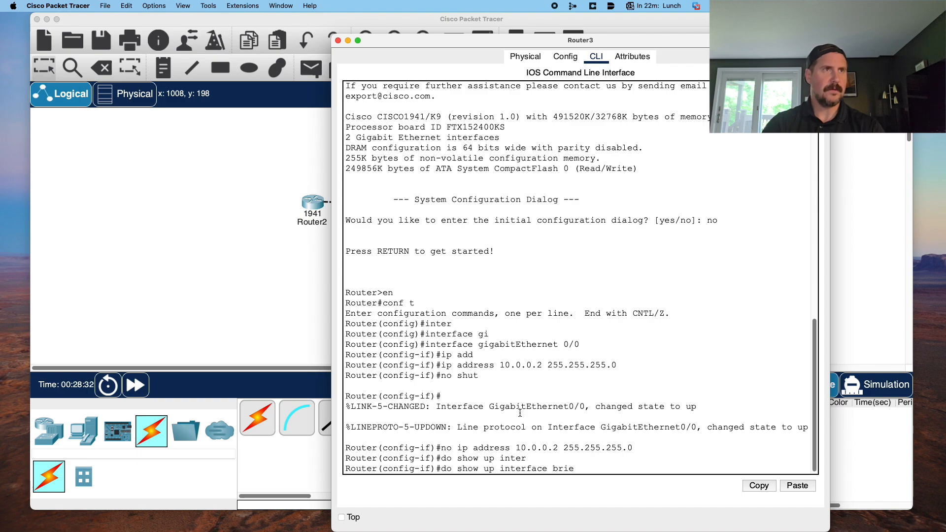
key(Return)
- Display Router3's interface addresses and status with do show ip interface brief
key(Up)
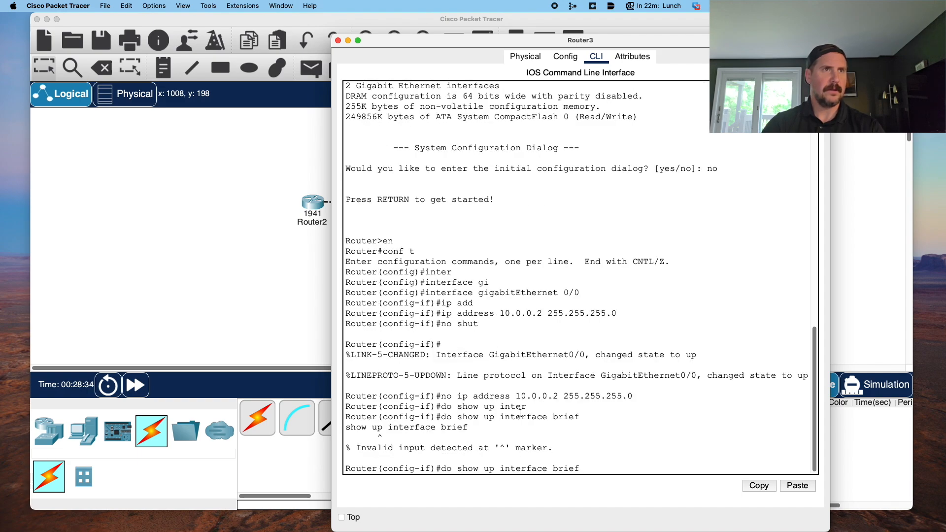
key(BackSpace)
key(BackSpace)
key(BackSpace)
key(BackSpace)
key(BackSpace)
key(BackSpace)
key(BackSpace)
key(BackSpace)
key(BackSpace)
key(BackSpace)
key(BackSpace)
key(BackSpace)
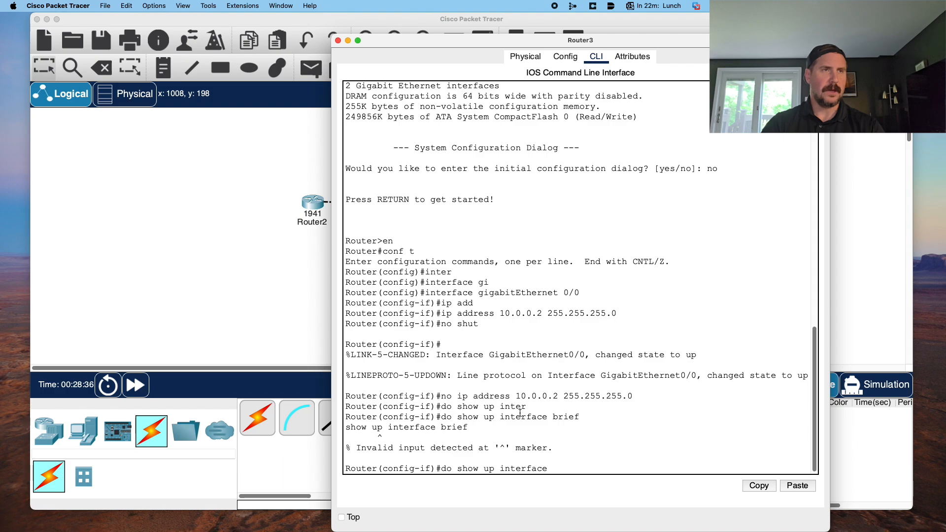
key(BackSpace)
key(BackSpace)
key(BackSpace)
key(BackSpace)
key(BackSpace)
key(BackSpace)
text(ip int)
key(Tab)
key(Tab)
key(Tab)
text(er)
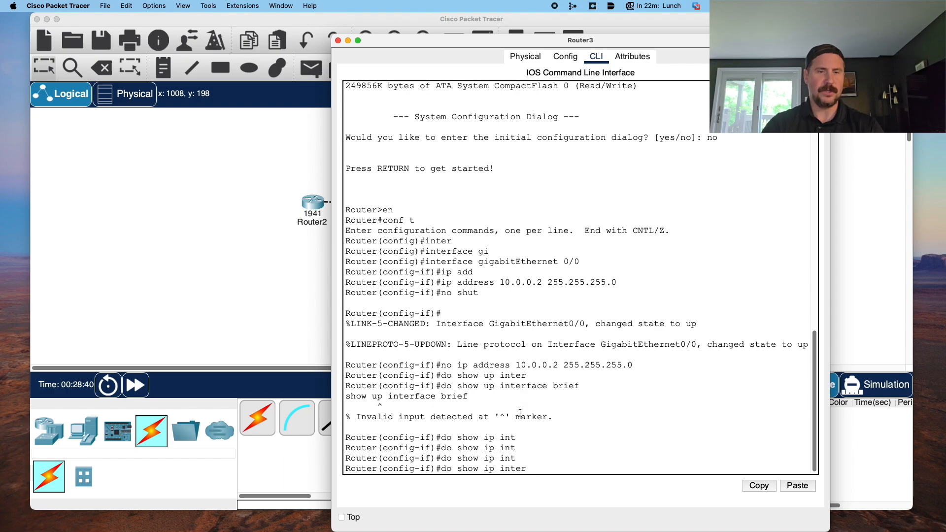
key(Tab)
key(Tab)
key(Tab)
text(face)
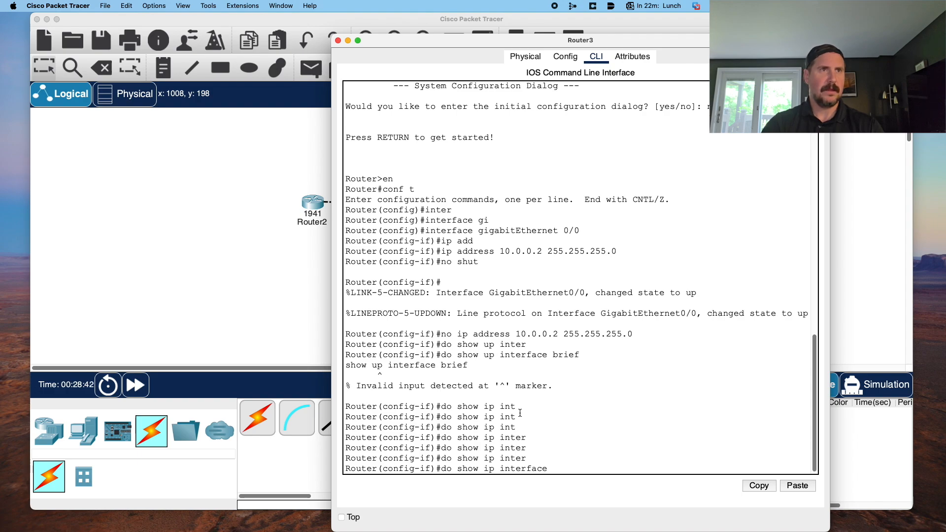
key(Tab)
key(Tab)
text(bre)
key(Tab)
key(Tab)
key(BackSpace)
key(Tab)
text(i)
key(Tab)
key(Tab)
text(ef)
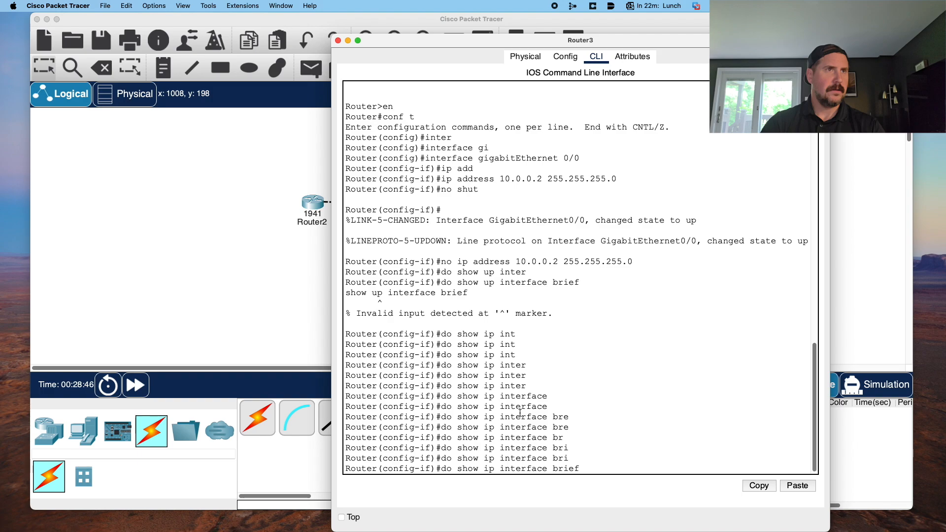
key(Return)
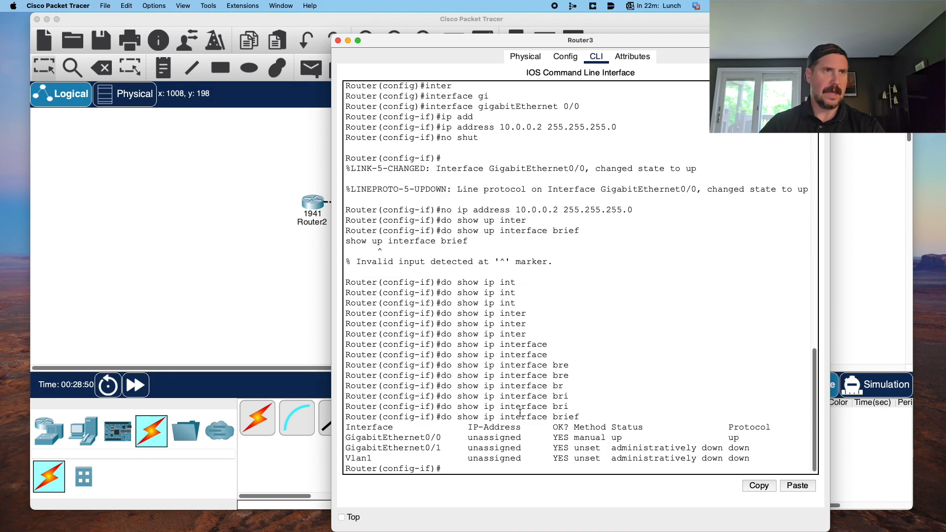
key(Up)
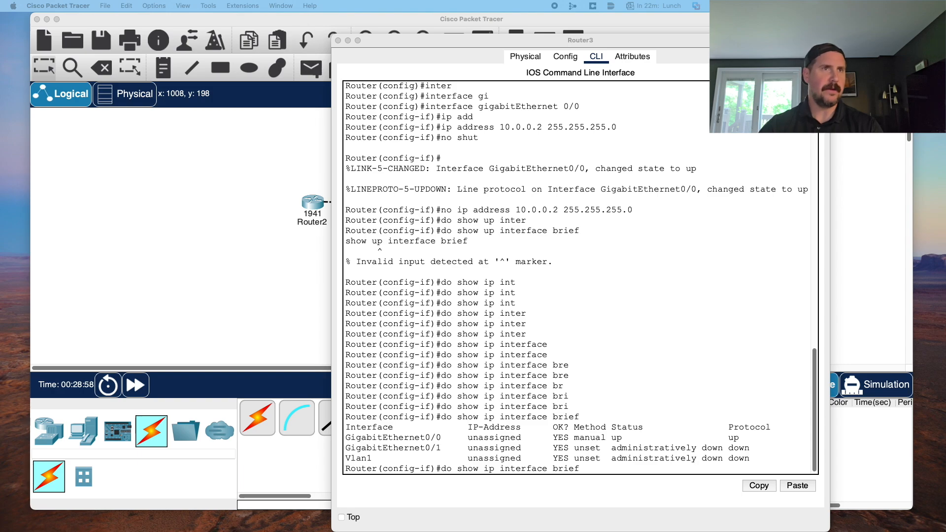
click(607, 440)
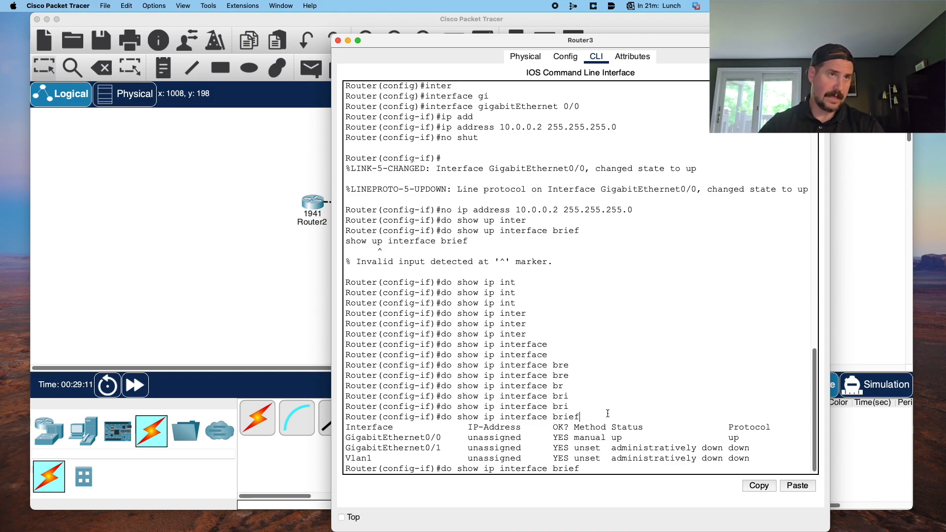
key(BackSpace)
key(BackSpace)
key(BackSpace)
key(BackSpace)
key(BackSpace)
key(BackSpace)
key(BackSpace)
key(BackSpace)
key(BackSpace)
key(BackSpace)
key(BackSpace)
key(BackSpace)
key(BackSpace)
key(BackSpace)
key(BackSpace)
key(BackSpace)
key(BackSpace)
key(BackSpace)
key(BackSpace)
key(BackSpace)
key(BackSpace)
key(BackSpace)
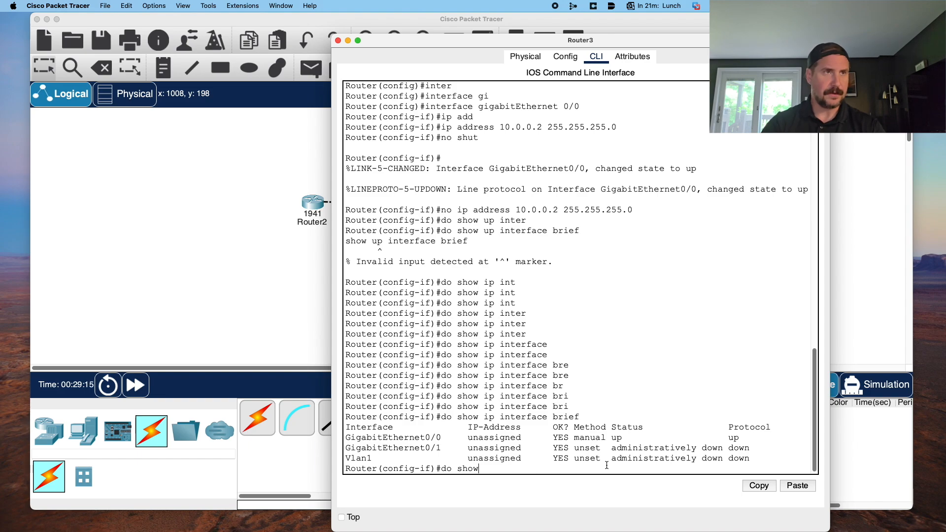
key(BackSpace)
- Assign IP address 10.10.10.2 with mask 255.255.255.0 to Router3's gigabitEthernet 0/0 interface and enable it with no shut
text(ip ad)
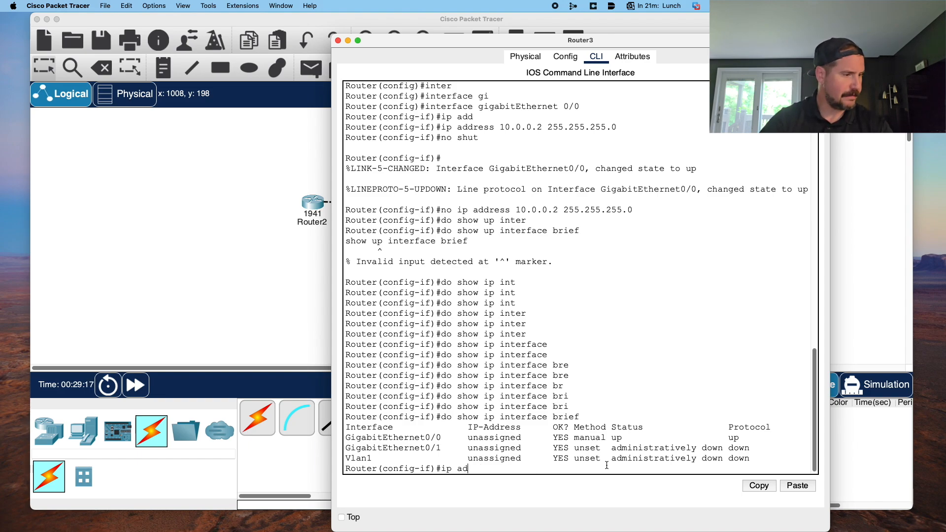
key(Tab)
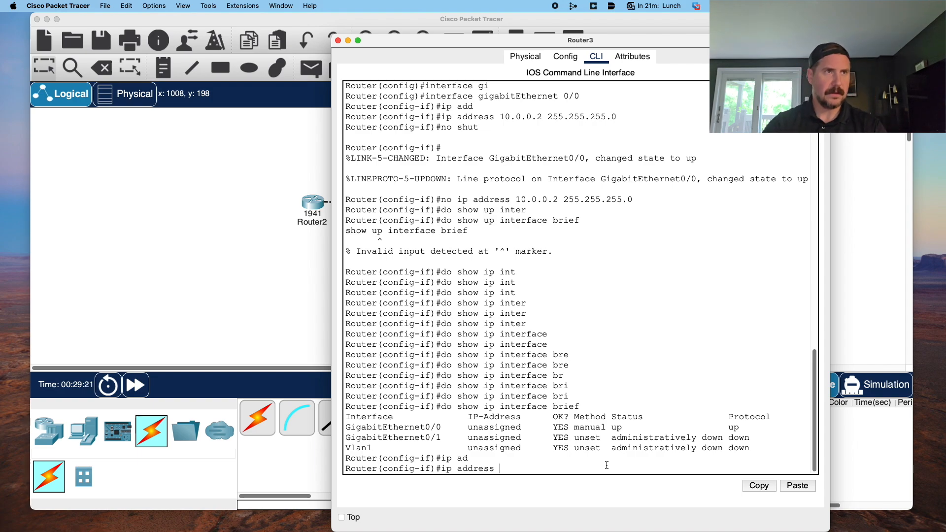
text(10.10.10.2)
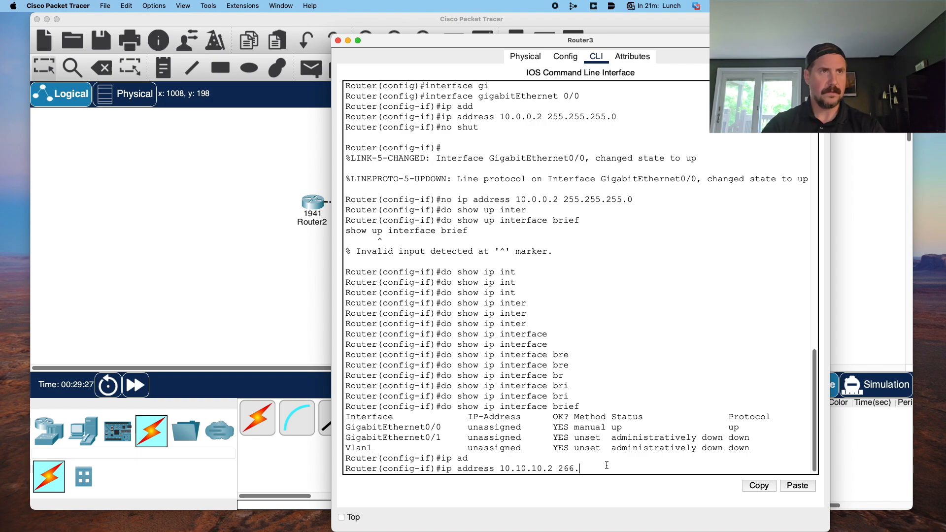
text(25)
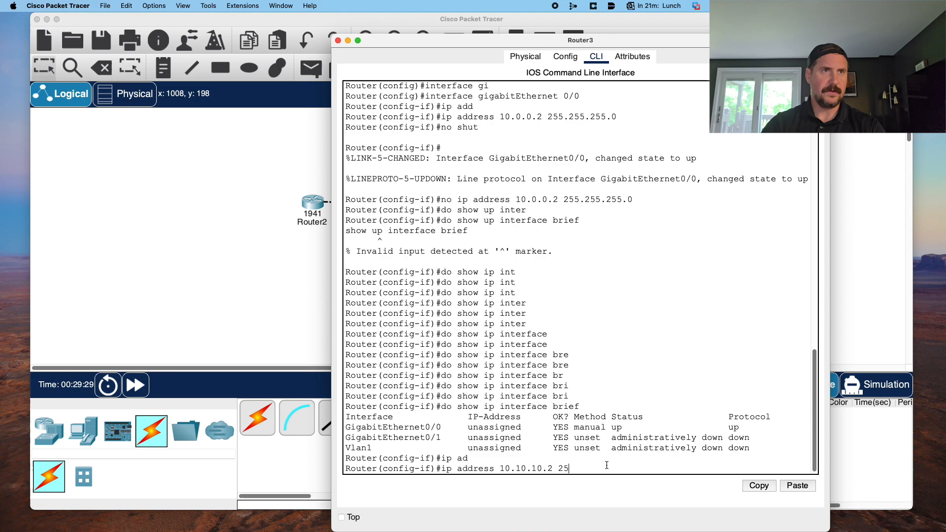
text(5.255.255.0)
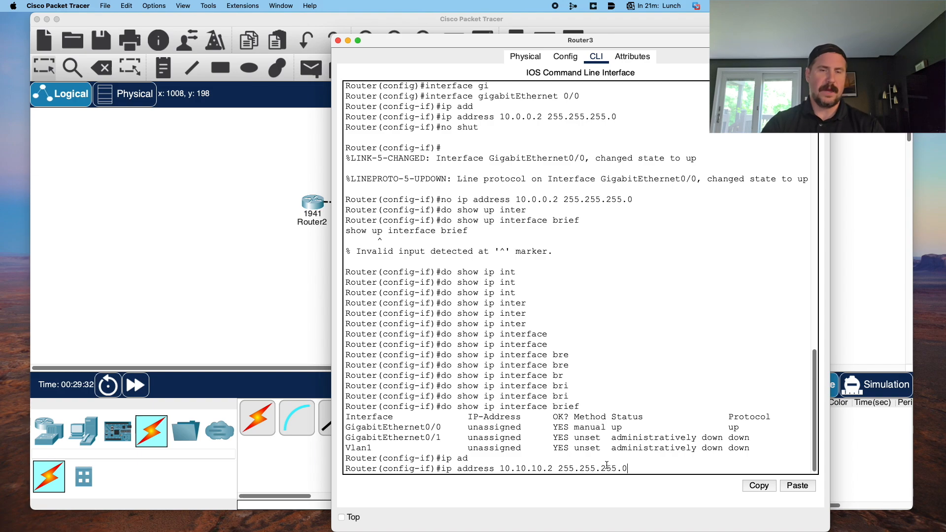
key(Return)
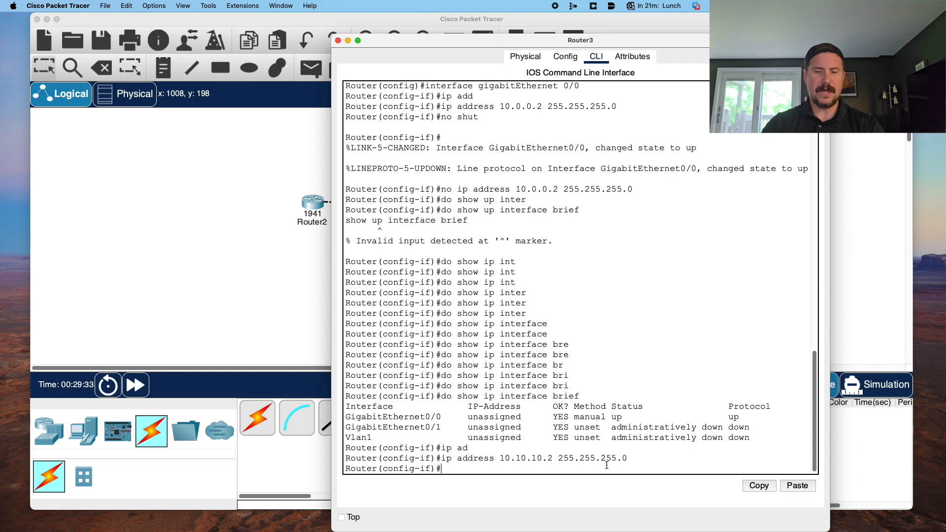
text(no shut)
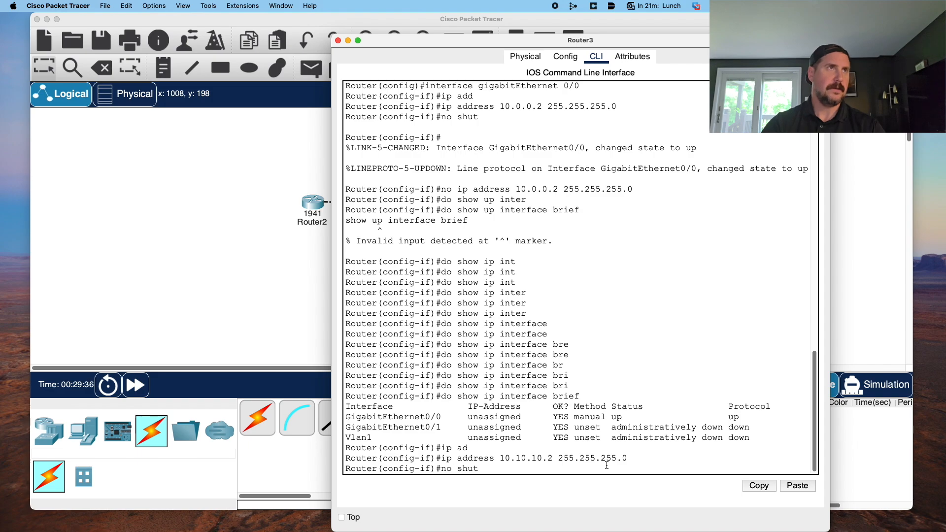
key(Return)
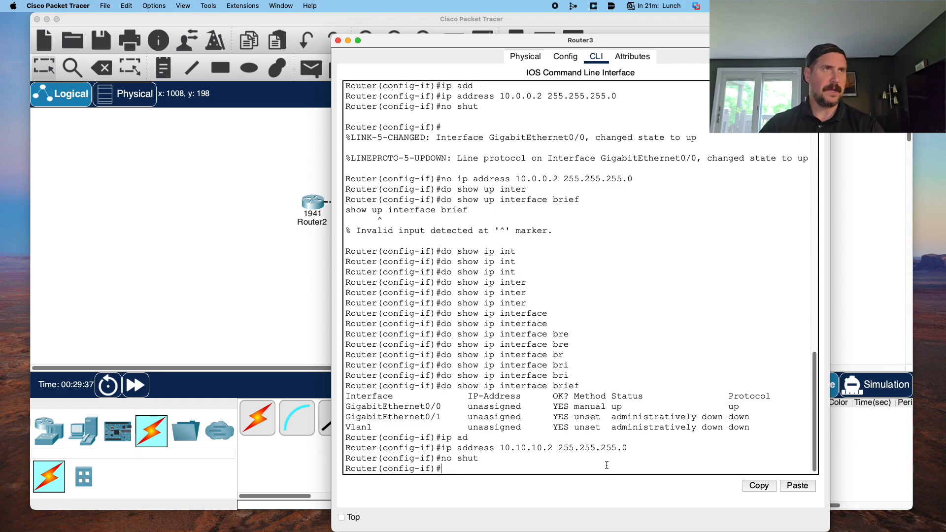
- Ping 10.10.10.2 from Router2's command line with the do ping command
click(275, 300)
click(313, 205)
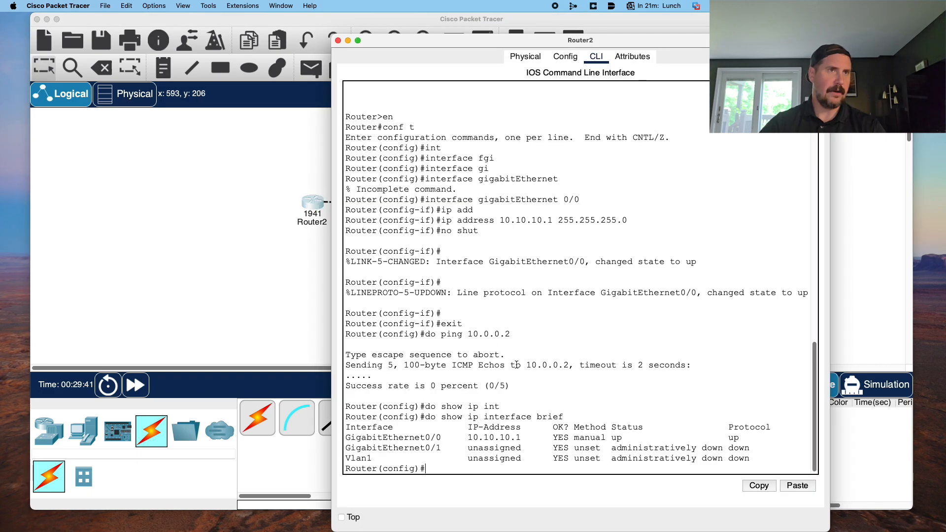
key(Up)
key(Up)
key(Up)
key(BackSpace)
key(BackSpace)
text(10.10)
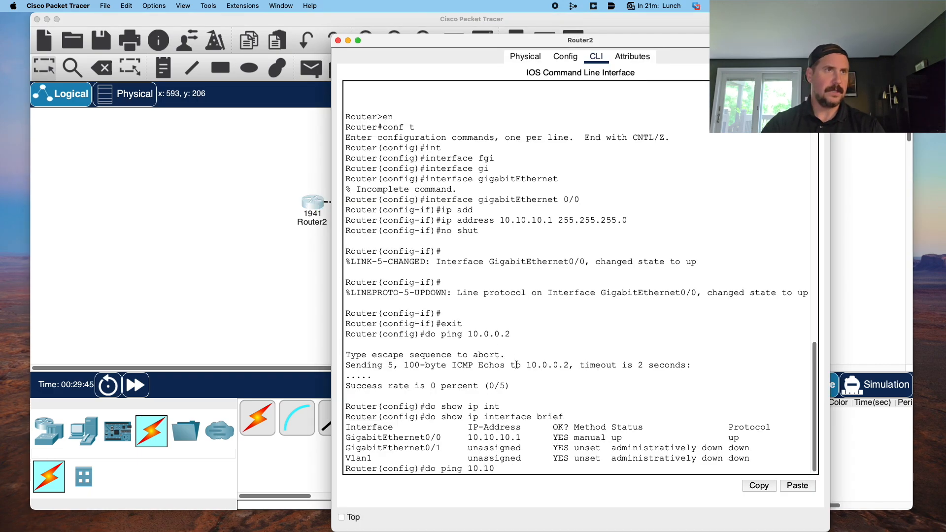
key(Return)
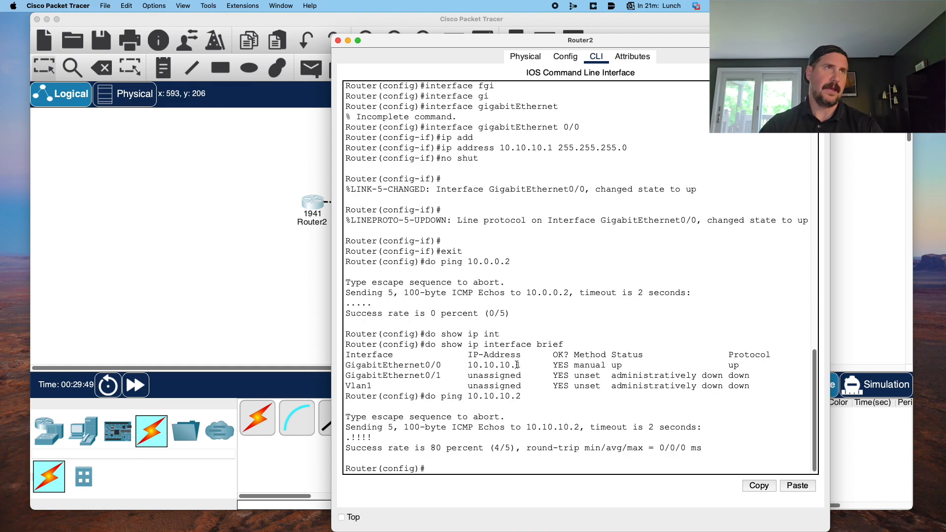
- Ping 10.10.10.1 from Router3's command line with the do ping command
click(306, 276)
click(532, 212)
click(529, 372)
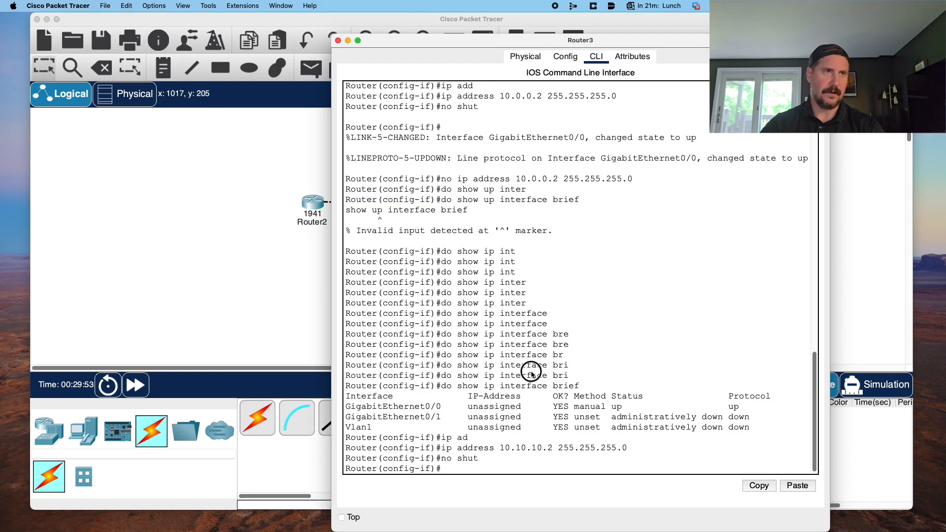
key(Up)
key(Down)
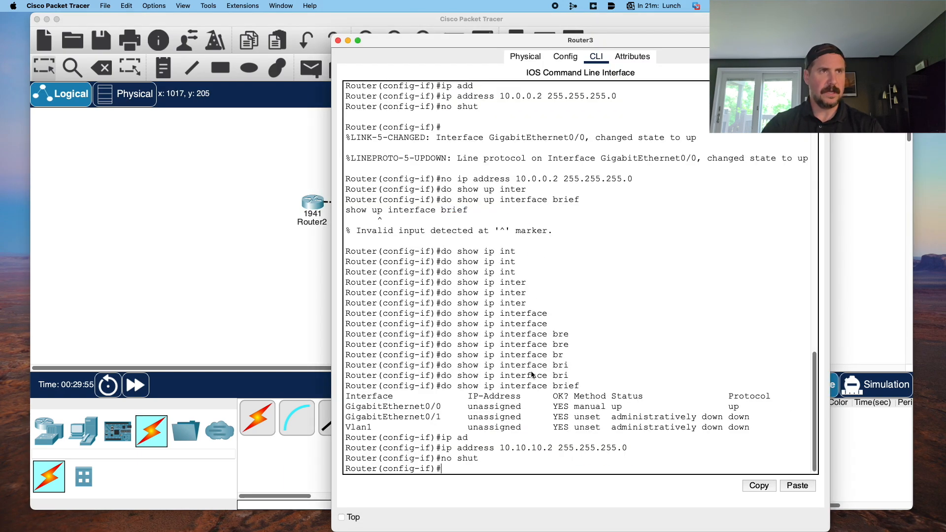
text(do ping 10.01.)
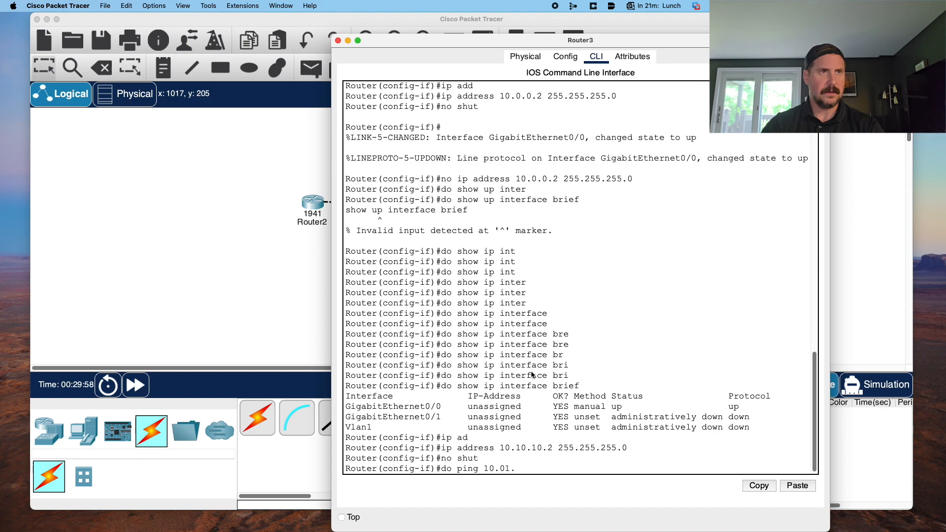
key(BackSpace)
text(10.10.10.1)
key(Return)
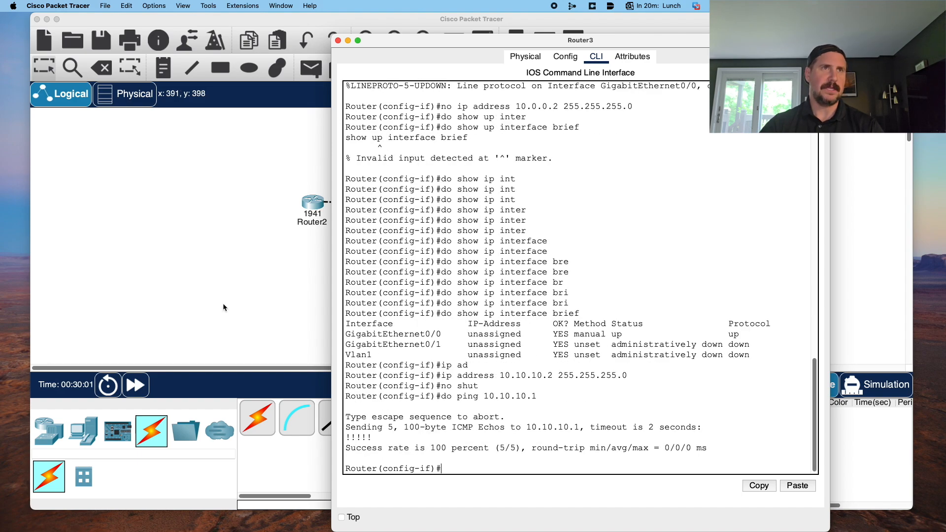
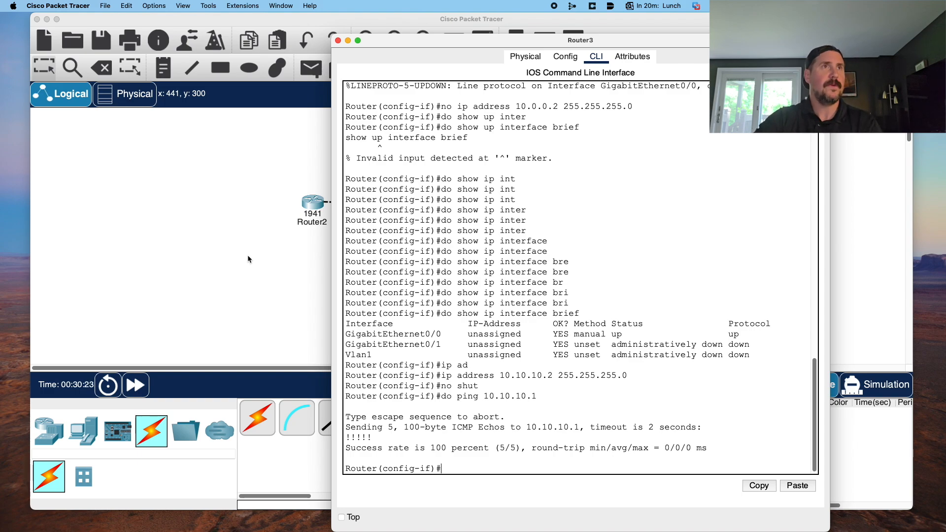
- On Router2, create loopback interface 0 from global configuration mode with the command interface l0
click(244, 249)
click(313, 203)
click(539, 405)
text(itnerf)
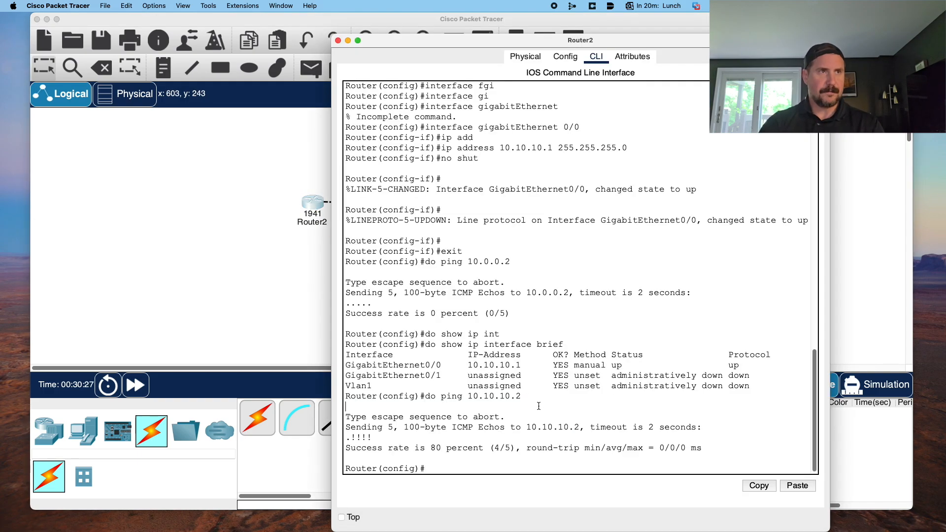
key(BackSpace)
key(BackSpace)
key(BackSpace)
key(BackSpace)
key(BackSpace)
text(nter)
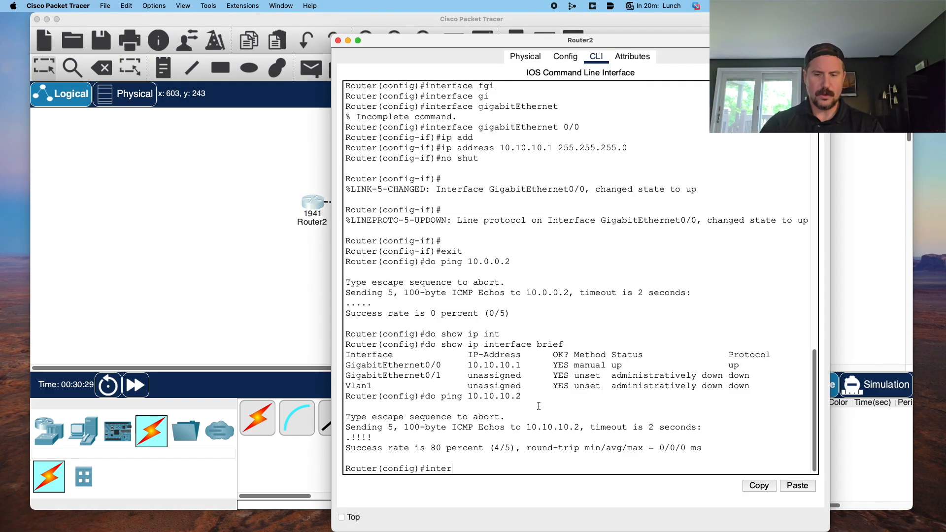
key(Tab)
text(l0)
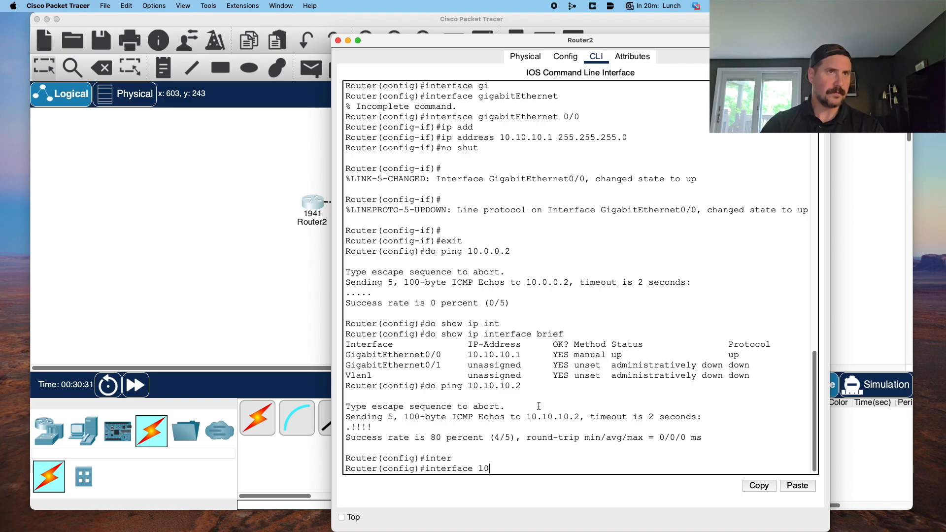
key(Return)
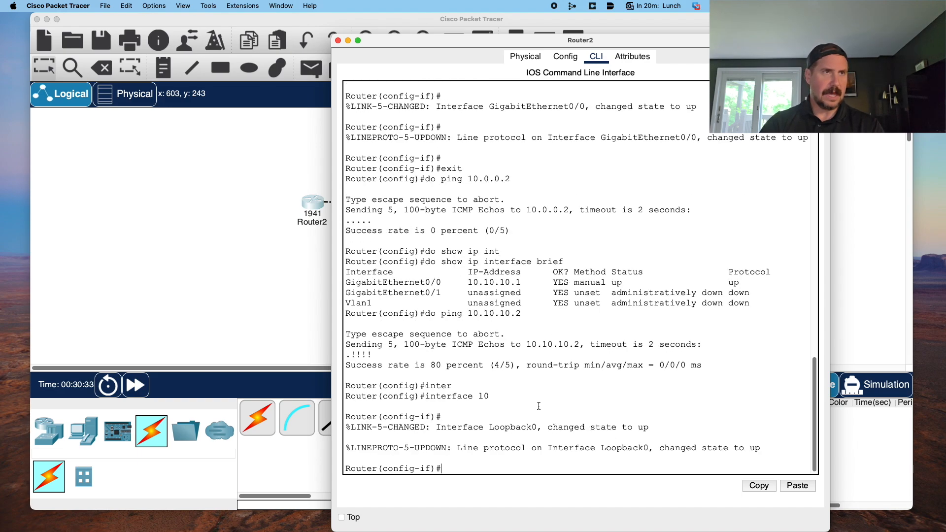
- Assign 11.11.11.1 with mask 255.255.255.255 to Router2's loopback 0 and enable the interface with no shut
text(ip address )
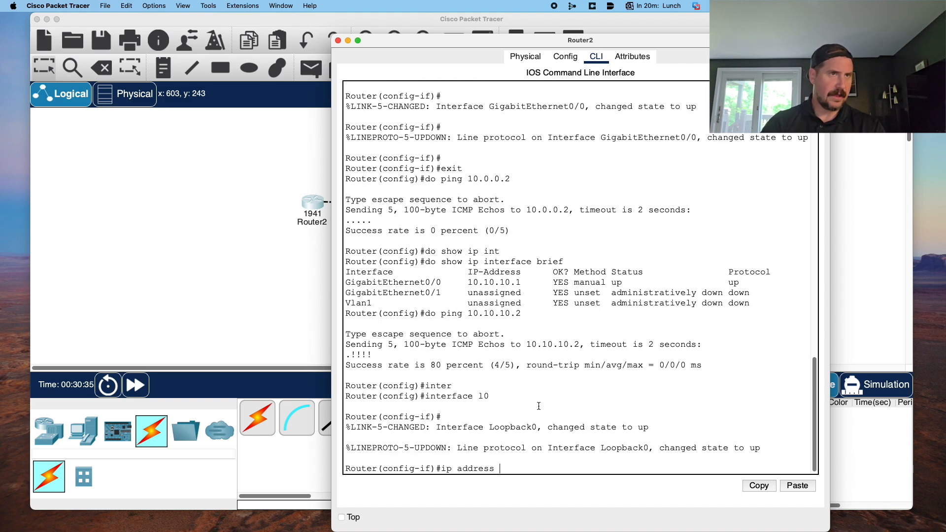
text(11.11.11.1)
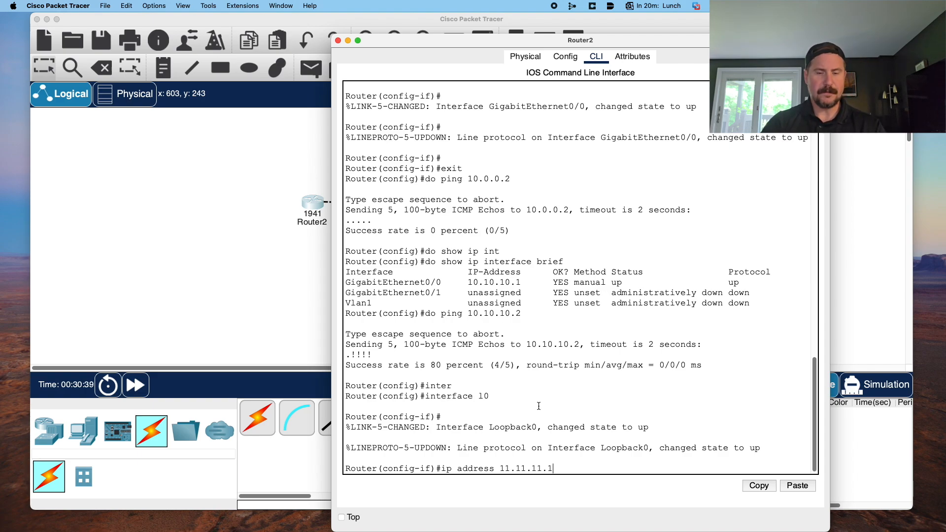
text( 255)
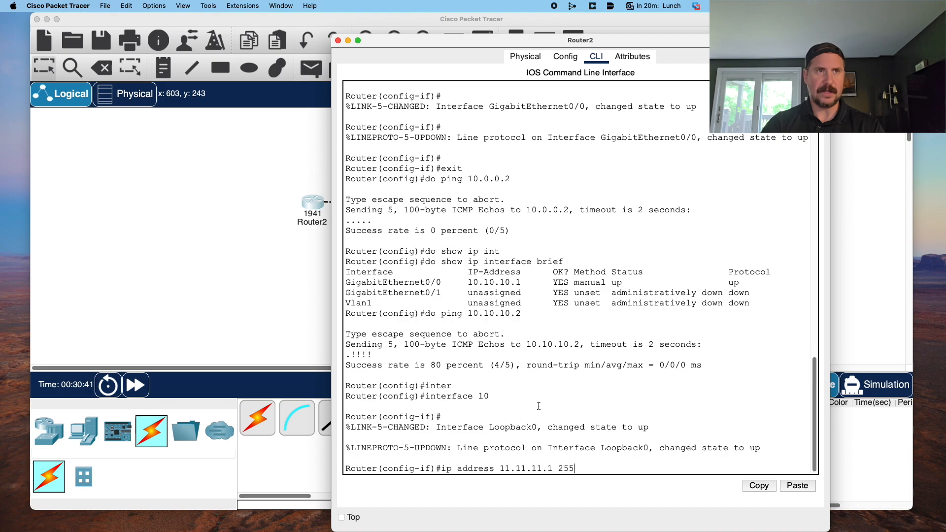
text(.255.255.255)
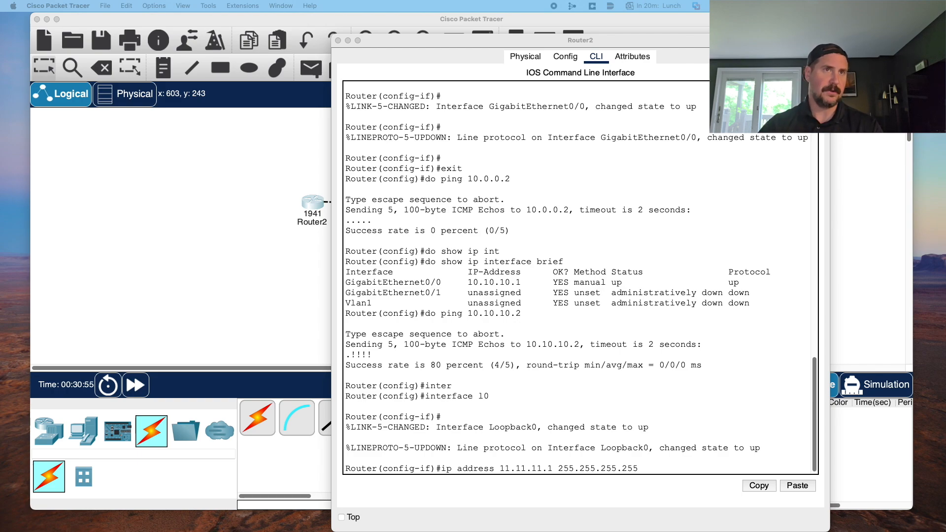
click(662, 470)
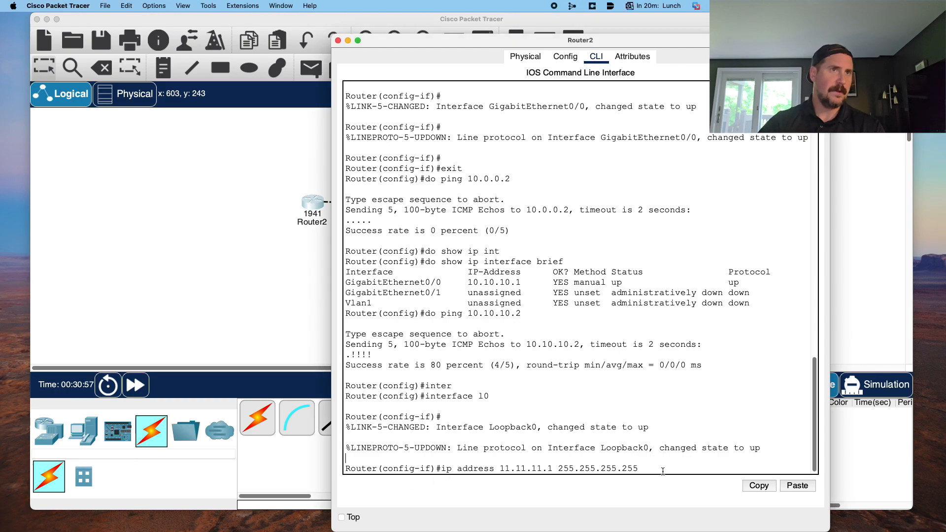
key(Return)
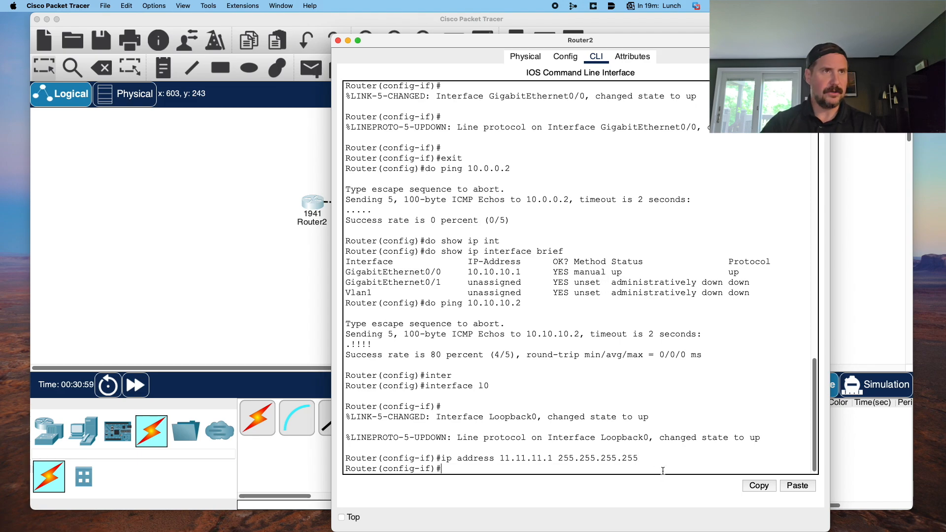
text(no shu)
text(t)
key(Return)
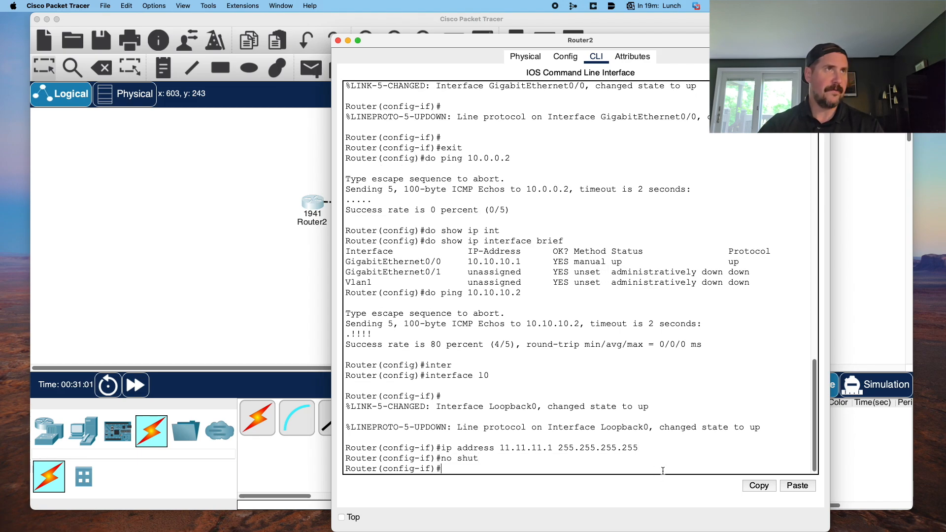
- On Router3, leave the current interface configuration and create loopback interface 0 with the command interface l0
click(223, 311)
click(536, 211)
text(exit)
key(Return)
text(inter)
key(Tab)
text(loo)
key(Tab)
key(BackSpace)
key(BackSpace)
key(BackSpace)
key(BackSpace)
key(BackSpace)
key(BackSpace)
key(BackSpace)
key(BackSpace)
text(0)
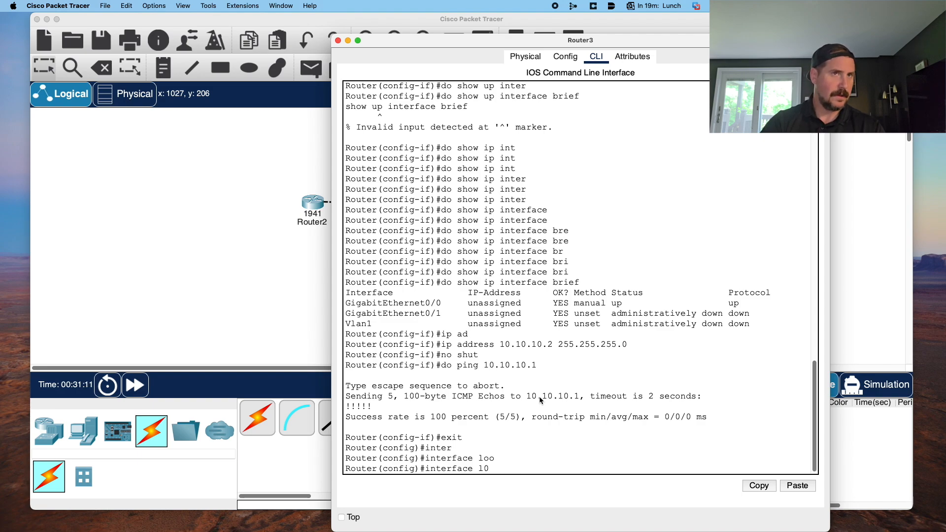
key(Return)
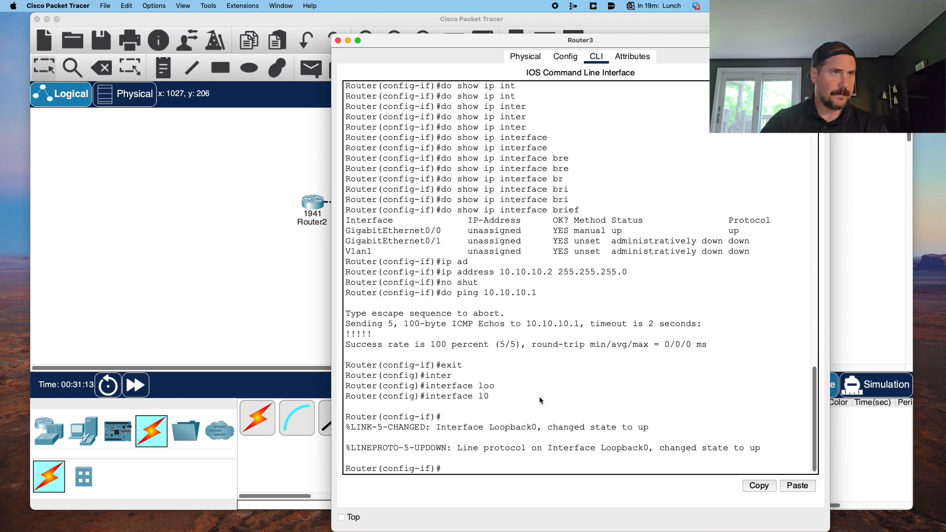
- Assign 12.12.12.2 with mask 255.255.255.255 to Router3's loopback 0 and return to global configuration mode
text(ip address 12.12.12.2)
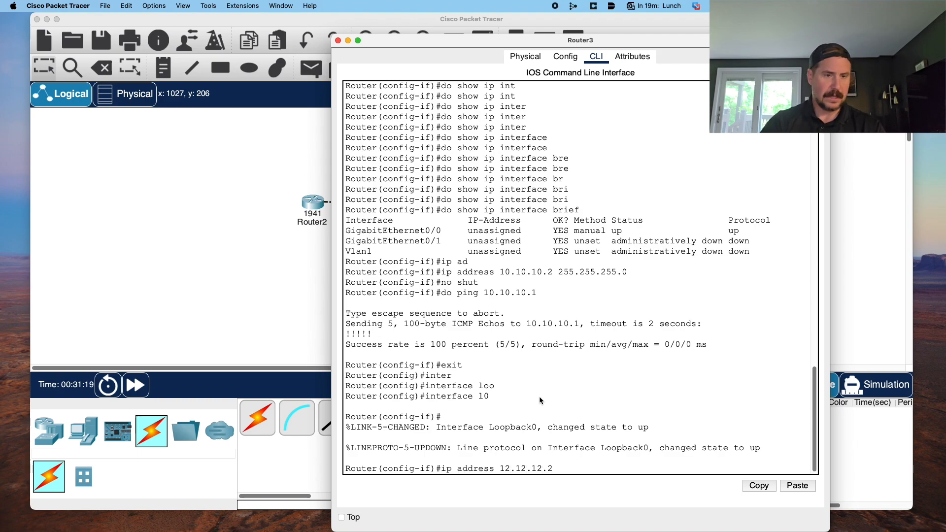
text( 255.255.255.255)
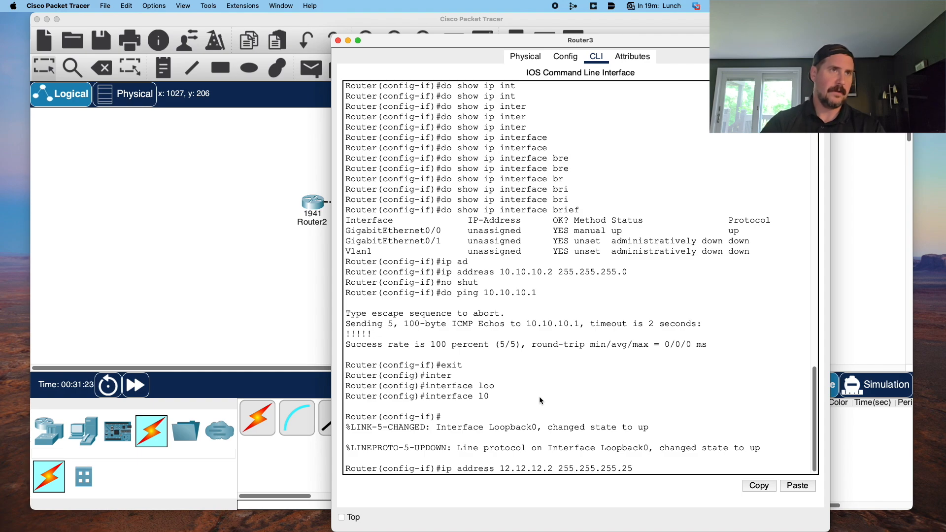
key(Return)
text(exit)
key(Return)
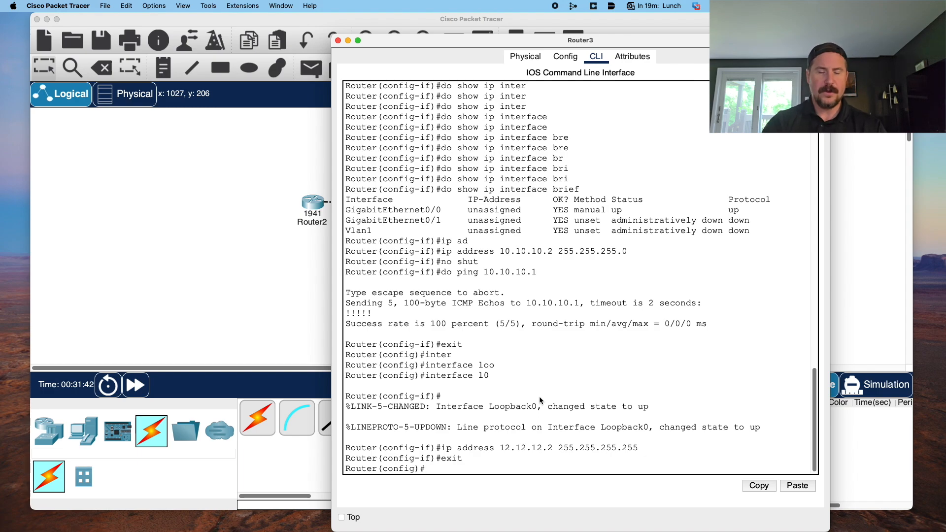
- Start OSPF routing process 1 on Router3, checking the command's available arguments, and begin a network statement
text(rout)
key(Tab)
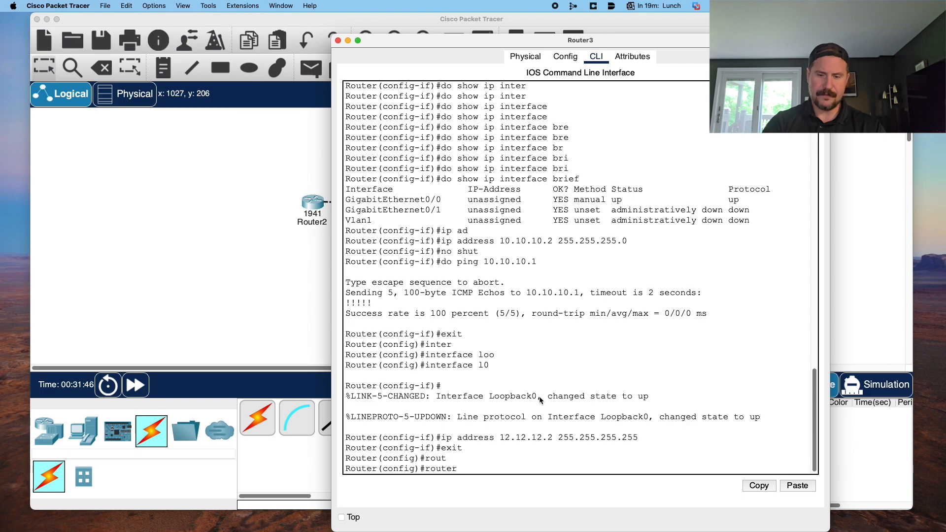
text(os)
key(Tab)
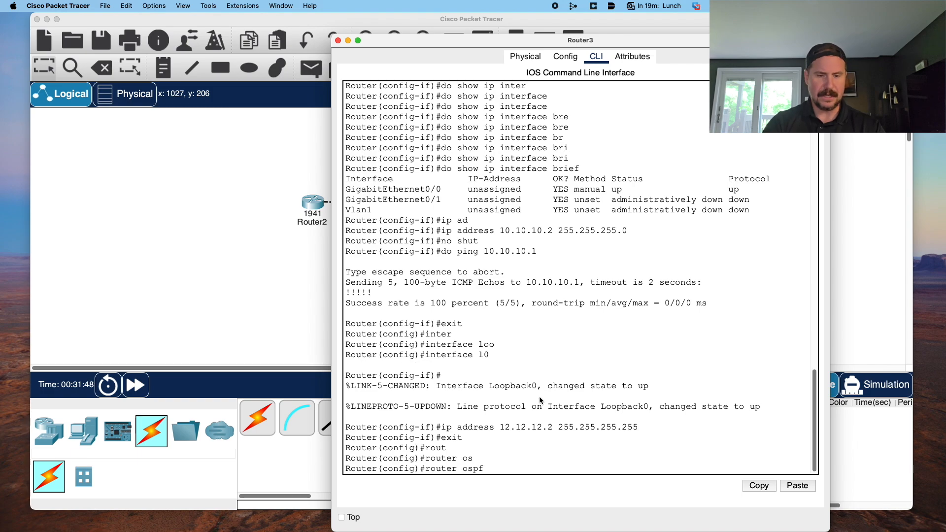
text(?)
text(1)
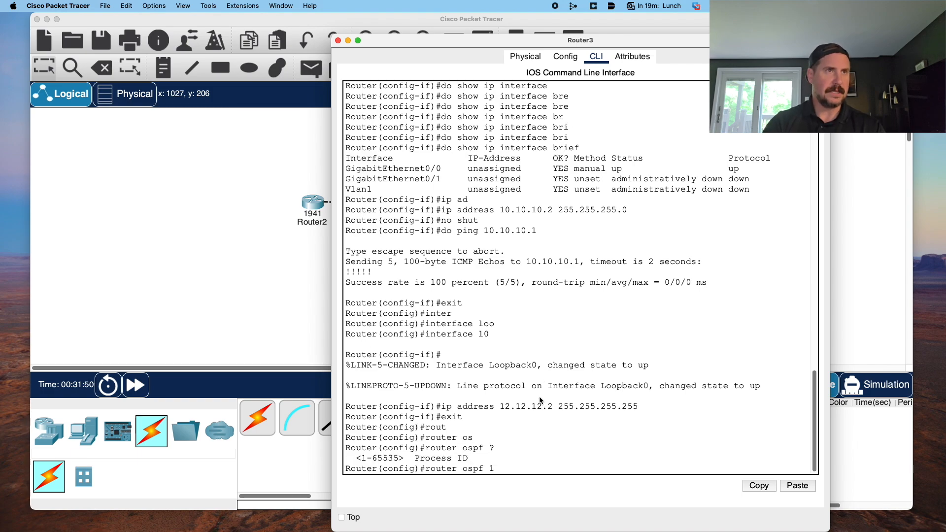
text( ?)
key(Return)
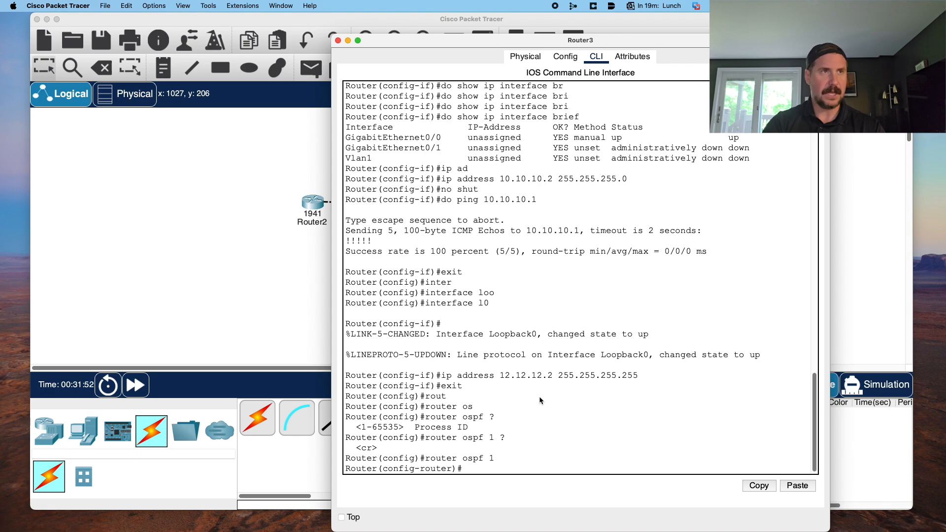
text(netw)
key(Tab)
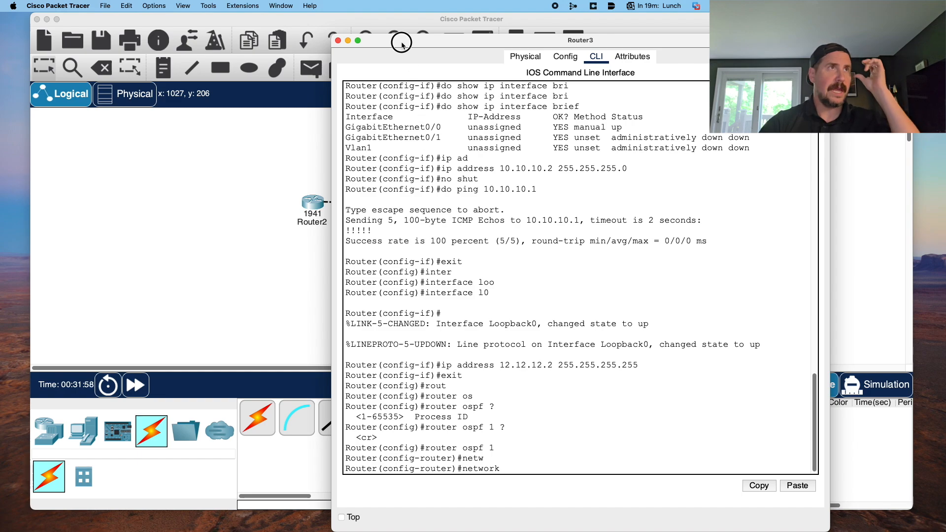
- Switch to Router2's command line, exit the loopback interface configuration and start OSPF routing process 1
drag(401, 41, 531, 42)
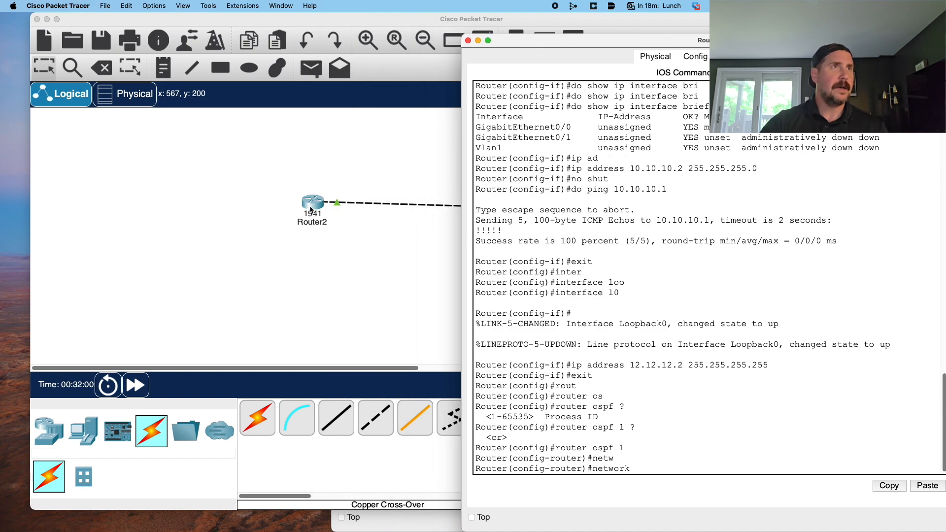
click(306, 264)
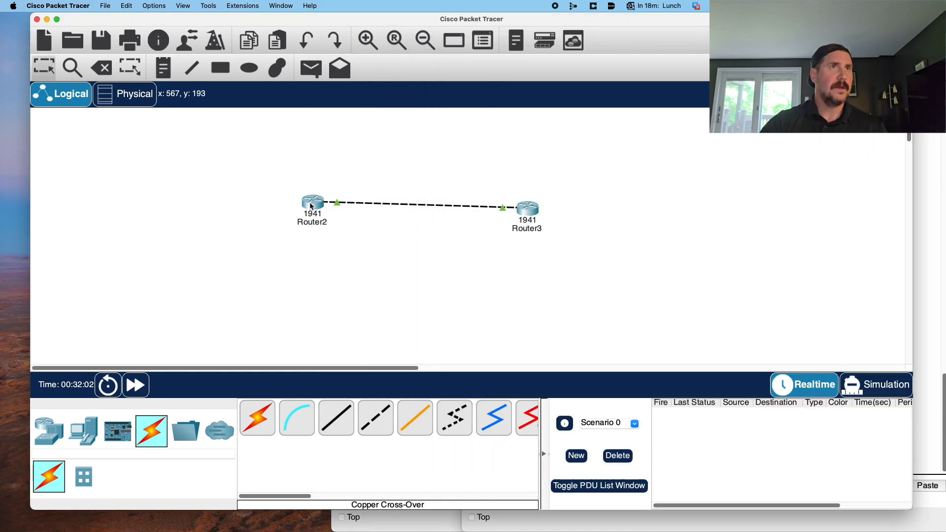
mouse_move(310, 206)
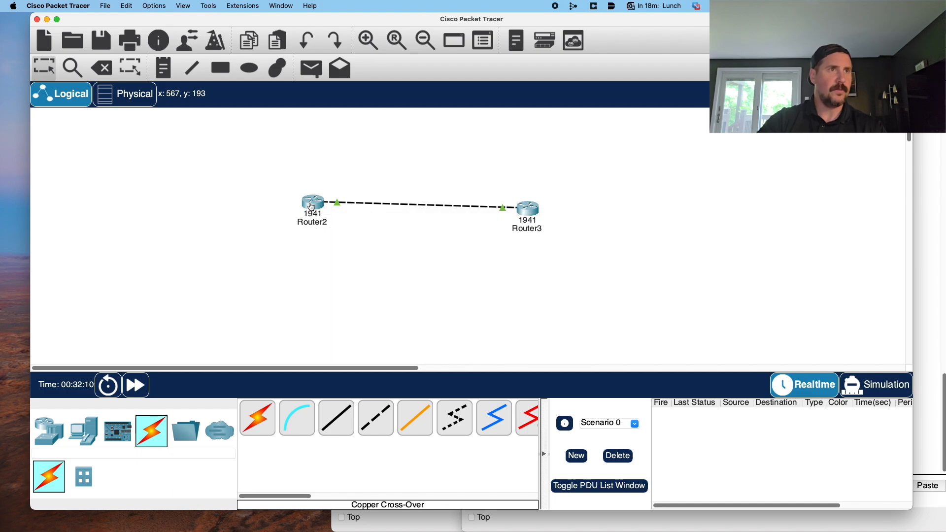
click(311, 206)
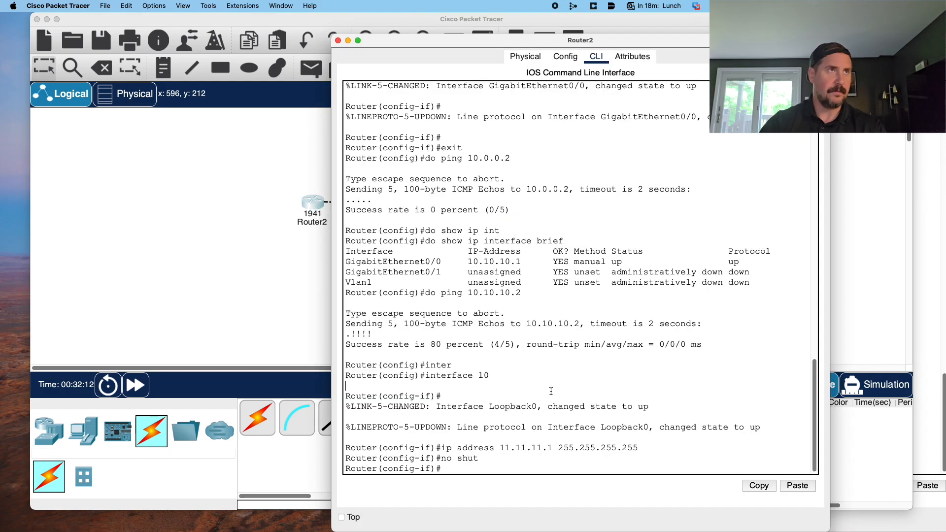
text(exit)
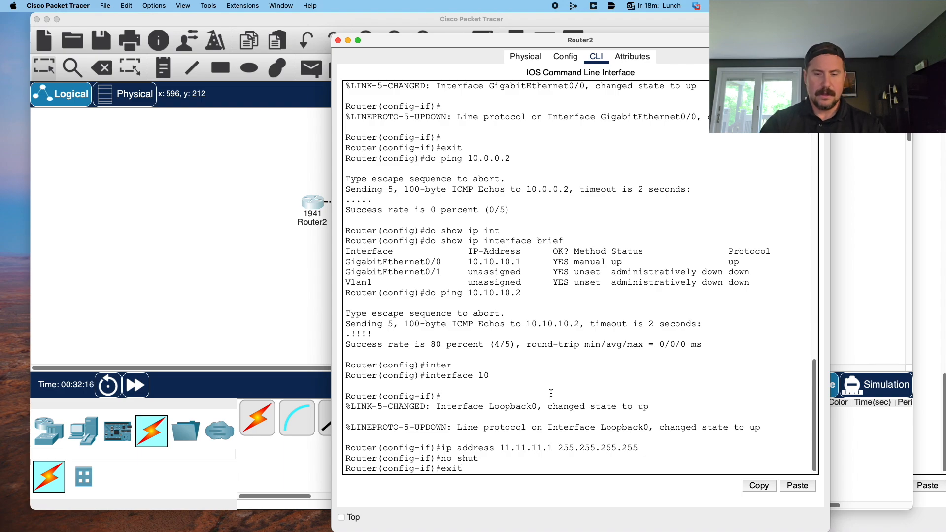
key(Return)
text(rout)
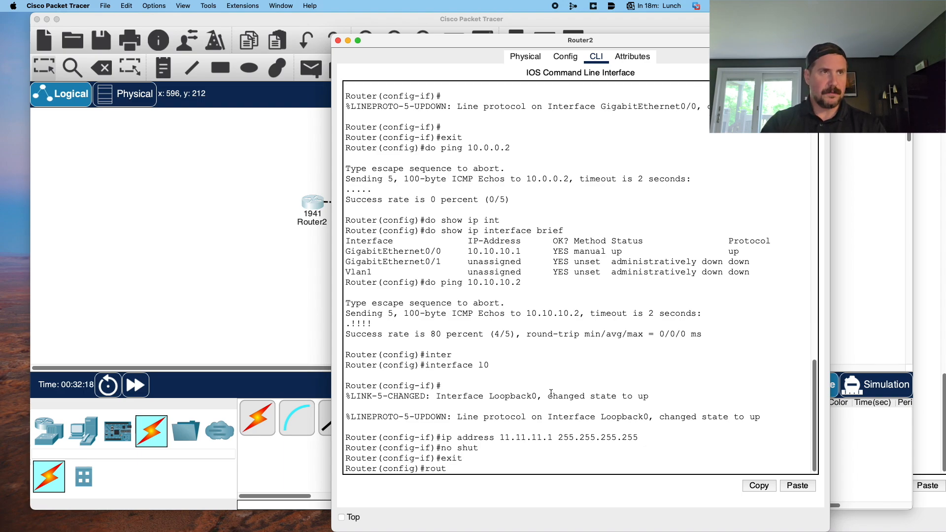
key(Tab)
text(os)
key(Tab)
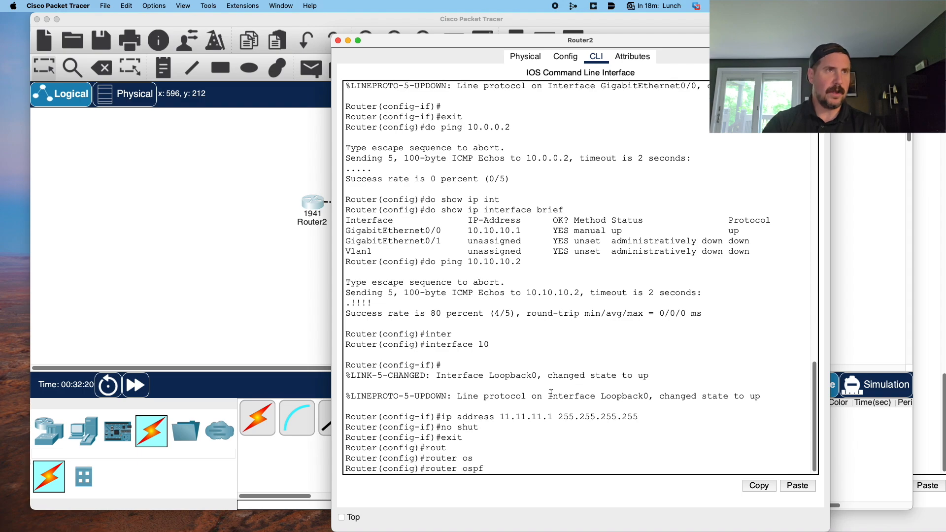
text(1)
key(Return)
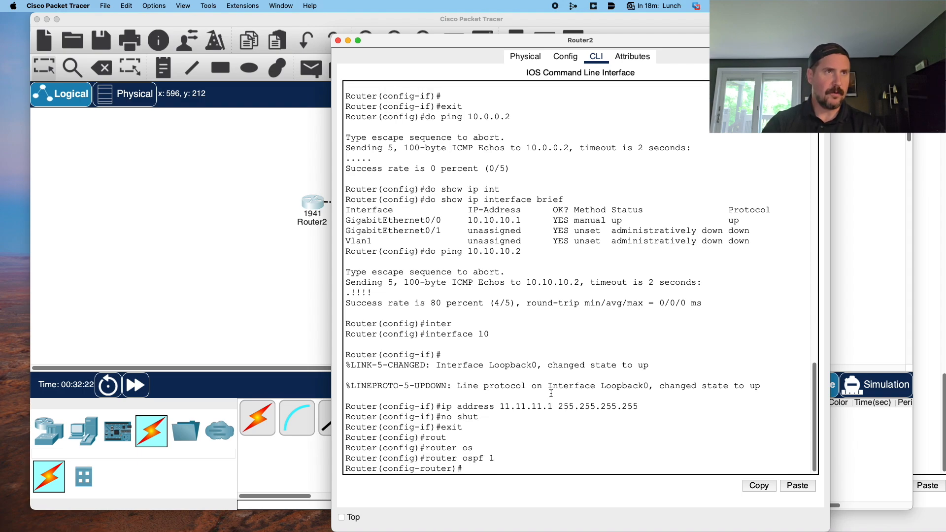
- Add network 10.10.10.0 with wildcard mask 0.0.0.255 to area 0 in Router2's OSPF process
text(ne)
key(Tab)
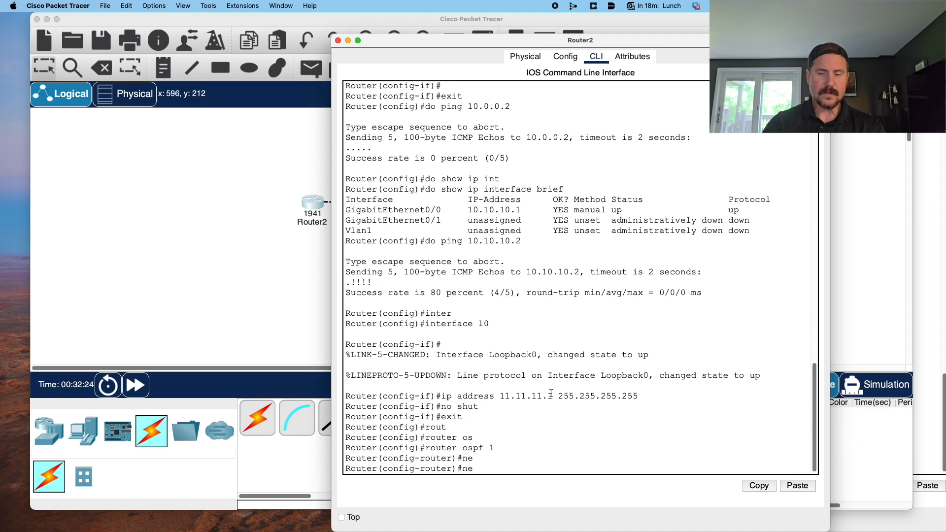
text(tw)
key(Tab)
text(10.)
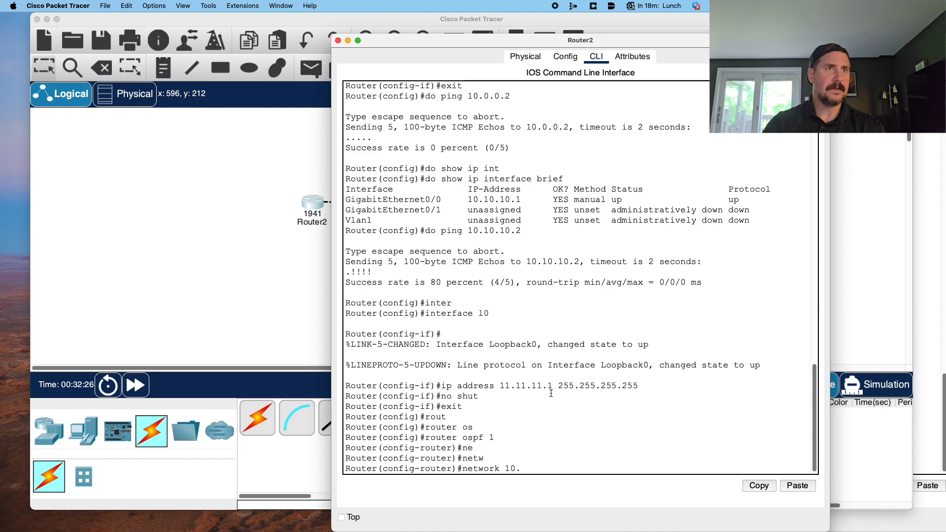
text(.1)
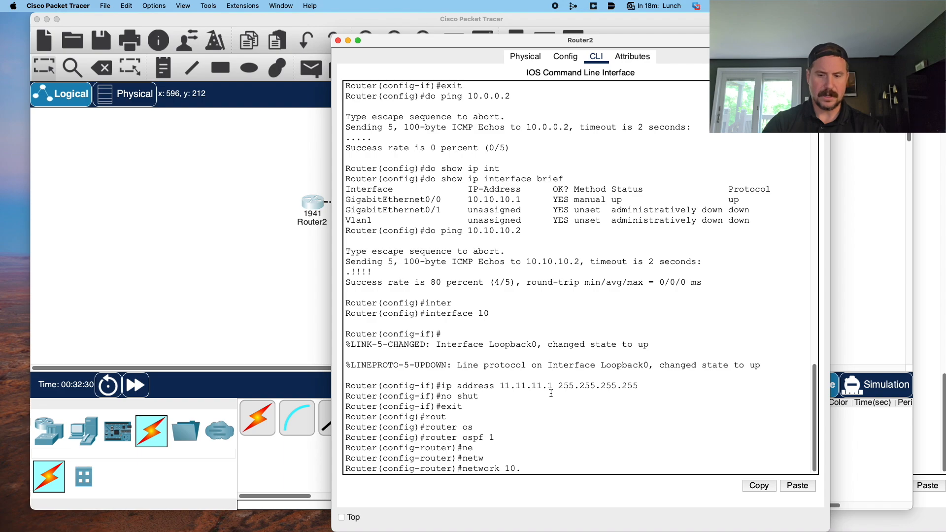
key(BackSpace)
text(10.10)
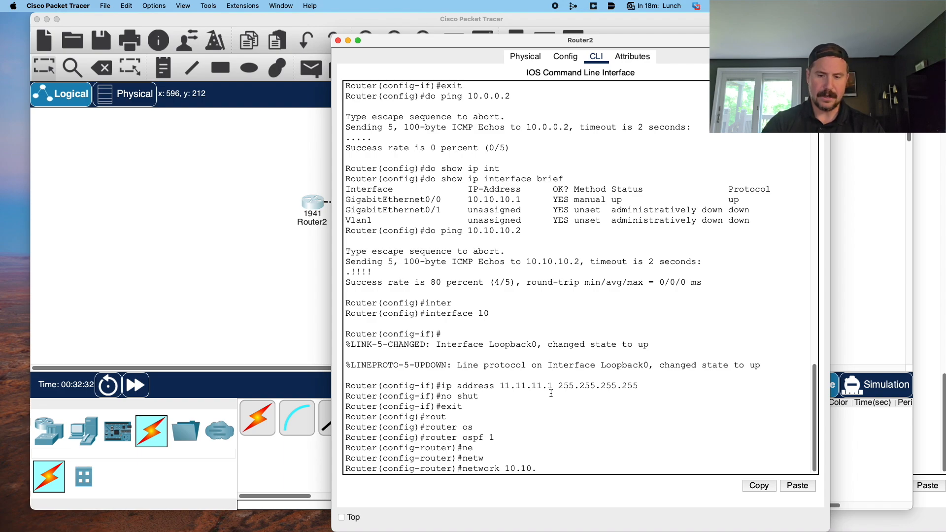
text(.0)
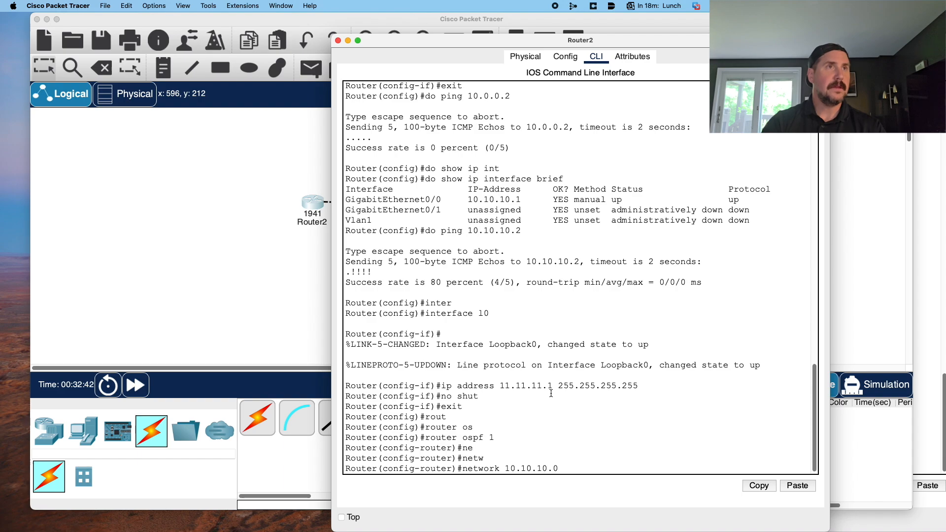
text(0)
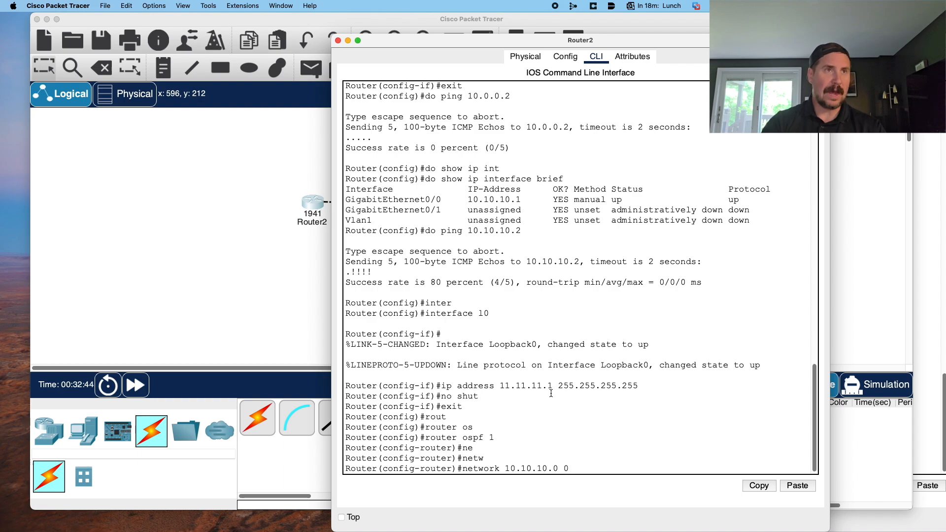
text(.0.0.)
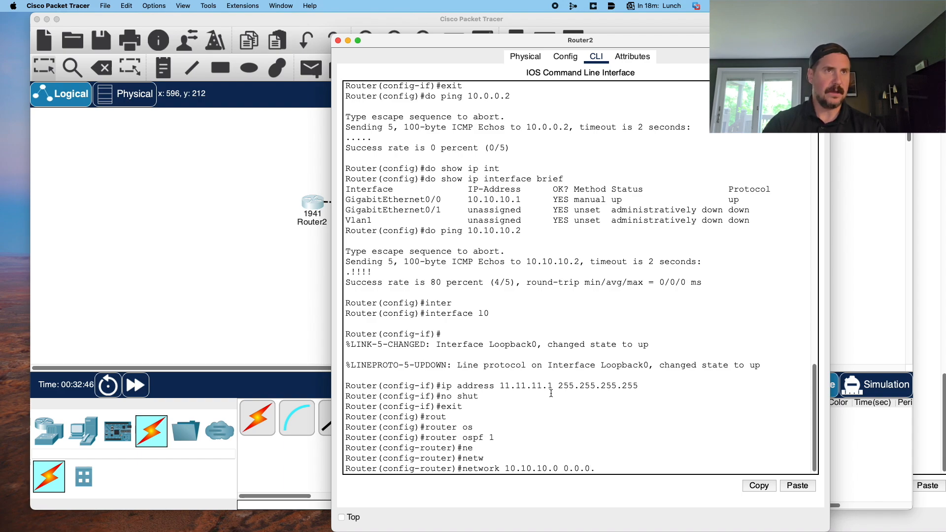
text(255)
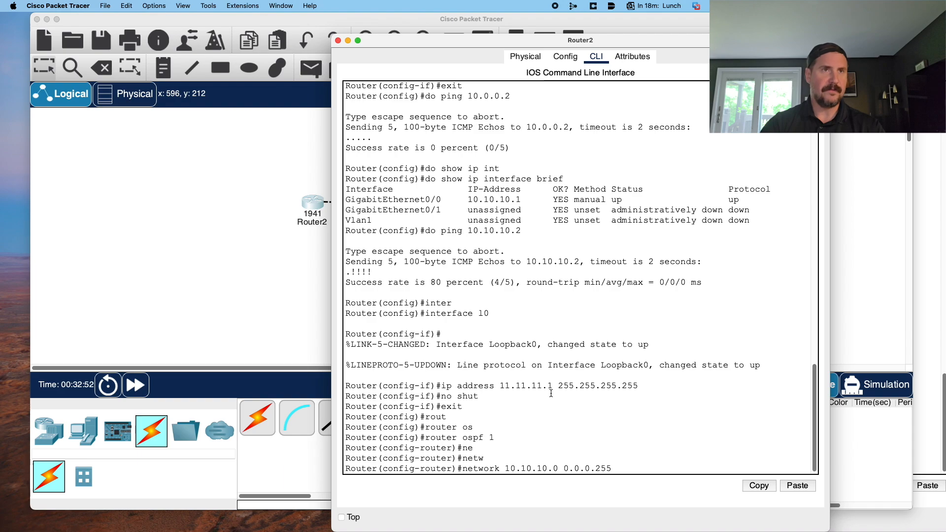
text(are)
key(Tab)
text(0)
key(Return)
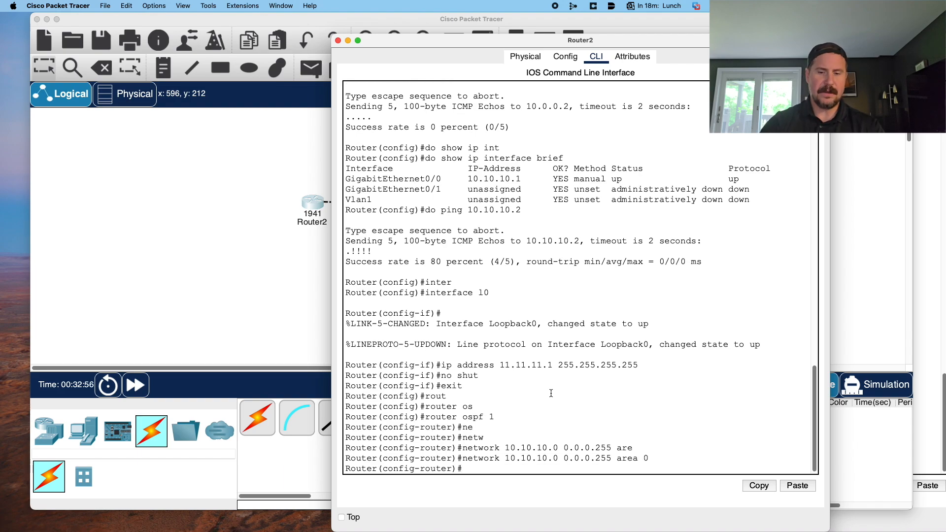
text(netqw)
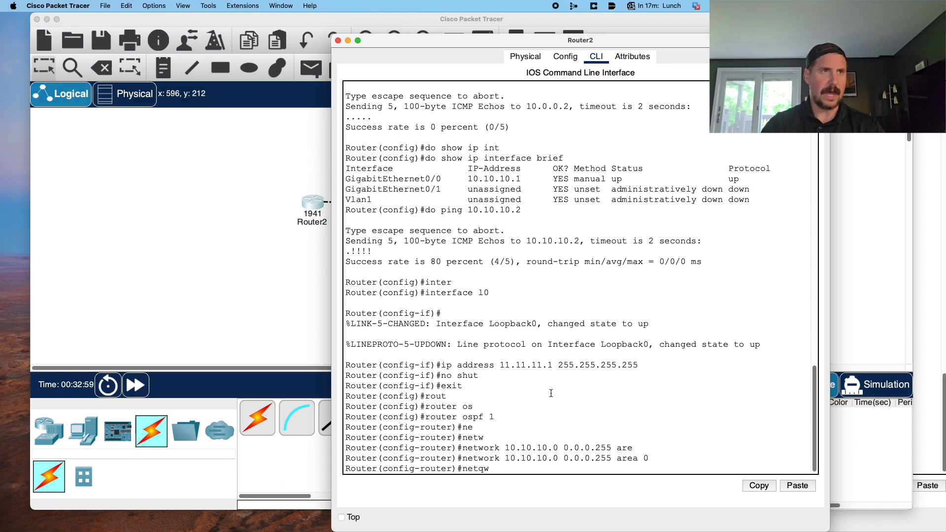
key(BackSpace)
key(BackSpace)
text(wo)
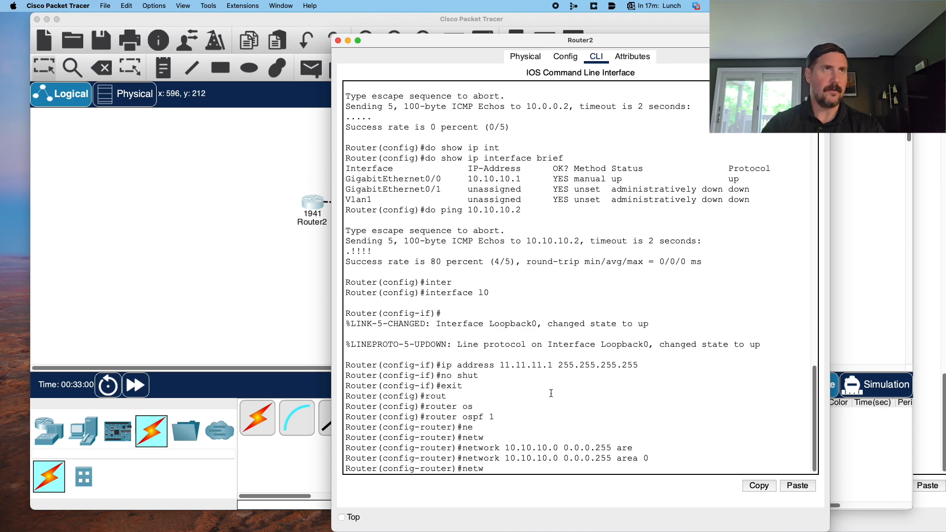
key(Tab)
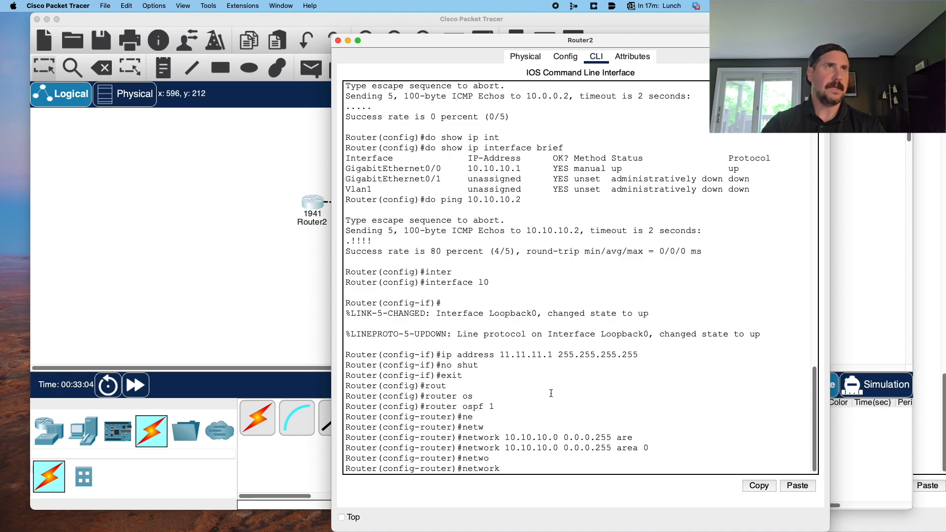
key(BackSpace)
key(BackSpace)
key(BackSpace)
key(BackSpace)
key(BackSpace)
key(BackSpace)
key(BackSpace)
key(BackSpace)
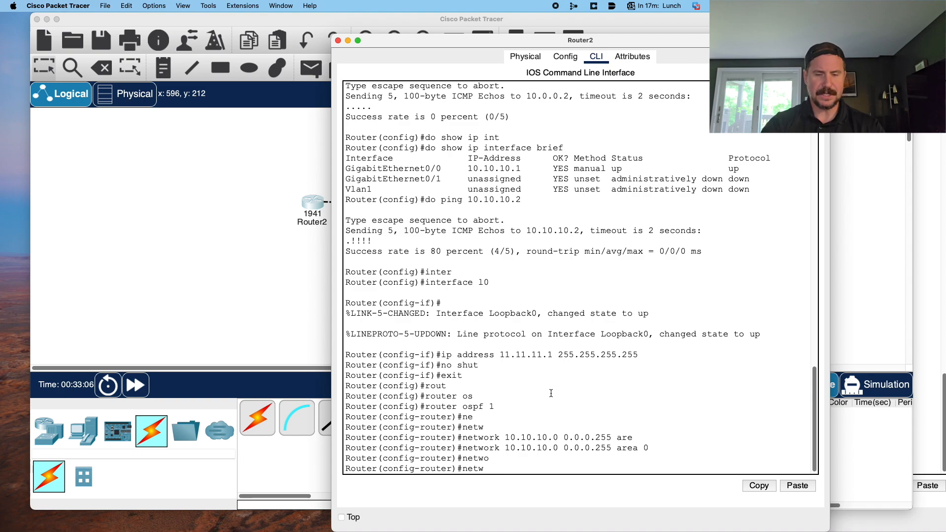
- Display Router2's interface addresses and status from router configuration mode with do show ip interface brief
text(d)
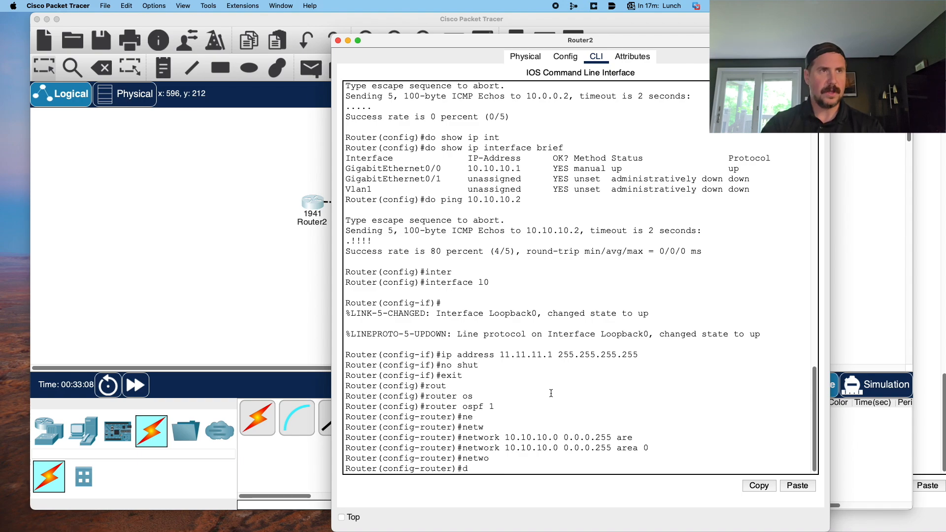
text(o show ip i)
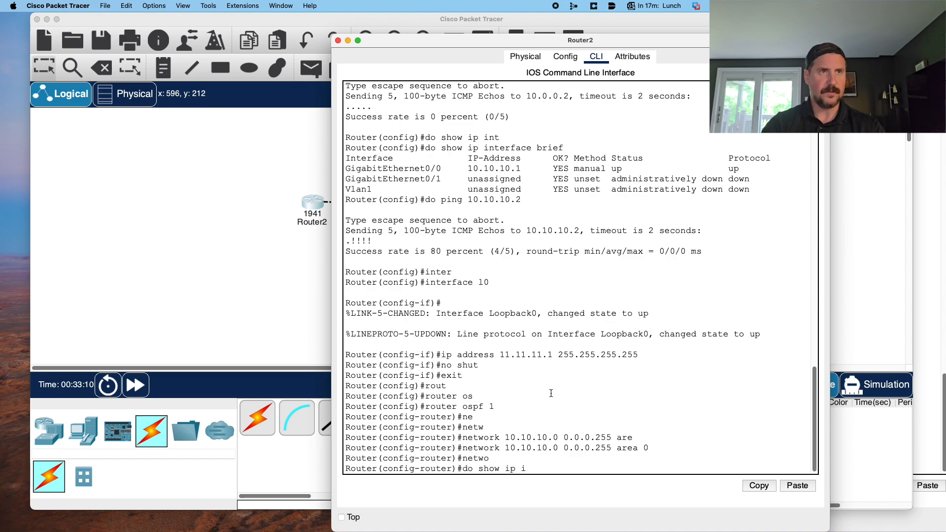
text(nterface brief)
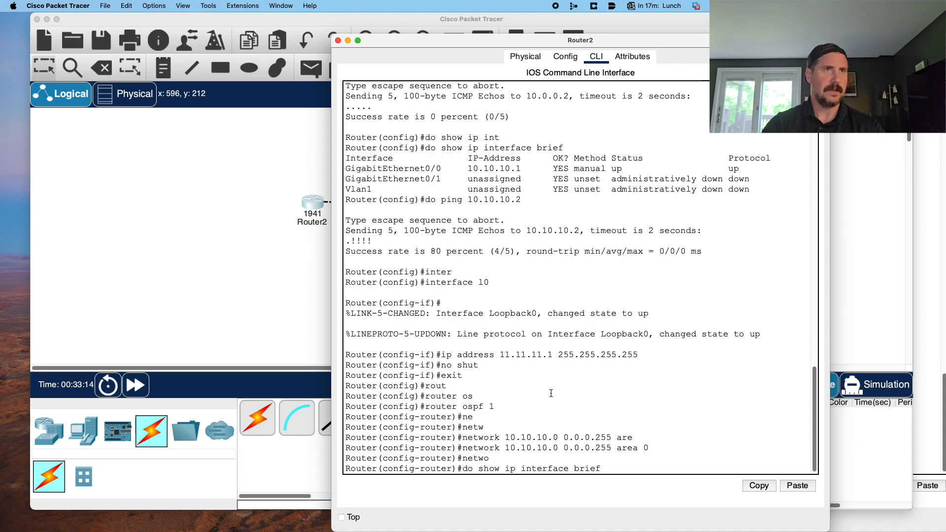
key(Return)
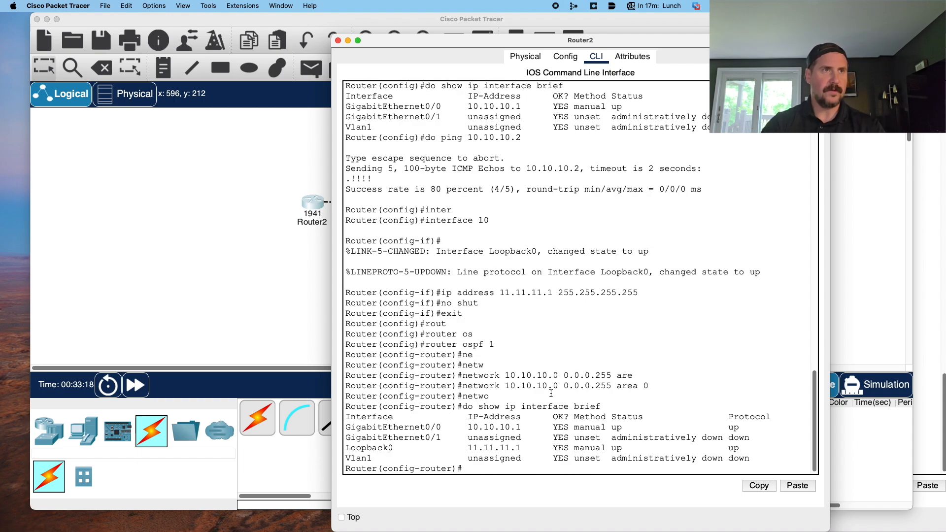
- Add network 11.11.11.0 with wildcard mask 0.0.0.0 to area 0 in Router2's OSPF process
text(netwr)
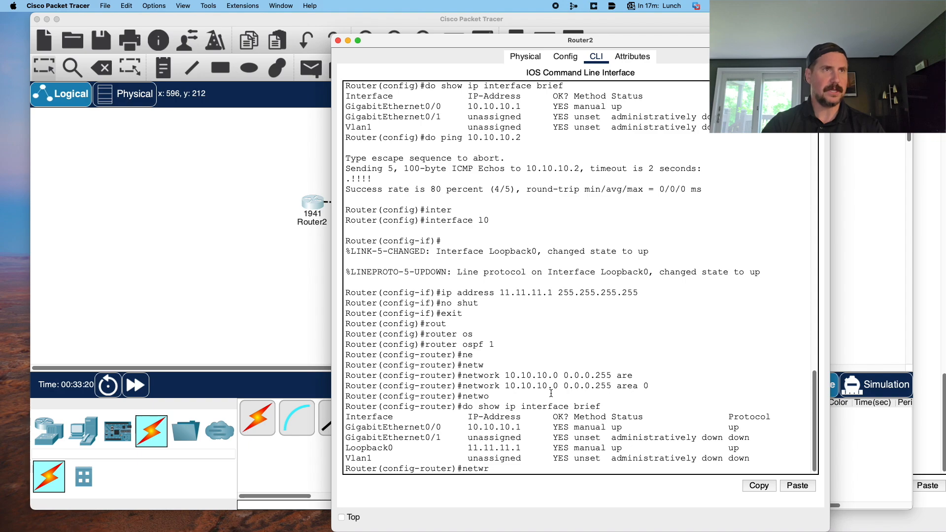
key(BackSpace)
text(ork)
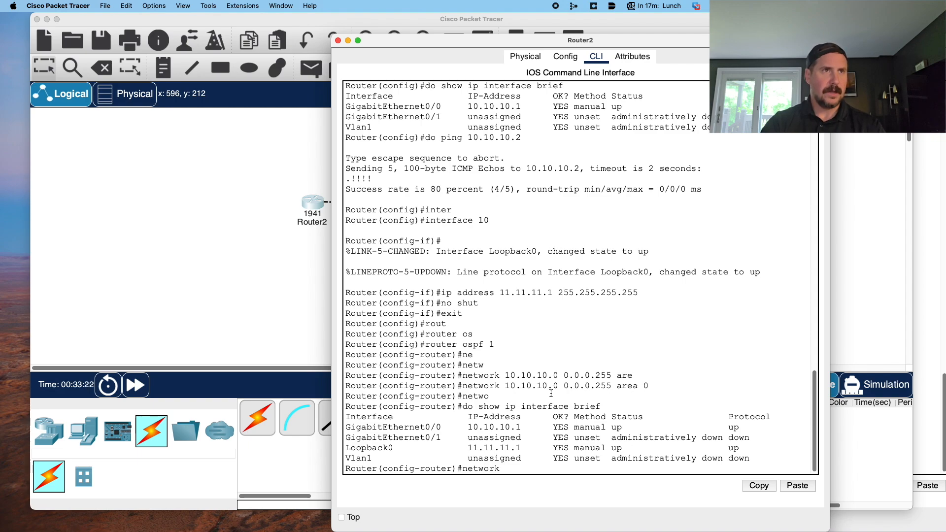
text( 11.11.11.)
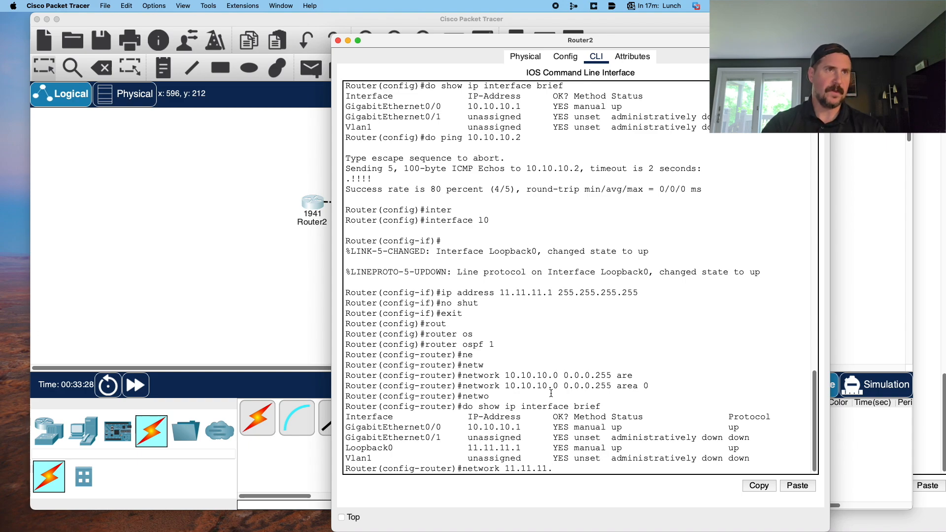
text(0 )
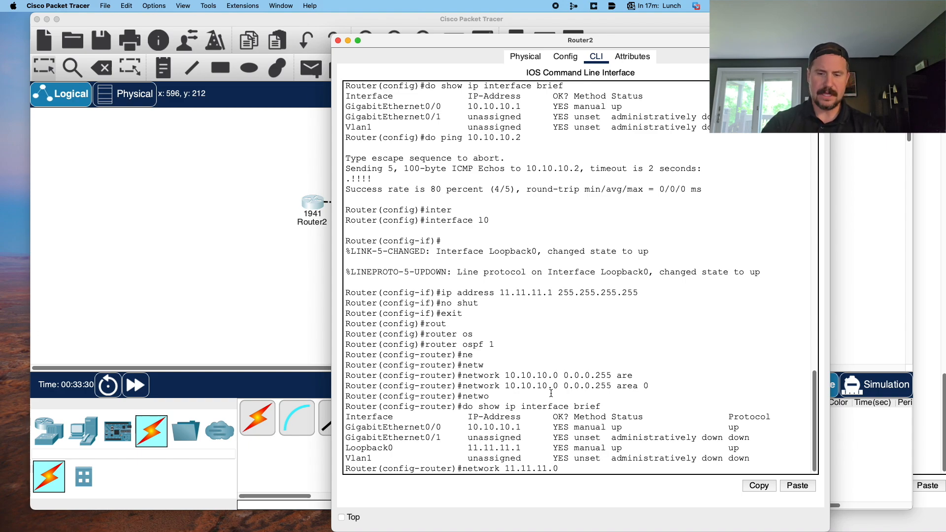
text(0.0.0.0)
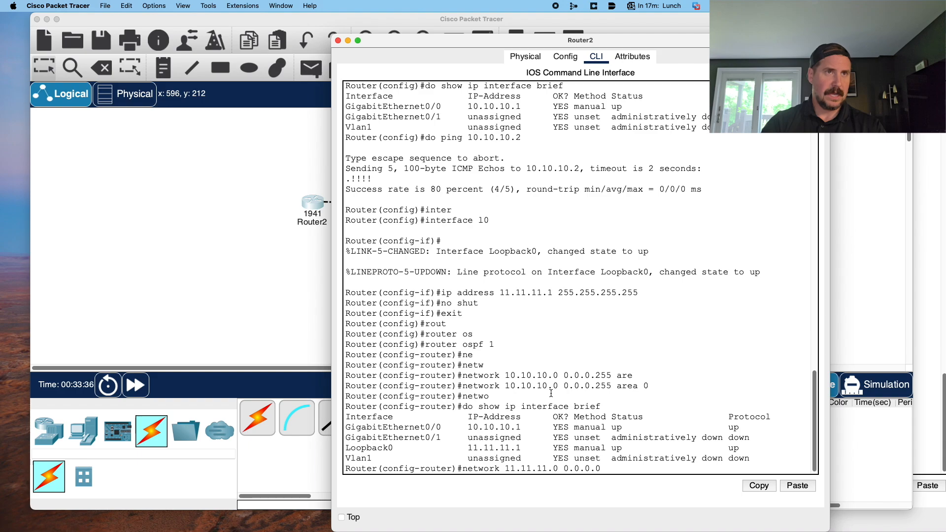
text(area 0)
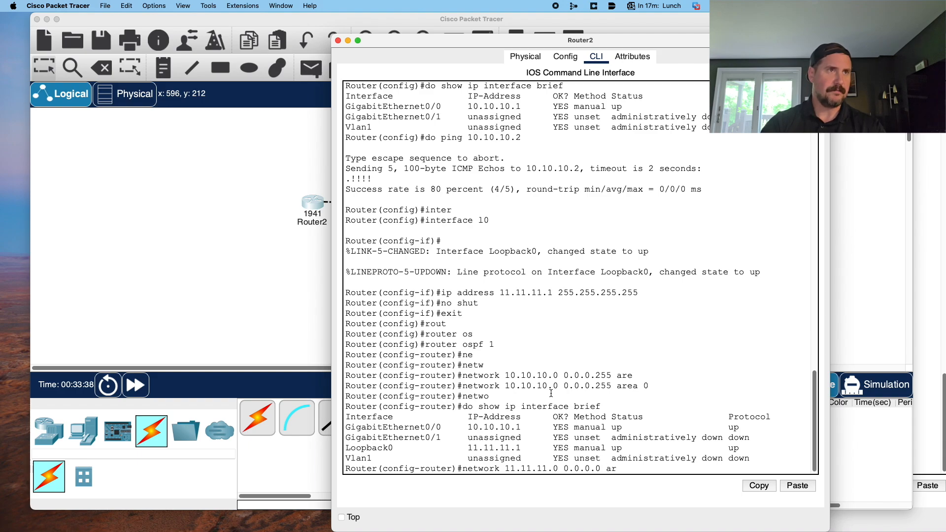
key(Tab)
text(0)
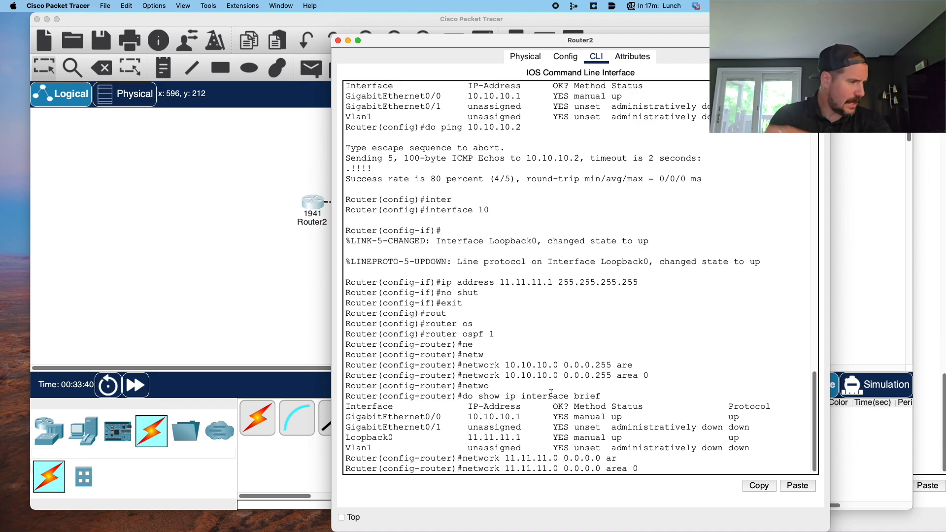
key(Return)
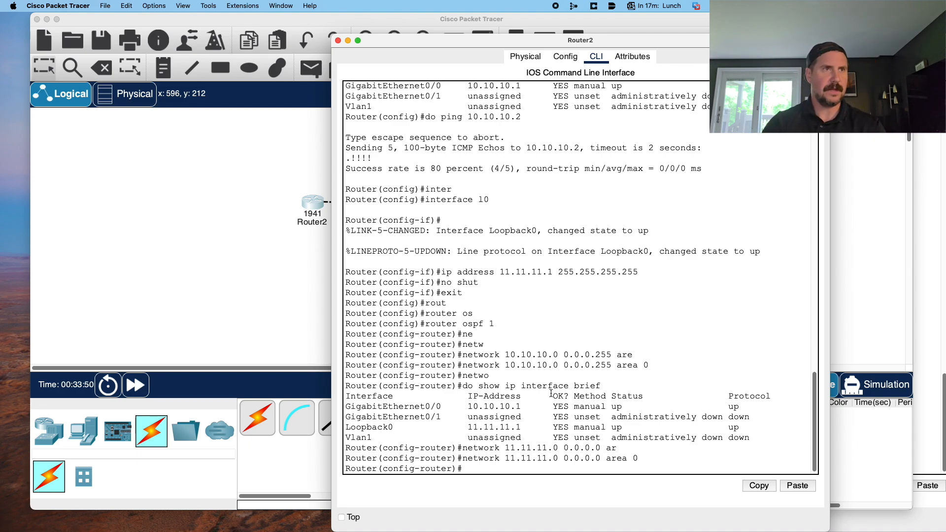
- Set Router2's OSPF router ID to 1.1.1.1, checking the command's expected argument format first
text(rou)
key(Tab)
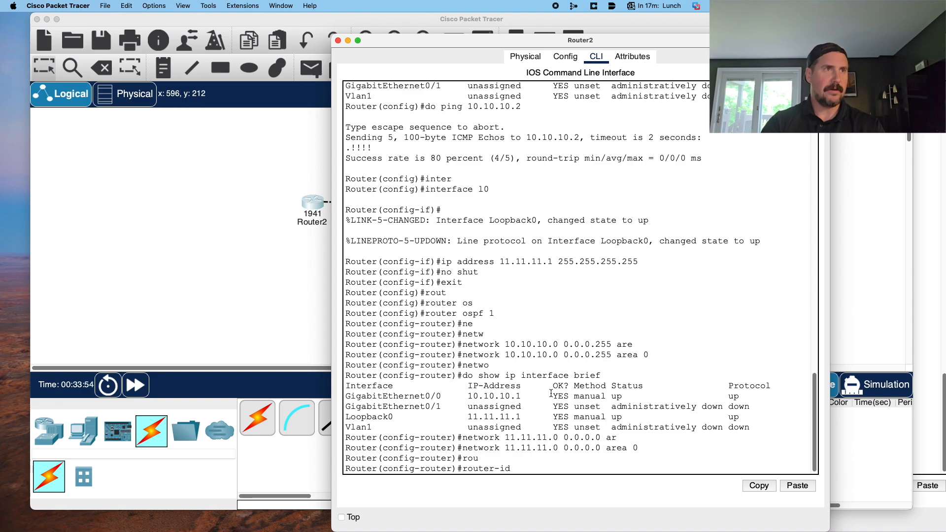
text(?)
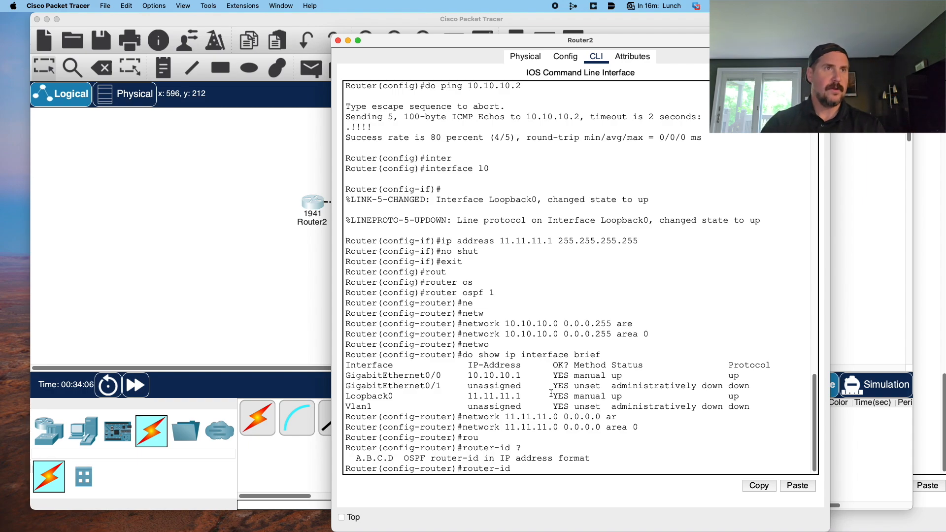
text(1.1.1.1)
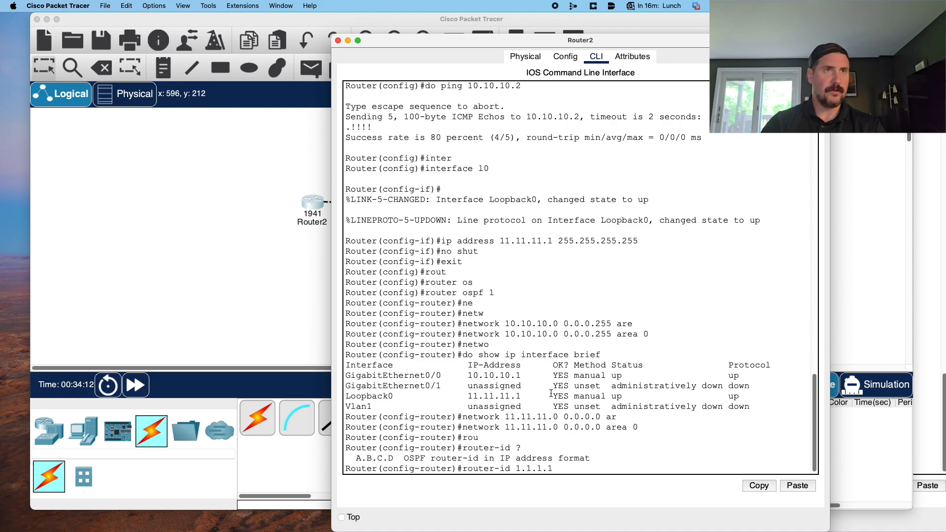
key(Return)
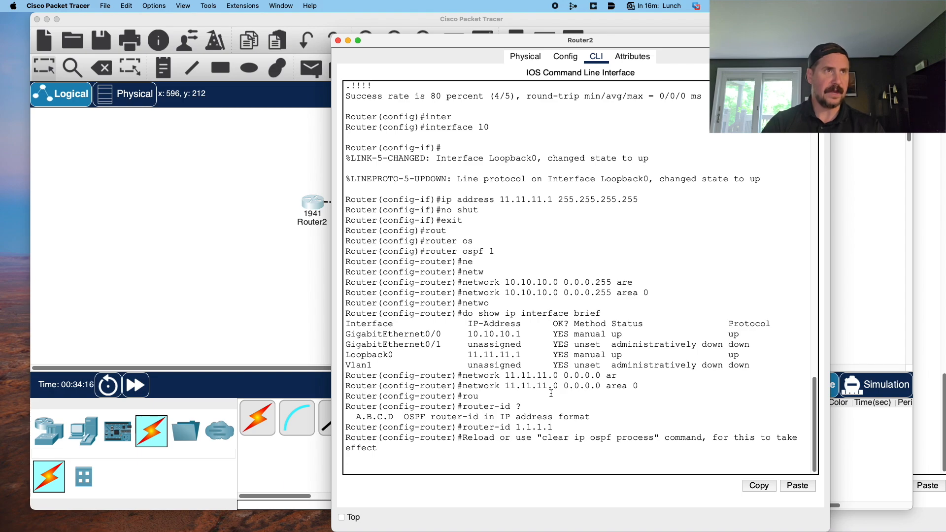
key(Return)
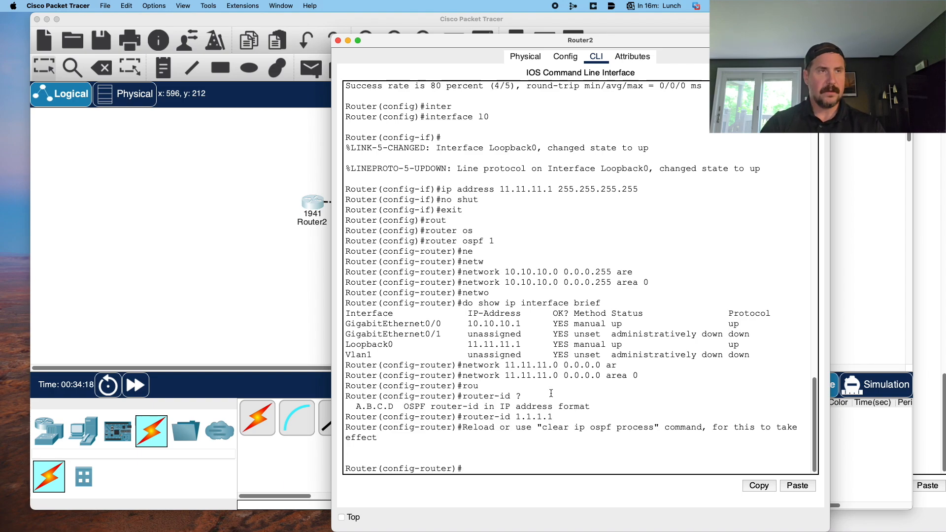
- Try to reset the OSPF process by running clear ip ospf process directly in router configuration mode
text(lear ip osp)
key(Tab)
text(f)
key(Tab)
text(process)
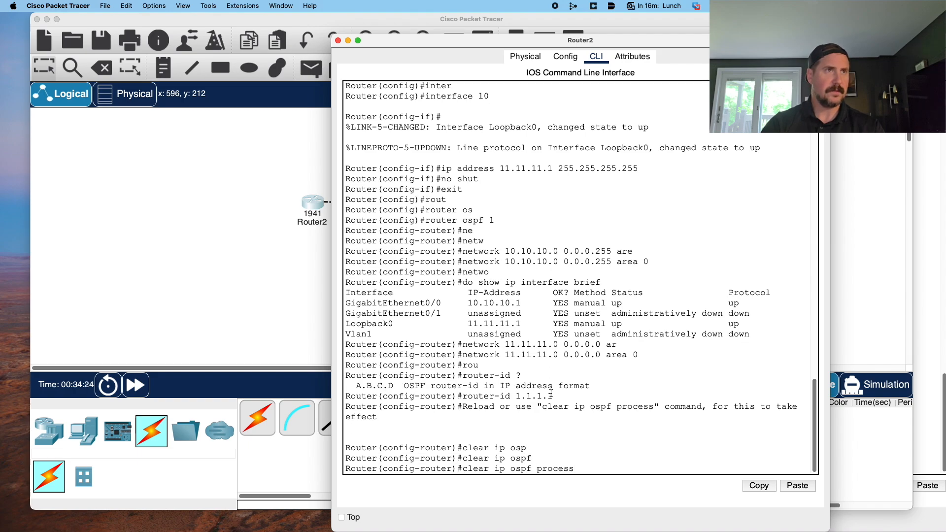
key(Return)
- Reset all OSPF processes on Router2 by running do clear ip ospf process and answering yes to the reset
key(Up)
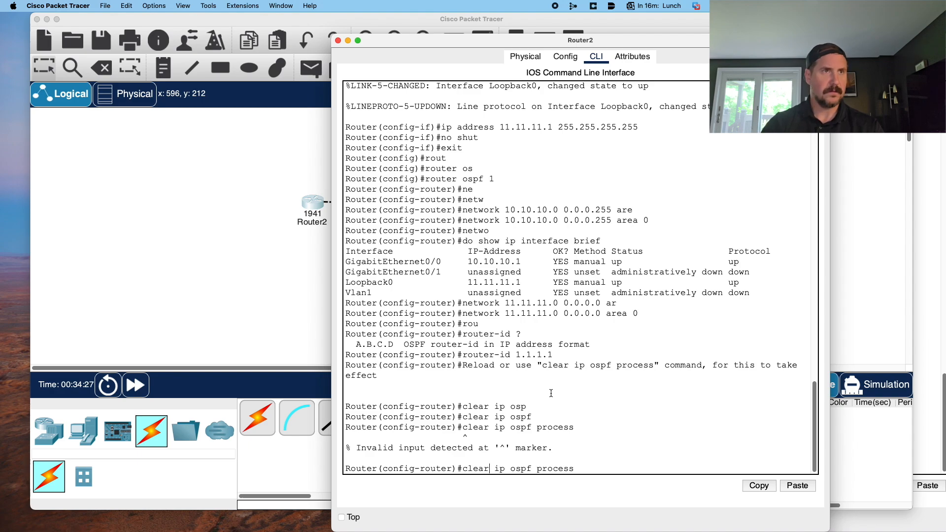
text(do)
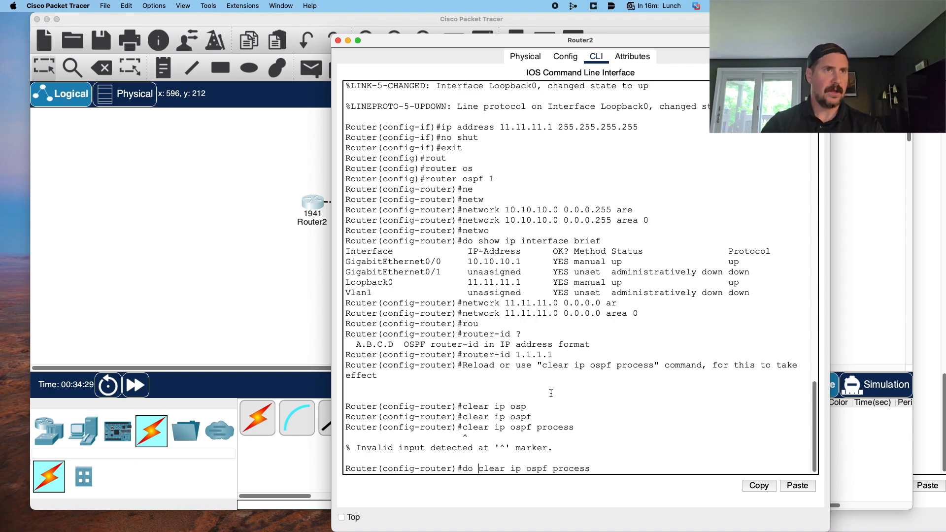
key(Return)
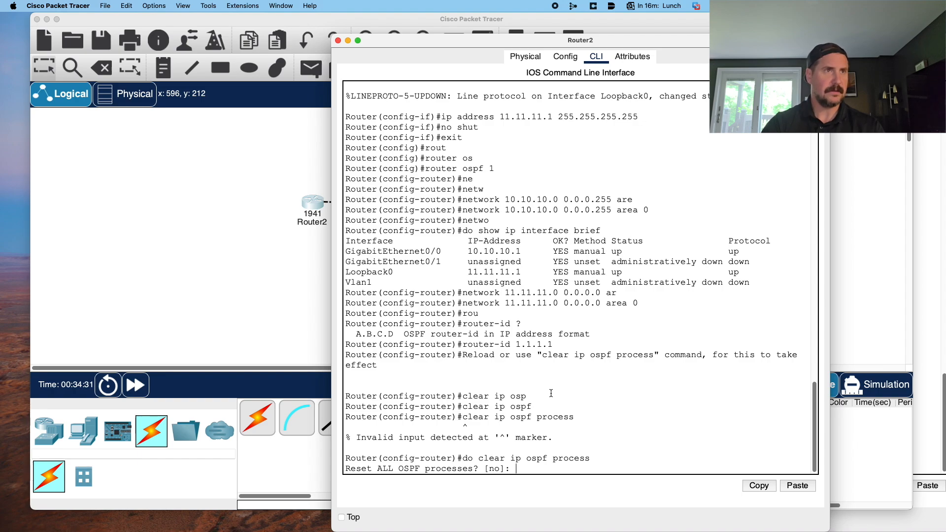
text(yes)
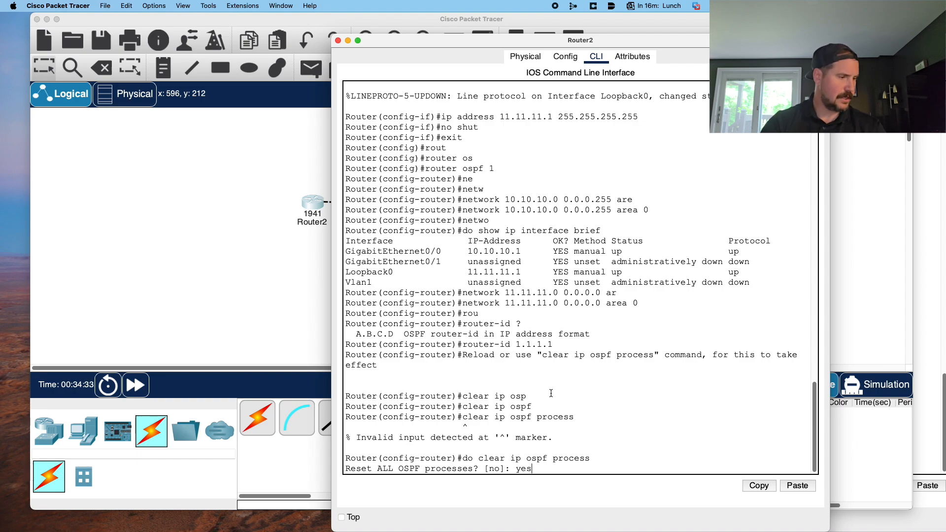
key(Return)
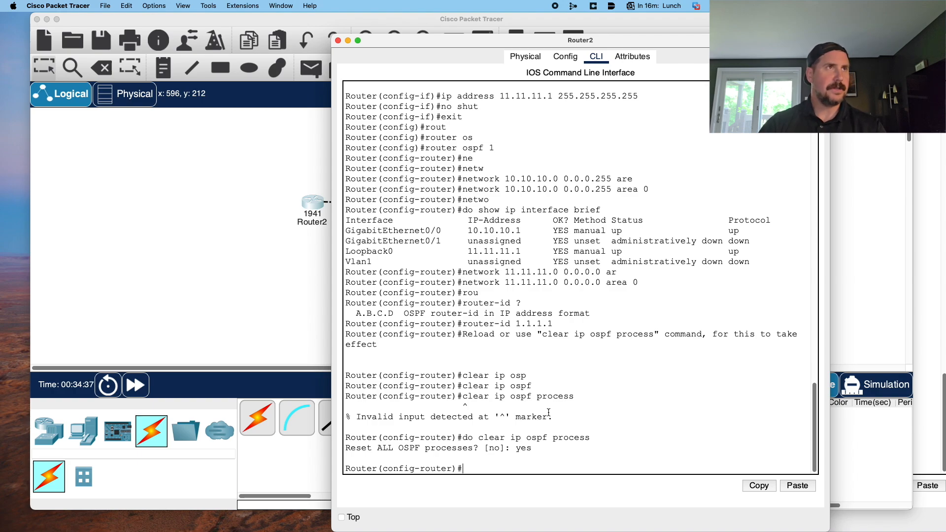
- Switch to Router3's command line and clear the half-entered network command from its router configuration prompt
click(210, 225)
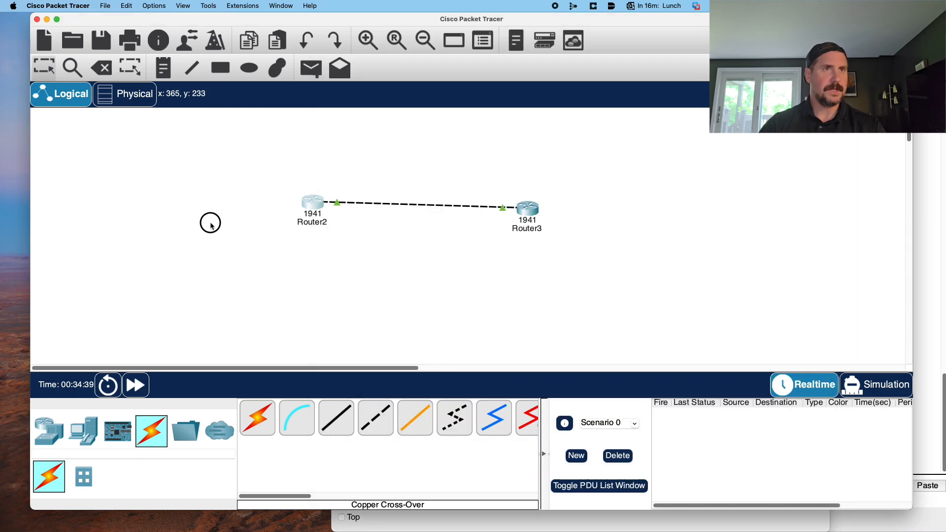
click(527, 208)
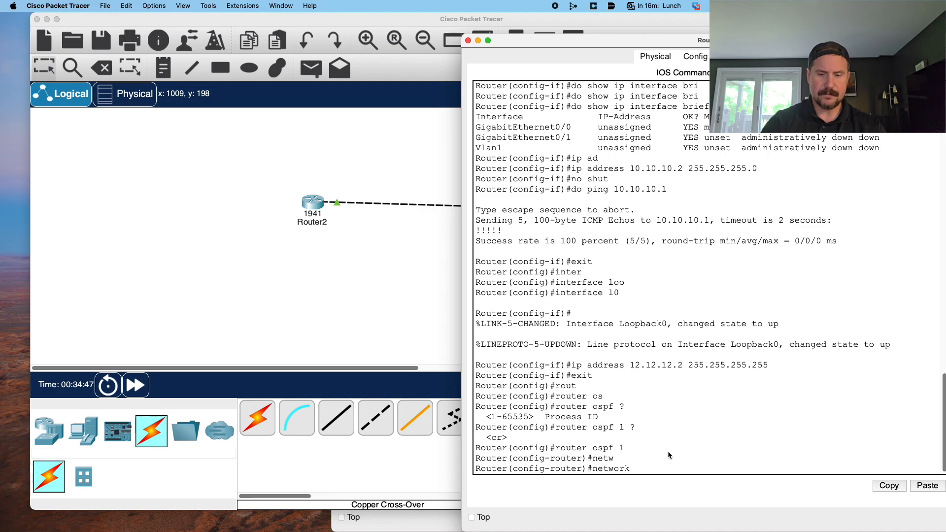
key(BackSpace)
key(BackSpace)
key(BackSpace)
key(BackSpace)
key(BackSpace)
key(BackSpace)
key(BackSpace)
text(network)
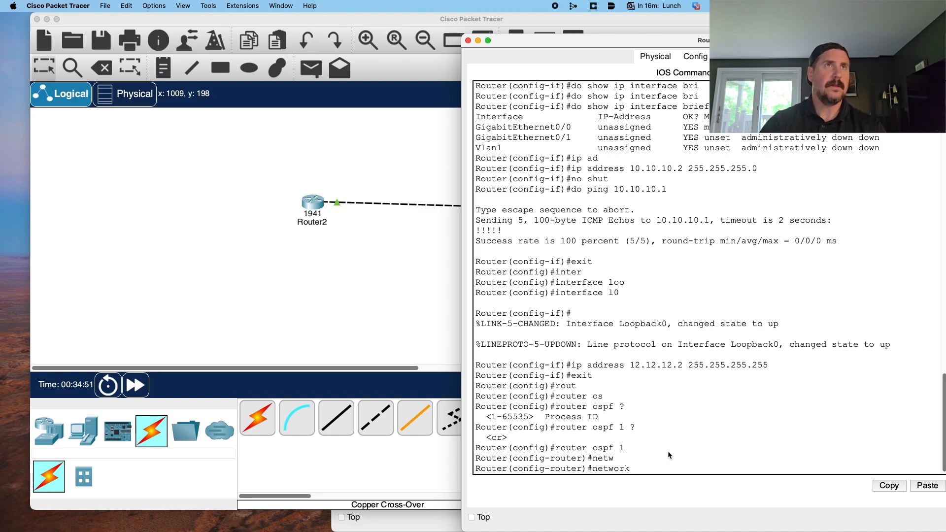
key(BackSpace)
key(BackSpace)
key(BackSpace)
key(BackSpace)
key(BackSpace)
key(BackSpace)
key(BackSpace)
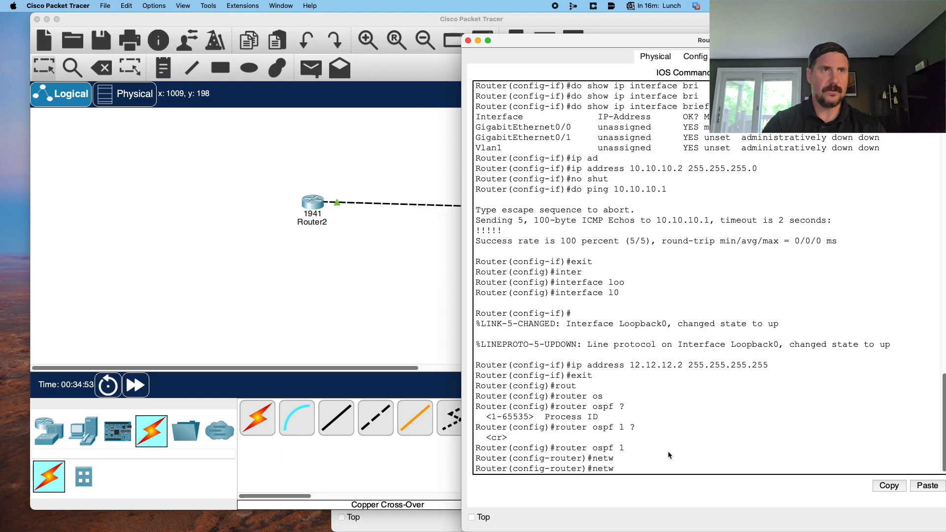
- Display Router3's interface addresses and status from router configuration mode with do sh ip int br
text(do sh)
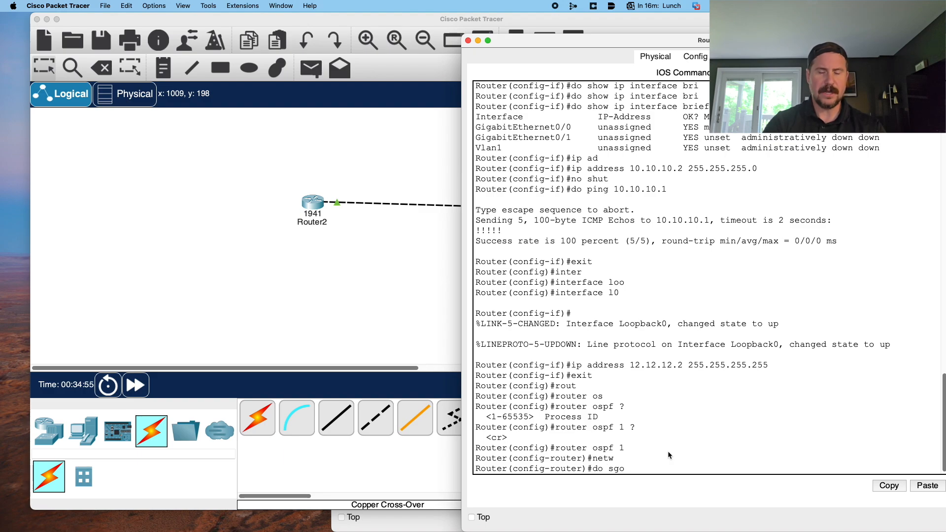
text( i)
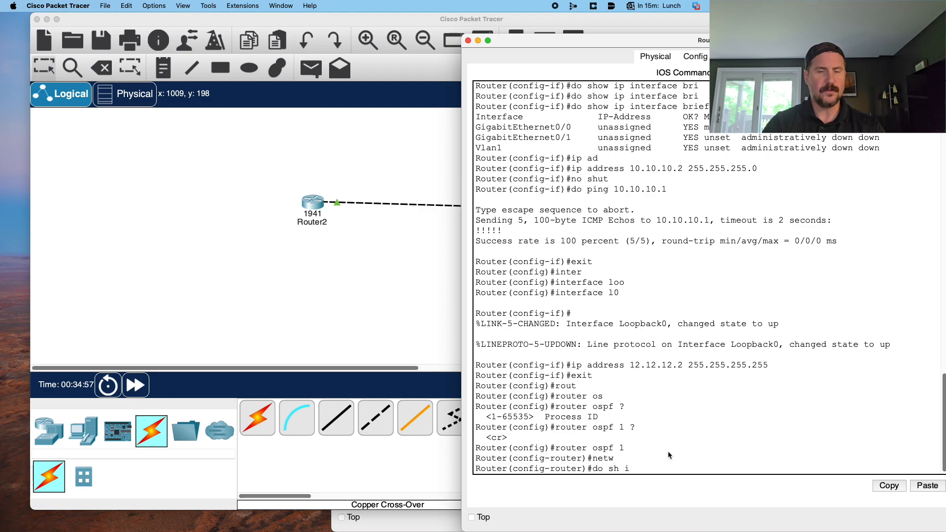
text(p int)
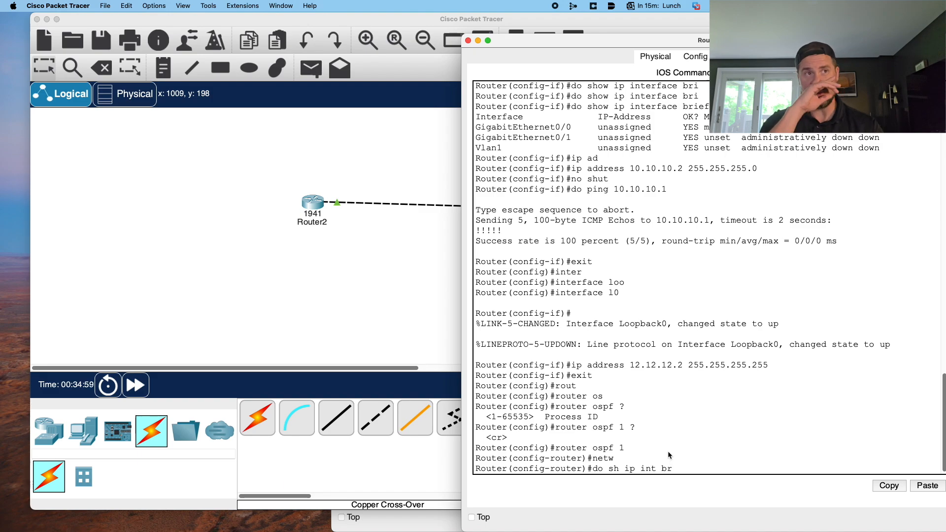
text( br)
key(Return)
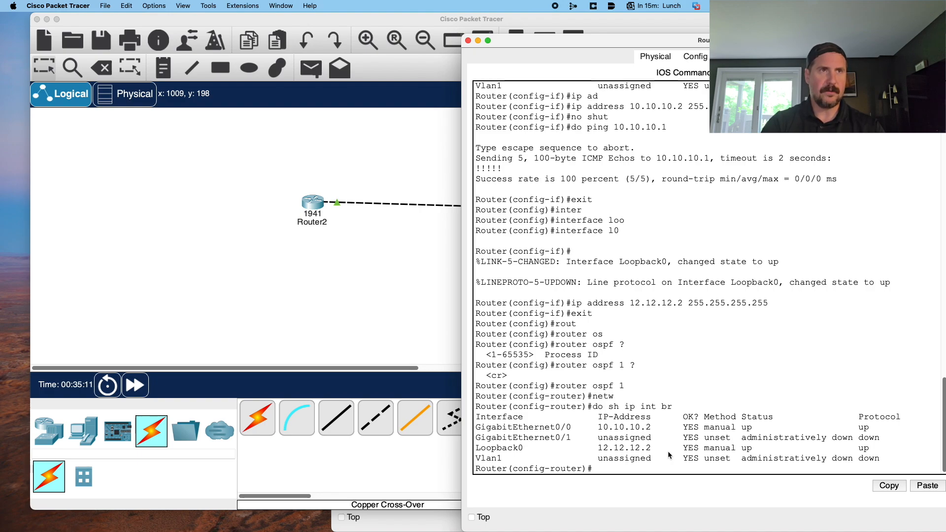
- Add network 10.10.10.0 with wildcard mask 0.0.0.255 to area 0 in Router3's OSPF process
text(n)
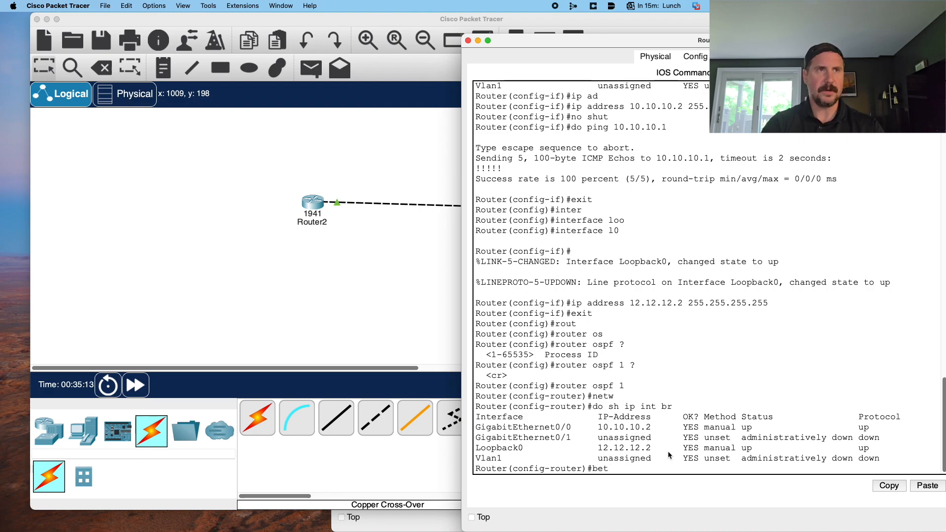
text(etwork)
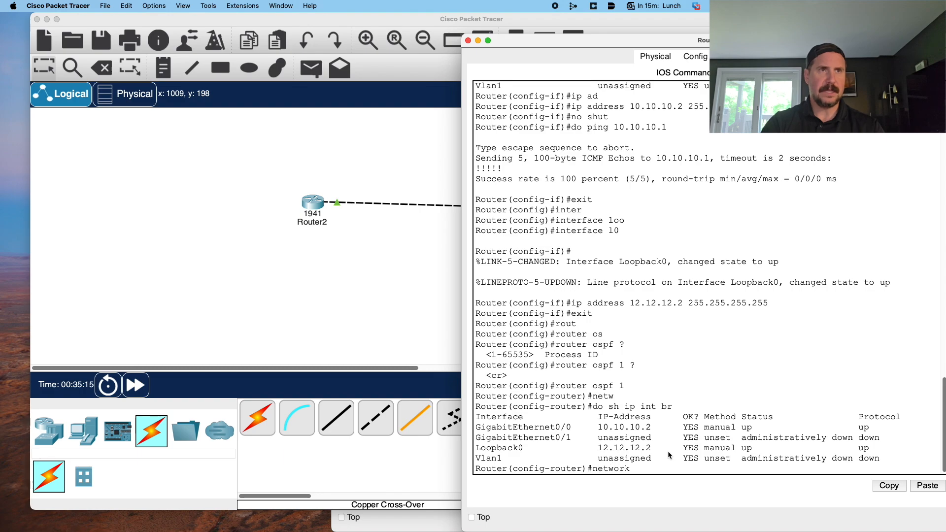
text( 10.10)
key(BackSpace)
text(10.10.0)
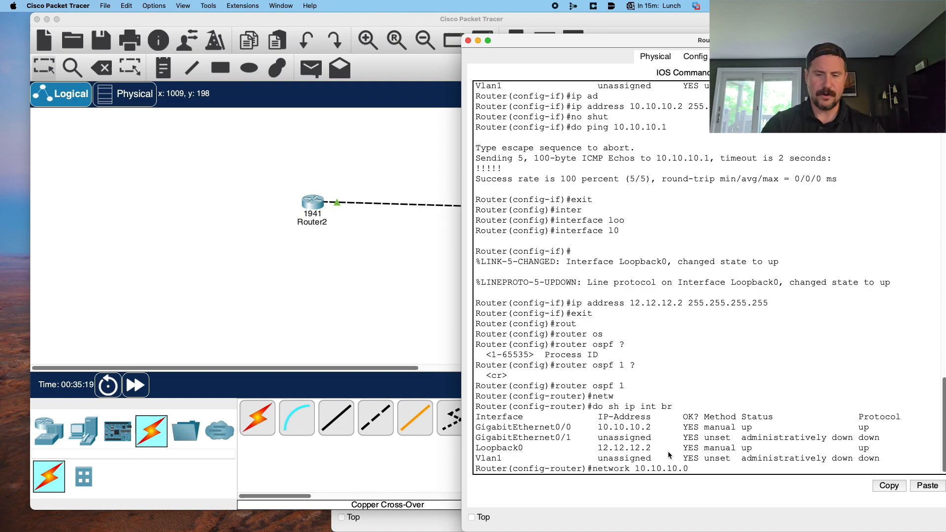
text( 0.0.0.255)
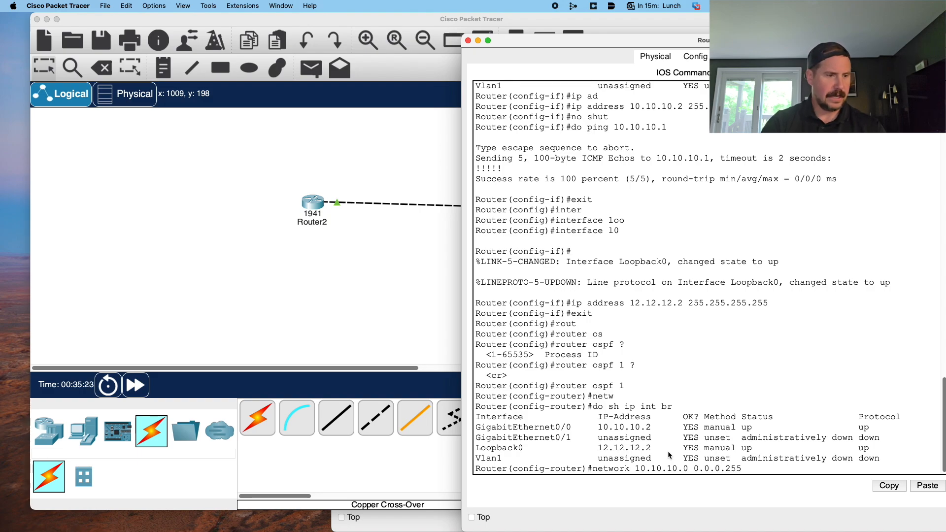
text( are)
key(Tab)
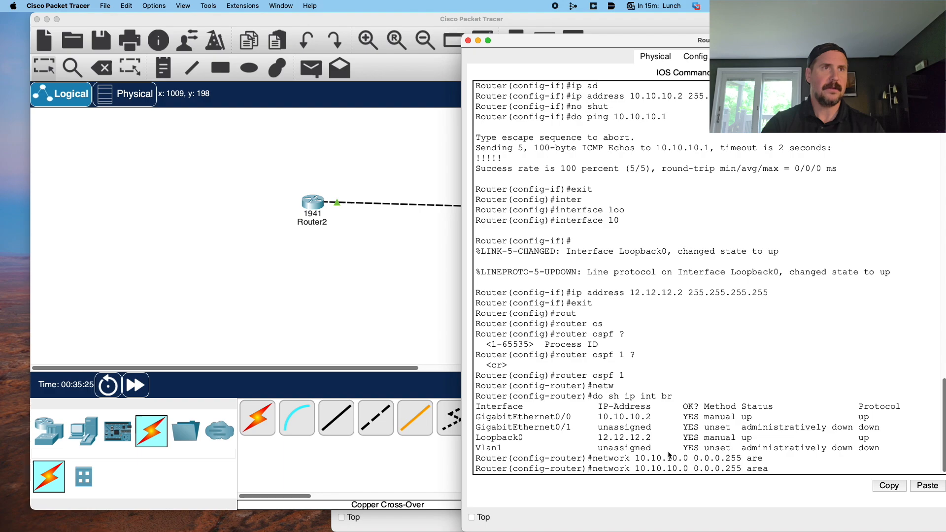
text(0)
key(Return)
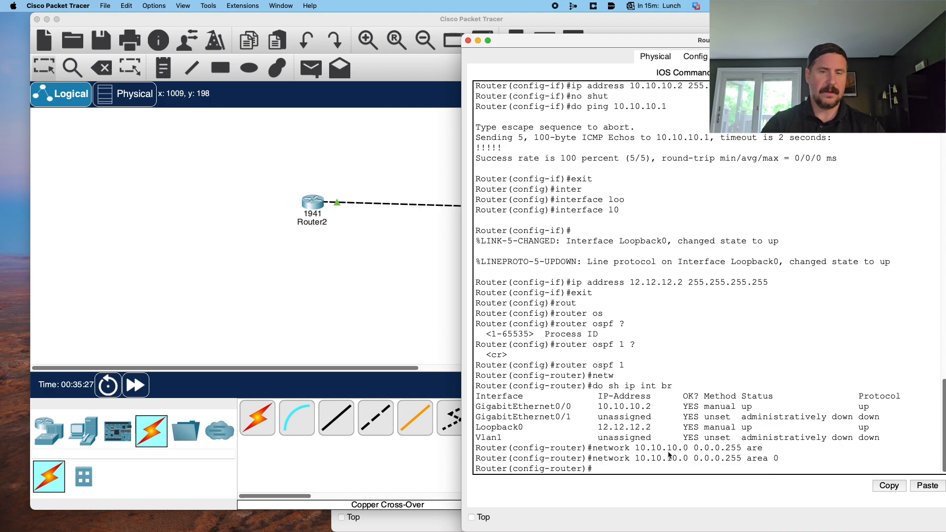
- Add network 12.12.12.0 with wildcard mask 0.0.0.0 to area 0 in Router3's OSPF process
text(network 12.12.12.)
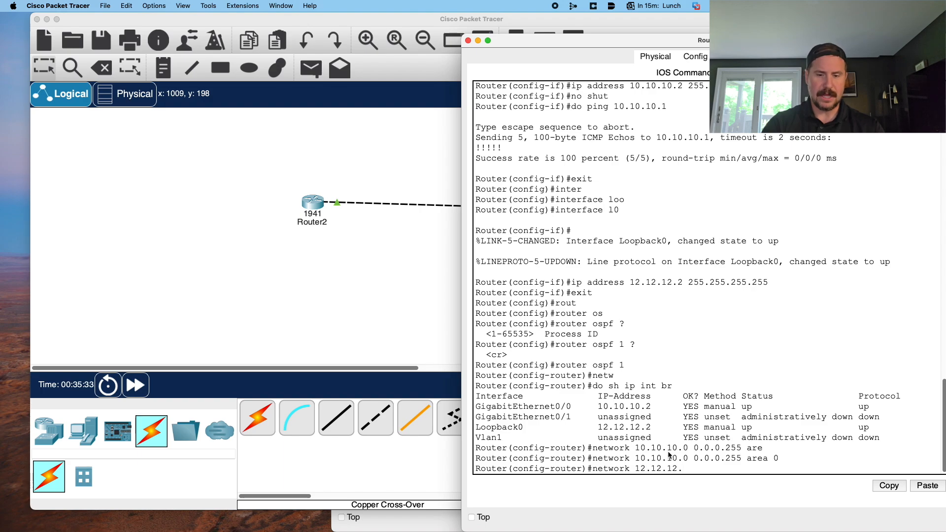
text(0 )
text(0.0.)
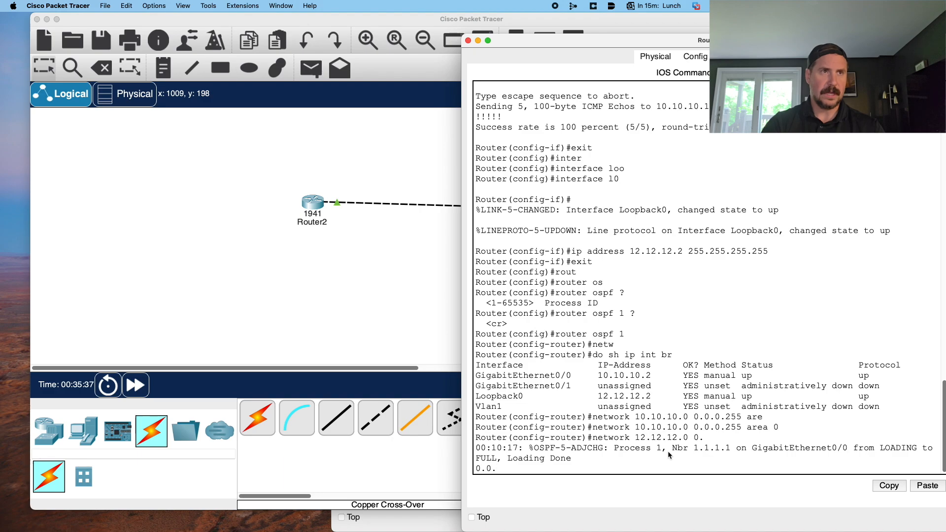
text(0.0 area o)
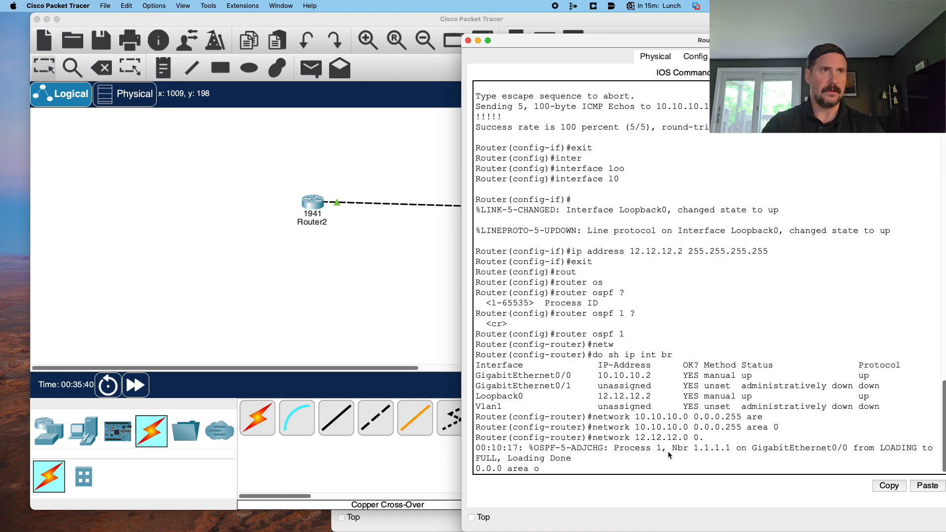
key(BackSpace)
text(0)
key(Return)
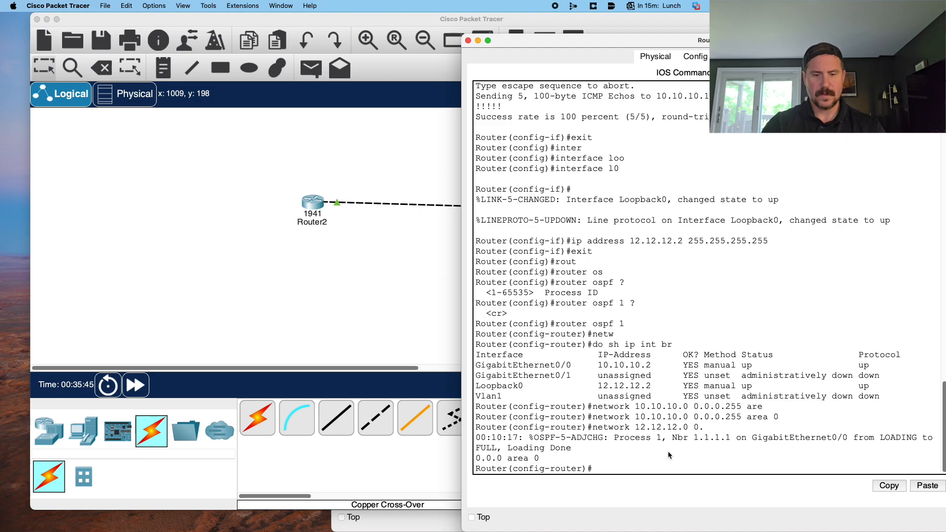
- Display Router3's routing protocol settings, including its router ID and advertised networks, with do show ip protocols
text(do show ip proto)
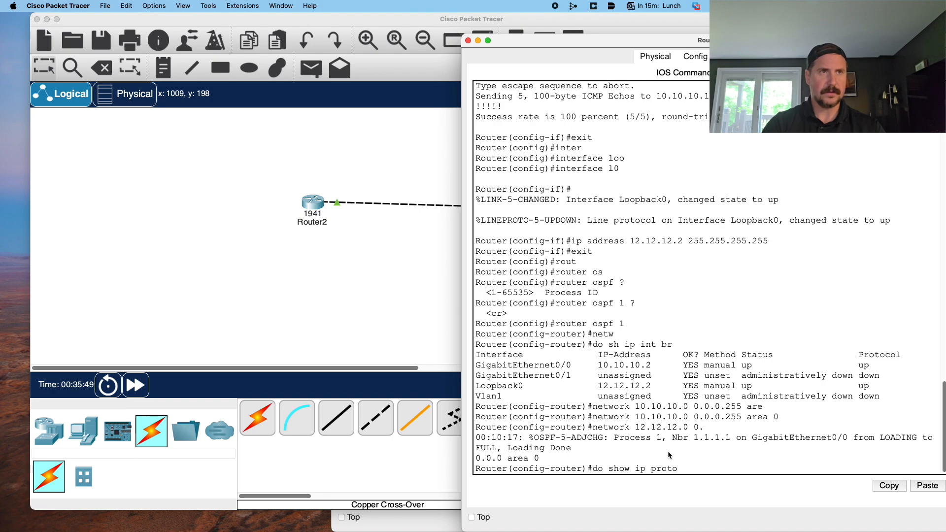
text(cols)
key(Return)
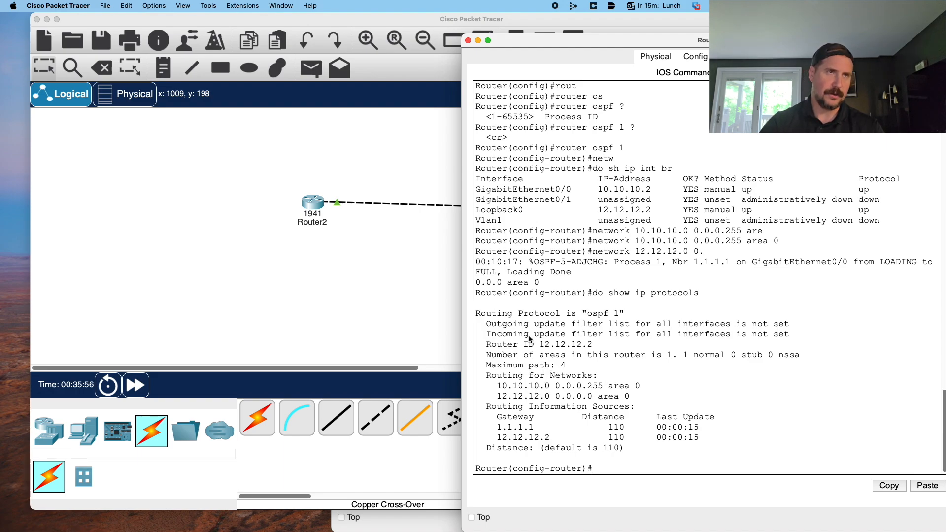
- Set Router3's OSPF router ID to 2.2.2.2
click(658, 461)
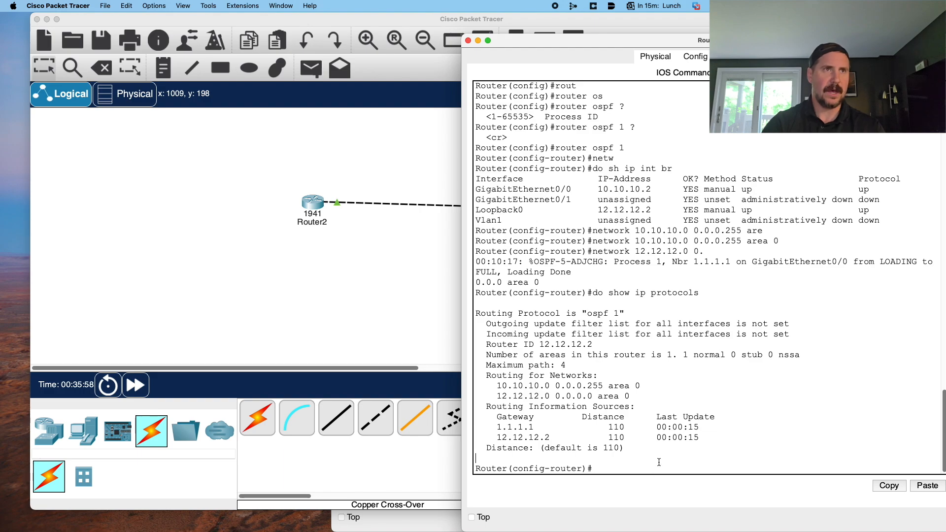
text(rou)
key(Tab)
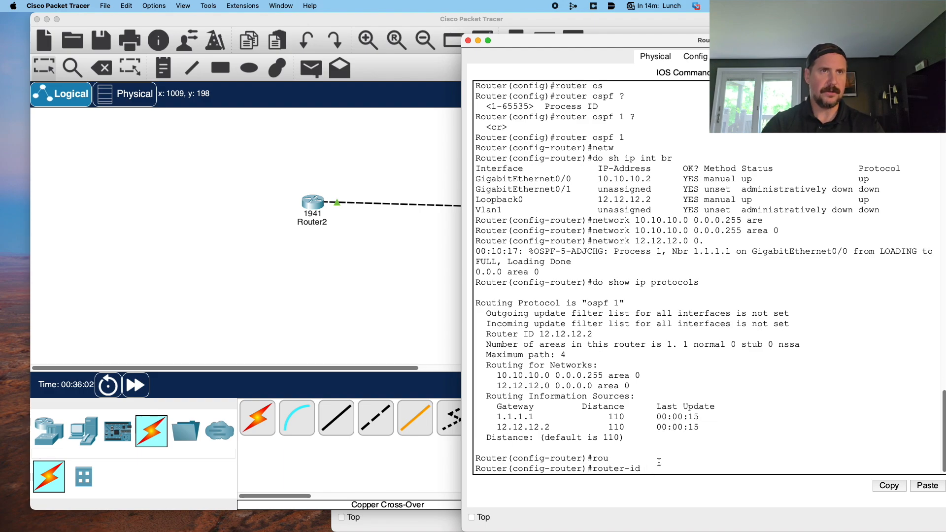
text(2.2.2.2)
key(Return)
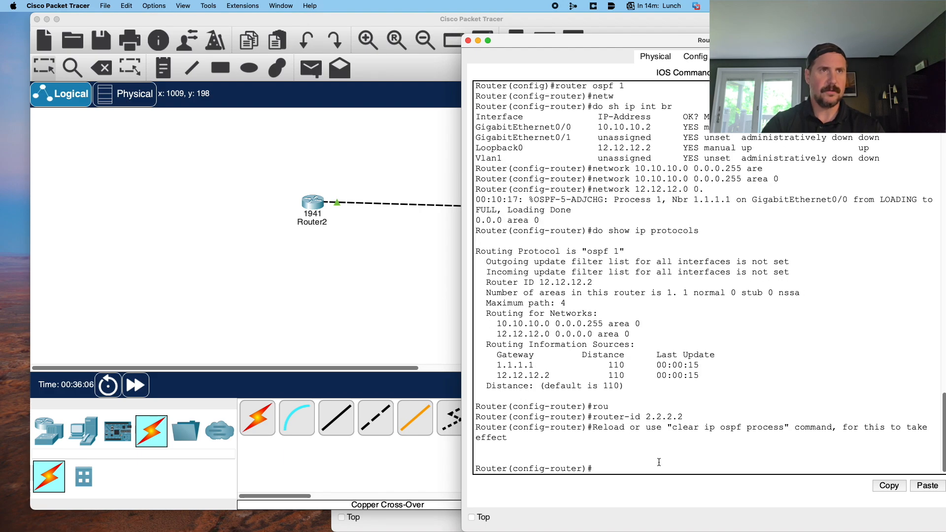
- Reset all OSPF processes on Router3 by running do clear ip ospf process and answering yes to the reset
text(dop)
key(BackSpace)
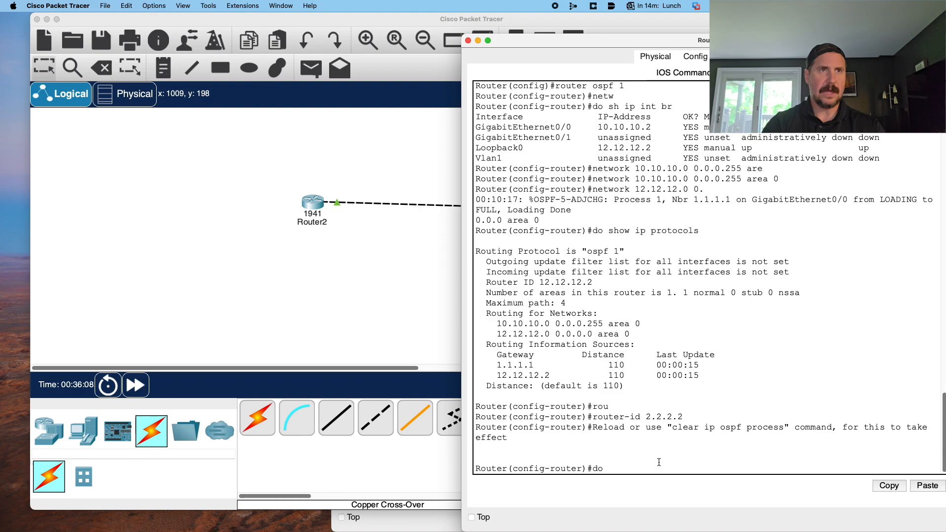
text(clear ip)
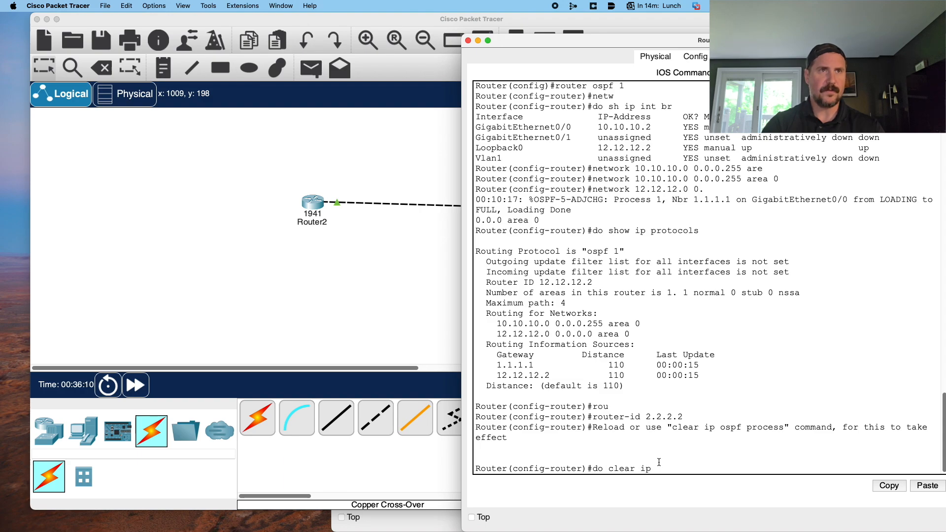
text( ospf)
text( process)
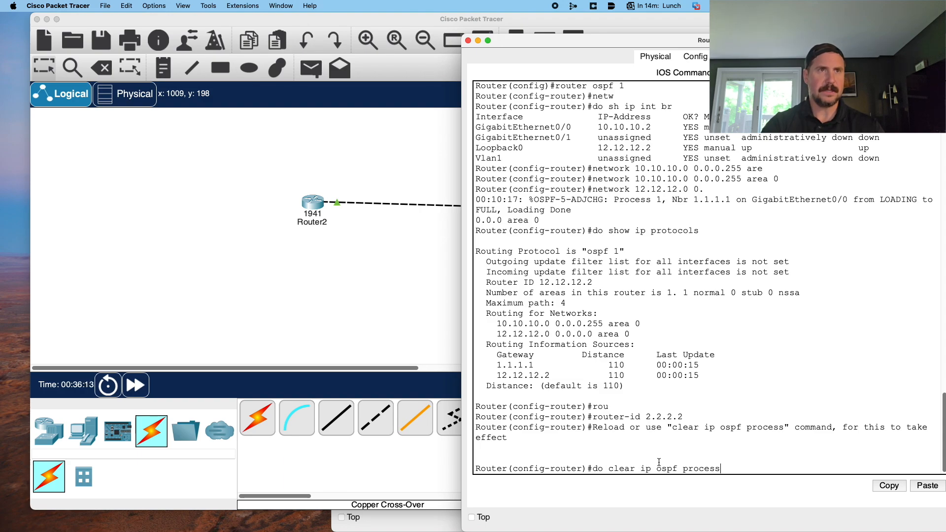
key(Return)
text(yes)
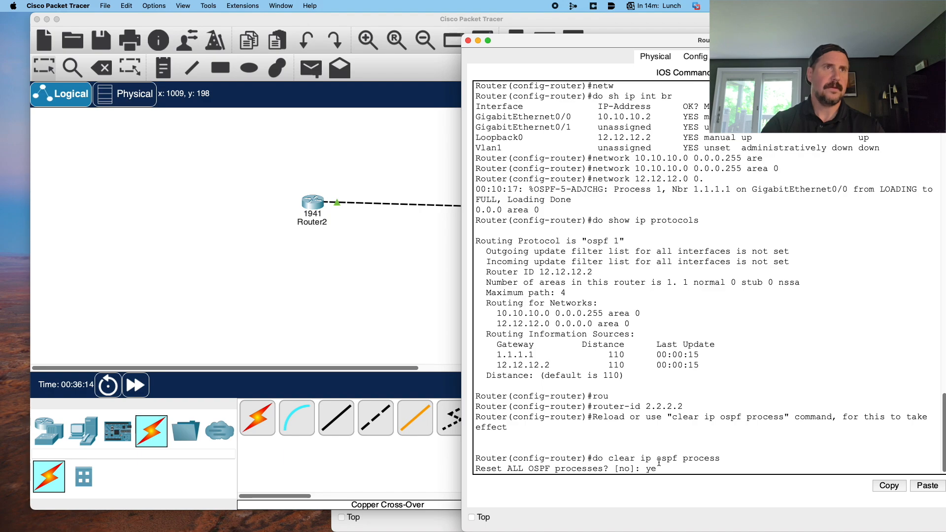
key(Return)
key(Return)
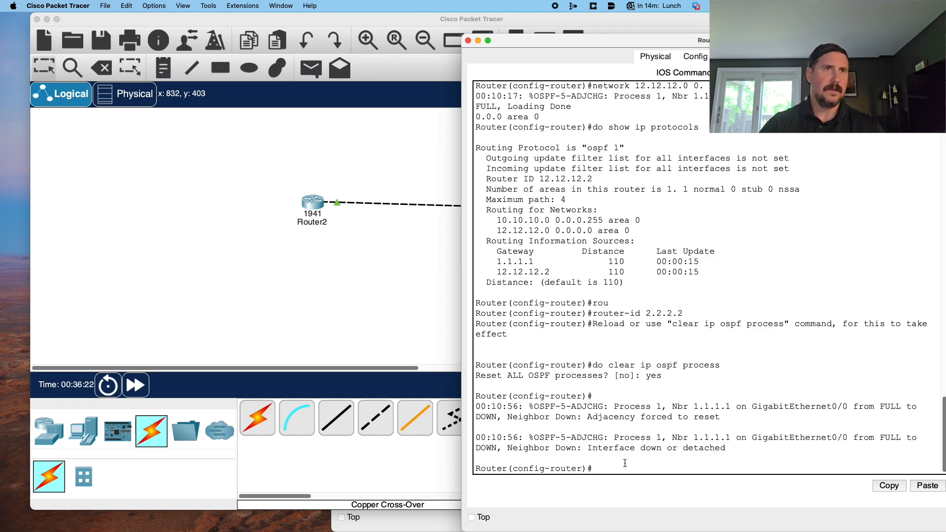
- Rerun do show ip protocols on Router3 to check its router ID after the OSPF reset
key(Up)
key(Up)
key(Up)
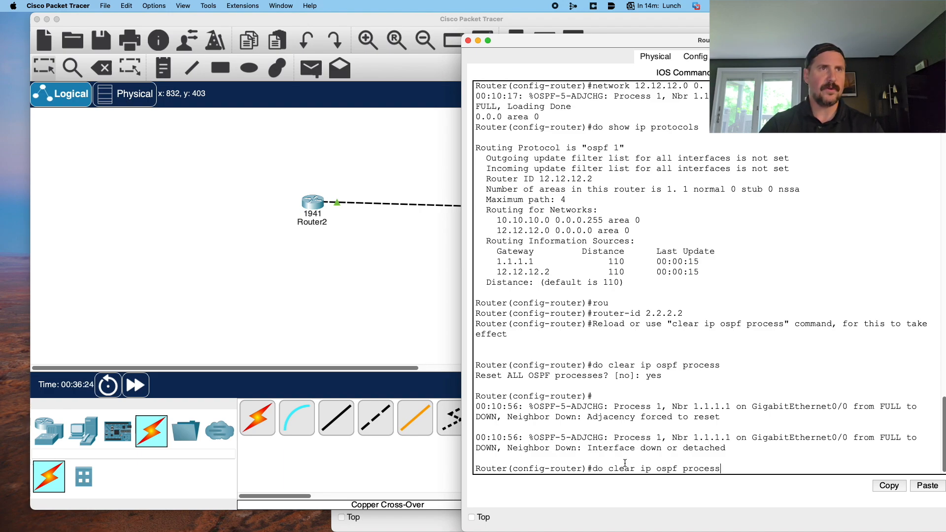
key(Return)
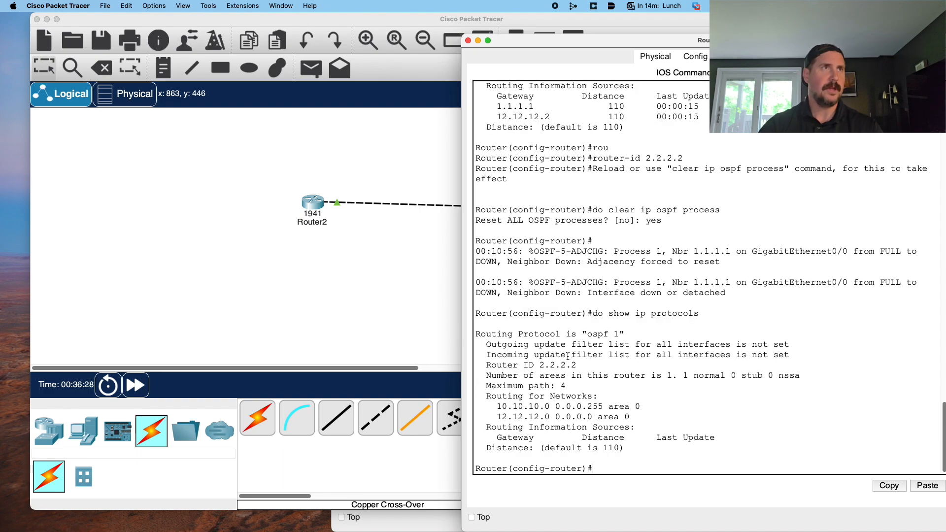
- Display Router2's routing protocol settings with do show ip protocols to check its router ID and information sources
drag(485, 367, 576, 365)
click(370, 287)
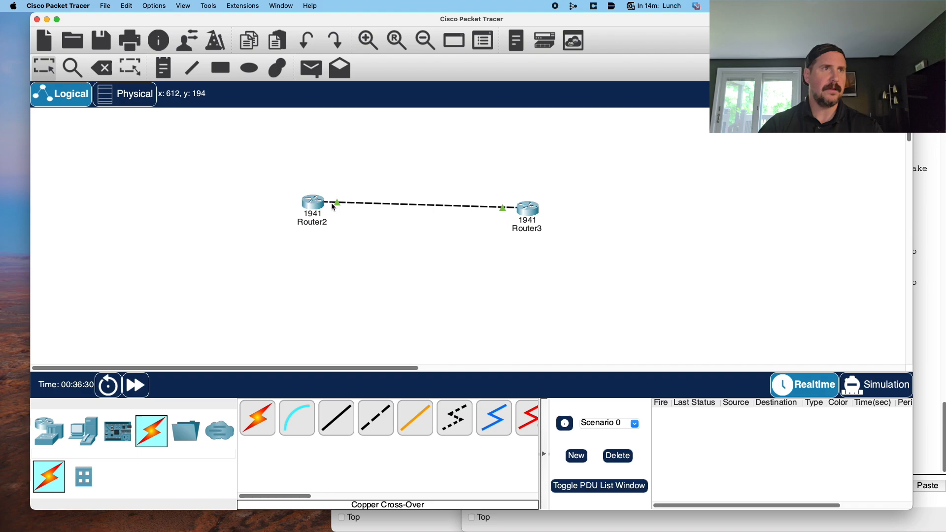
click(309, 201)
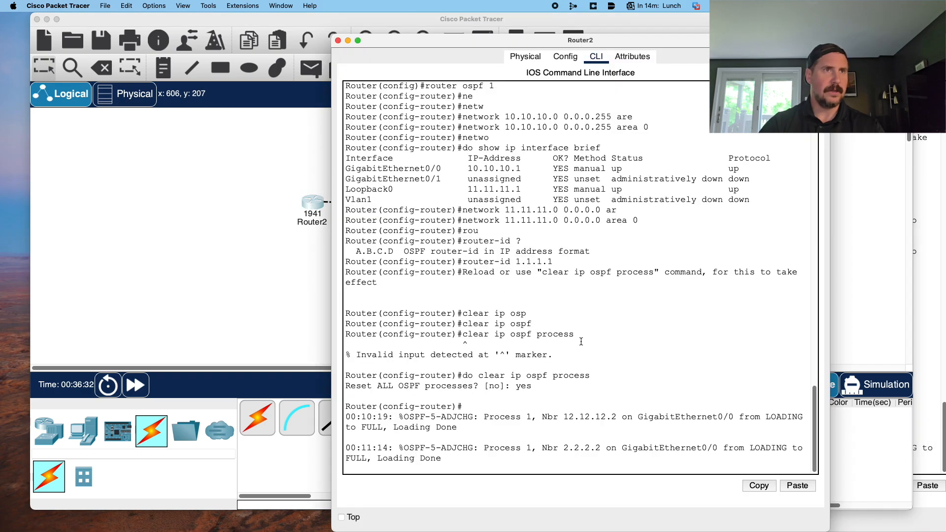
key(Return)
key(Return)
key(Up)
key(Up)
key(Up)
key(Down)
key(Down)
key(Down)
text(do show ip)
key(BackSpace)
key(BackSpace)
key(BackSpace)
text(ip proto)
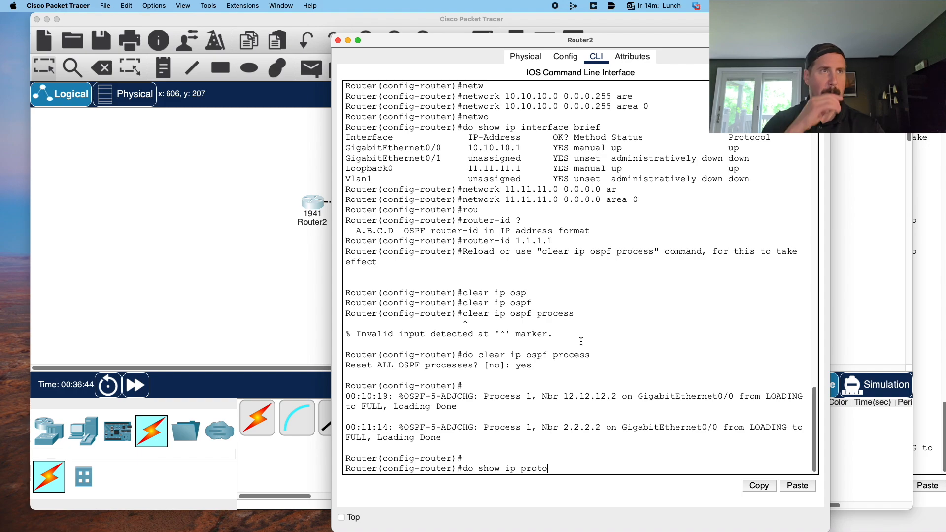
text(cols)
key(Return)
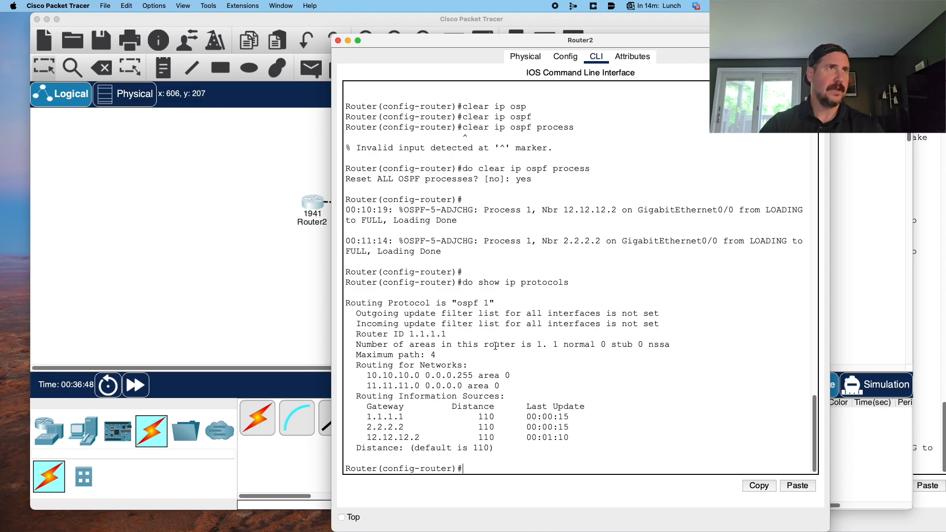
- List Router2's OSPF adjacencies with do show ip ospf neighbor and review the earlier command output
click(178, 244)
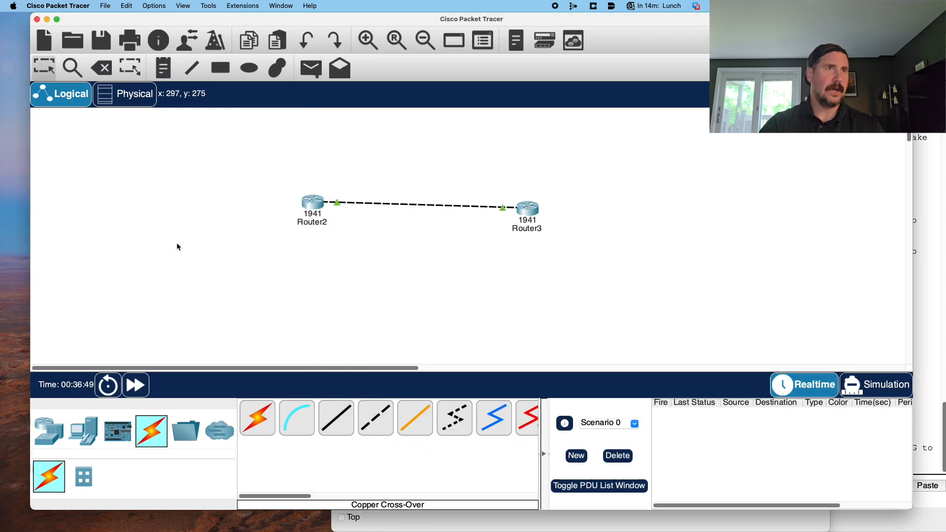
click(304, 201)
text(do show up)
key(BackSpace)
text(ip ospo)
text( neighbor)
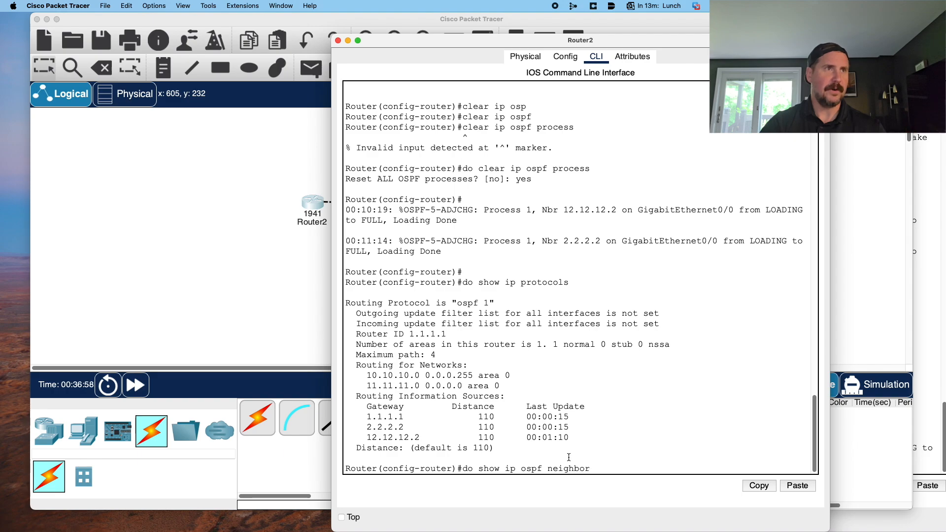
key(Return)
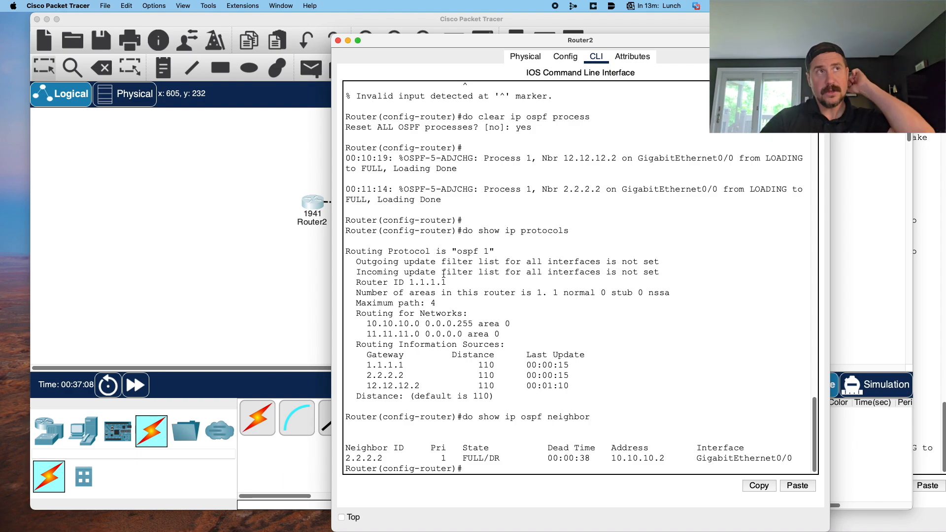
scroll(468, 301, up, 9)
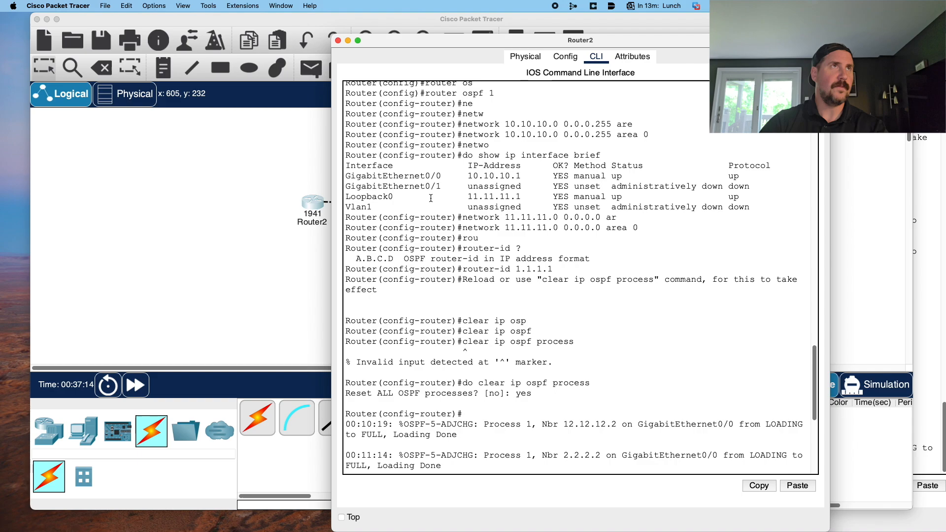
- Test reachability of Router3's loopback from Router2 with do ping 12.12.12.2
click(338, 41)
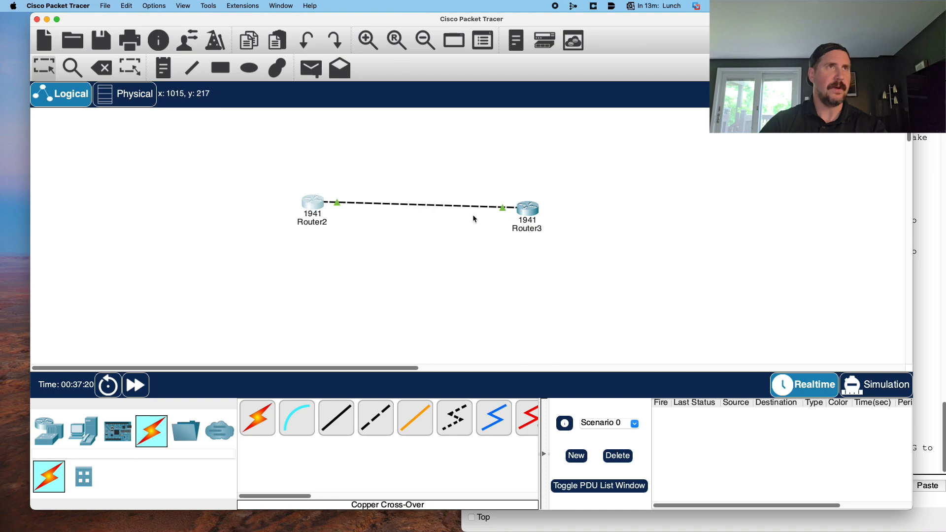
click(315, 206)
text(do)
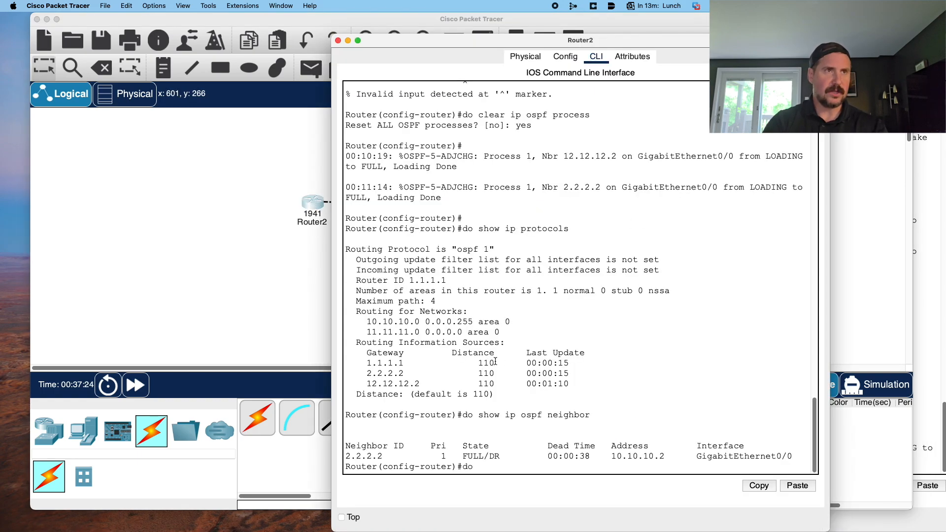
text( ping 12.12.12.2)
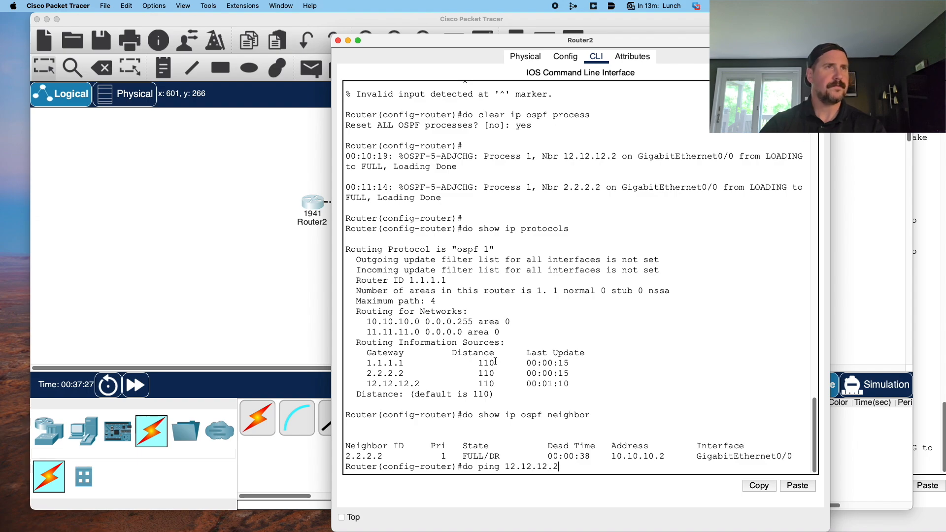
key(Return)
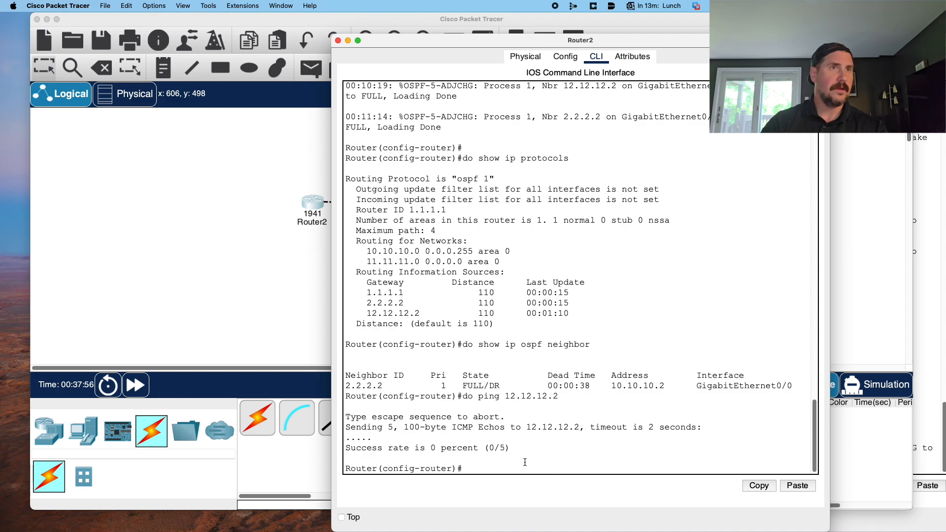
- Check the interface addresses and status on Router3 with do sh ip in br
click(267, 294)
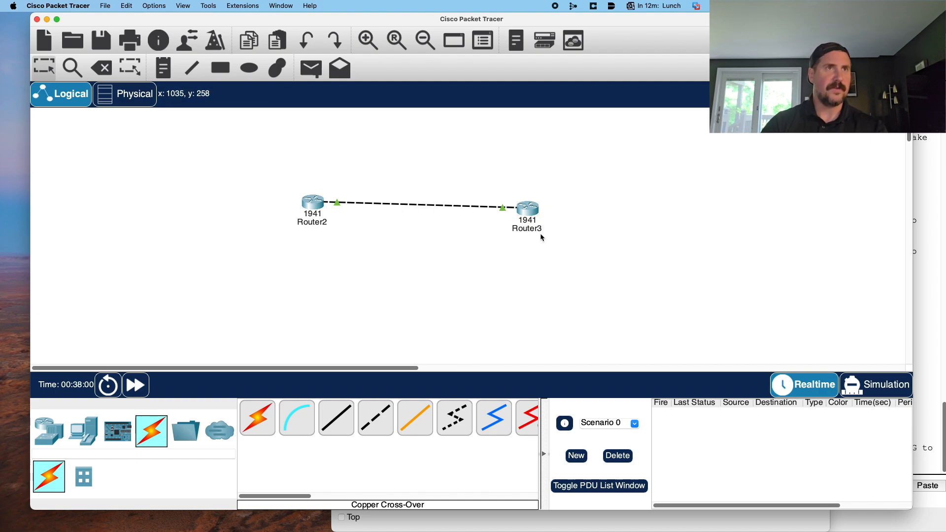
click(528, 205)
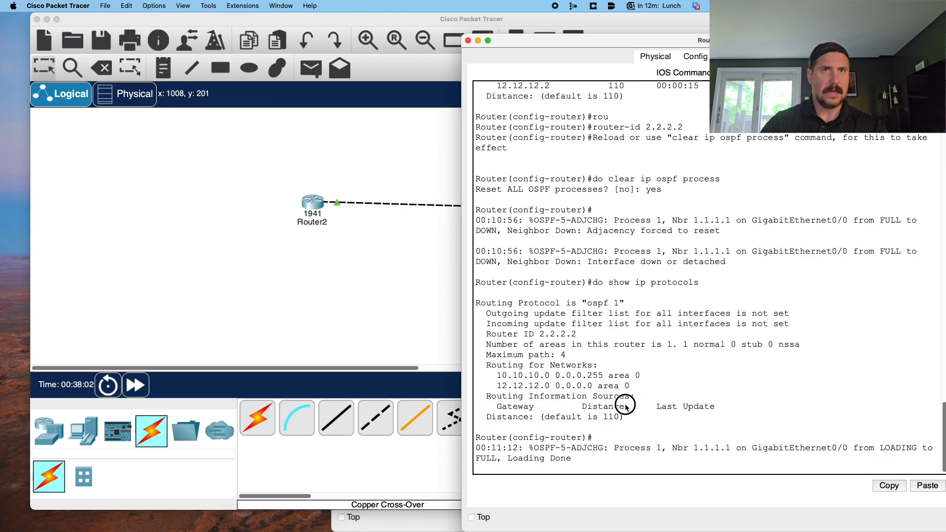
scroll(622, 393, down, 1)
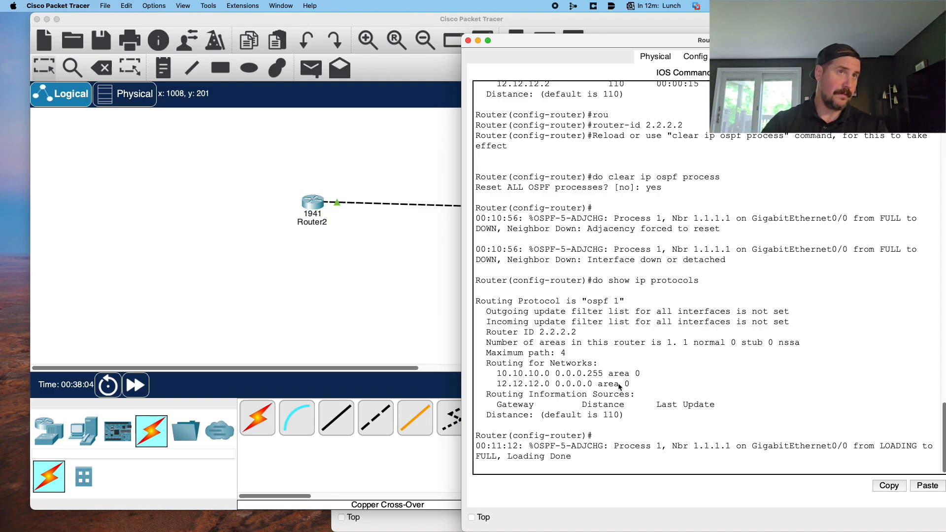
key(Return)
key(Return)
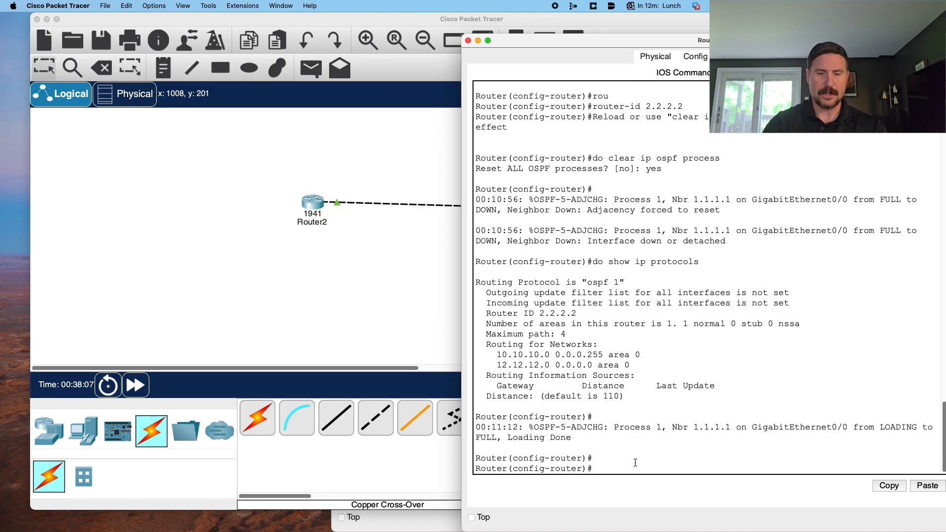
text(do sh)
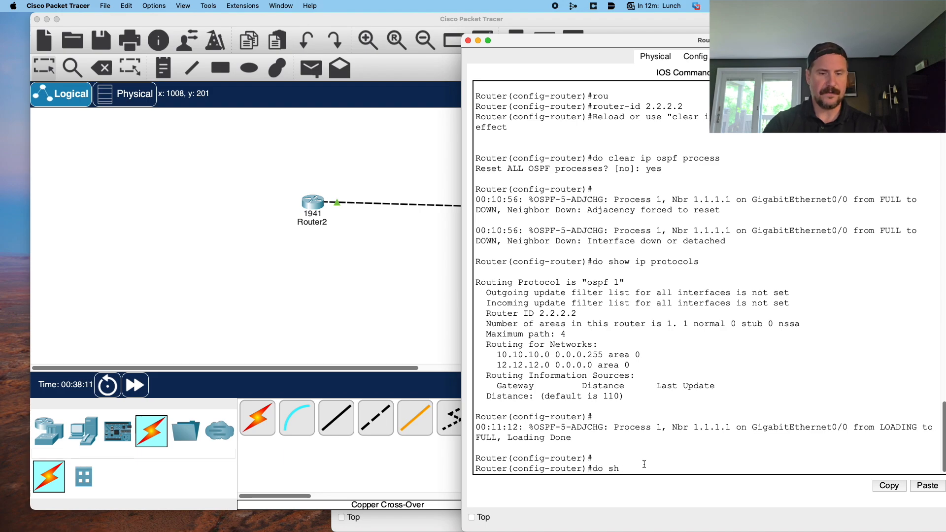
text(o ip in)
key(Tab)
text(br)
key(Return)
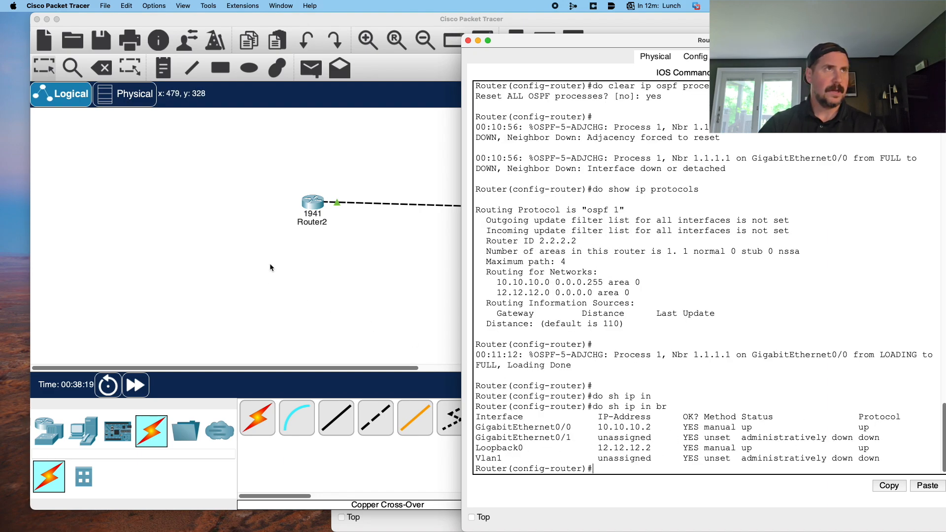
- Repeat the ping to 12.12.12.2 from Router2
click(300, 253)
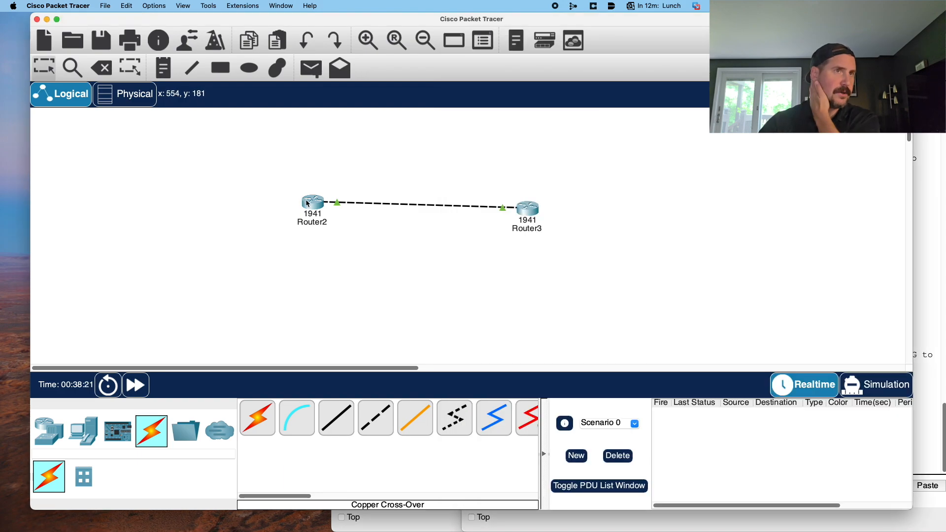
click(311, 203)
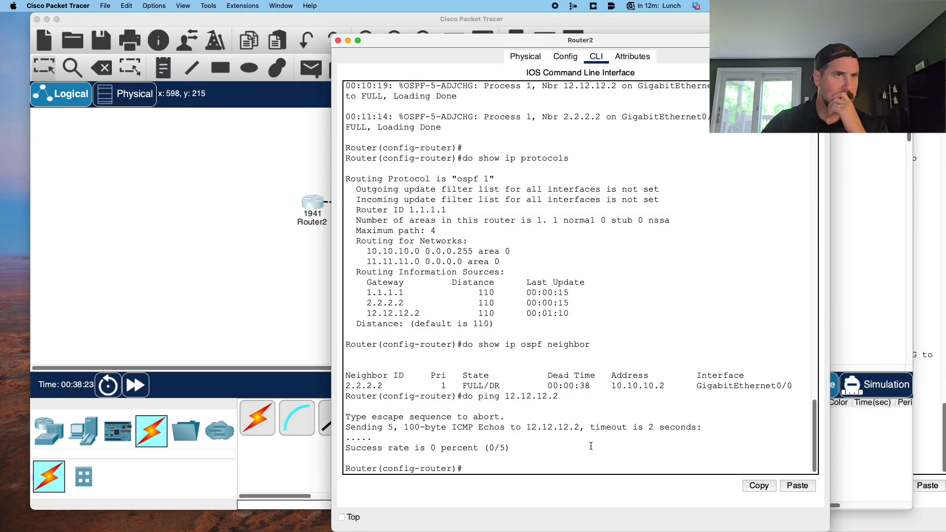
key(Up)
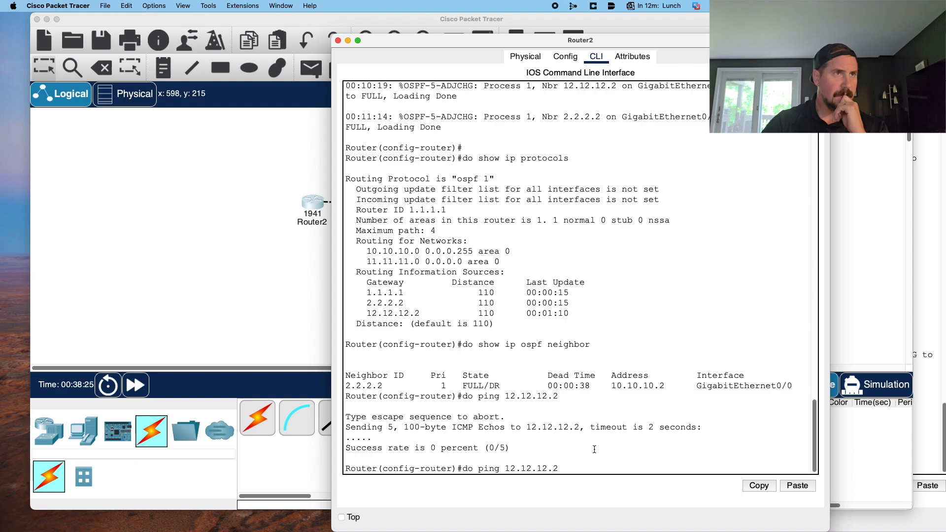
key(Return)
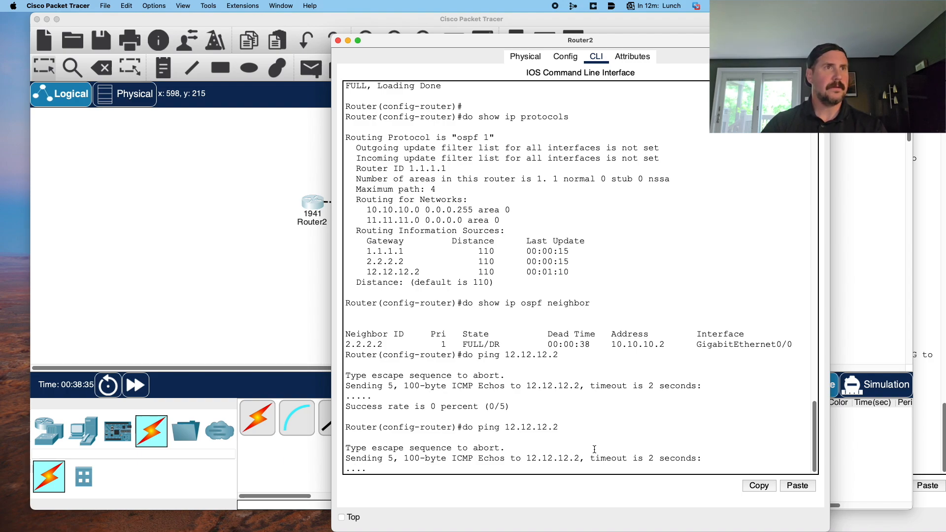
- Exit Router2's OSPF router configuration mode to global configuration mode
key(Up)
key(Down)
text(exit)
key(Return)
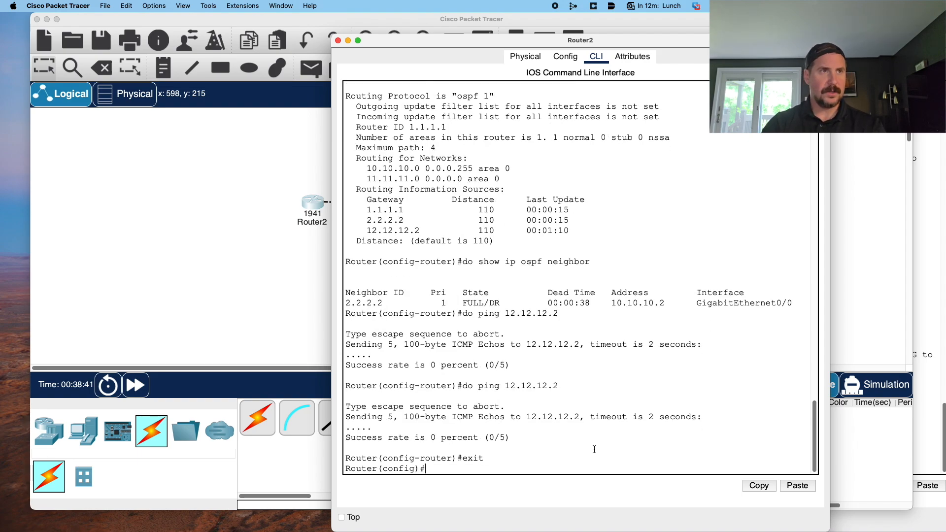
- Display Router2's interface summary with do show ip interface brie
text(do show)
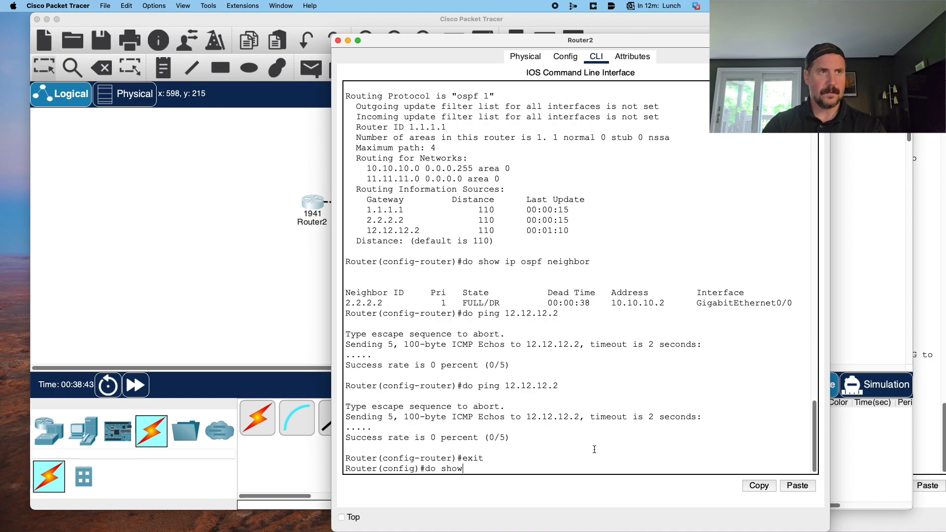
text( i)
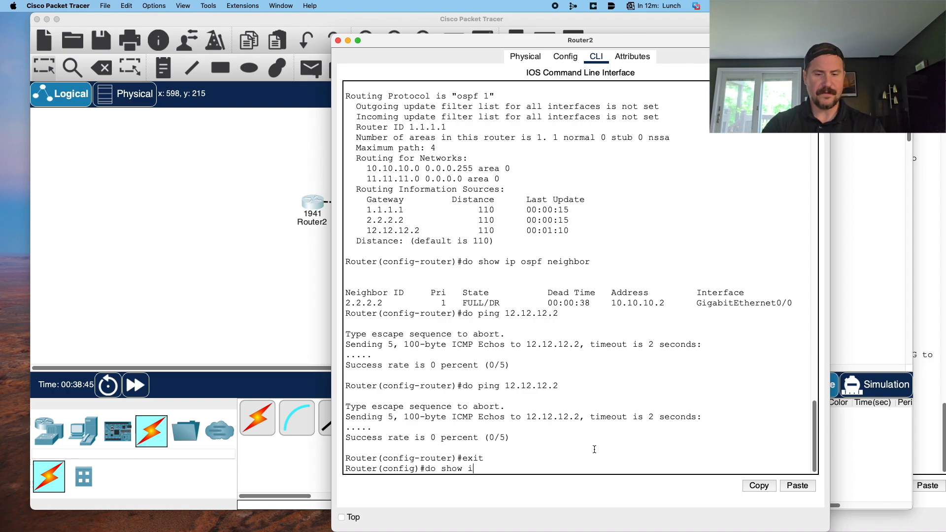
text(p inter)
key(Tab)
text(face brief)
key(BackSpace)
key(BackSpace)
key(BackSpace)
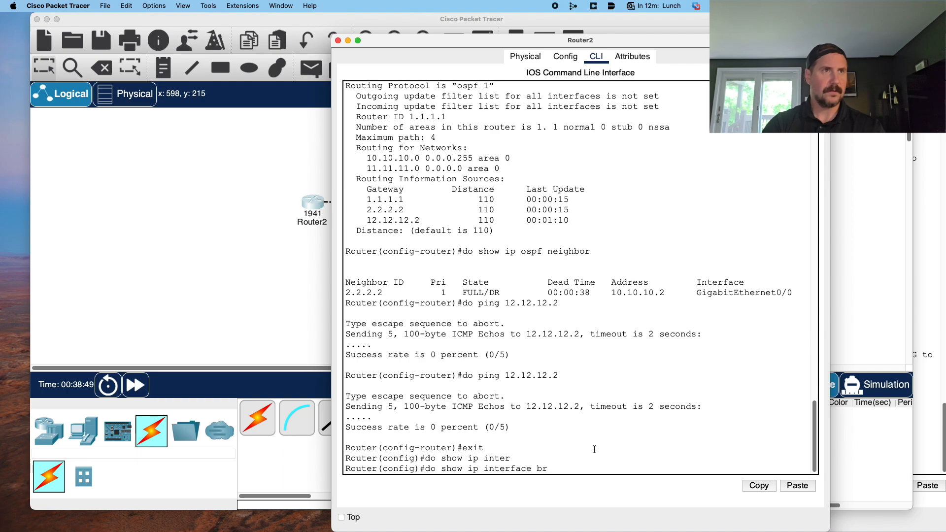
text(ie)
key(Return)
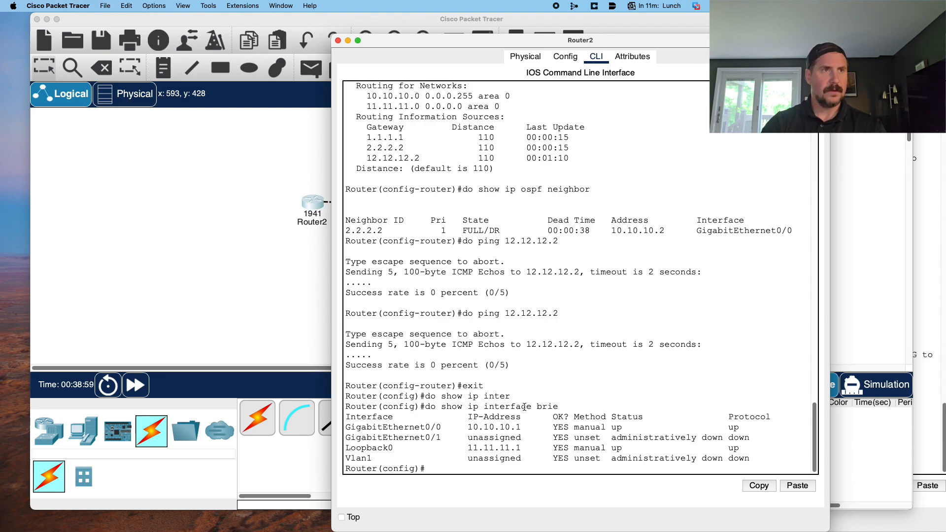
- Display Router2's routing table with do show ip route
text(do)
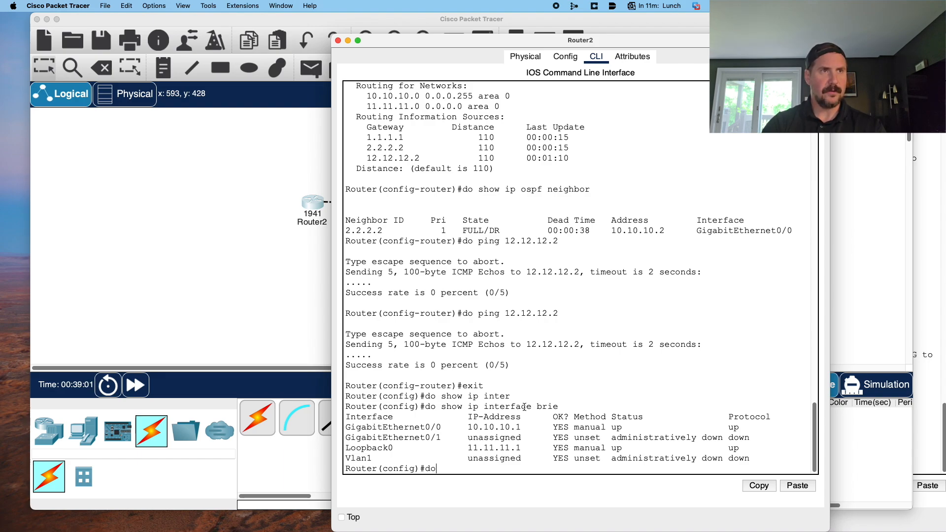
text( show ip route)
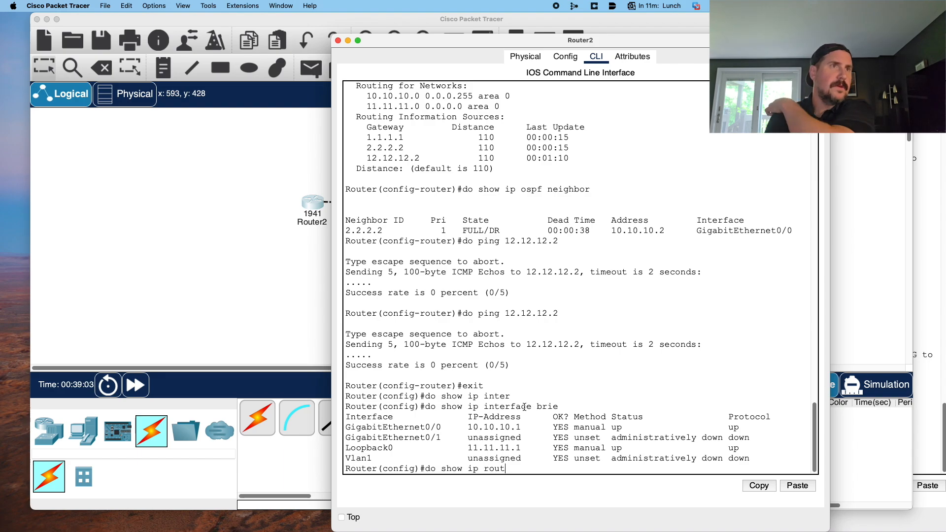
key(Return)
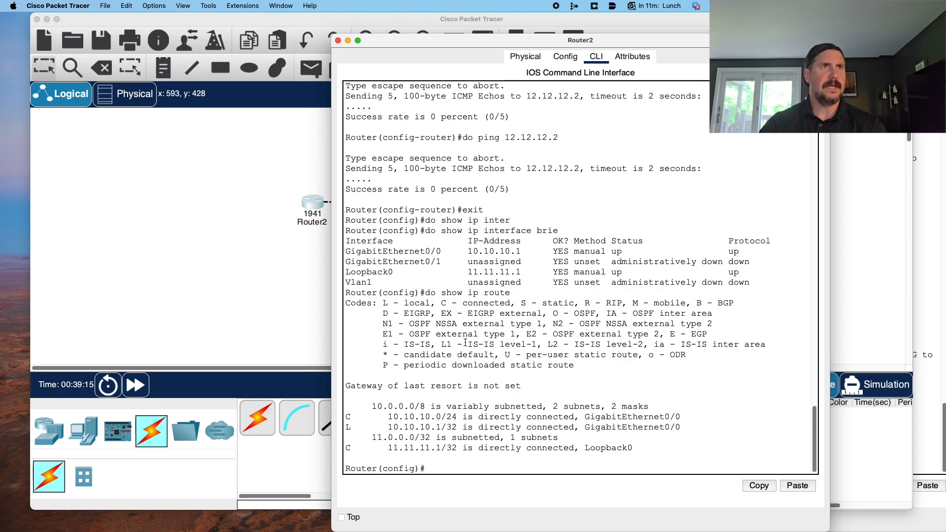
- Rerun do sh ip in br on Router3 to recheck its interface addresses, and return to Router2's command line
click(230, 272)
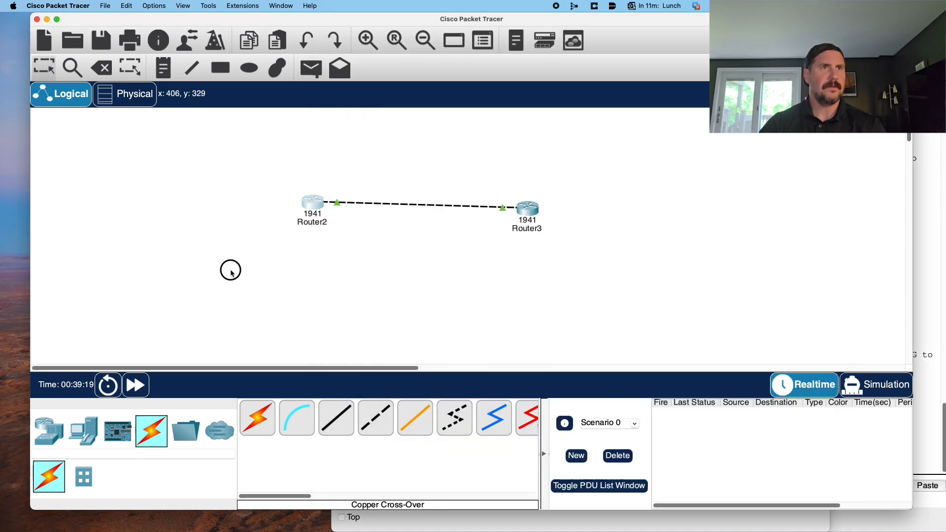
click(536, 211)
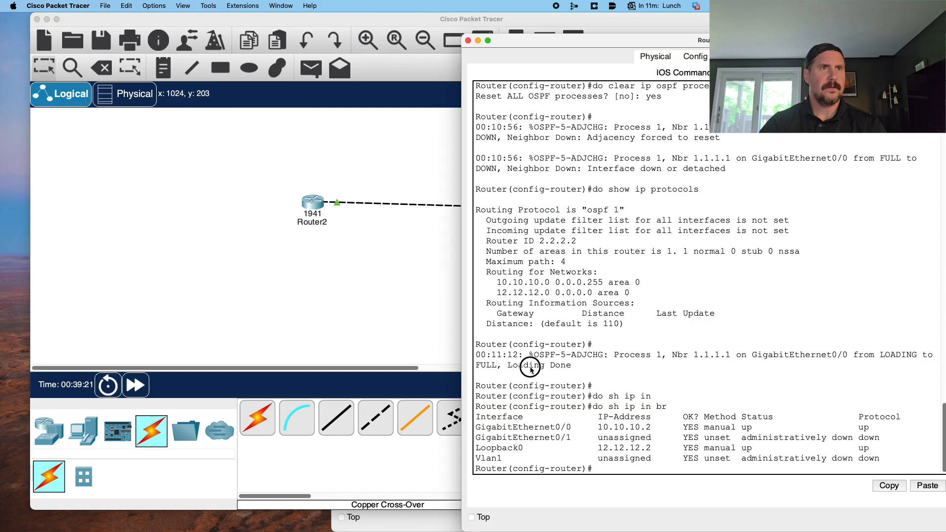
key(Up)
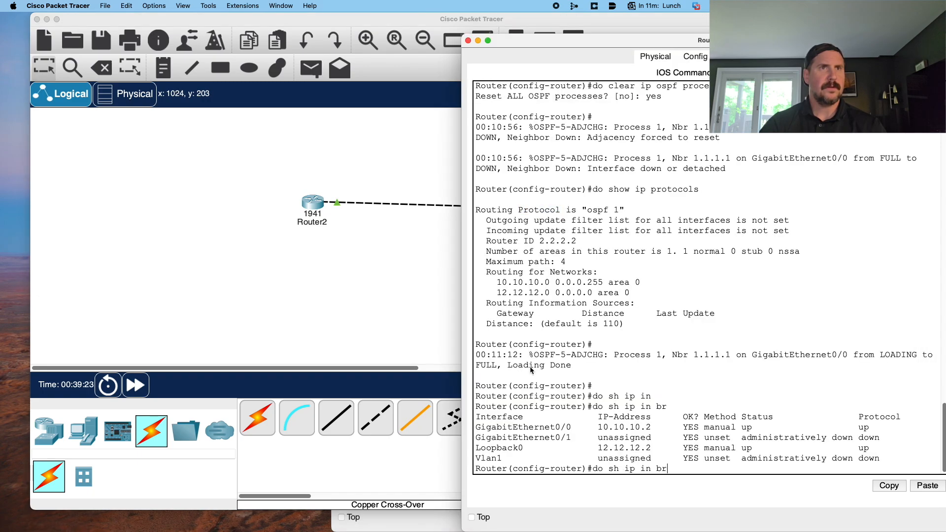
key(Return)
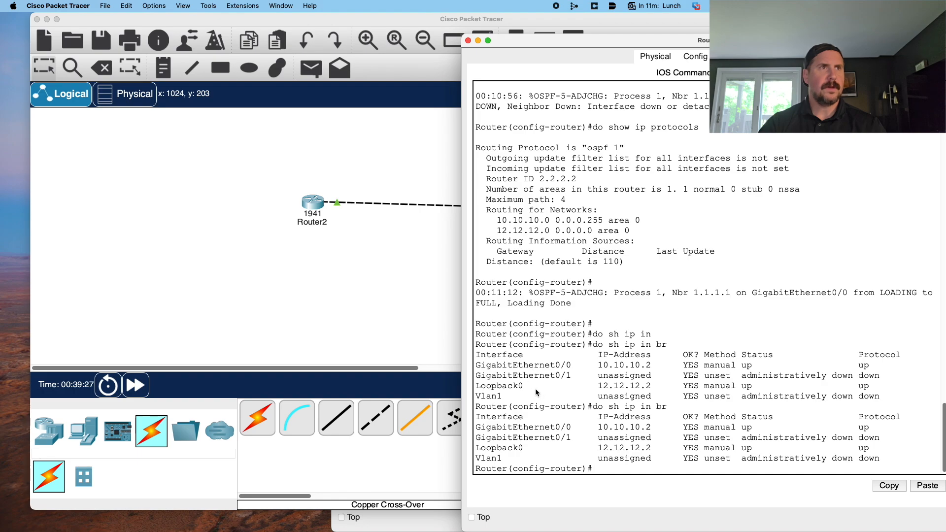
click(310, 207)
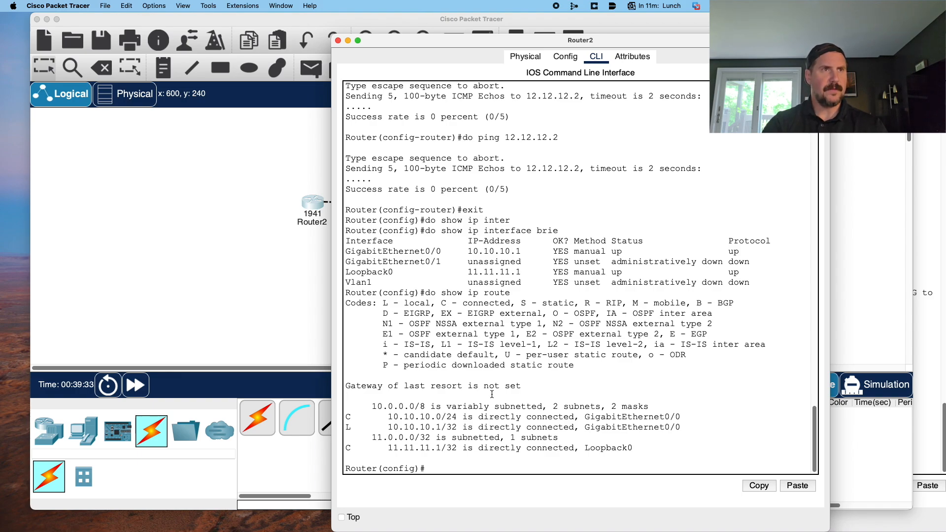
- Display Router2's routing protocol settings with do show ip protocols
text(do show ip)
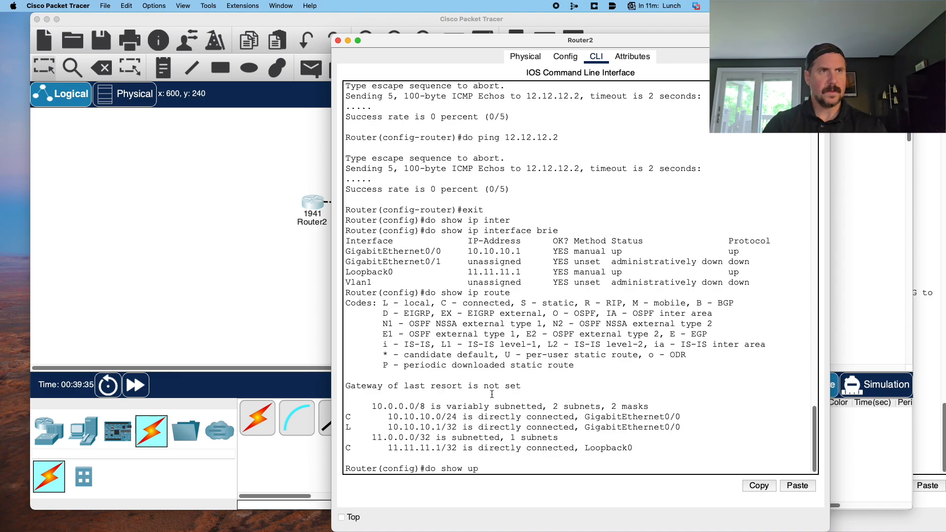
key(BackSpace)
key(BackSpace)
text(ip pro)
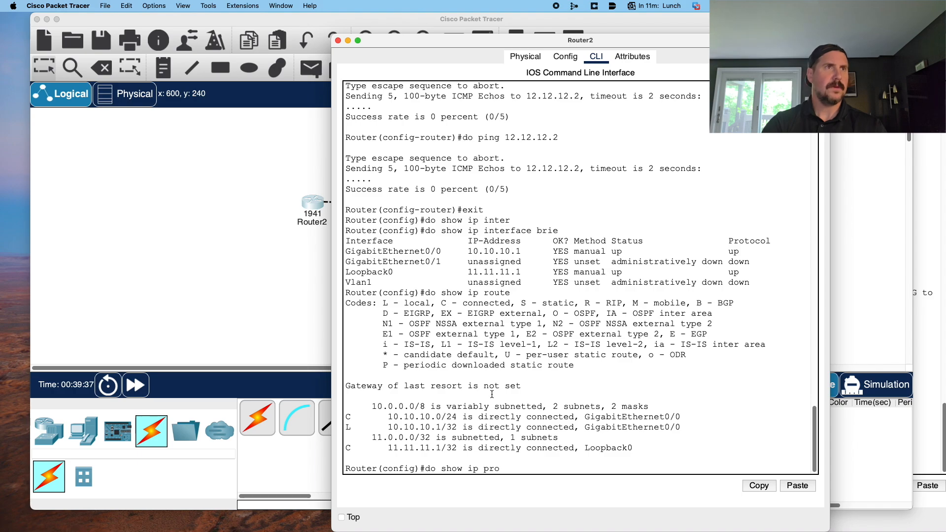
text(tocols)
key(Return)
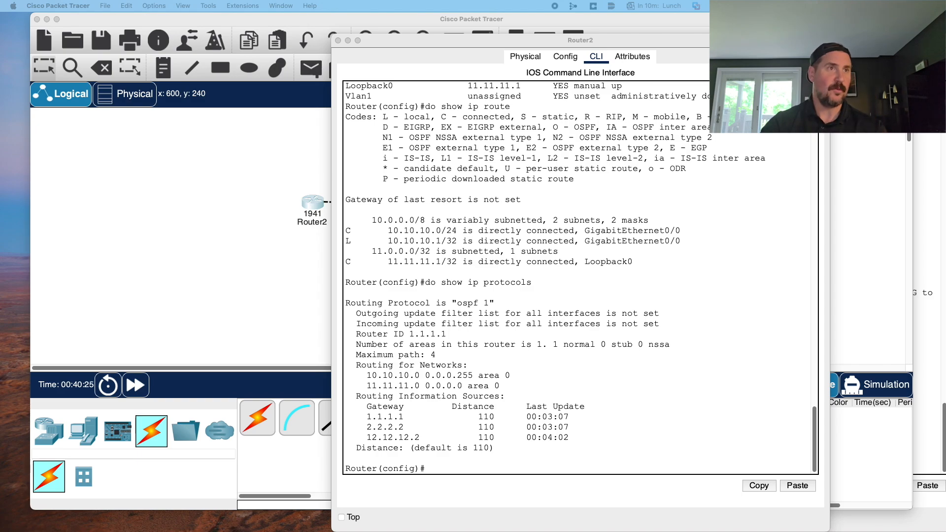
- Try to restart OSPF process 1 on Router2 with reset ospf process 1 from global configuration mode
click(449, 433)
text(reset os)
key(Tab)
text(p)
key(Tab)
key(Tab)
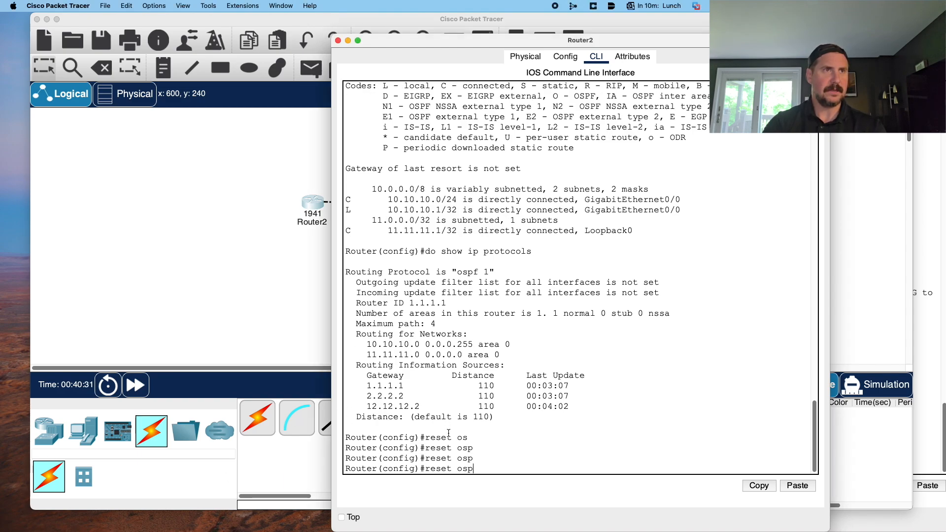
text(f)
key(Tab)
text(pr)
key(Tab)
key(Tab)
text(oc)
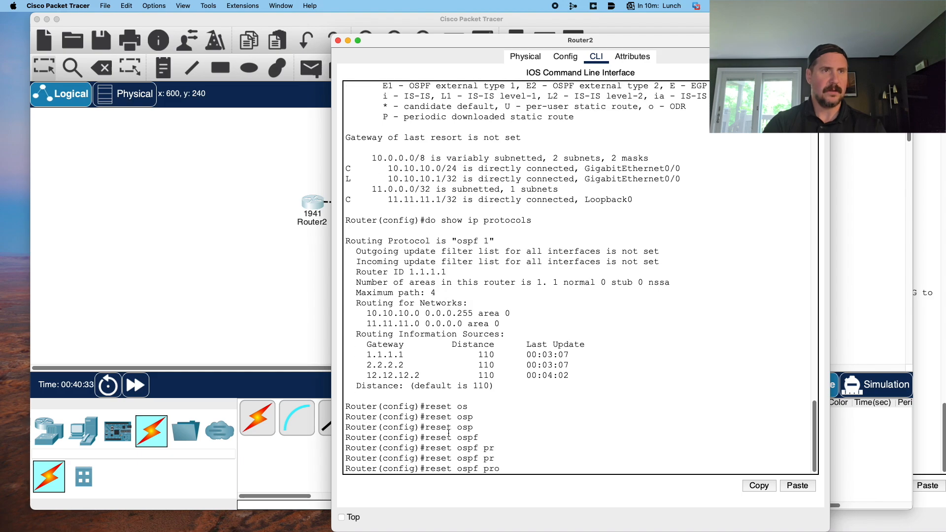
key(Tab)
key(Tab)
text(ess)
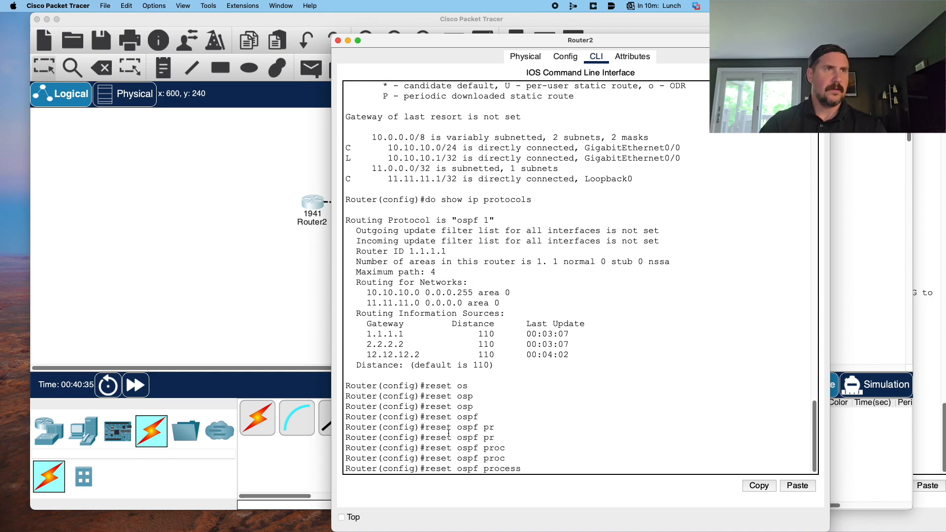
text( 1)
key(Return)
- Retry the OSPF restart on Router2 as a privileged command with do reset ospf process 1
key(Up)
key(Left)
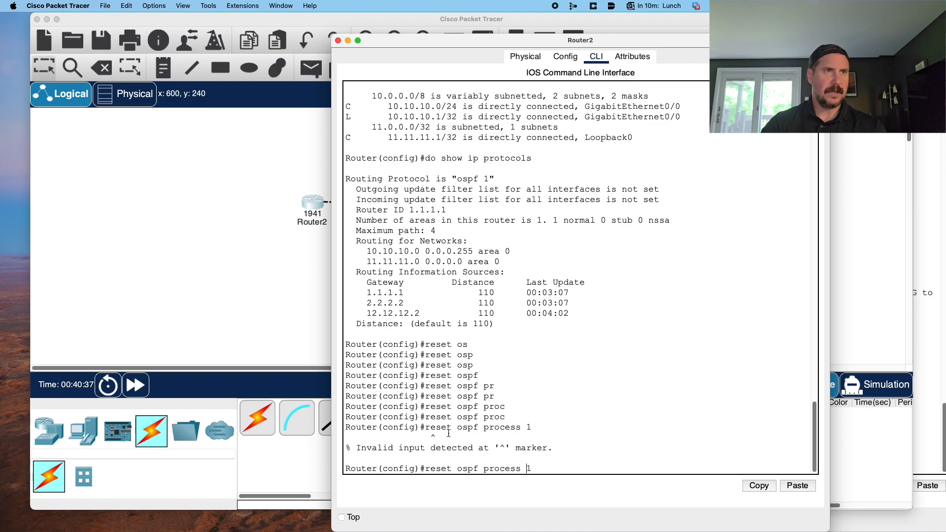
key(Left)
key(Left)
key(Left)
key(Left)
key(Left)
key(Left)
key(Left)
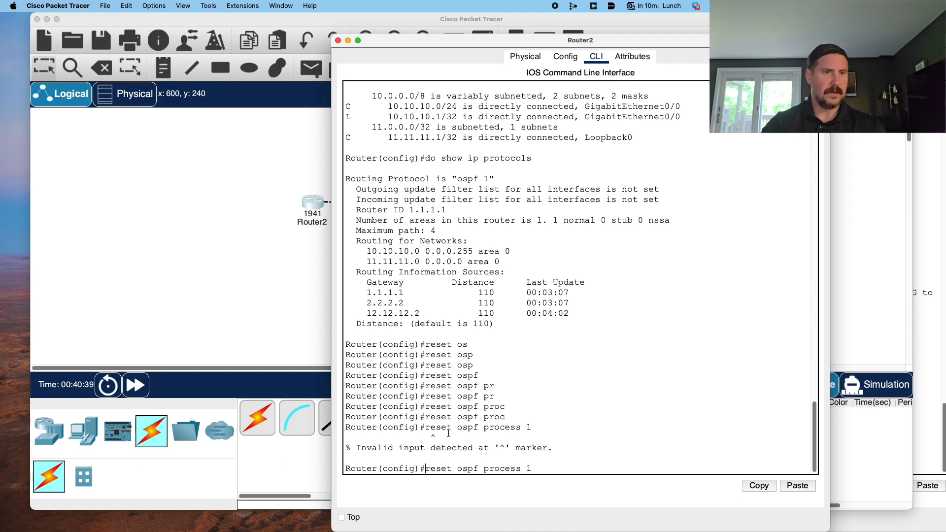
text(do)
key(Return)
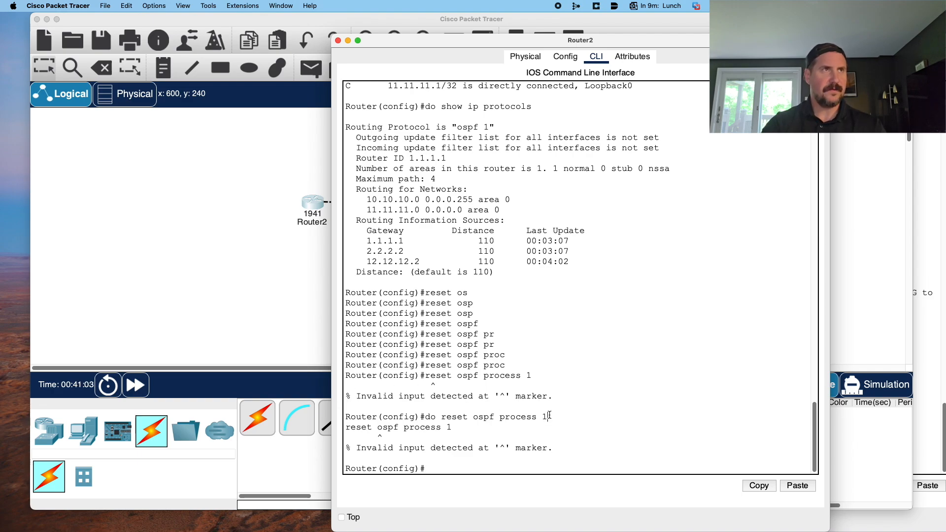
- Enable Router2's interface loopback 0 with no shut and exit to global configuration mode
text(inter)
key(Tab)
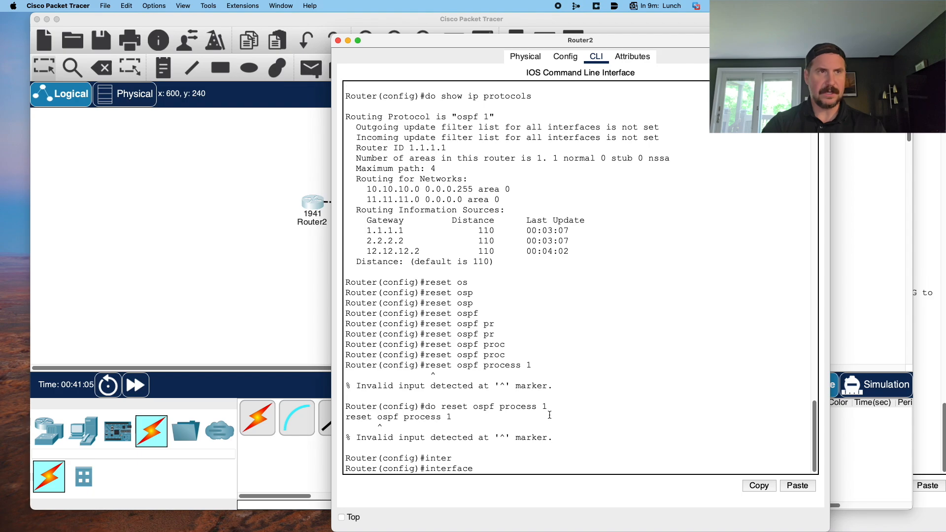
text(l)
key(Tab)
text(0)
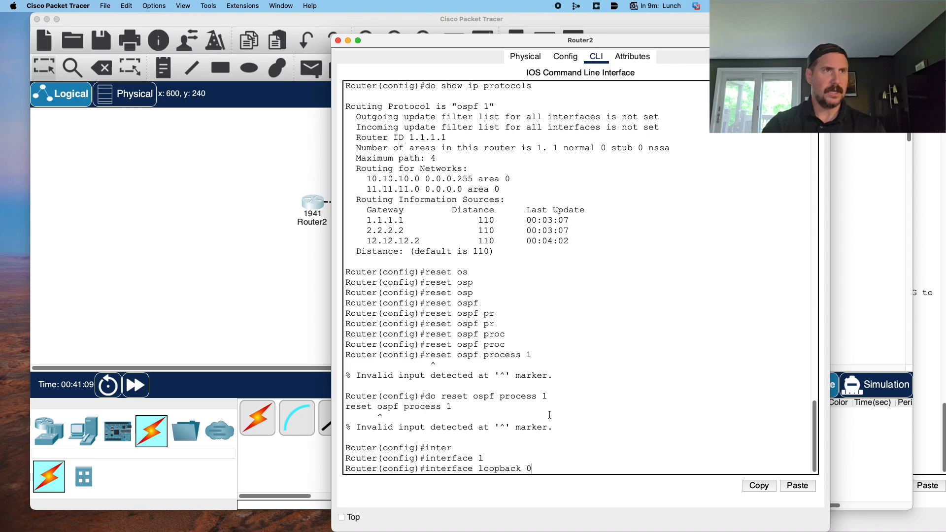
key(Return)
text(no shut)
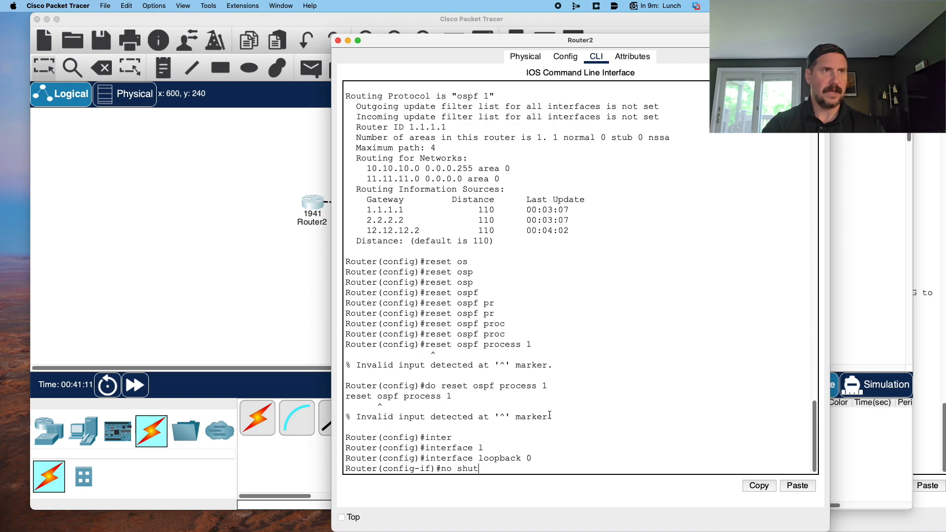
key(Return)
text(eix)
key(BackSpace)
key(BackSpace)
text(xit)
key(Return)
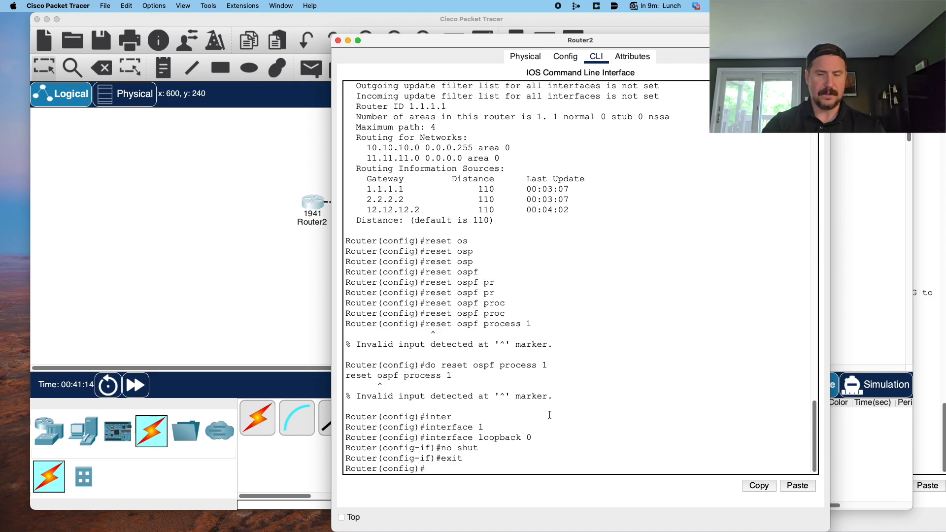
- Enable Router2's interface gigabitEthernet 0/0 with no shut and exit to global configuration mode
text(inter)
key(Tab)
text(gi)
key(Tab)
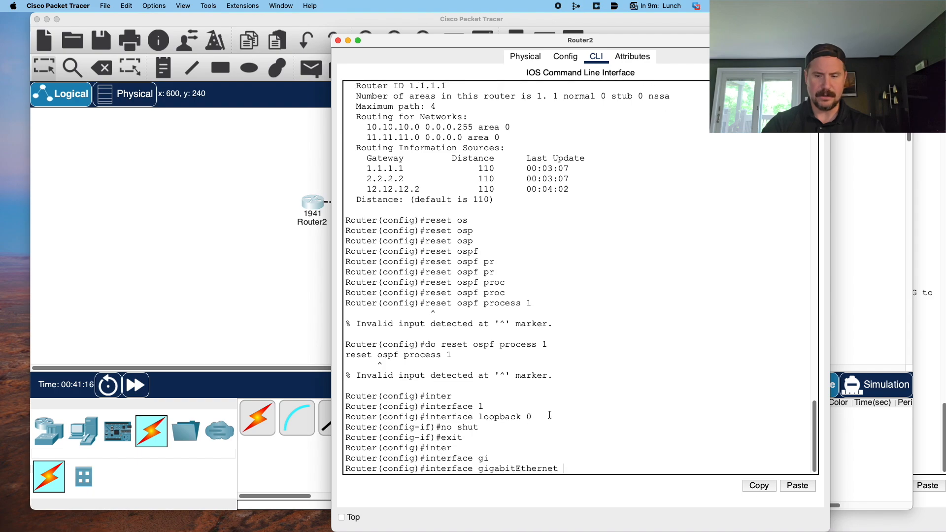
text(0)
key(Tab)
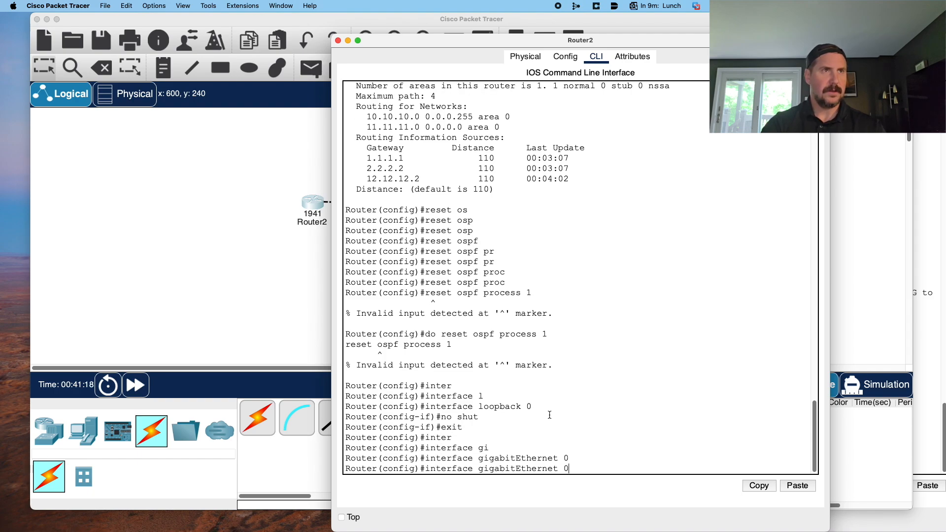
text(/0)
key(Return)
text(no shut)
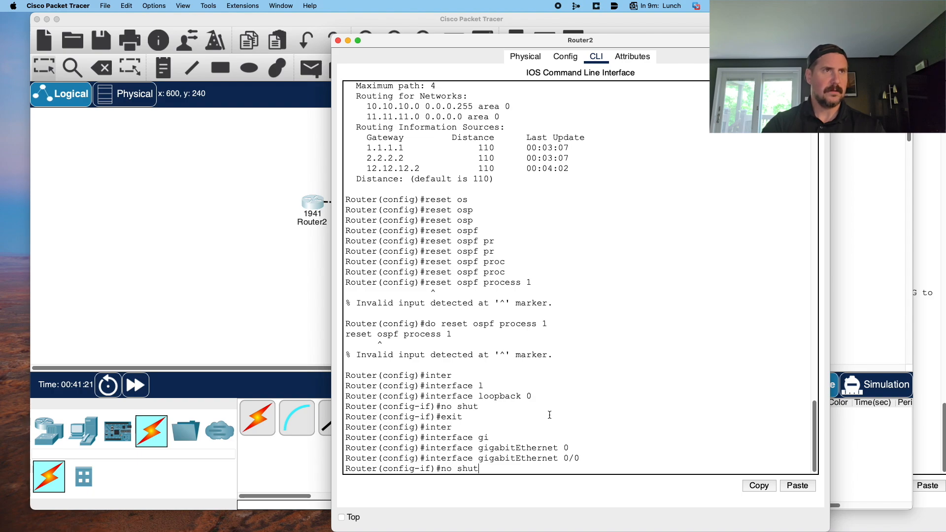
key(Return)
text(exit)
key(Return)
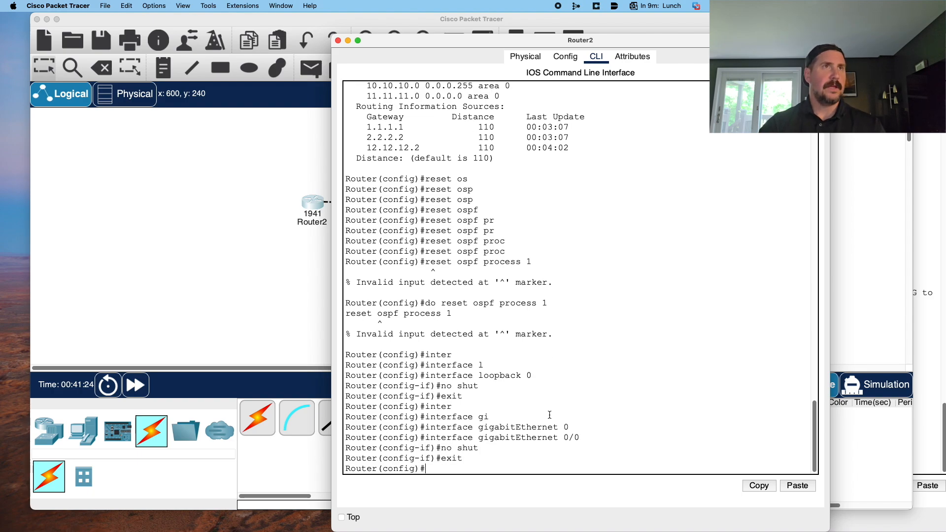
- Switch to Router3's command line and exit its OSPF router configuration mode to global configuration mode
click(226, 291)
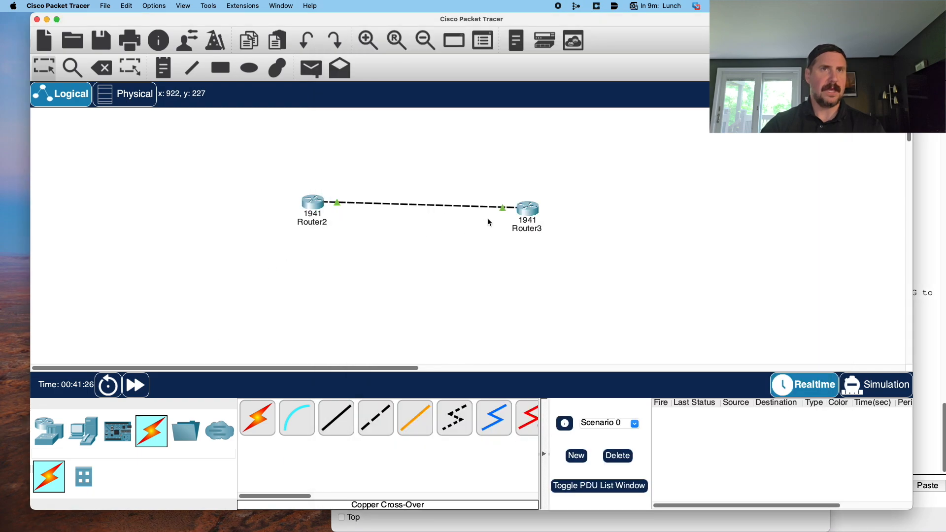
click(528, 209)
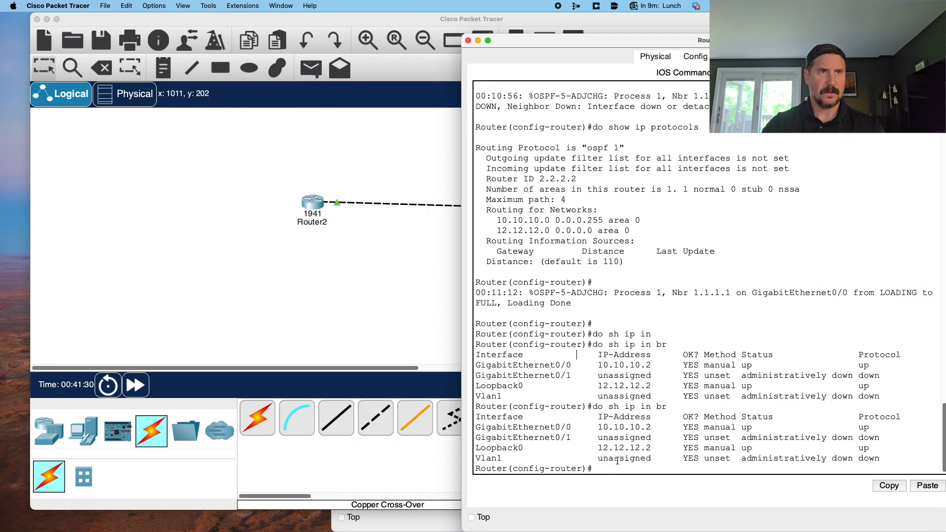
text(ei)
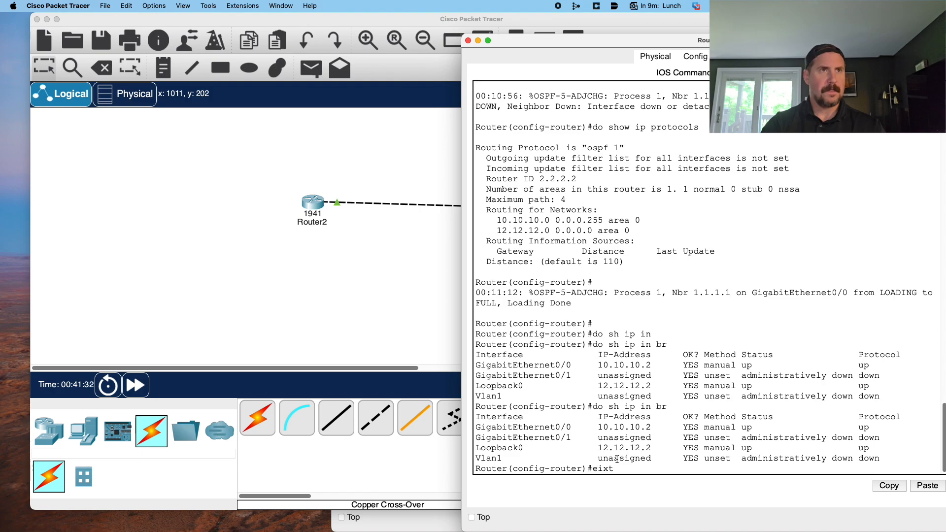
key(BackSpace)
text(x)
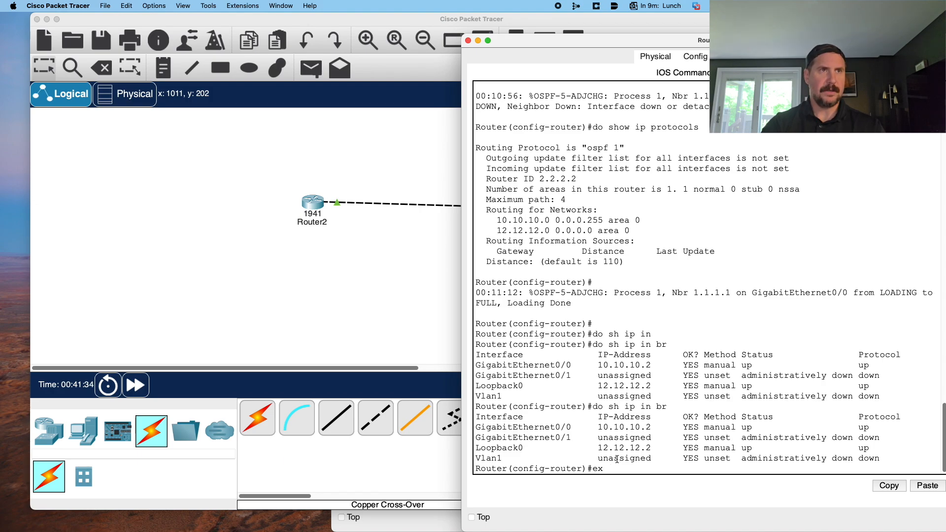
text(it)
key(Return)
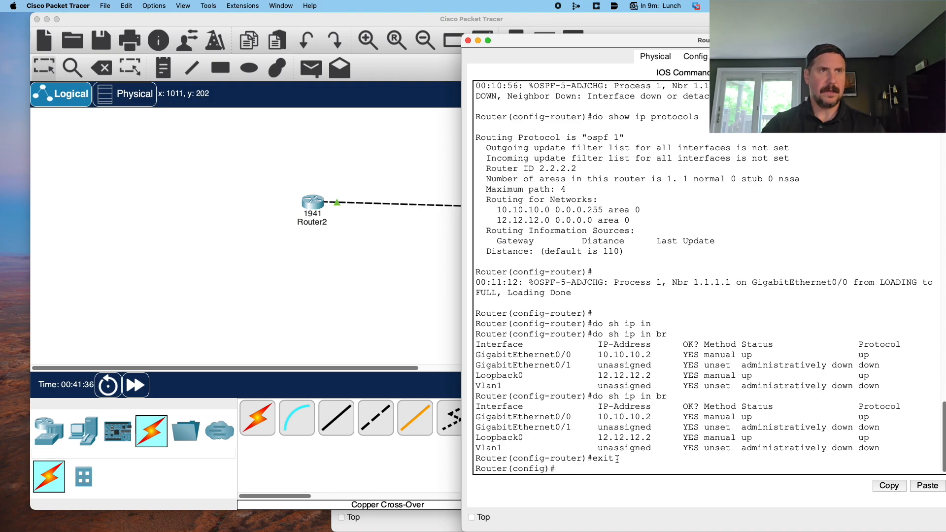
- Enable Router3's interface gigabitEthernet 0/0 with no shut and exit to global configuration mode
text(i)
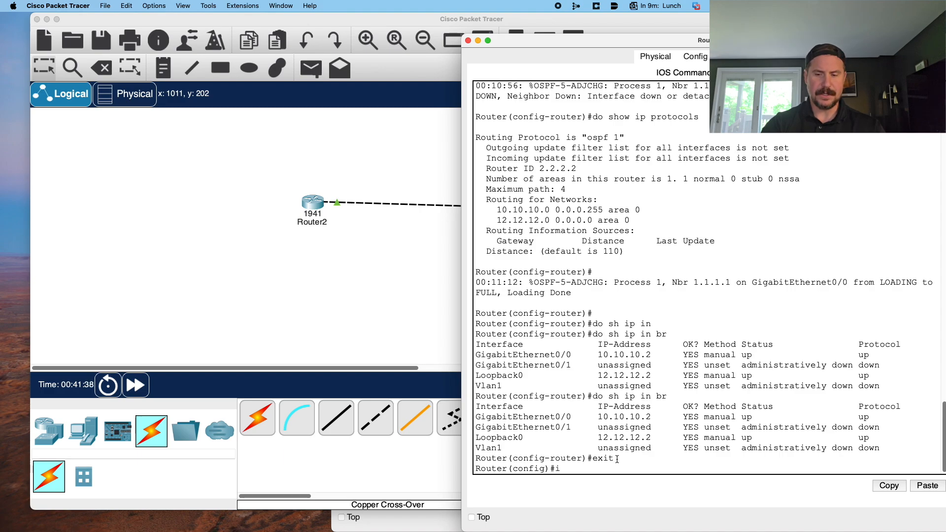
text(nt)
key(Tab)
text(g)
key(Tab)
text(0/0)
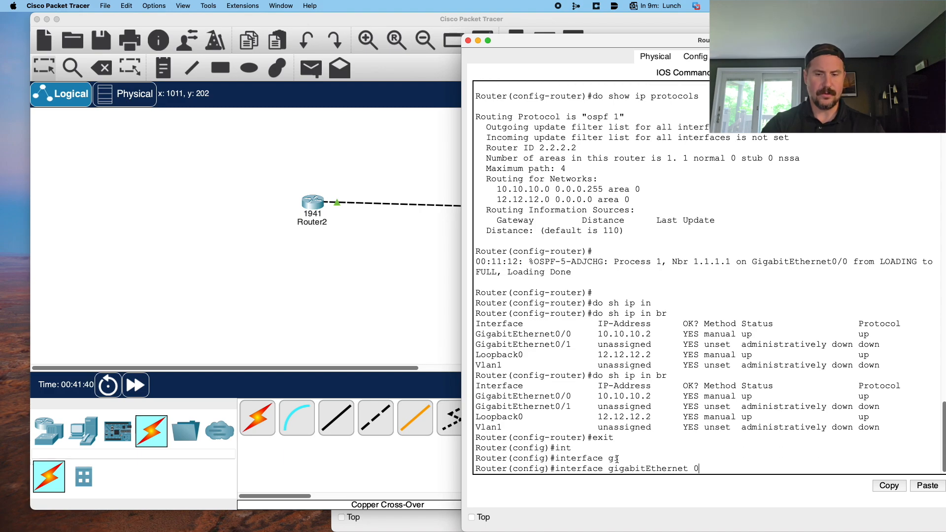
key(Return)
text(no shut)
key(Return)
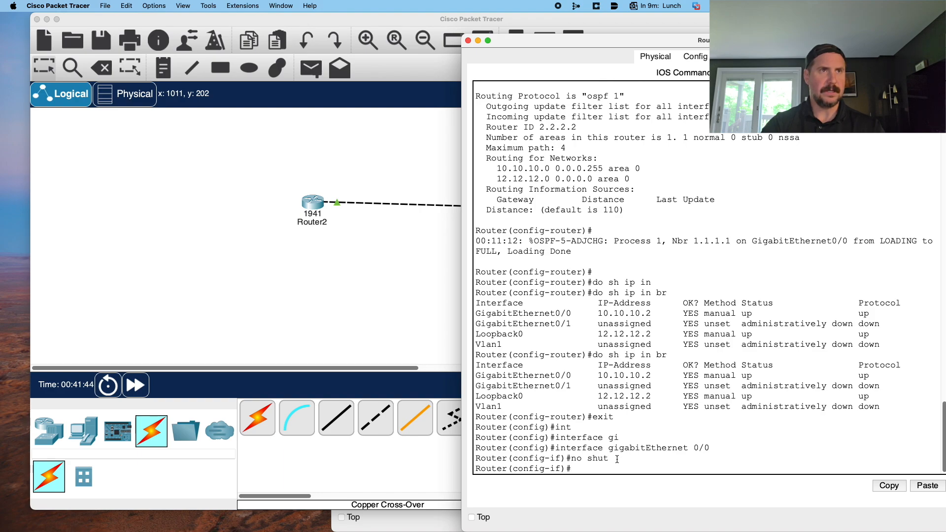
text(exit)
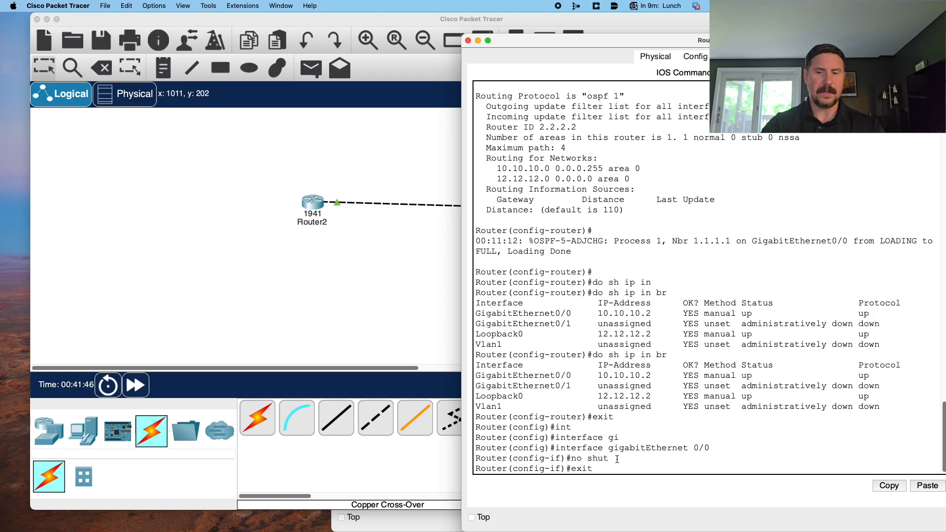
key(Return)
- Enable Router3's interface loopback 0 with no shut and exit to global configuration mode
text(inter)
key(Tab)
text(lo)
key(Tab)
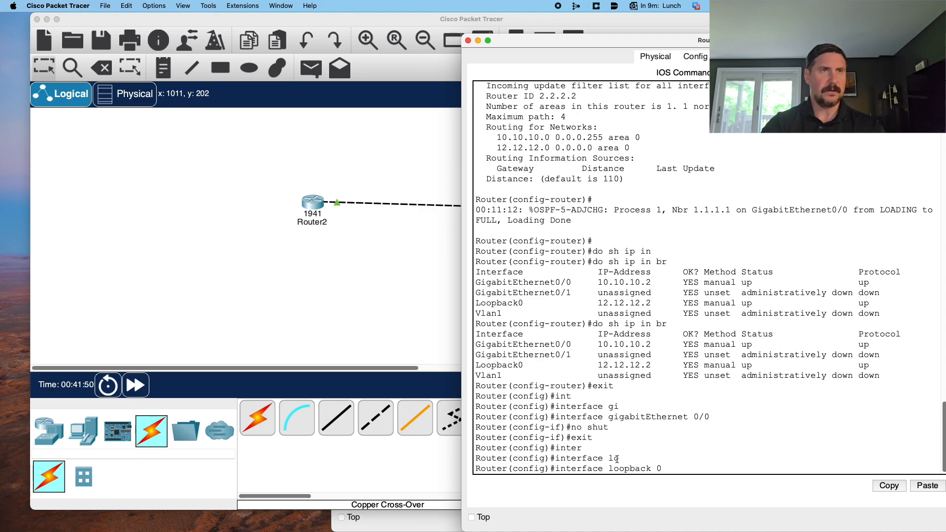
key(Return)
text(no shut)
key(Return)
text(exit)
key(Return)
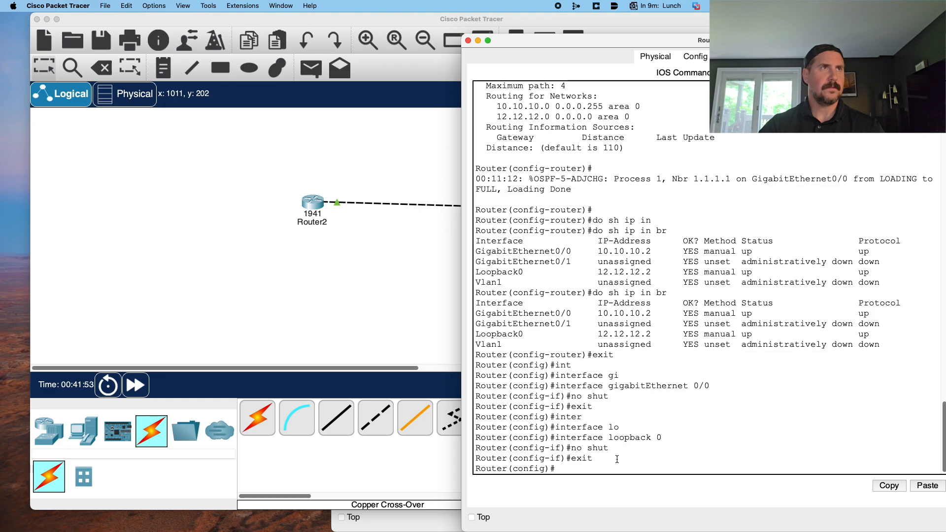
- Return to Router2's command line and recheck its routing table with do show ip route
click(321, 277)
click(314, 202)
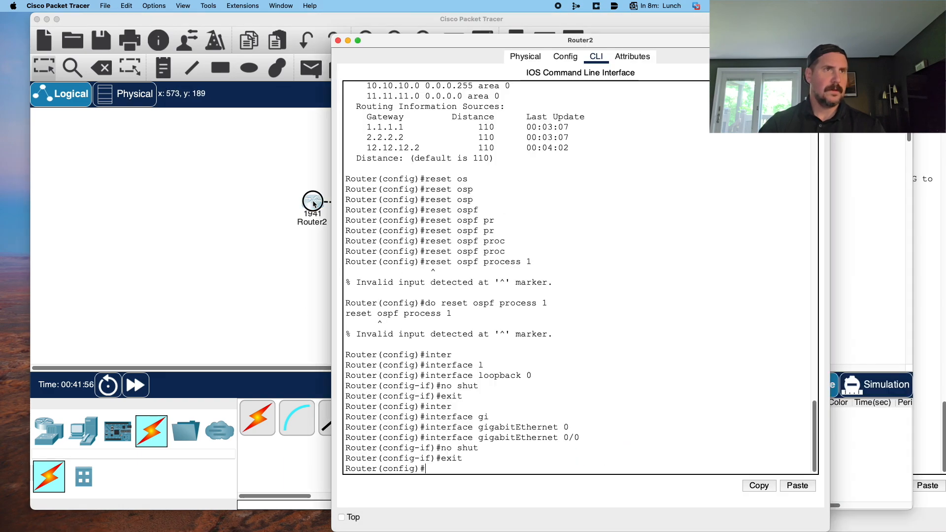
key(Up)
key(Up)
key(Up)
key(Up)
key(Up)
key(Up)
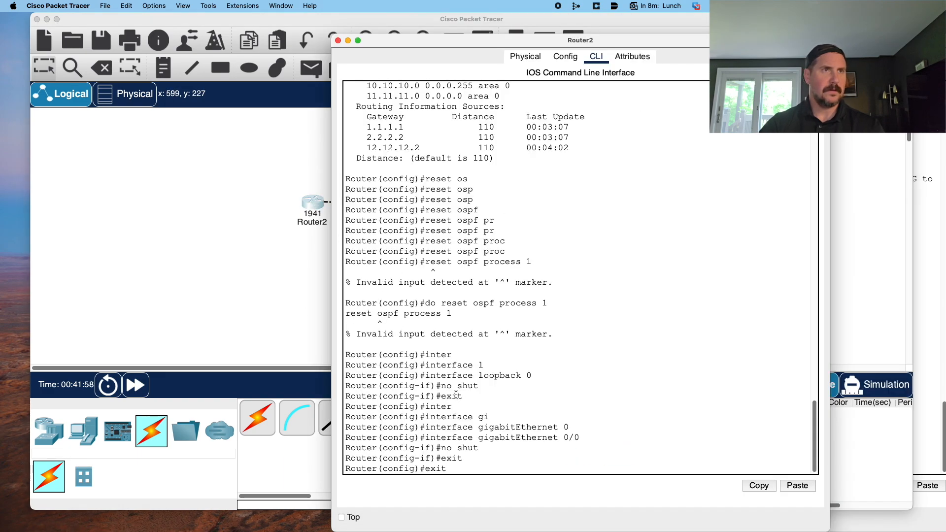
key(Up)
key(Up)
key(Up)
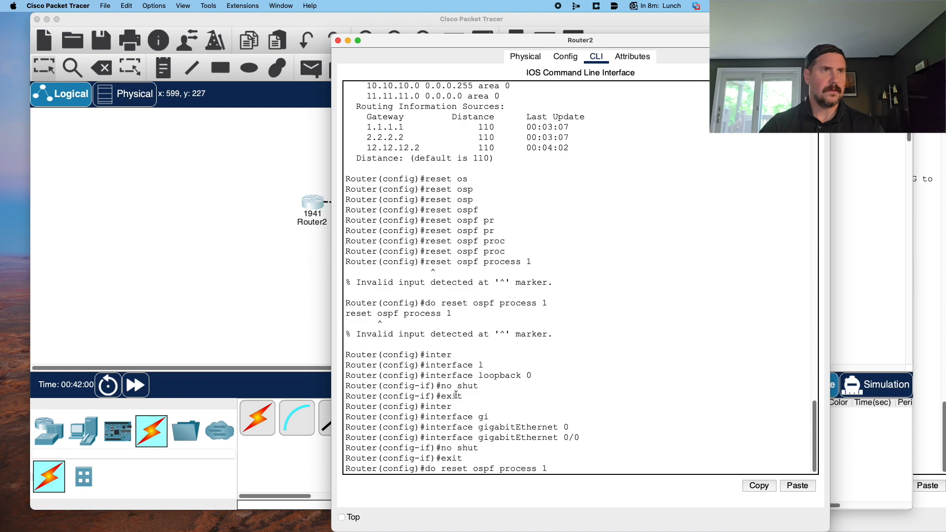
key(Up)
key(Return)
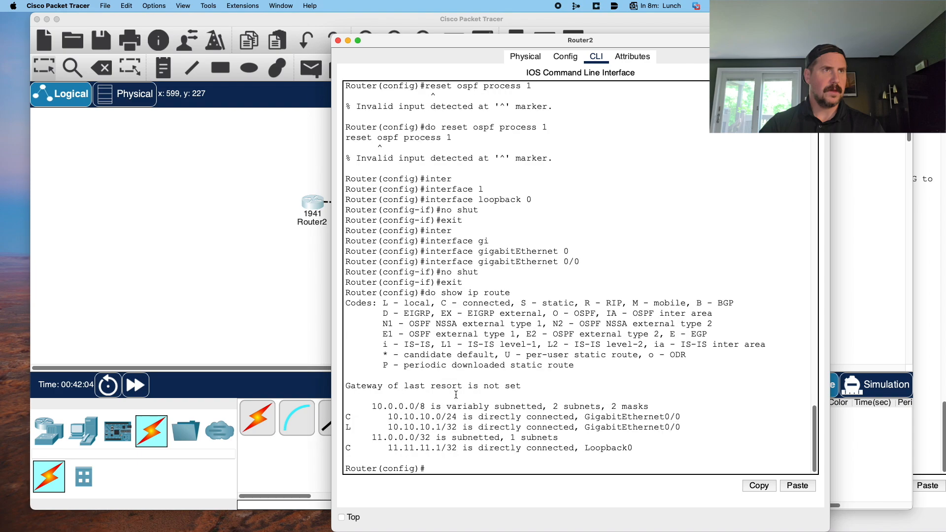
key(Up)
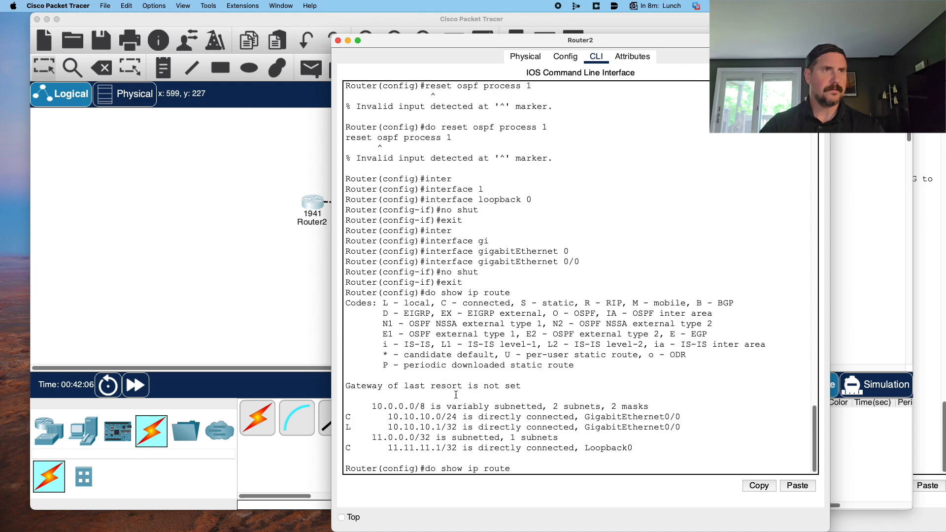
key(Up)
key(Up)
key(Up)
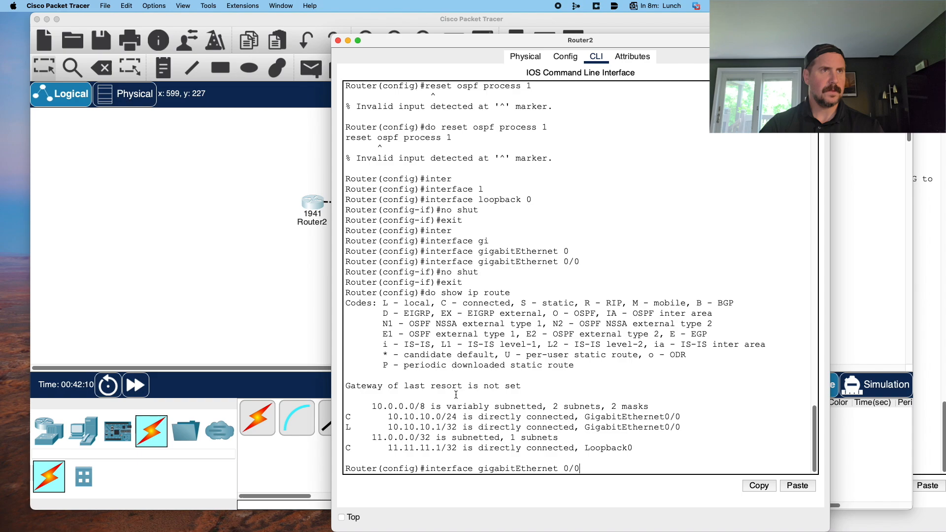
key(Up)
key(Up)
key(Up)
key(Up)
key(Up)
key(Up)
key(Up)
key(Up)
key(Up)
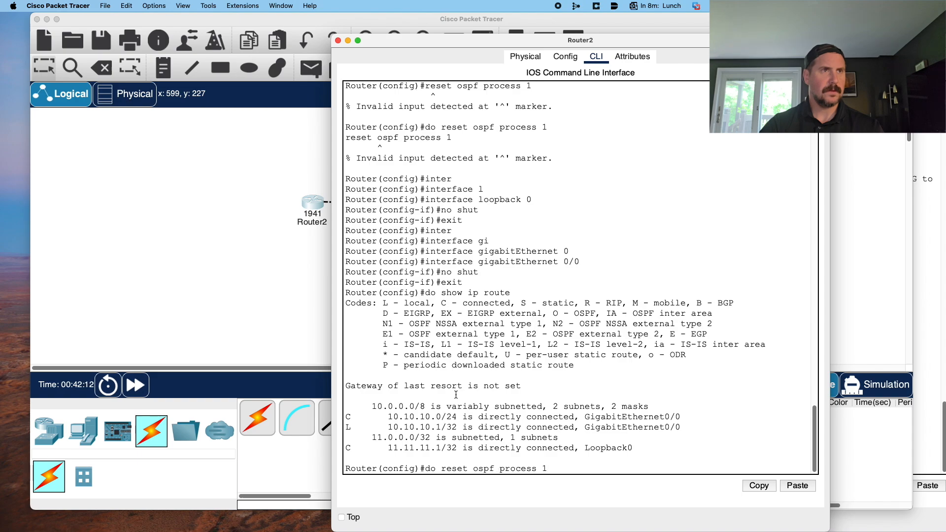
key(Up)
key(Up)
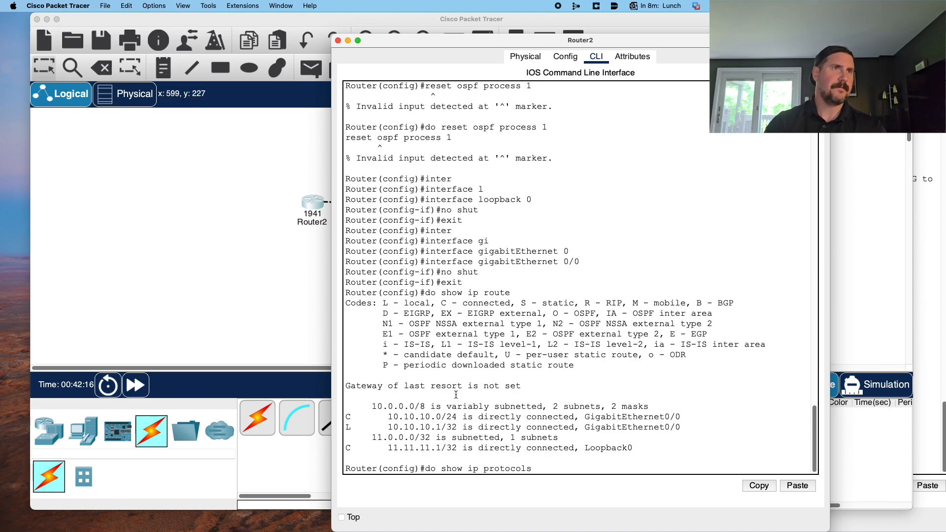
key(Down)
key(BackSpace)
key(BackSpace)
key(BackSpace)
key(BackSpace)
key(BackSpace)
key(BackSpace)
key(BackSpace)
key(BackSpace)
key(BackSpace)
key(BackSpace)
key(BackSpace)
key(BackSpace)
key(BackSpace)
key(BackSpace)
key(BackSpace)
key(BackSpace)
key(BackSpace)
key(BackSpace)
key(BackSpace)
key(BackSpace)
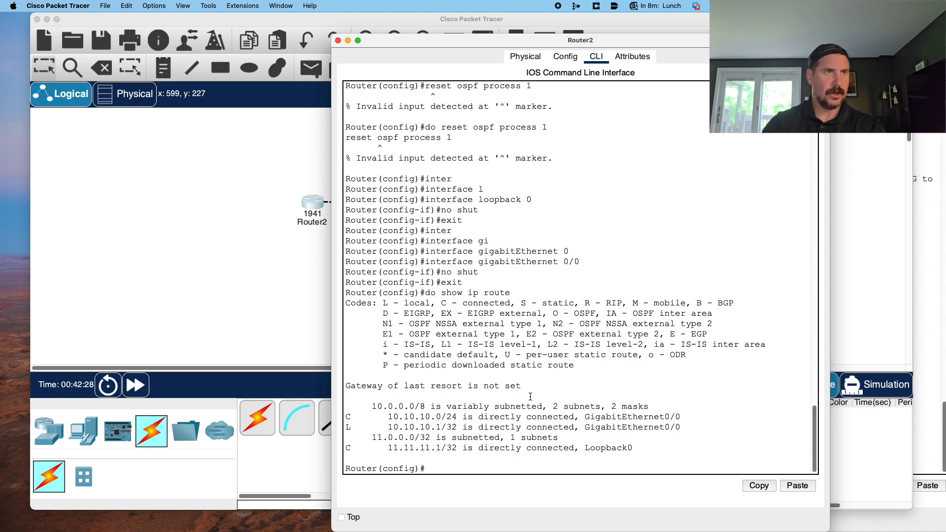
key(BackSpace)
key(BackSpace)
- Run do show ip ospf interface on Router2 and highlight the backup designated router, process ID and internet address lines
text(do show)
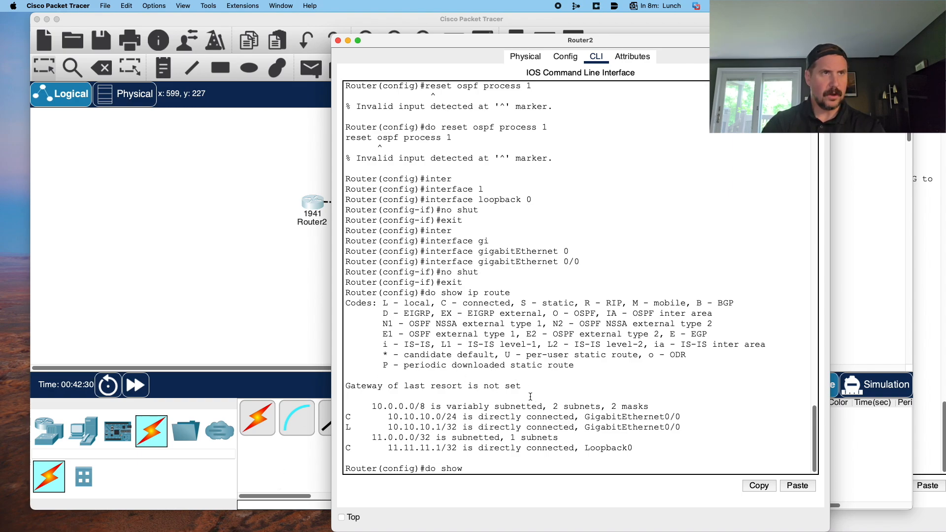
text( ip o)
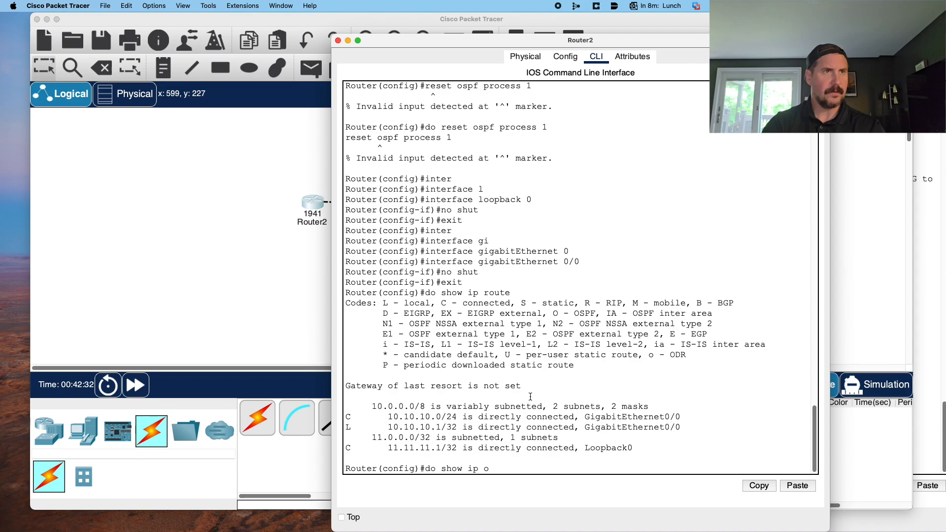
text(sp)
key(Tab)
text(f interface)
key(Return)
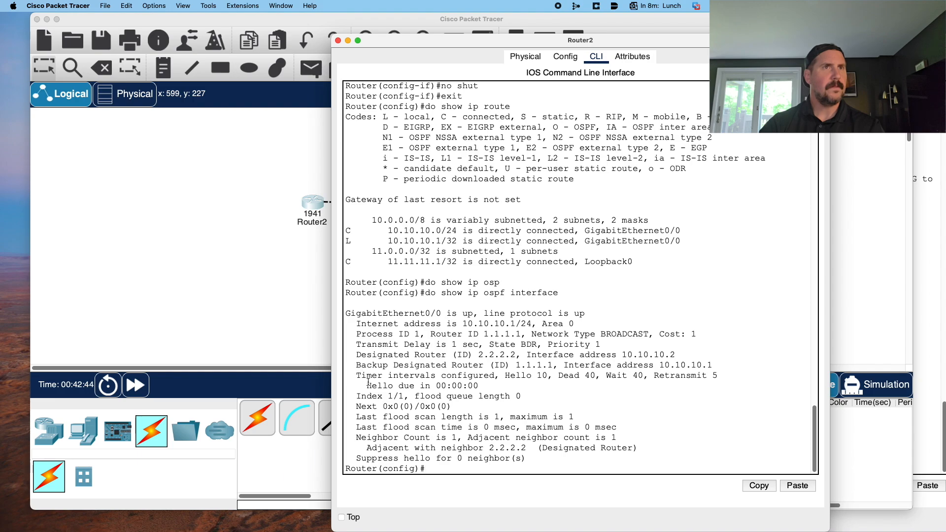
drag(356, 365, 719, 363)
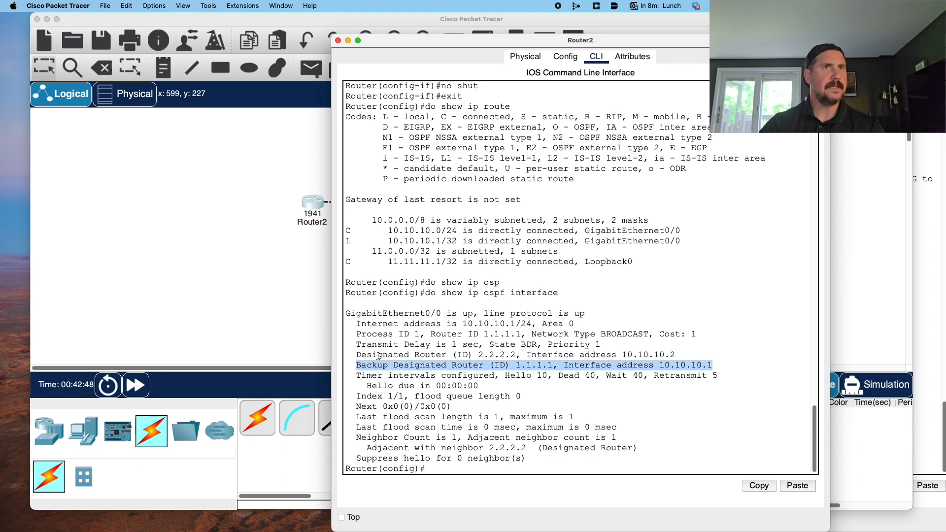
drag(356, 354, 718, 335)
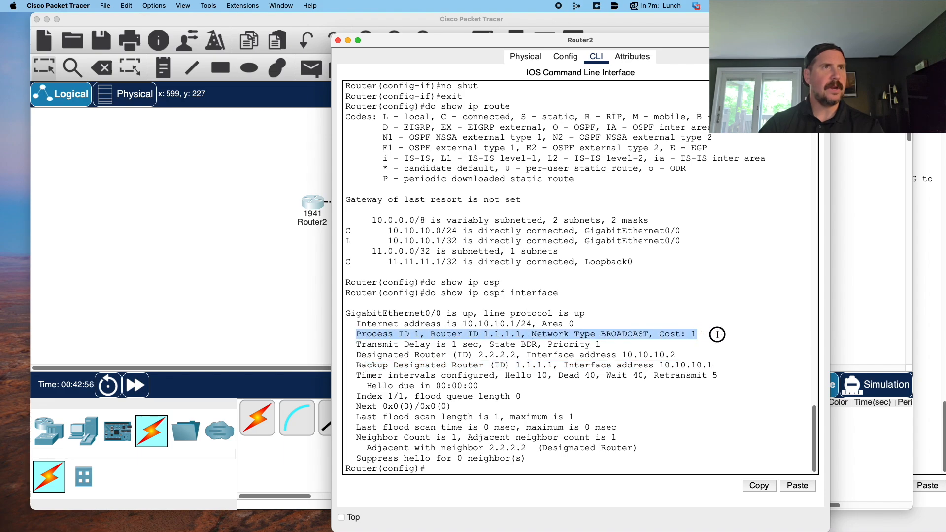
drag(353, 324, 597, 323)
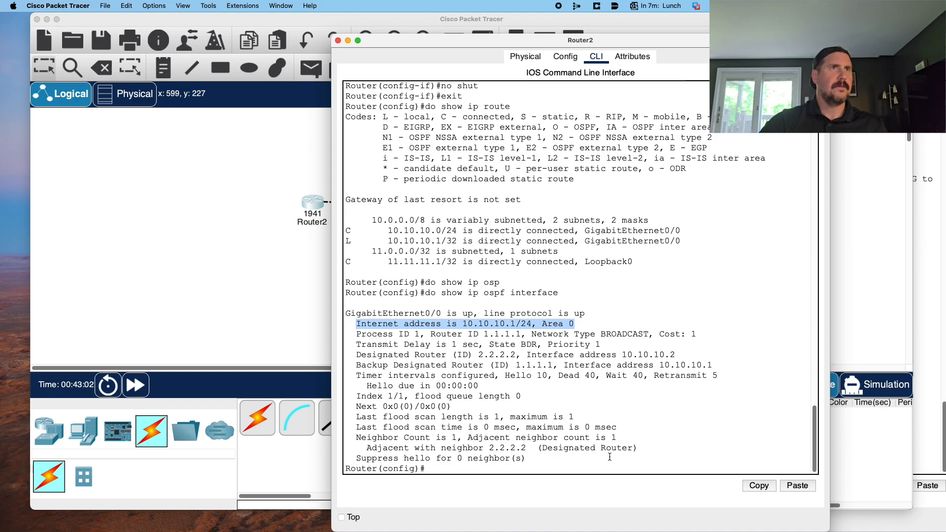
- Switch to Router3's command line and list its OSPF interface details with do show ip osp inter
click(276, 282)
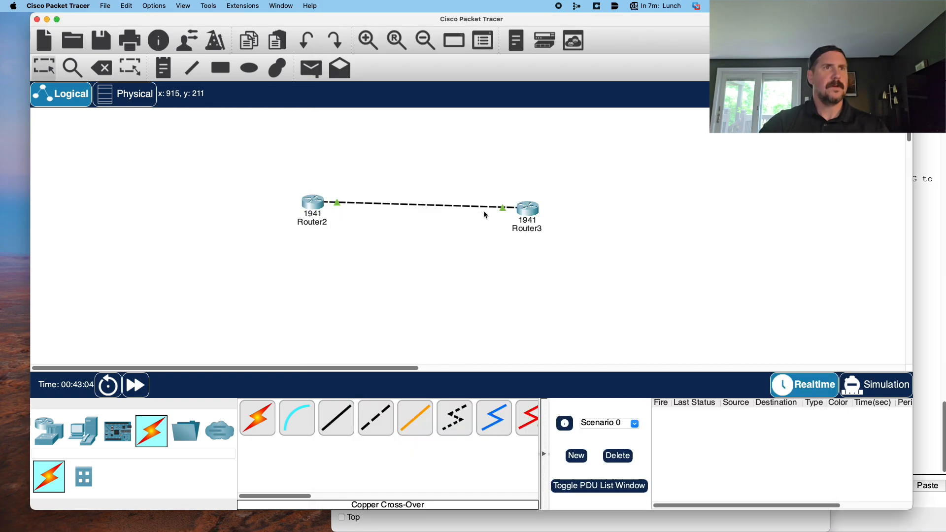
click(530, 209)
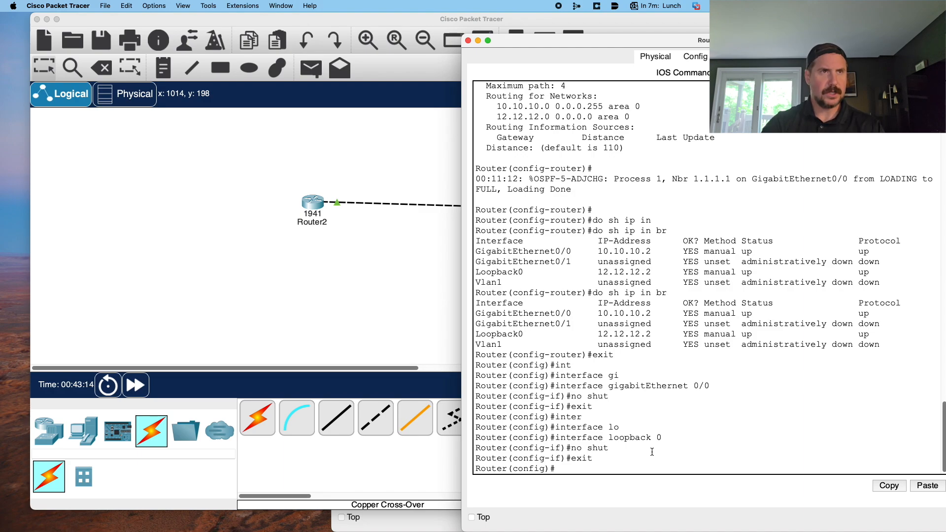
text(do sho)
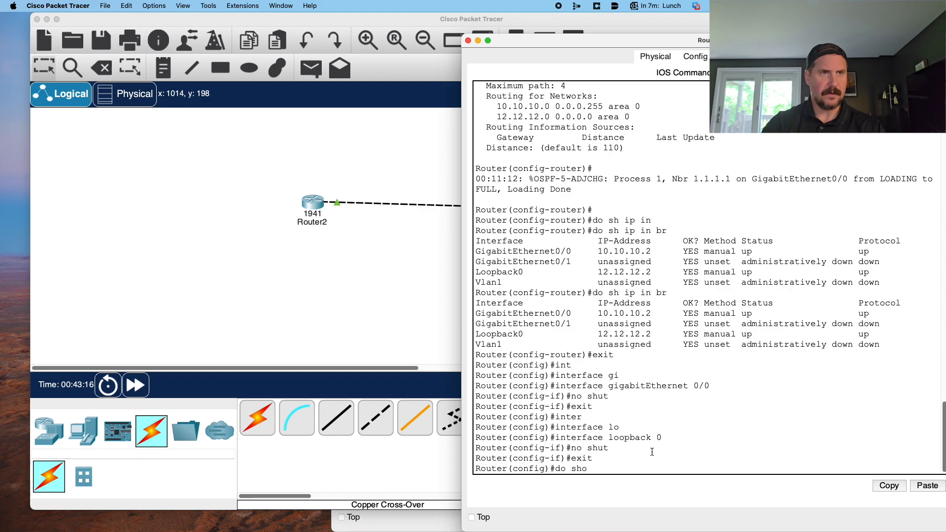
text(w ip osp)
key(Tab)
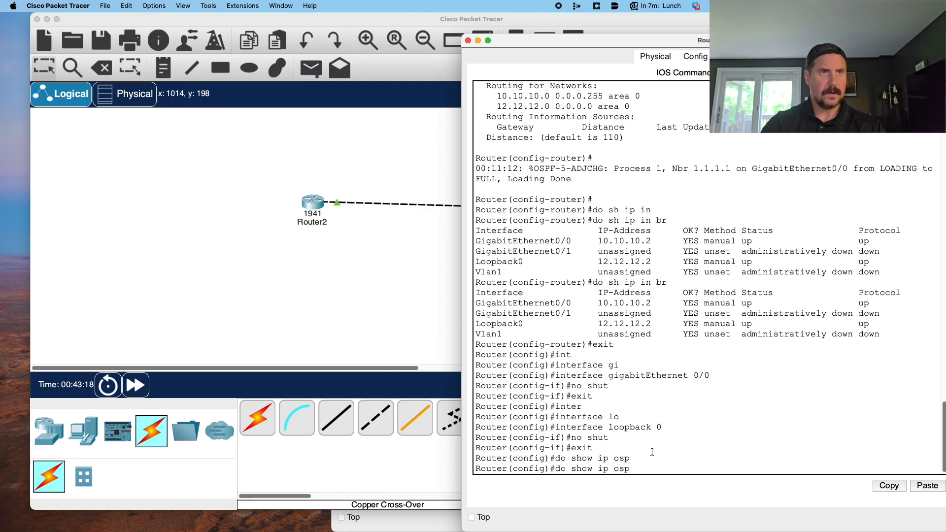
text(inter)
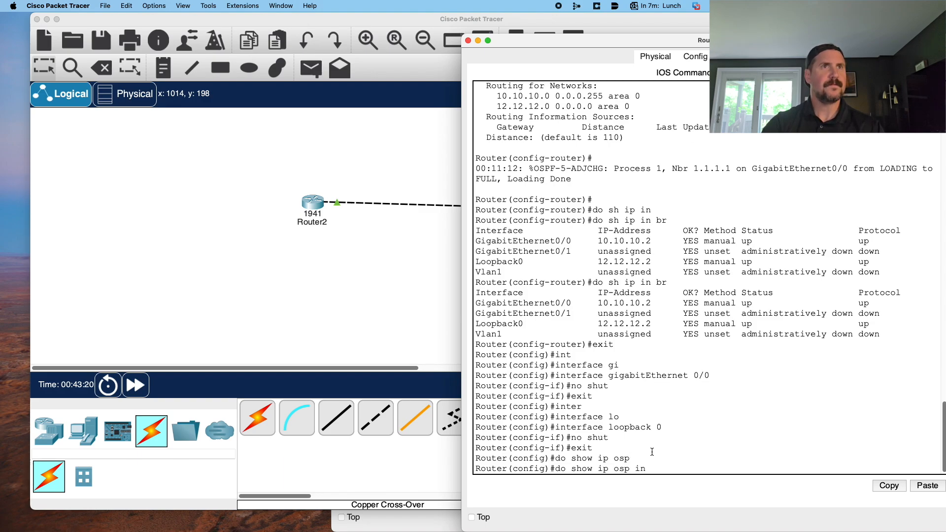
key(Tab)
key(Return)
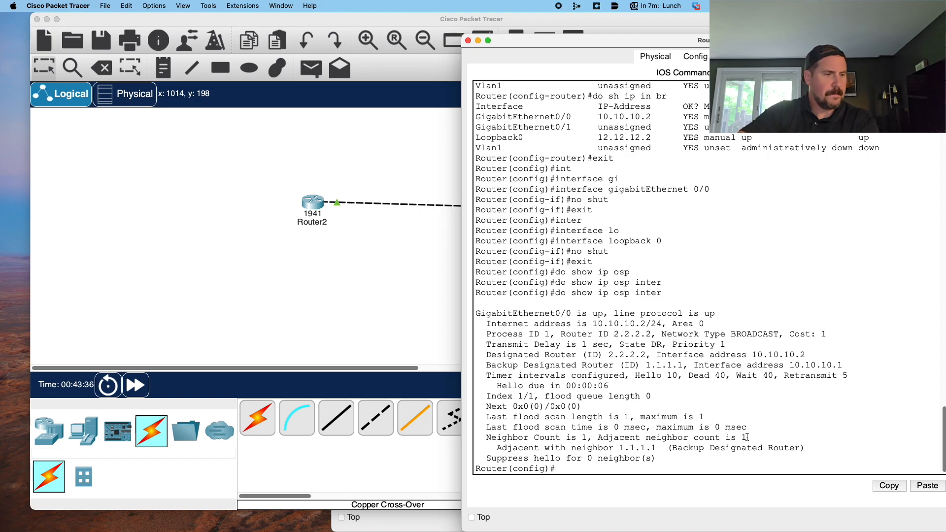
click(678, 458)
click(595, 466)
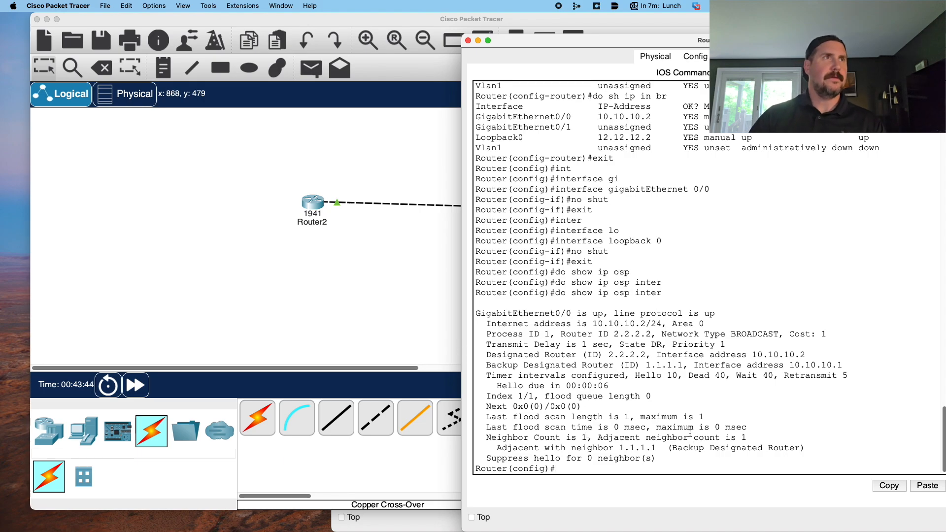
- Return to Router2's command line and test the link to Router3's GigabitEthernet0/0 with do ping 10.10.10.2
click(356, 243)
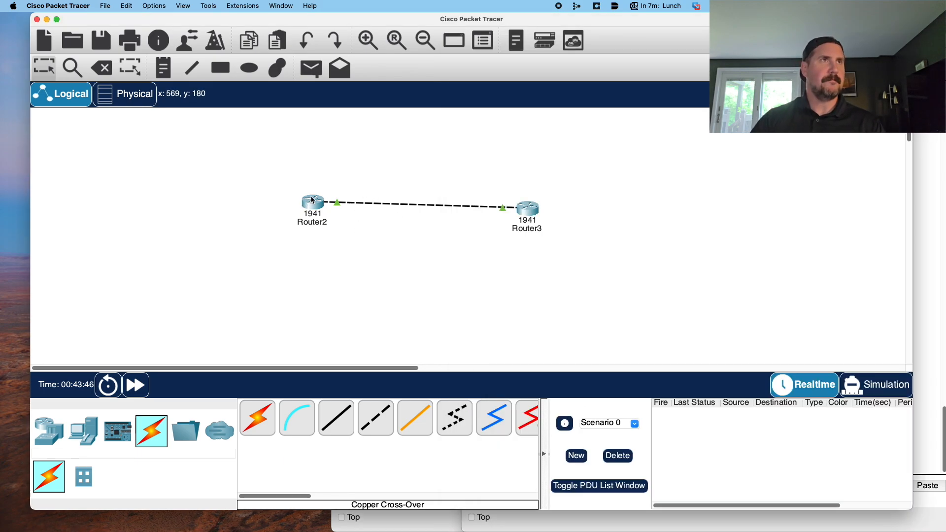
click(313, 206)
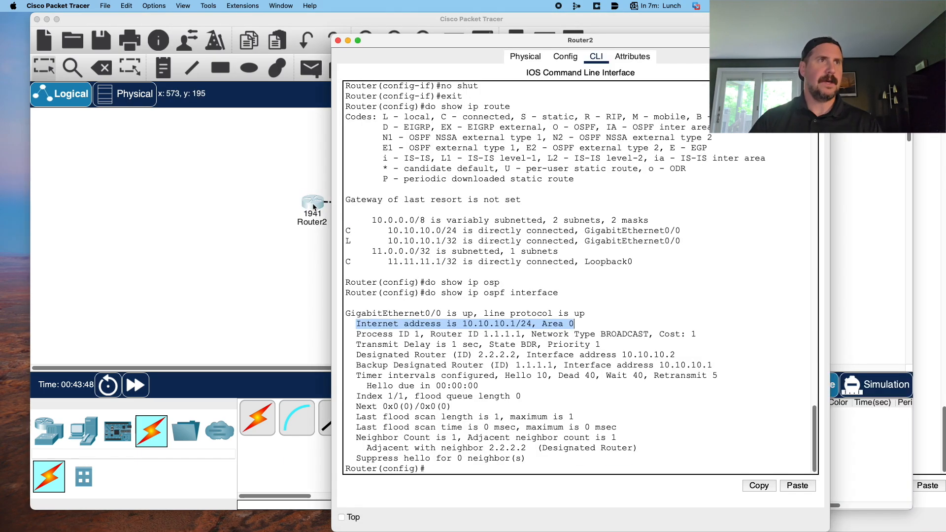
click(578, 465)
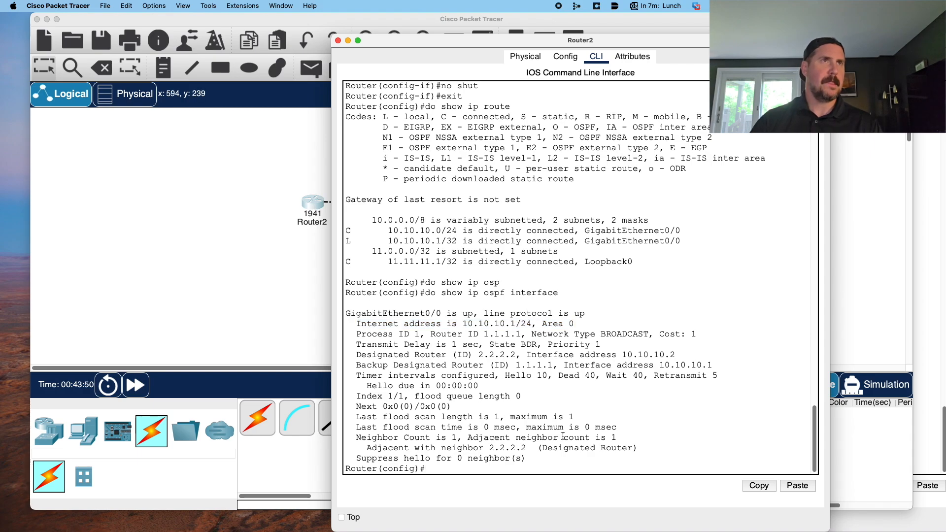
click(295, 301)
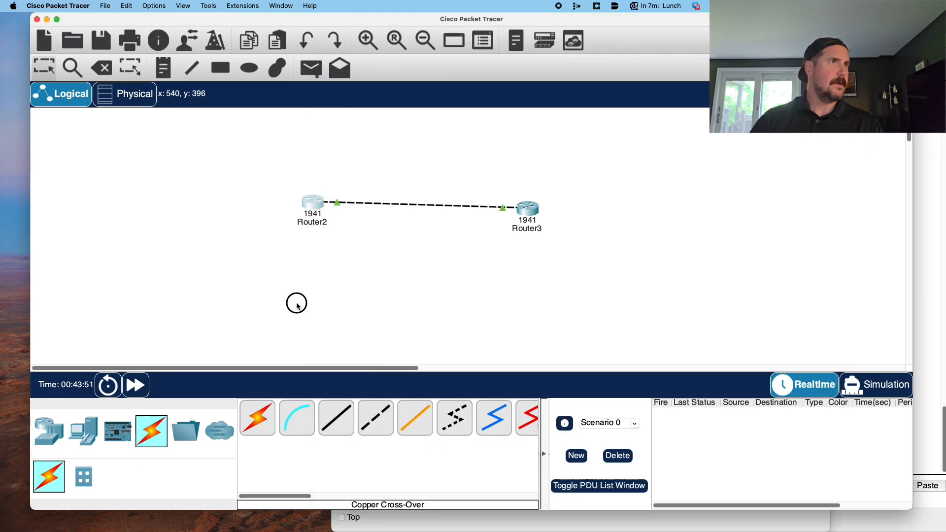
mouse_move(527, 209)
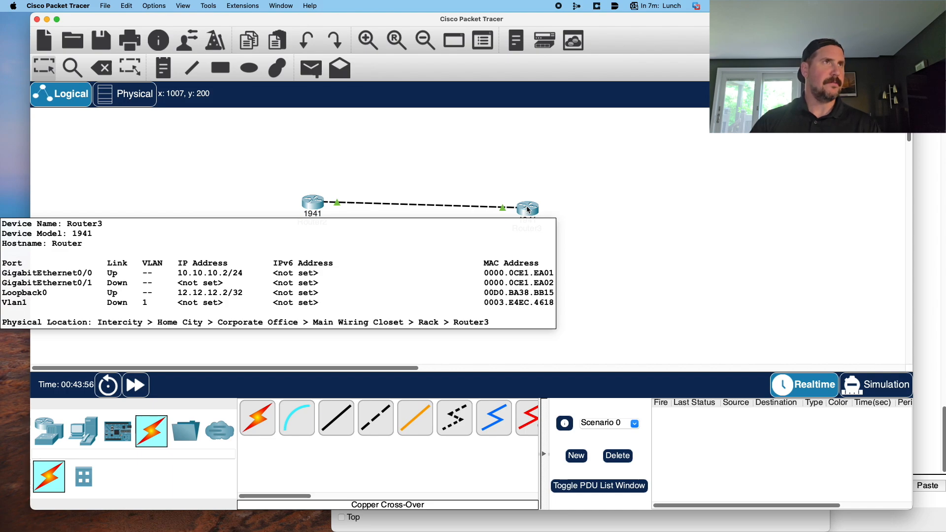
click(314, 205)
text(ping)
key(BackSpace)
key(BackSpace)
key(BackSpace)
key(BackSpace)
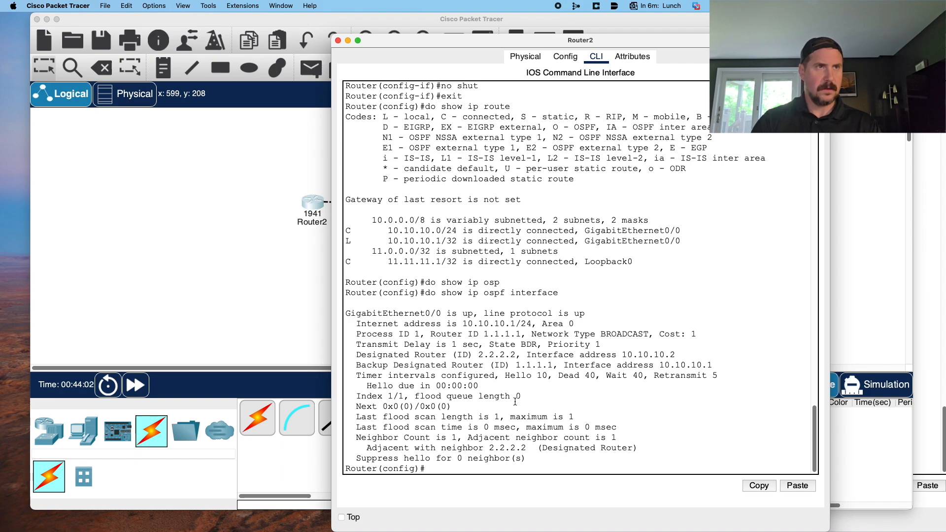
text(do ping 10)
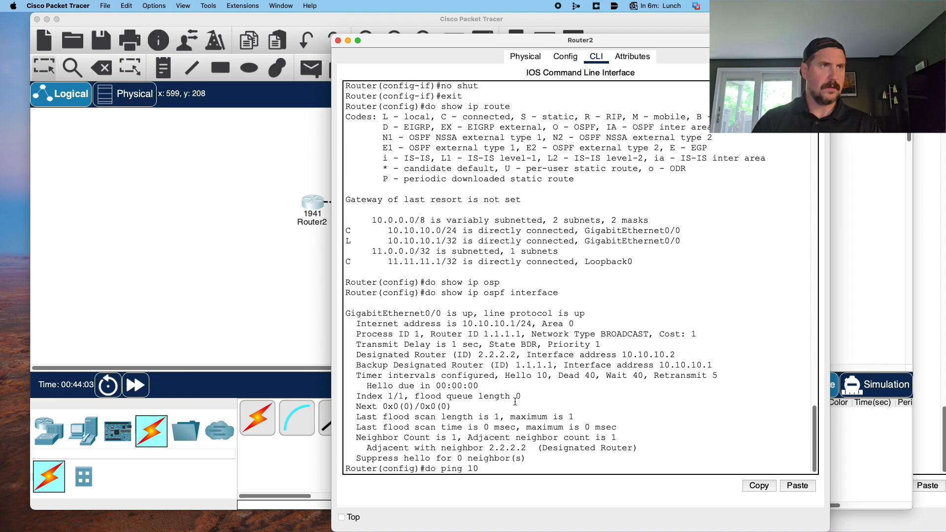
text(.10.10.2)
key(Return)
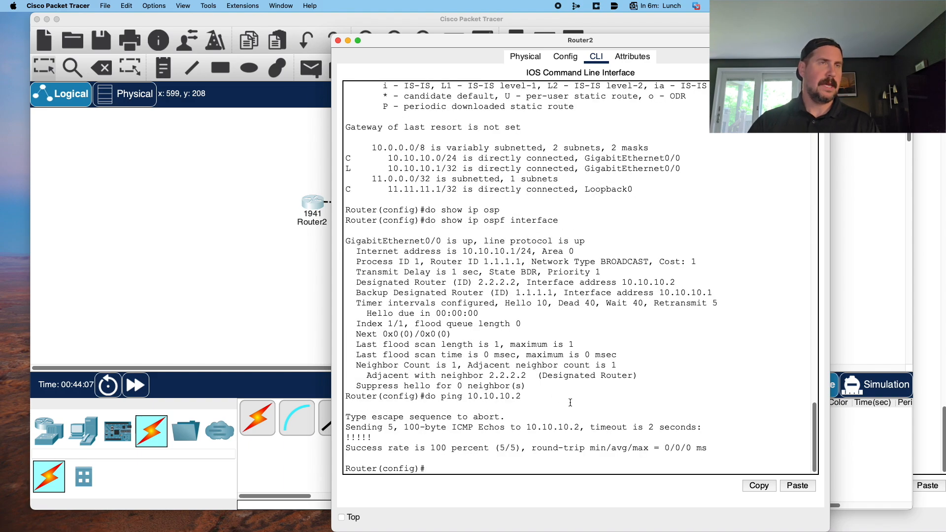
- Check Router3's addresses in the topology and test its loopback from Router2 with do ping 12.12.12.2
click(288, 268)
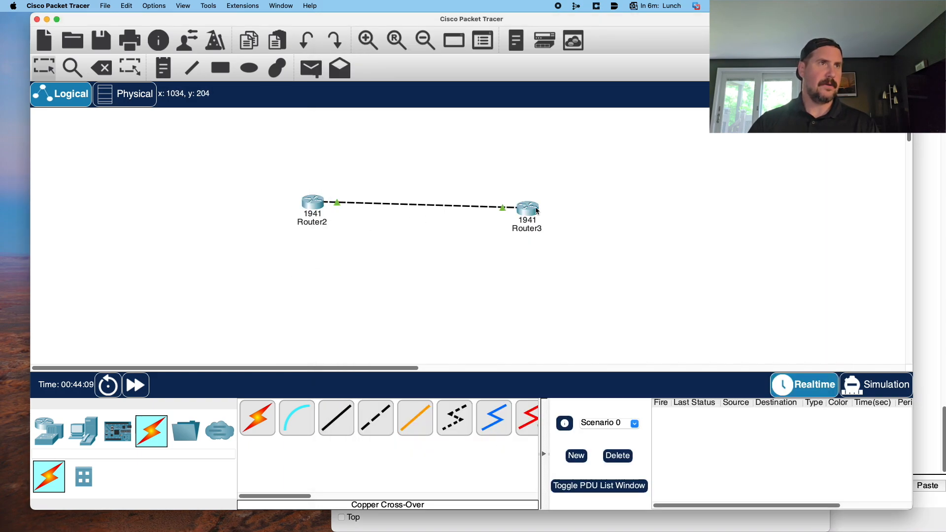
click(311, 202)
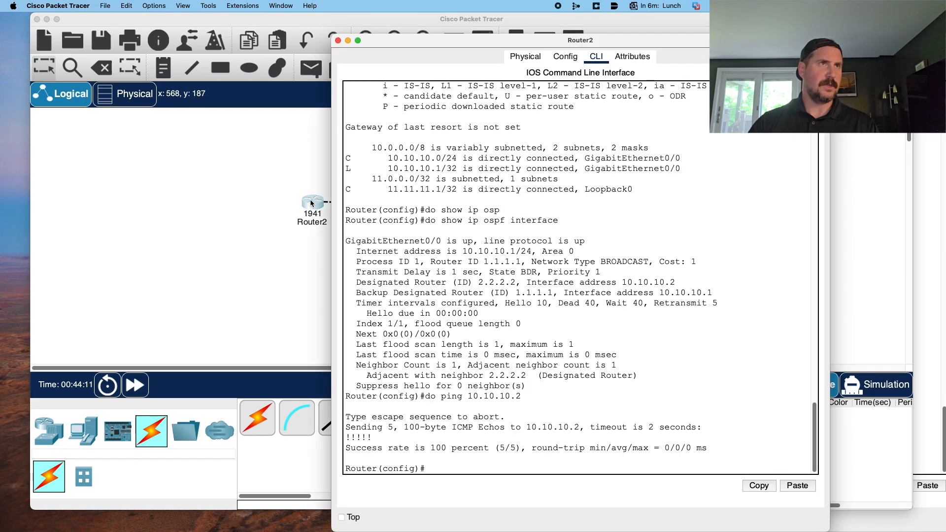
click(287, 274)
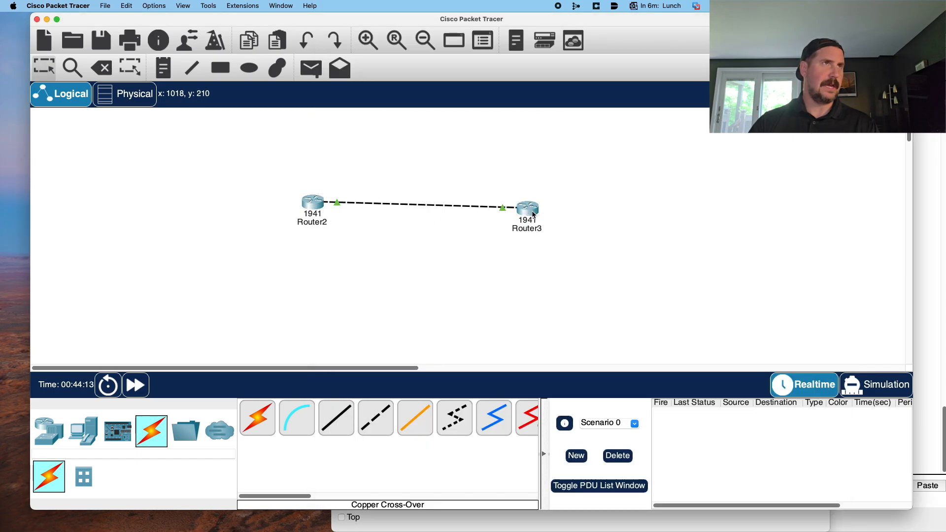
mouse_move(532, 213)
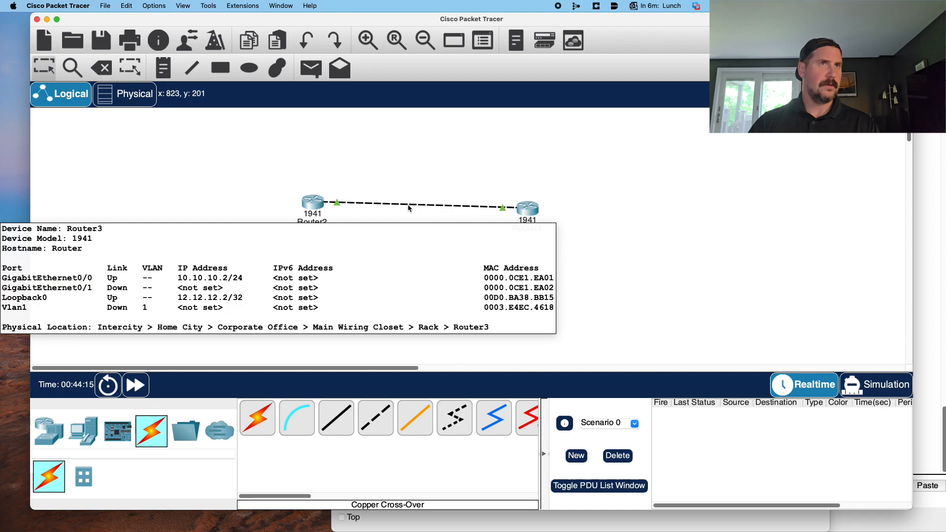
click(315, 202)
text(p)
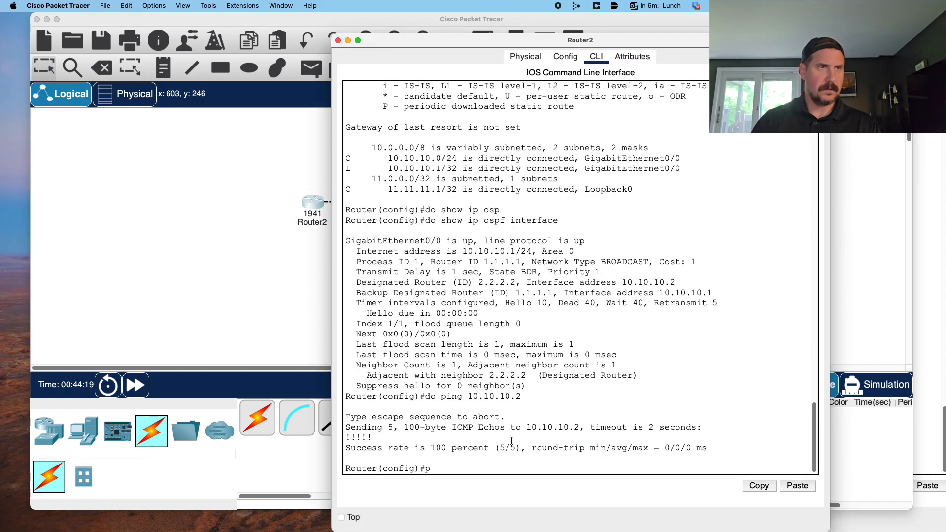
text(ing 12.12.12.2)
key(Return)
key(Up)
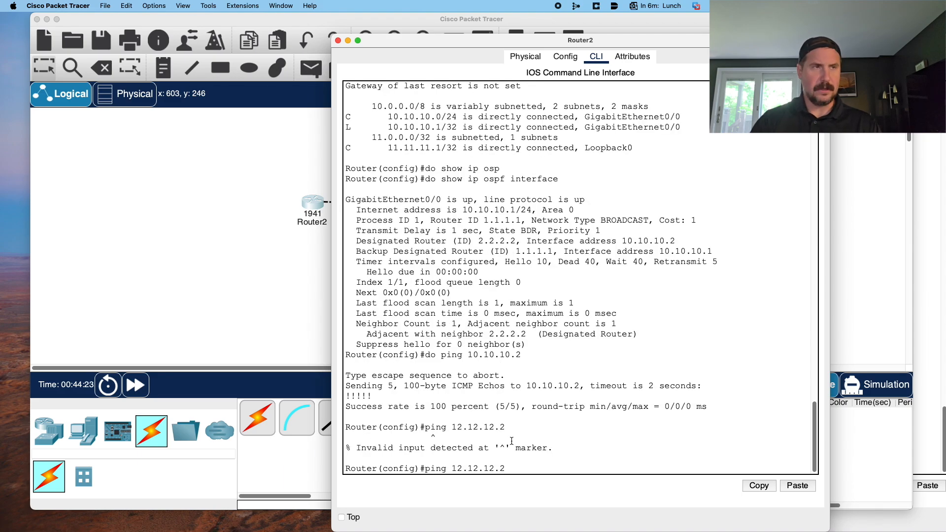
key(ctrl+a)
text(do)
key(Return)
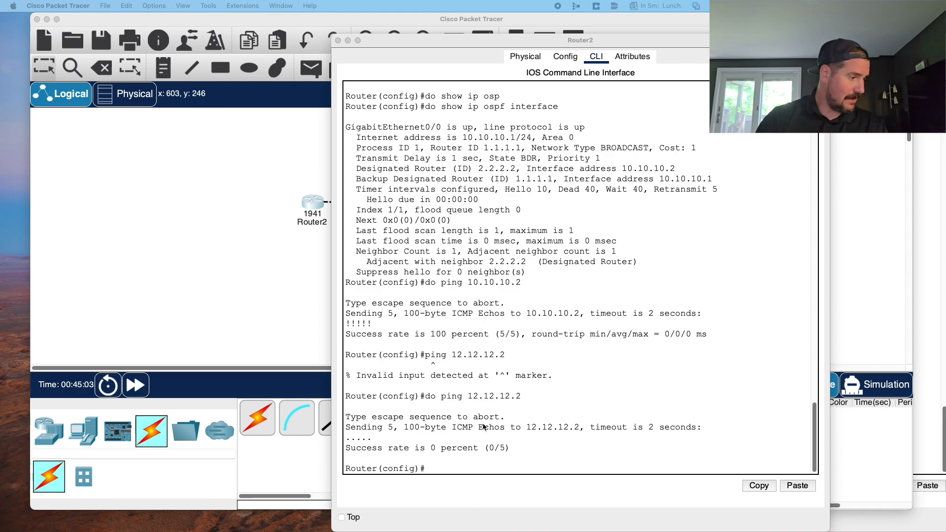
- Enter the configuration mode of OSPF process 1 on Router2 with router ospf 1
click(489, 460)
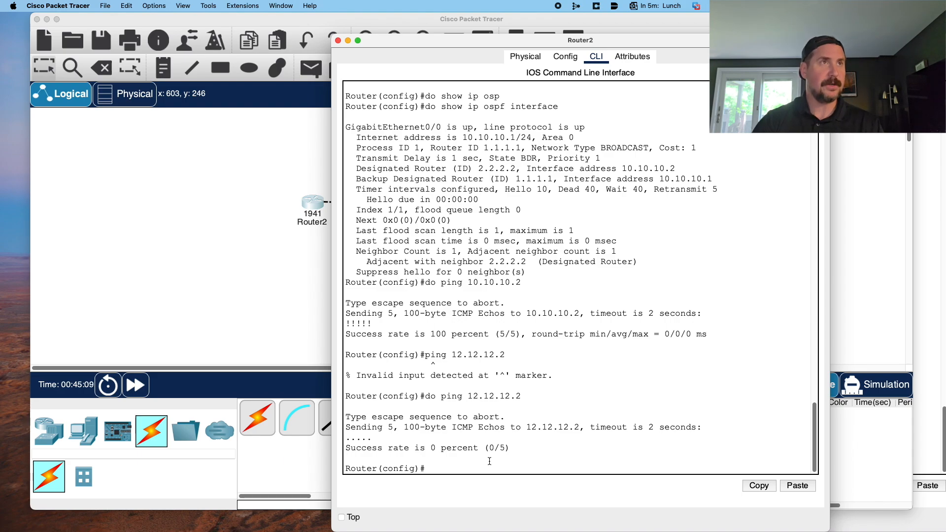
text(rout)
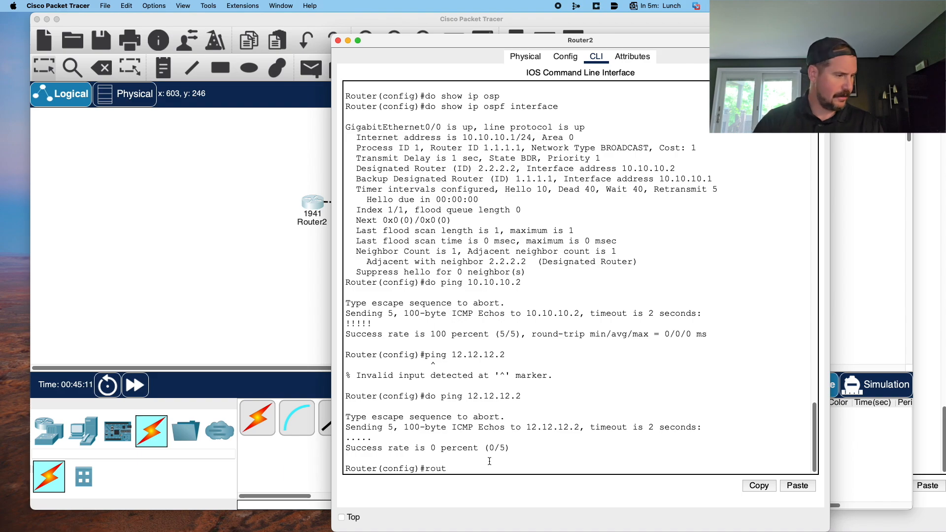
key(Tab)
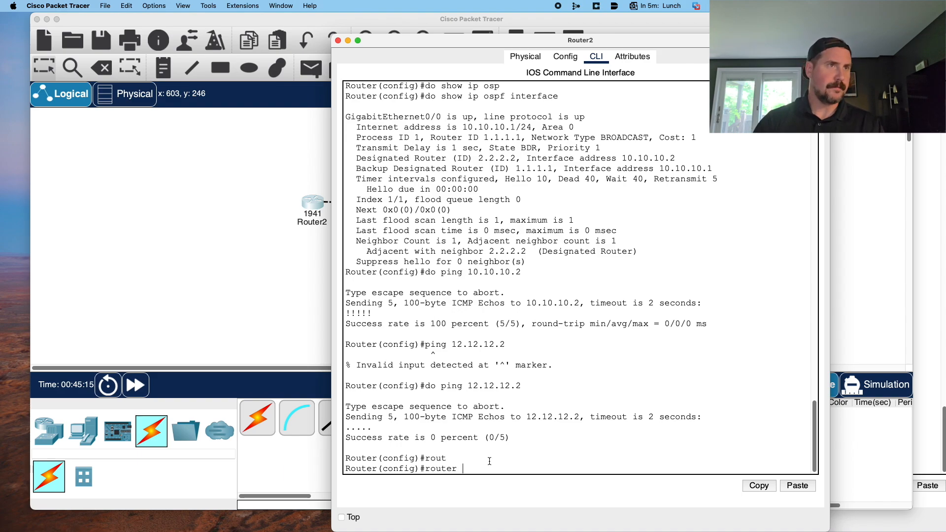
text(os)
key(Tab)
text(1)
key(Return)
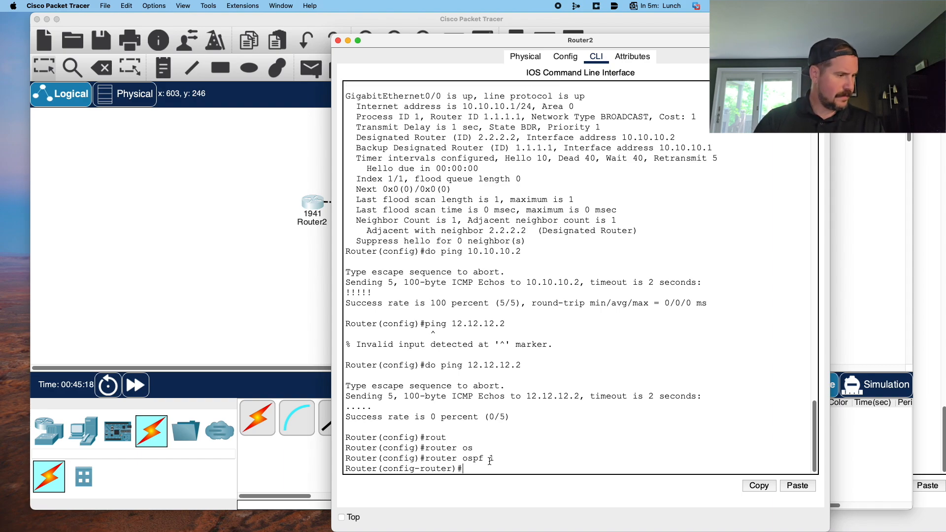
- Advertise network 10.10.10.0 with wildcard mask 0.0.0.255 in area 0 on Router2
text(netw)
key(Tab)
text(10.10.10)
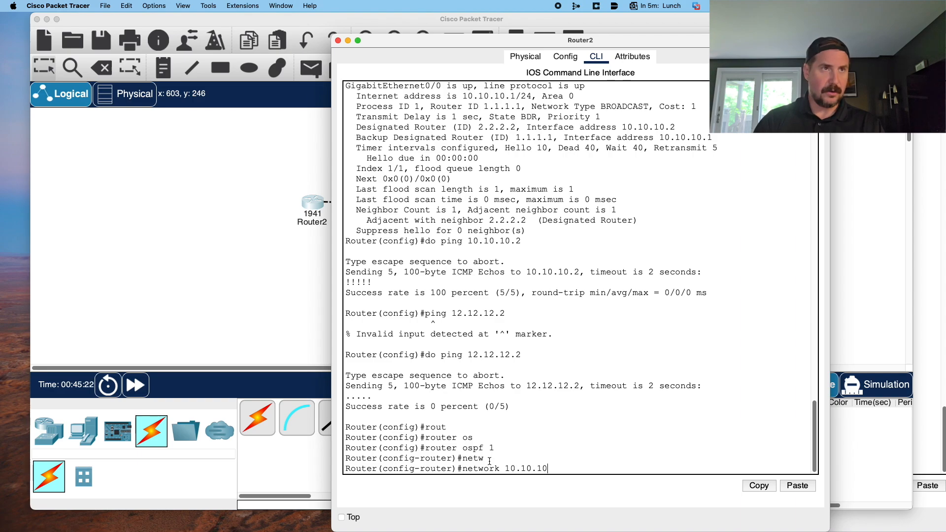
text(.0 0.0.0.)
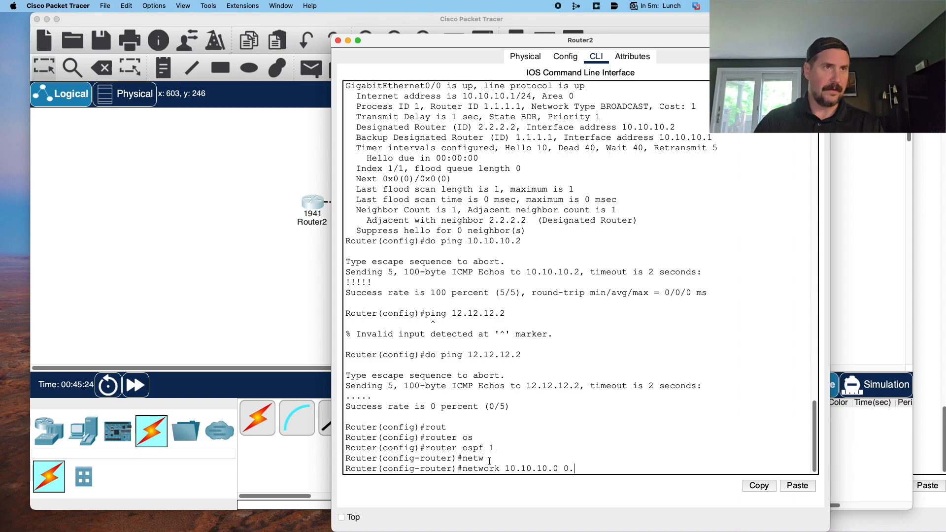
text(25)
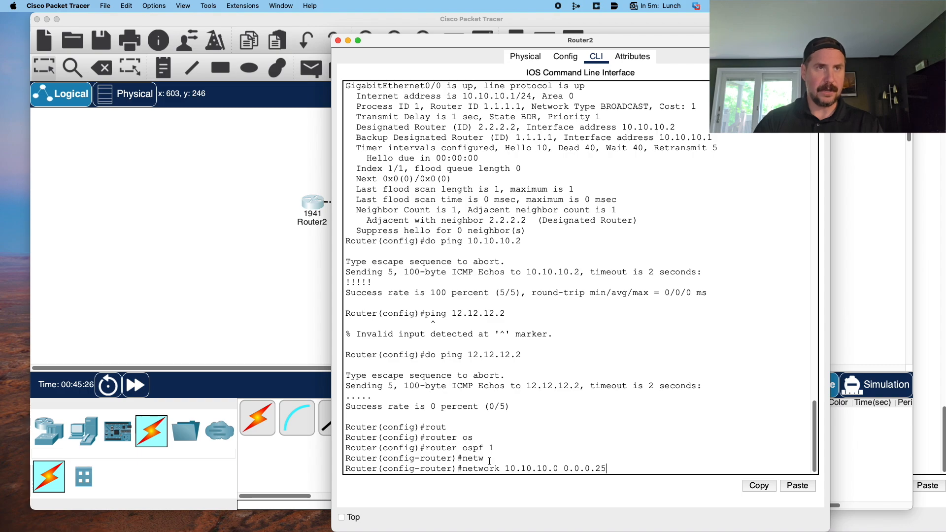
text(5 are)
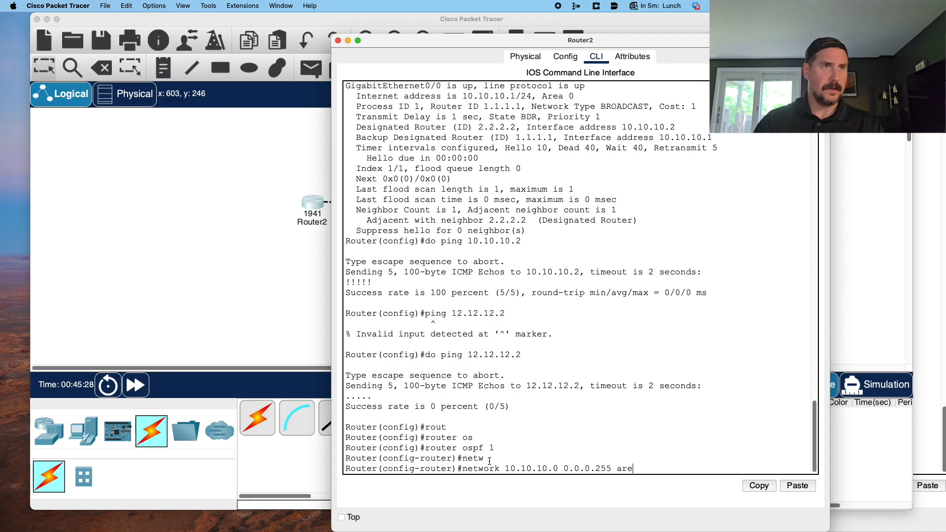
key(Tab)
text(0)
key(Return)
- Add network 11.11.11.0 with wildcard mask 0.0.0.0 in area 0 to Router2's OSPF process
text(network)
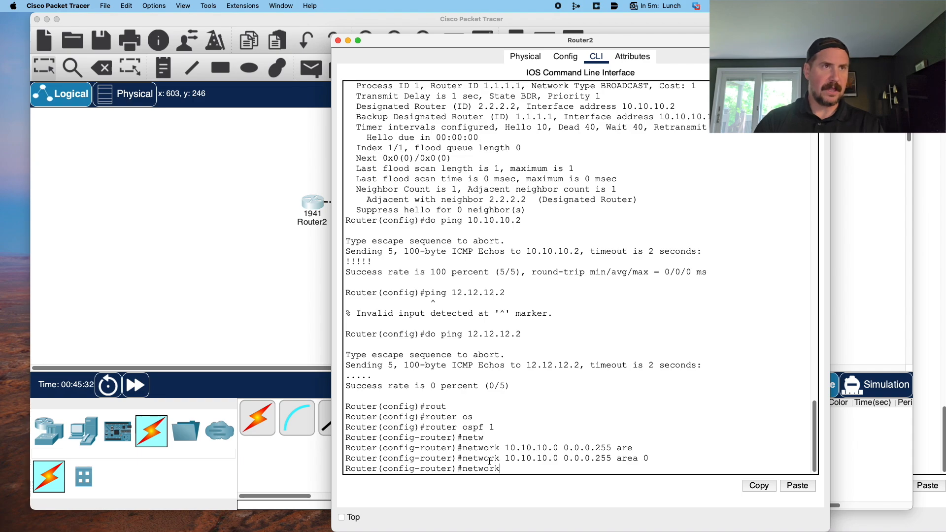
text( 11.)
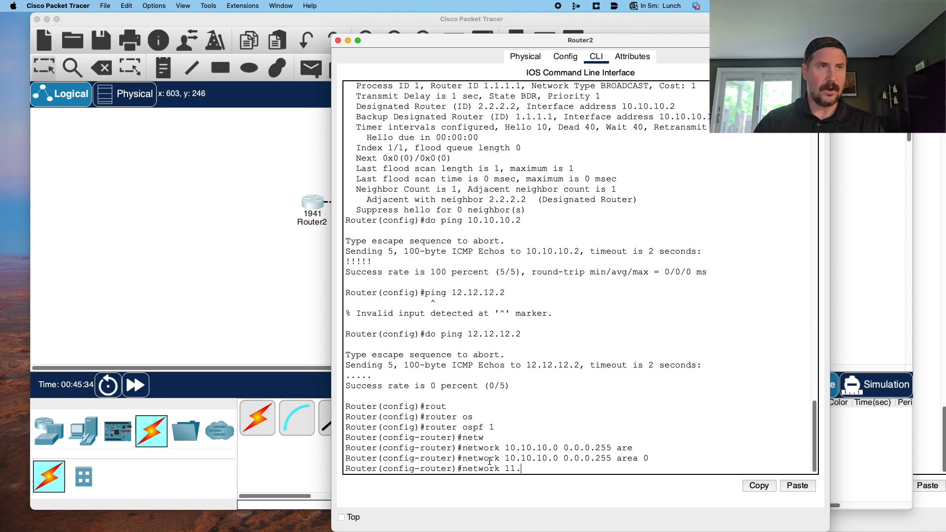
text(11.11.0 0.0.0.0)
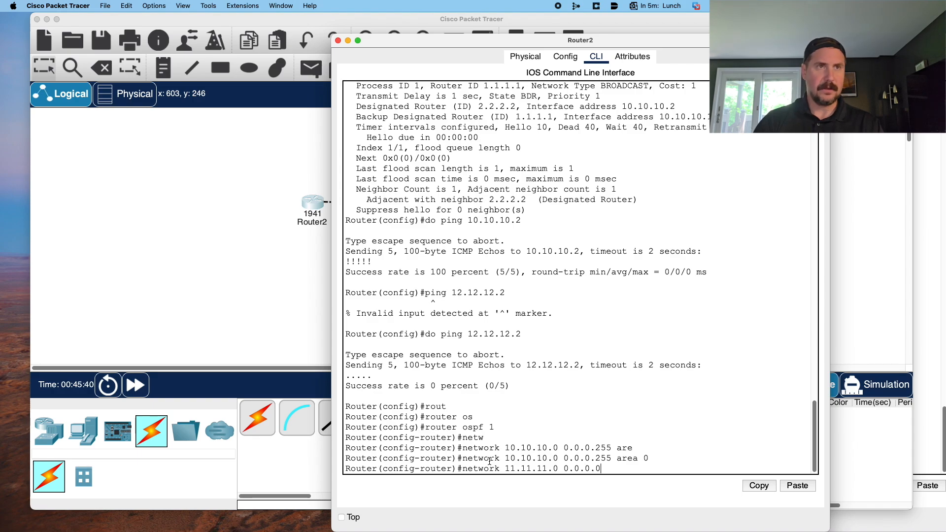
text( area)
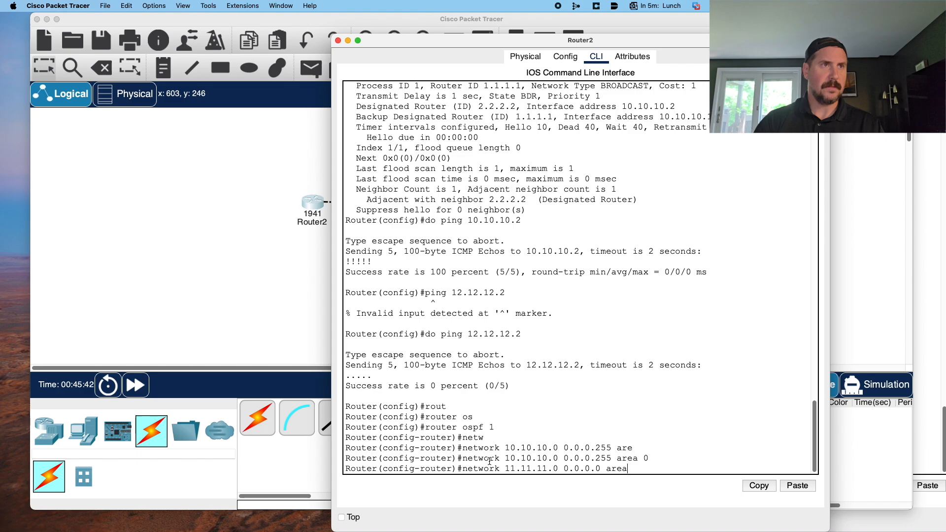
text( 0)
key(Return)
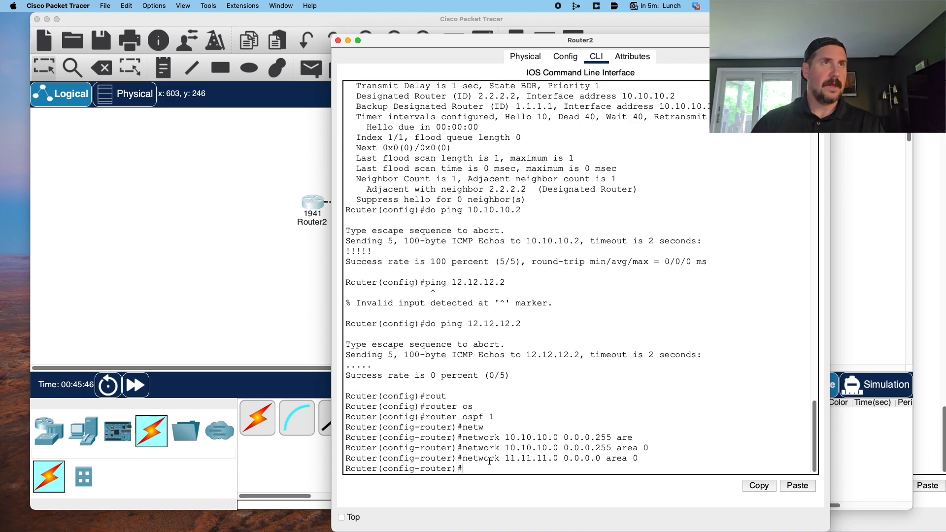
- Switch to Router3's command line and enter OSPF process 1 configuration with router ospf 1
click(265, 255)
double_click(525, 210)
click(610, 421)
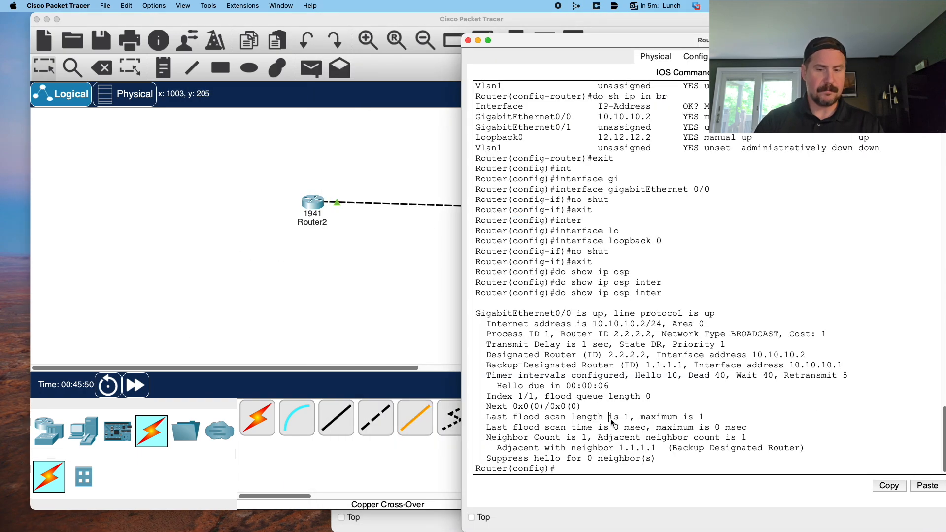
text(rouyt)
key(Tab)
key(BackSpace)
key(BackSpace)
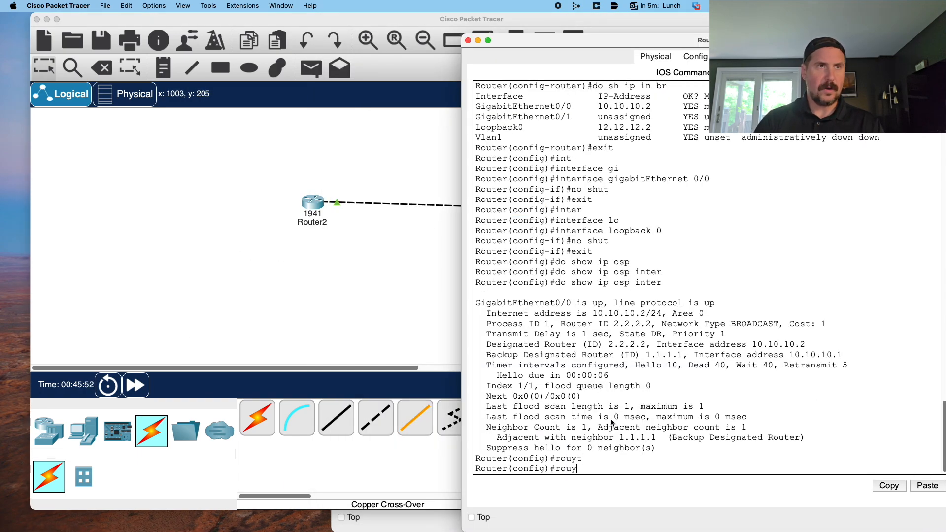
text(t)
key(Tab)
text(os)
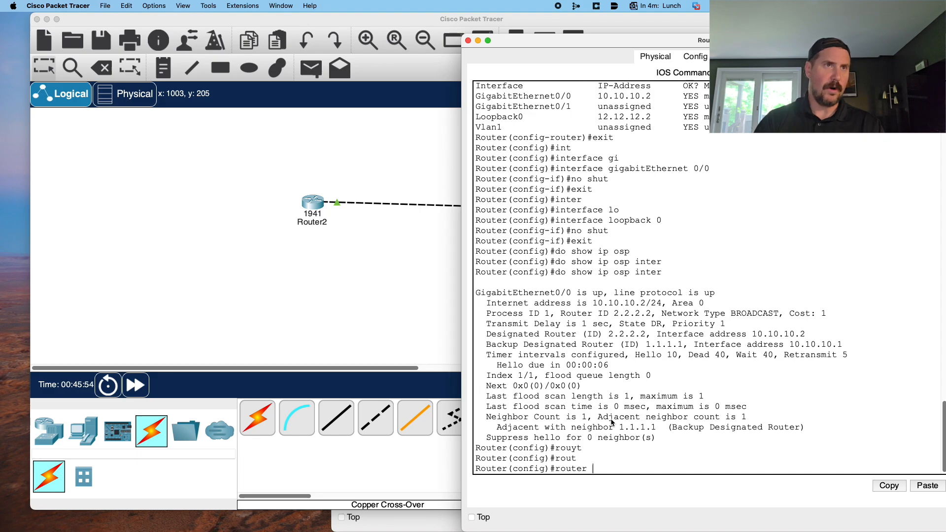
key(Tab)
text(1)
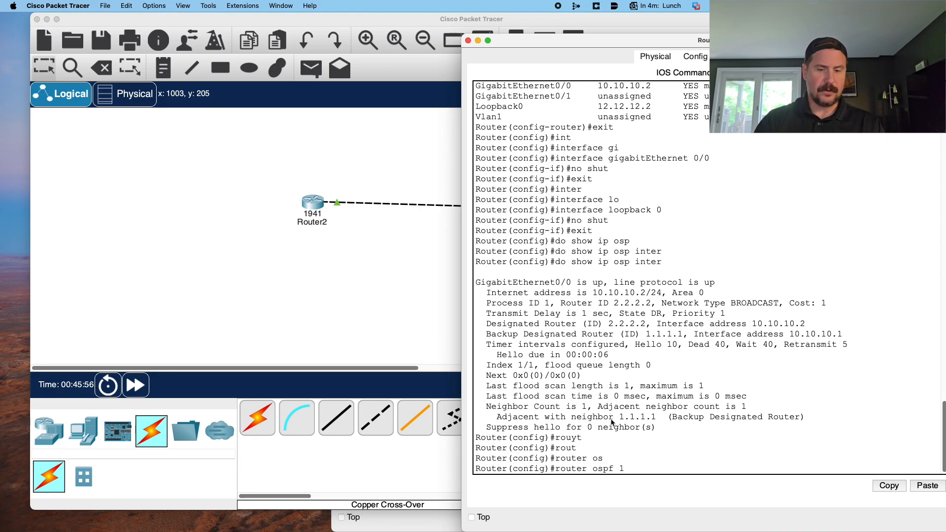
key(Return)
- Advertise network 10.10.10.0 with wildcard mask 0.0.0.255 in area 0 on Router3
text(ne)
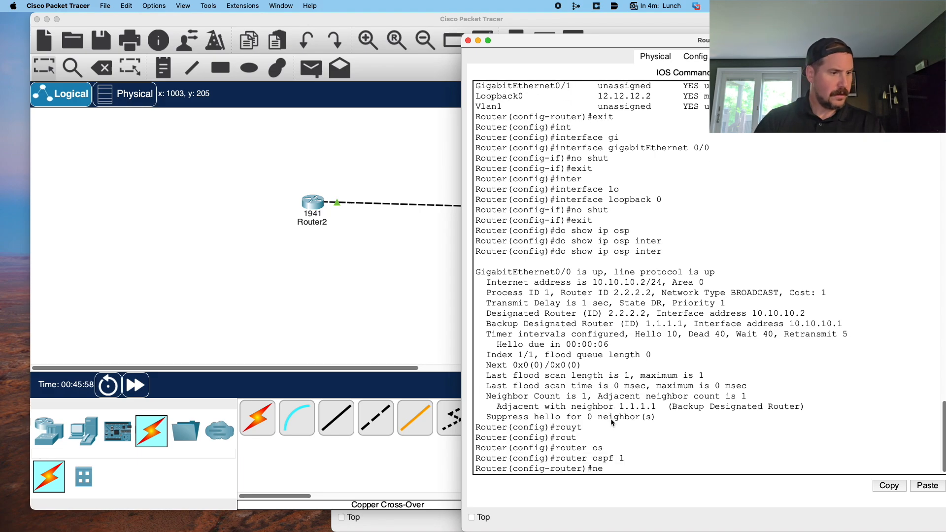
text(two)
key(Tab)
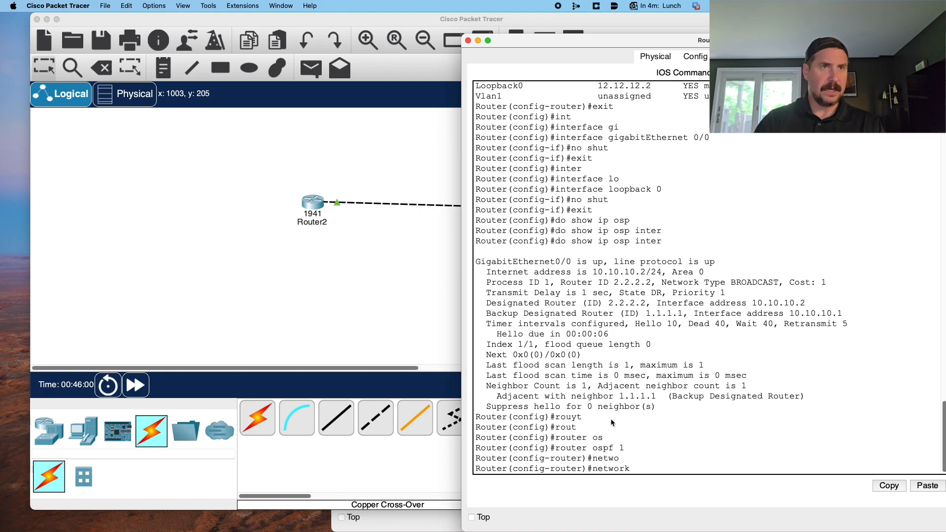
text(10.)
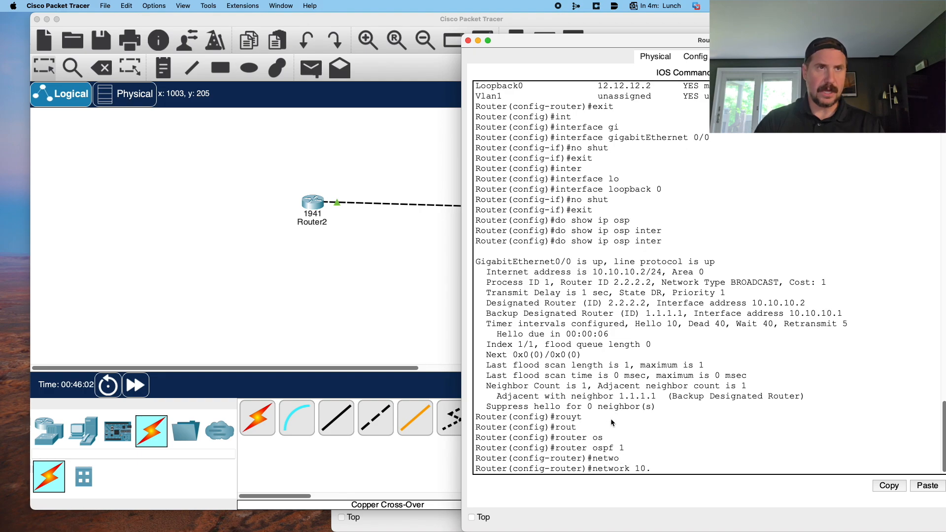
text(10.10.0)
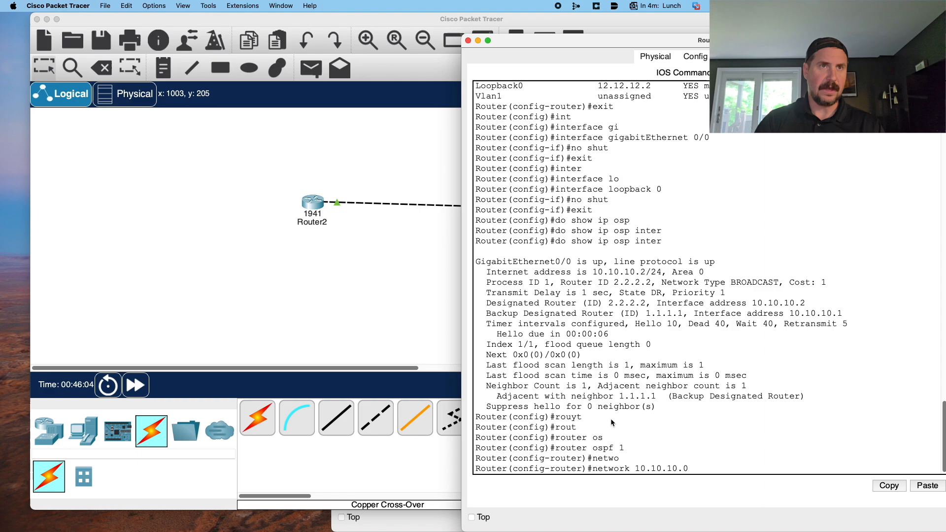
text( 0.0.0.255)
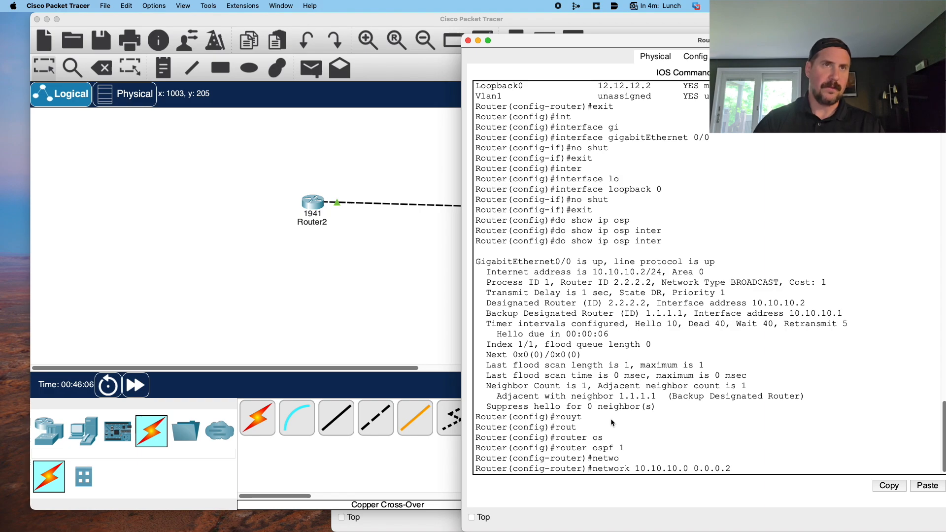
key(Return)
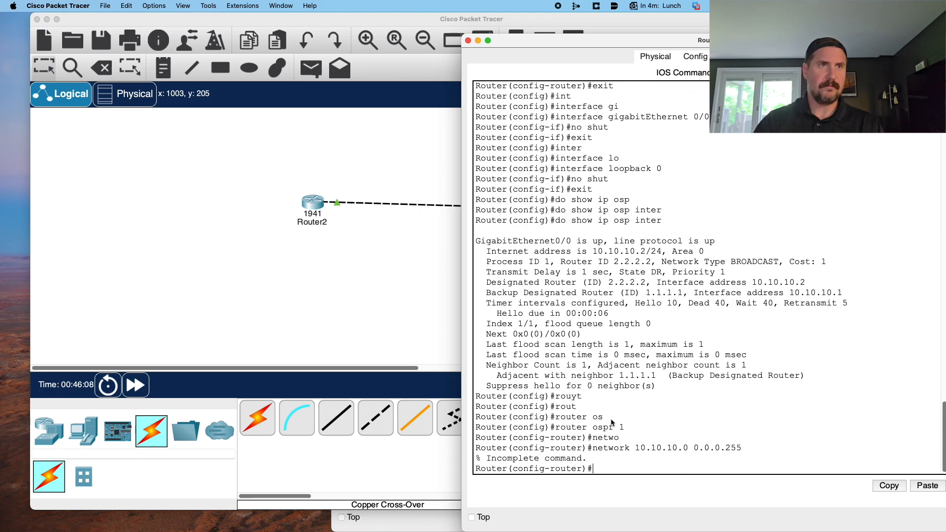
key(Up)
text(are)
key(Tab)
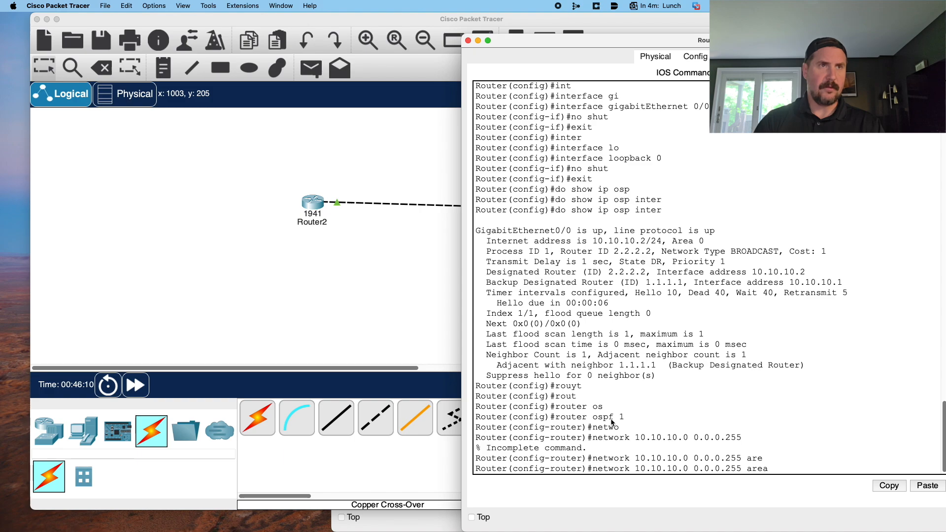
text(0)
key(Return)
- Add network 12.12.12.0 with wildcard mask 0.0.0.0 in area 0 on Router3 and exit OSPF configuration
text(net)
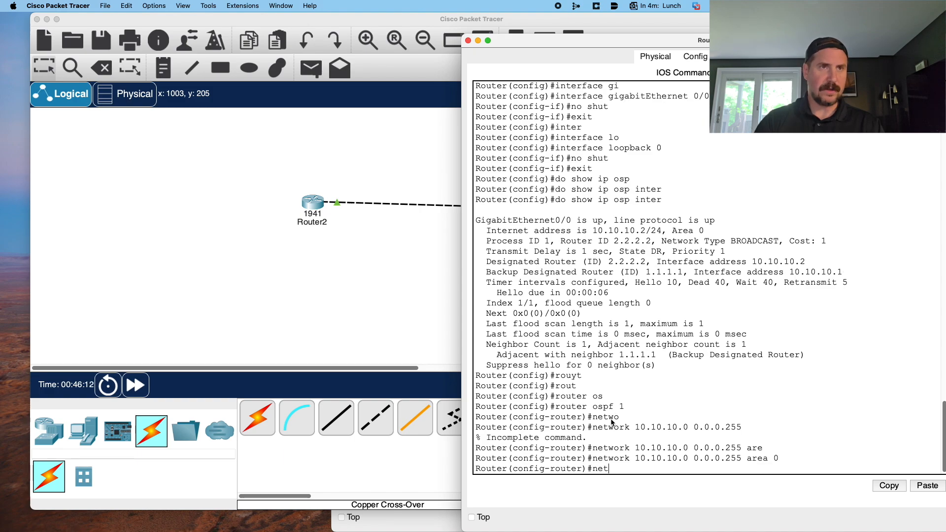
text(work 12.12)
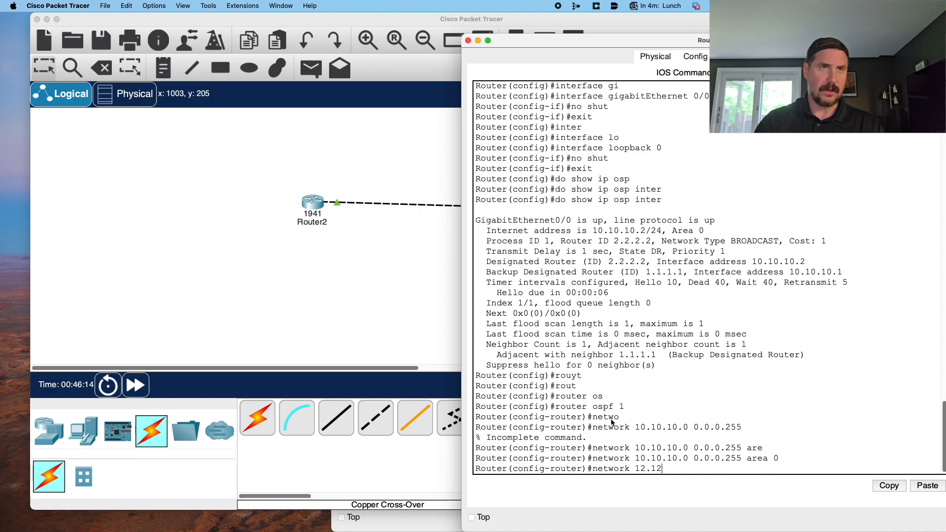
text(.12.0 0)
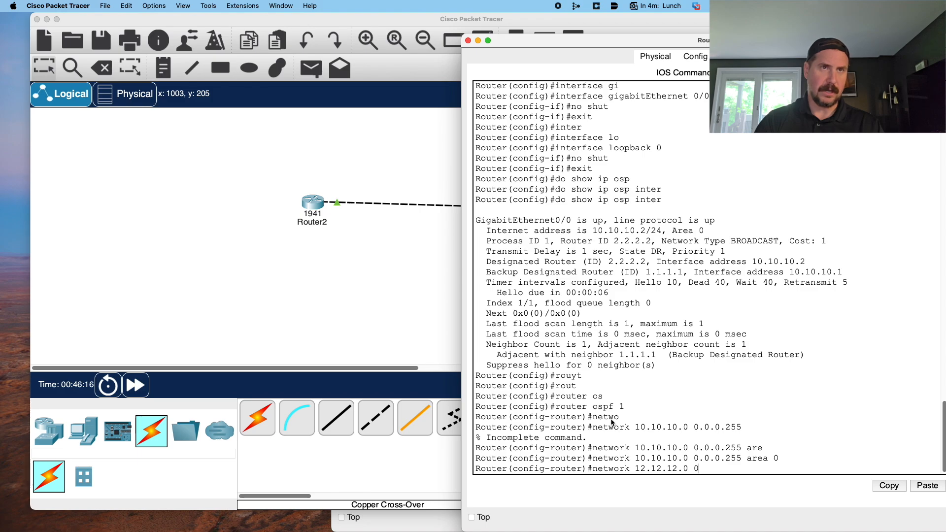
text(.0.0.0 ar)
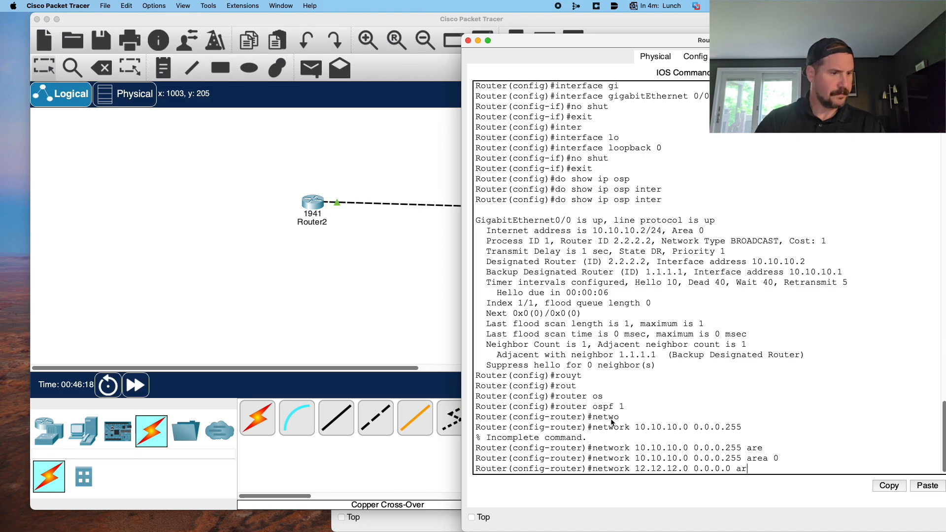
text(ea 0)
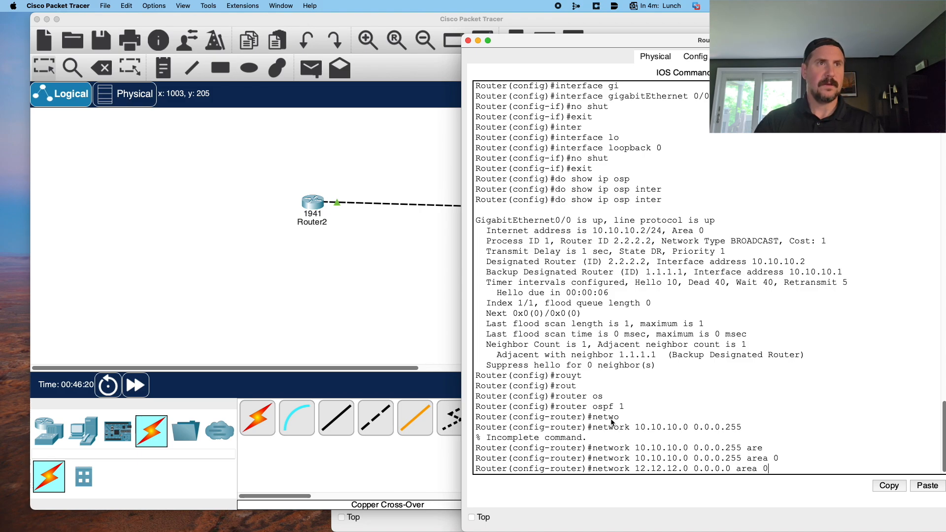
key(Return)
text(exit)
key(Return)
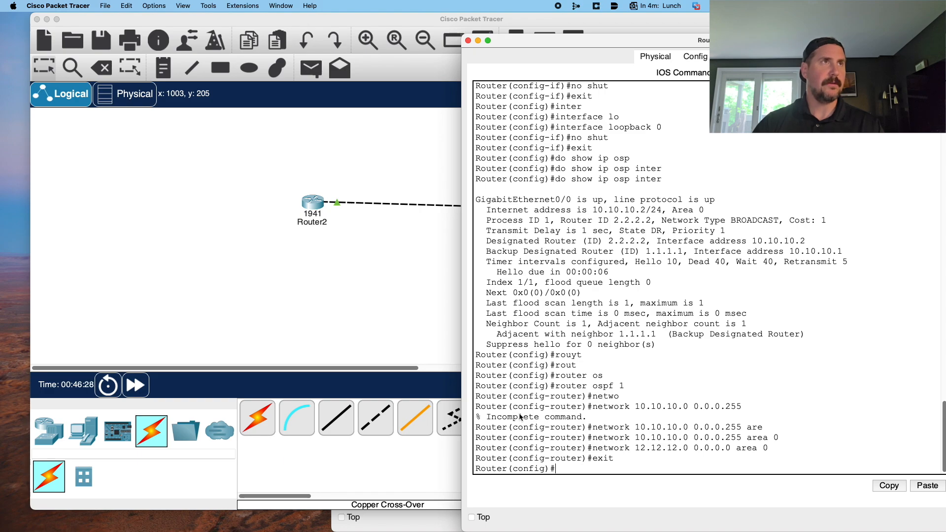
- Check Router3's addresses in the topology, then exit Router2's OSPF configuration and display its routing table with do sh ip rou
click(358, 273)
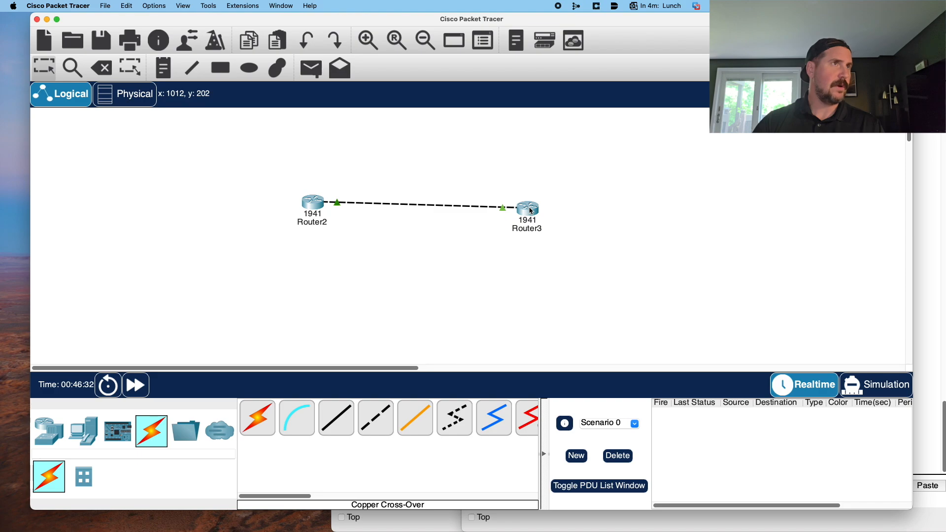
mouse_move(530, 211)
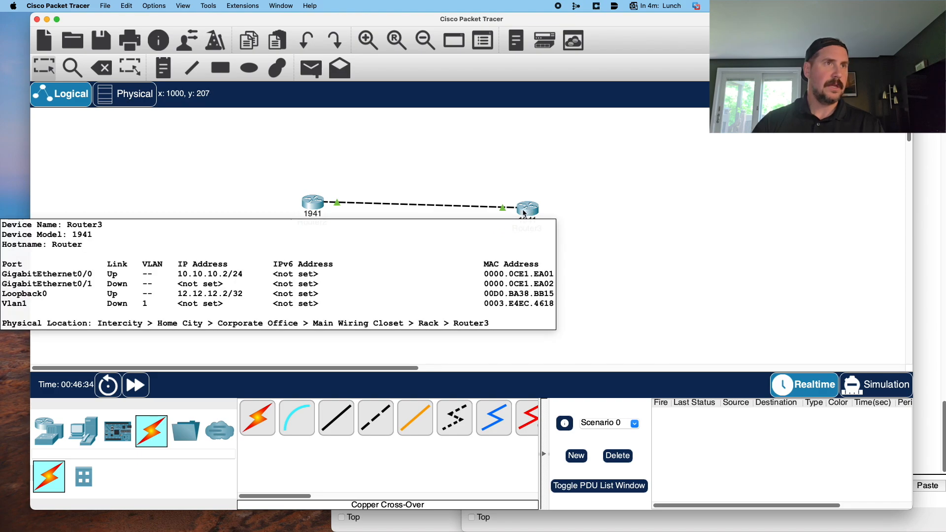
click(311, 202)
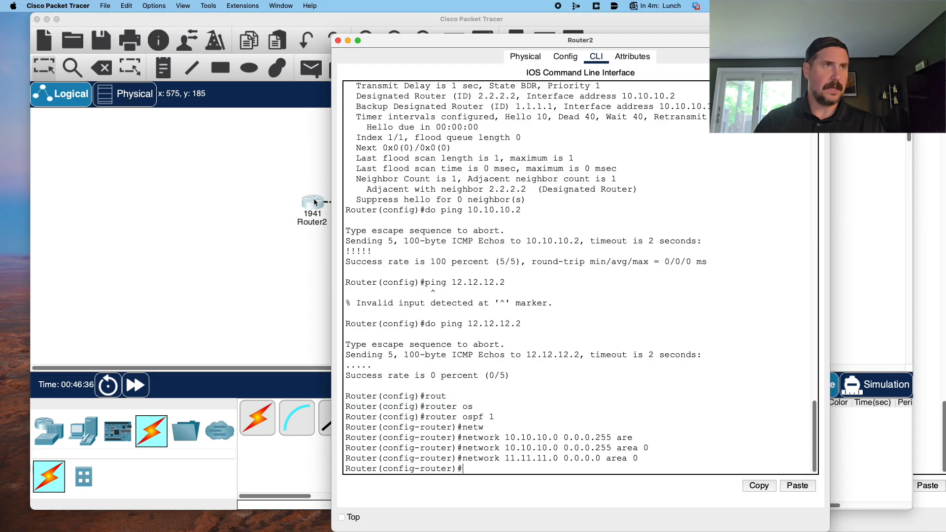
text(exit)
key(Return)
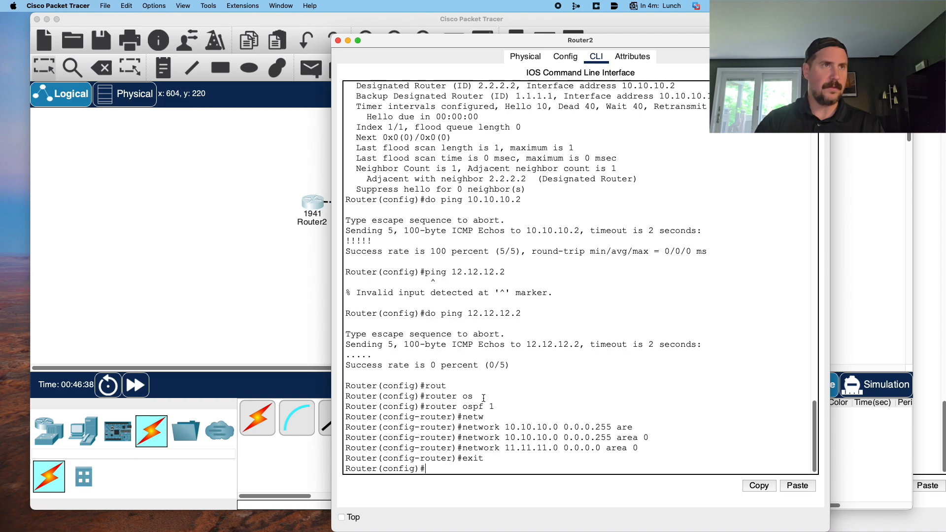
text(do sh ip rou)
key(Return)
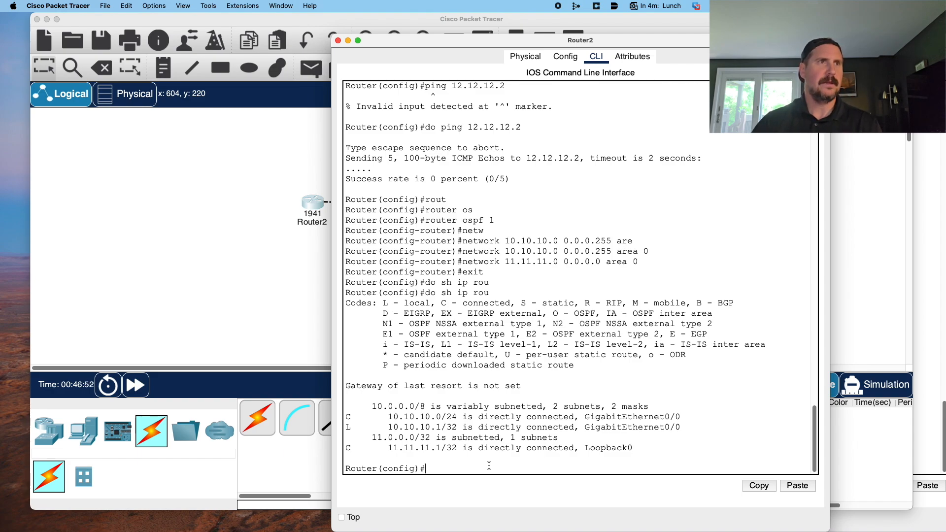
- Ping Router3's loopback address 12.12.12.2 from Router2 with do ping
key(Up)
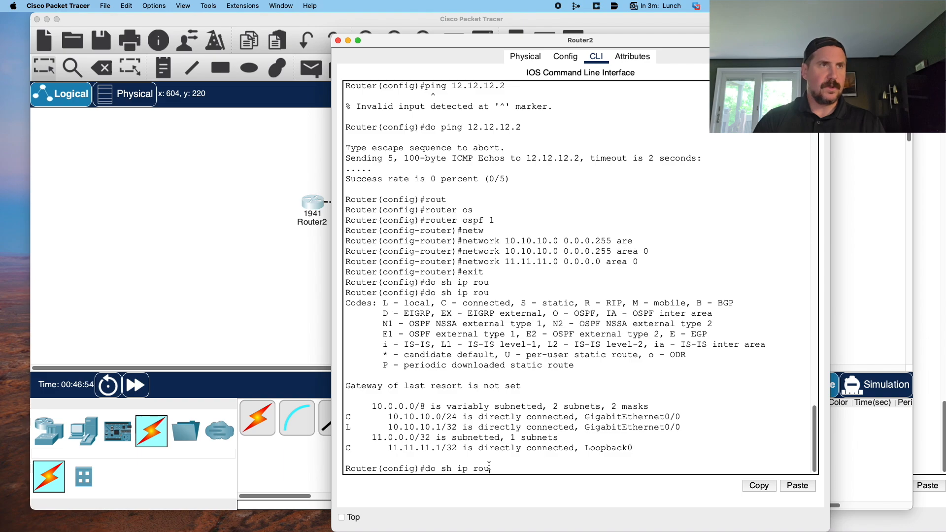
key(Down)
text(do ping 12.12.1)
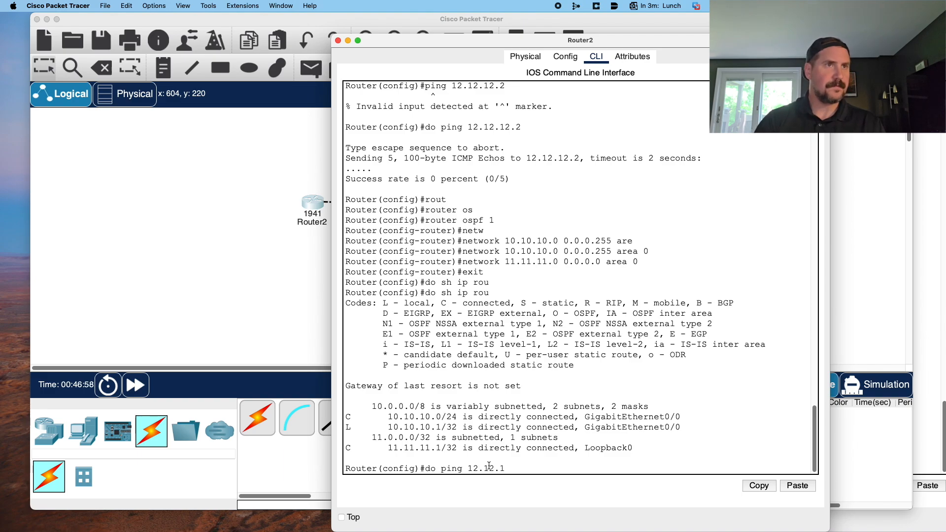
text(2.12.2)
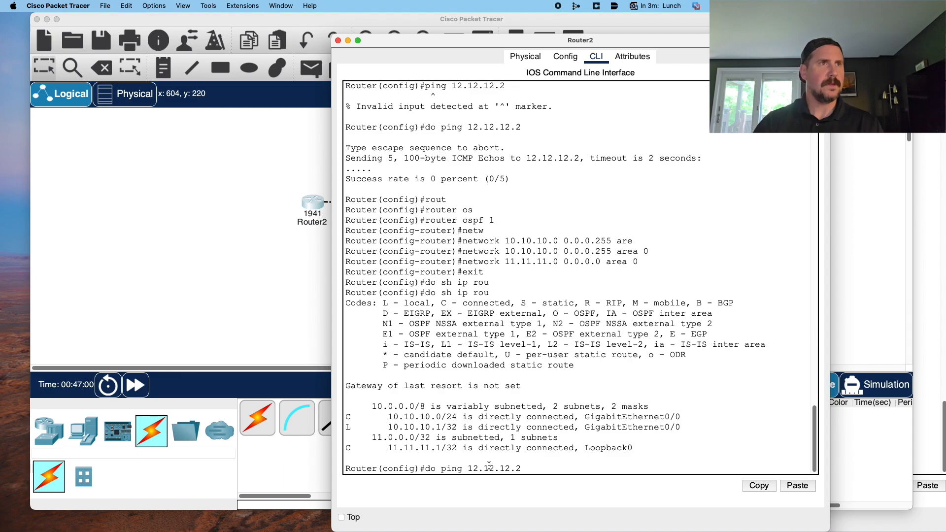
key(Return)
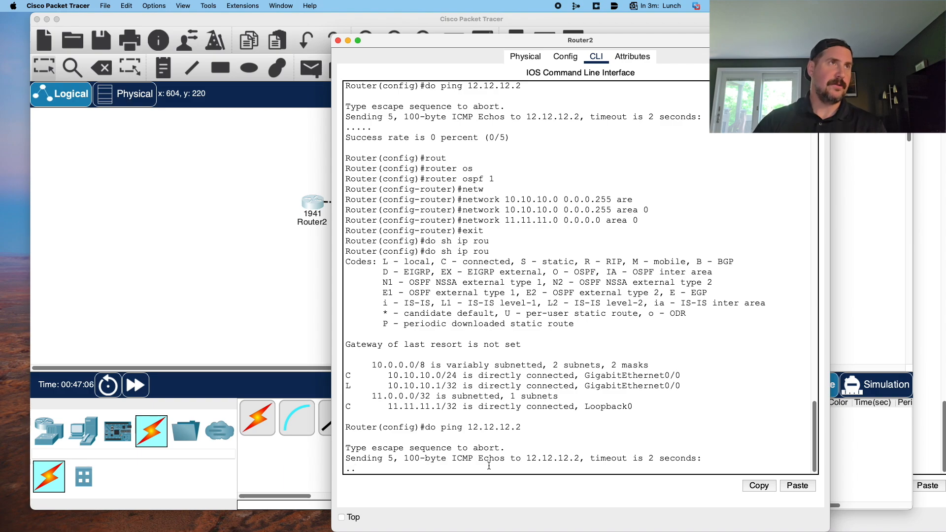
- Check Router2's loopback address in the topology and ping 11.11.11.1 from Router3 with do ping
click(255, 307)
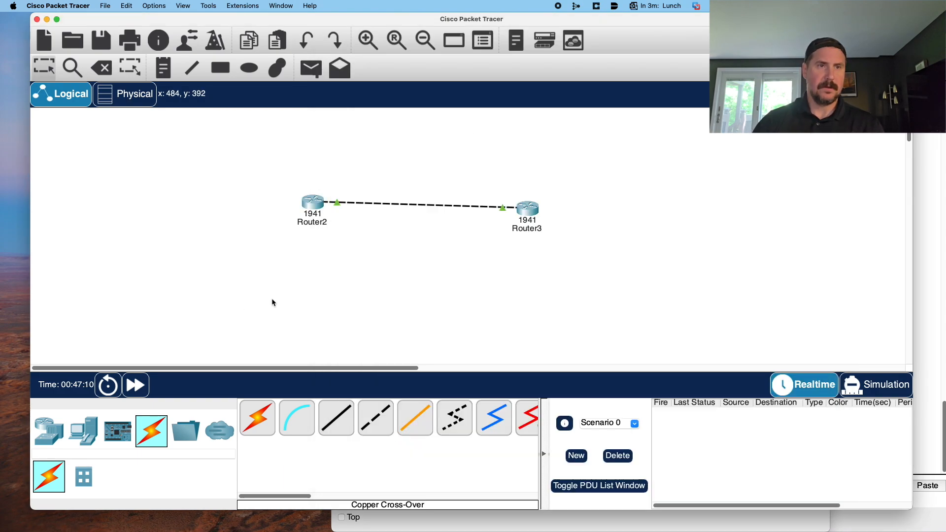
click(533, 205)
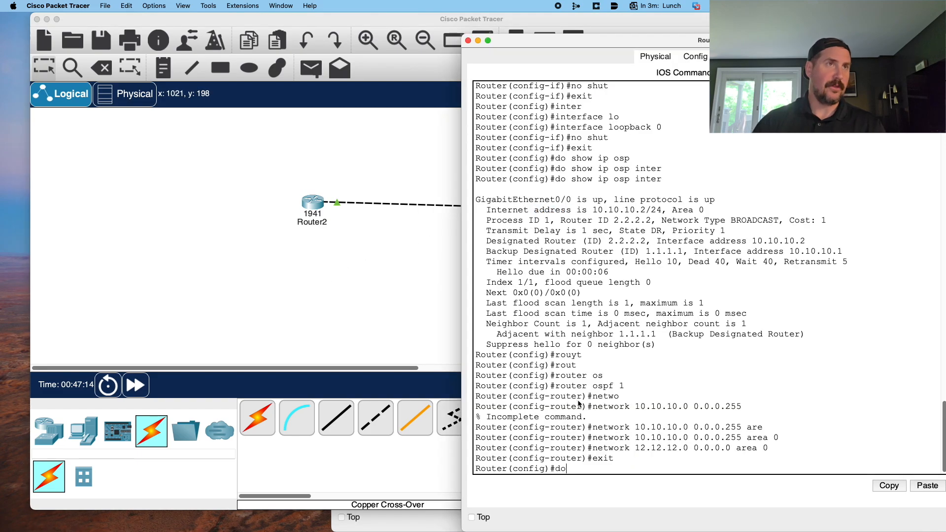
text(do)
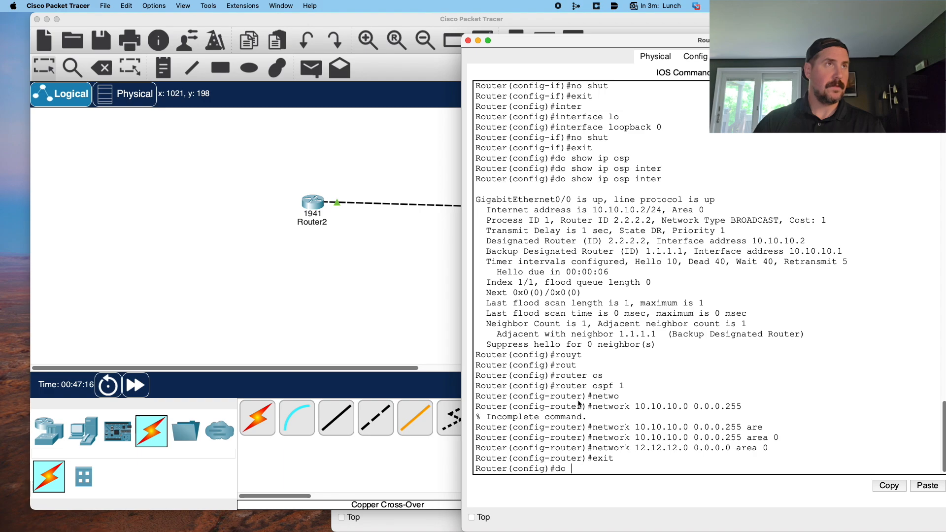
click(320, 241)
click(312, 203)
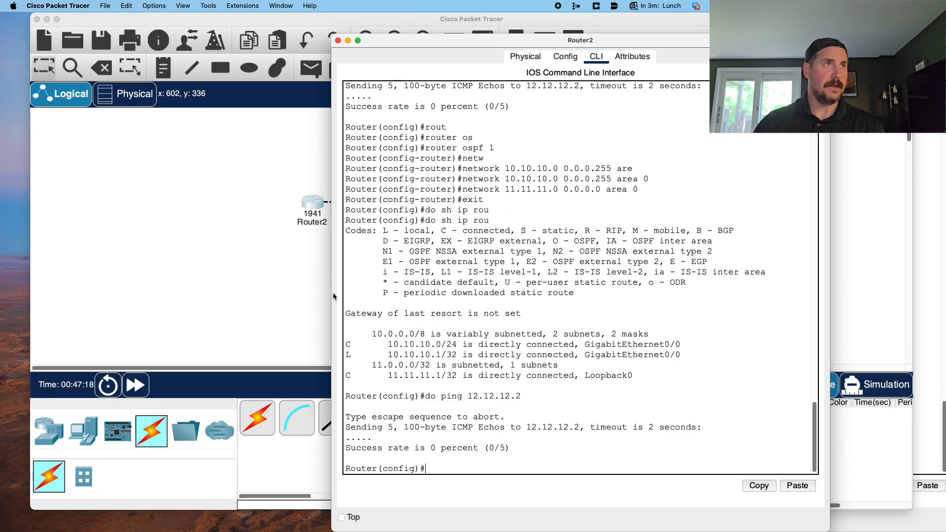
click(277, 300)
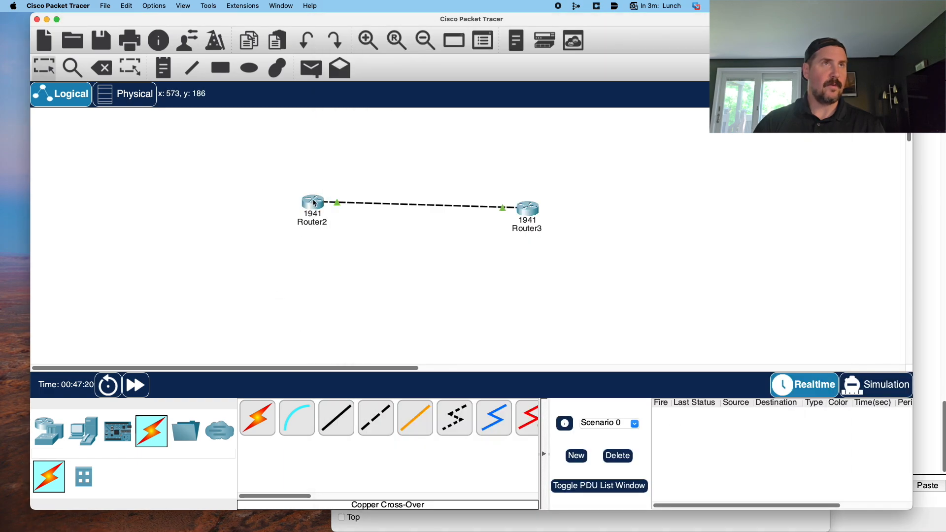
mouse_move(313, 203)
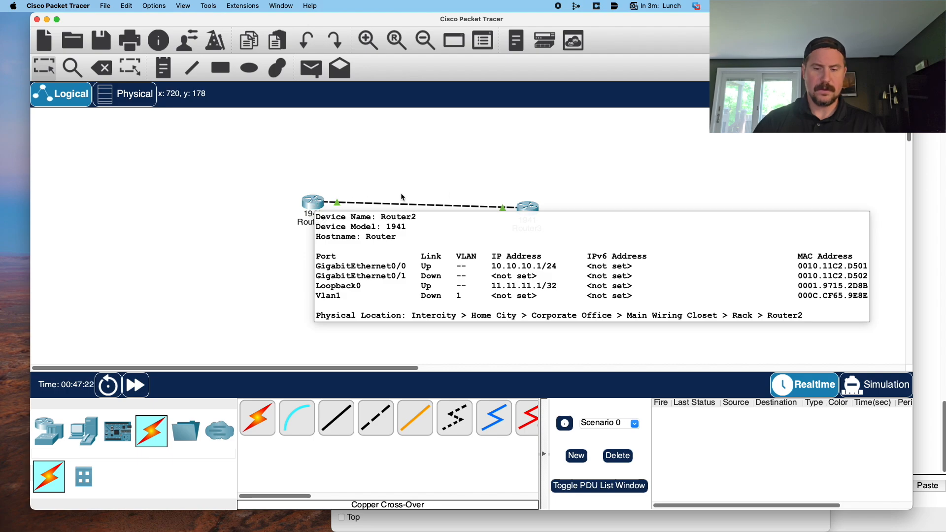
click(529, 206)
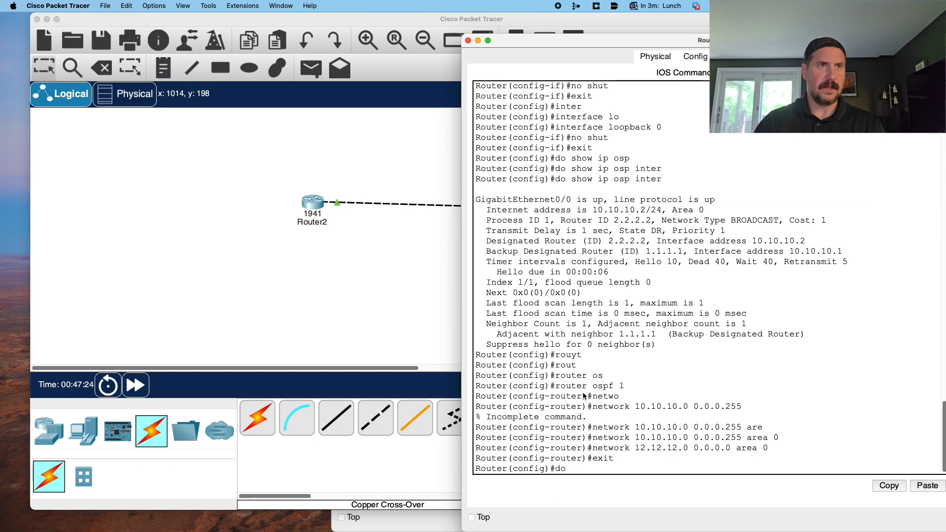
text(ping 11.11.11.1)
key(Return)
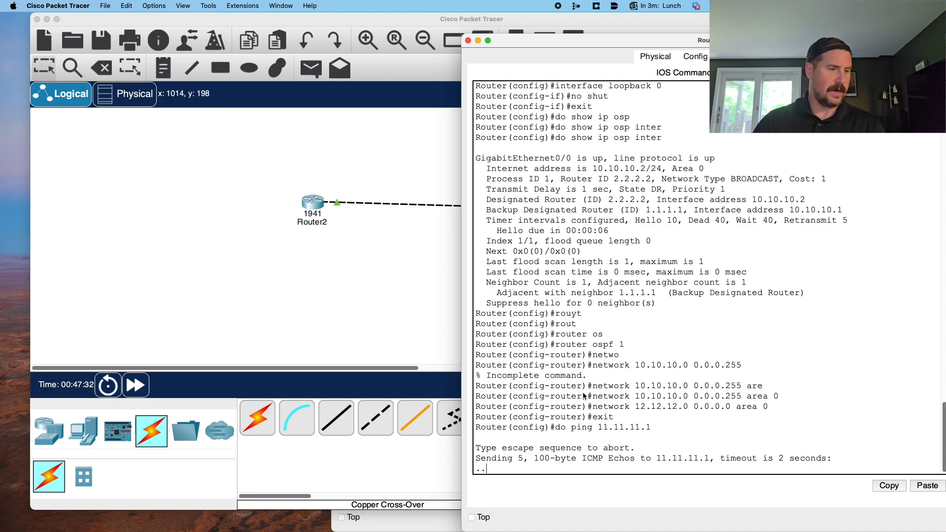
- Compare the interface addresses of Router3 and Router2 in the topology
click(312, 302)
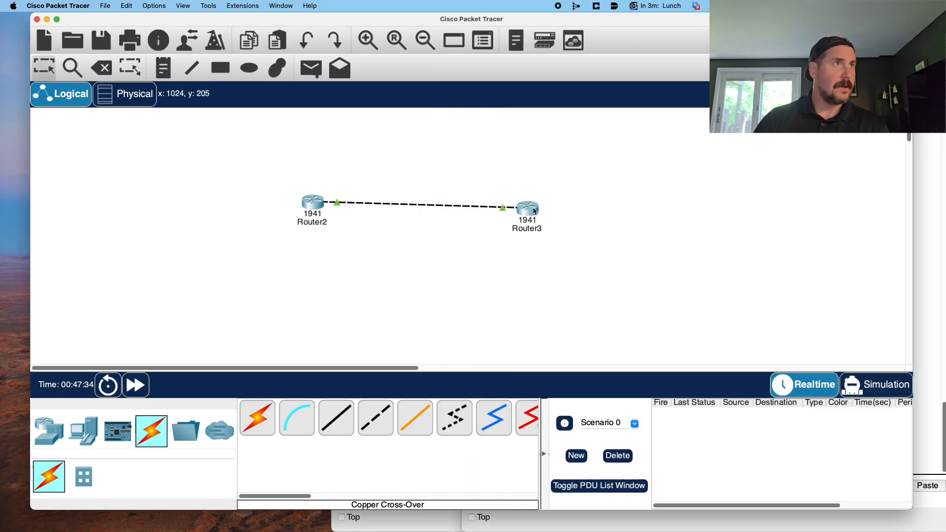
mouse_move(530, 209)
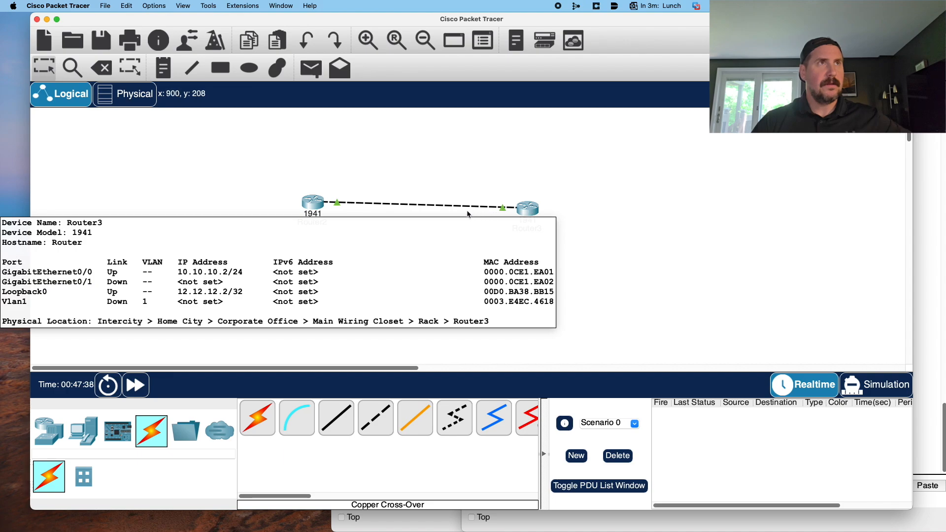
mouse_move(314, 205)
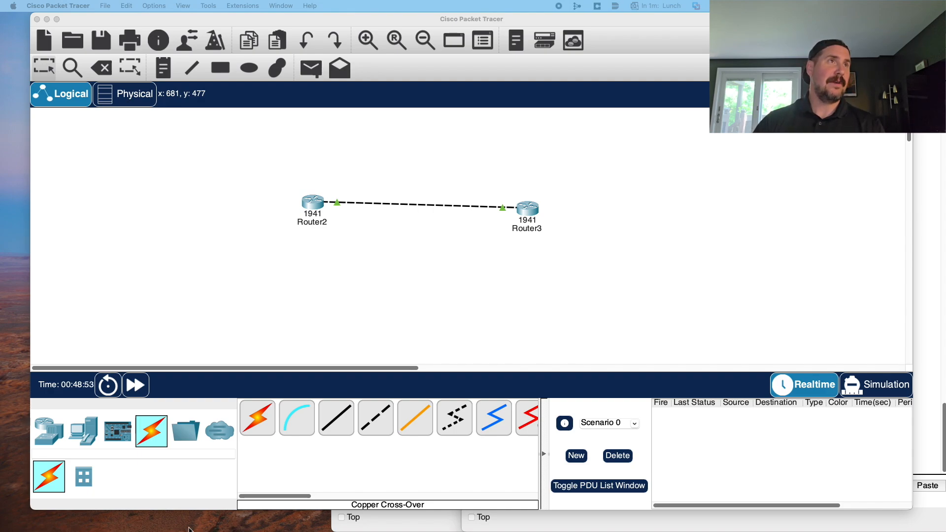
- Power-cycle Router2 with the power switch on its physical device and close its window
click(313, 205)
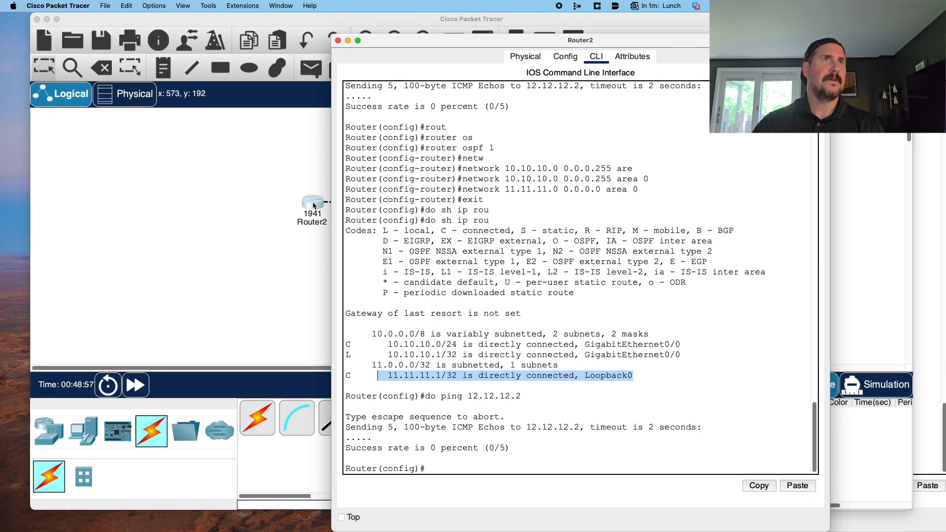
click(566, 57)
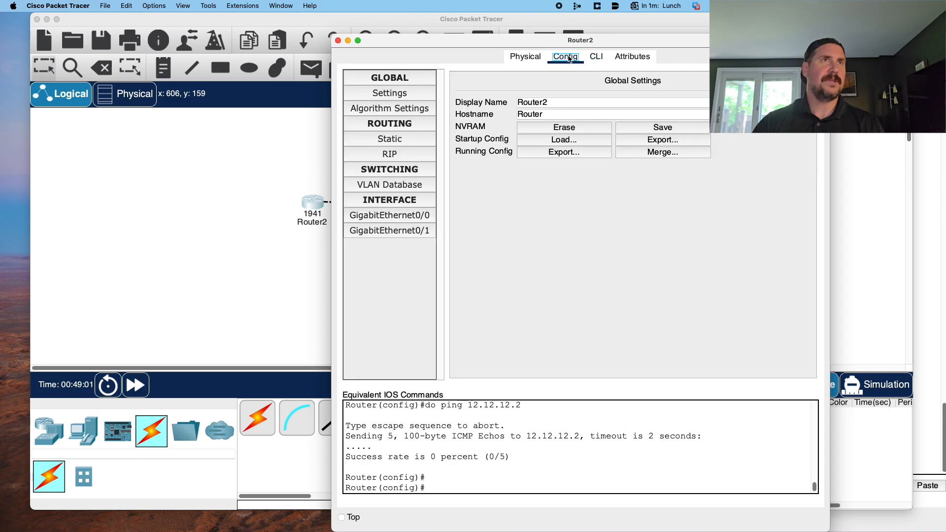
click(525, 57)
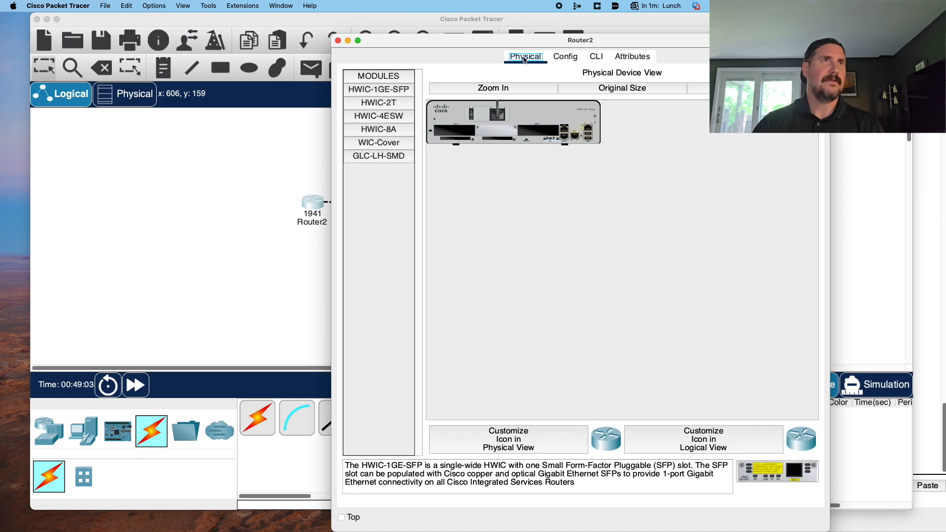
click(491, 92)
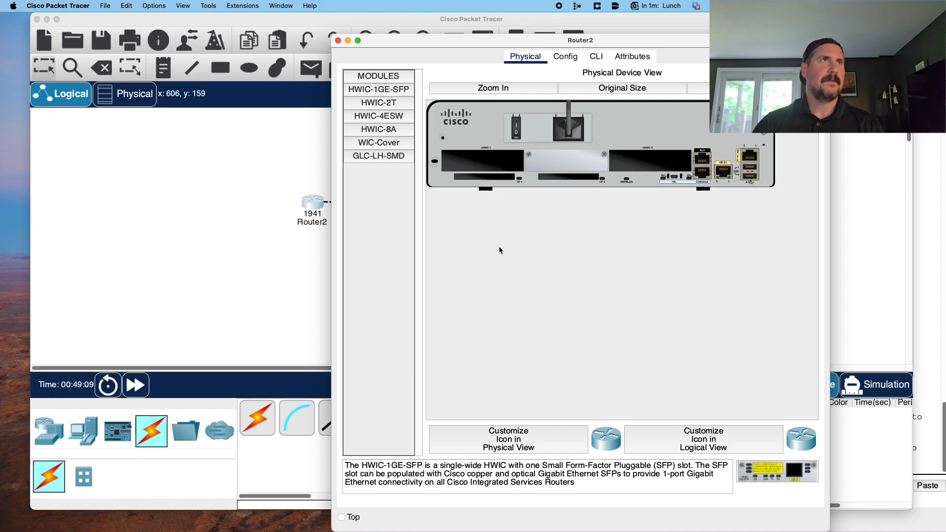
click(516, 125)
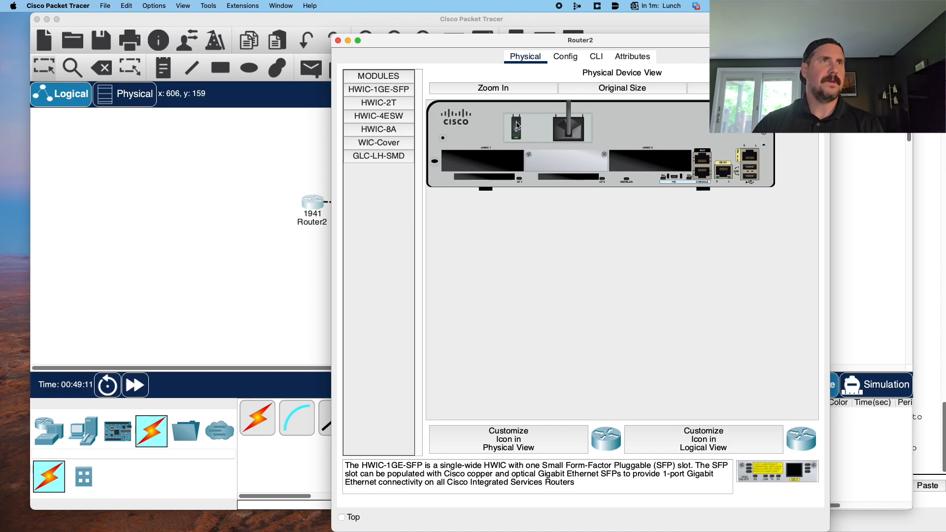
click(338, 42)
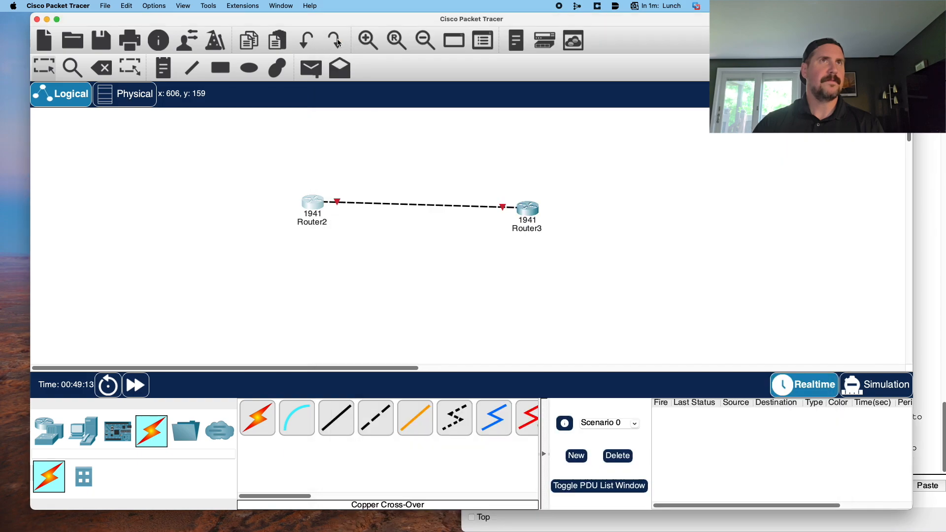
- Power-cycle Router3 with the power switch on its physical device and close its window
click(527, 210)
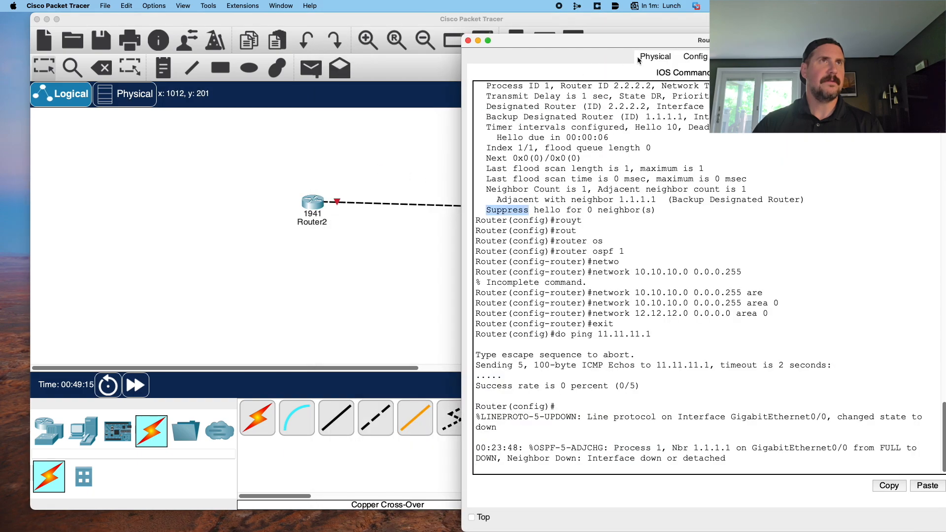
click(653, 58)
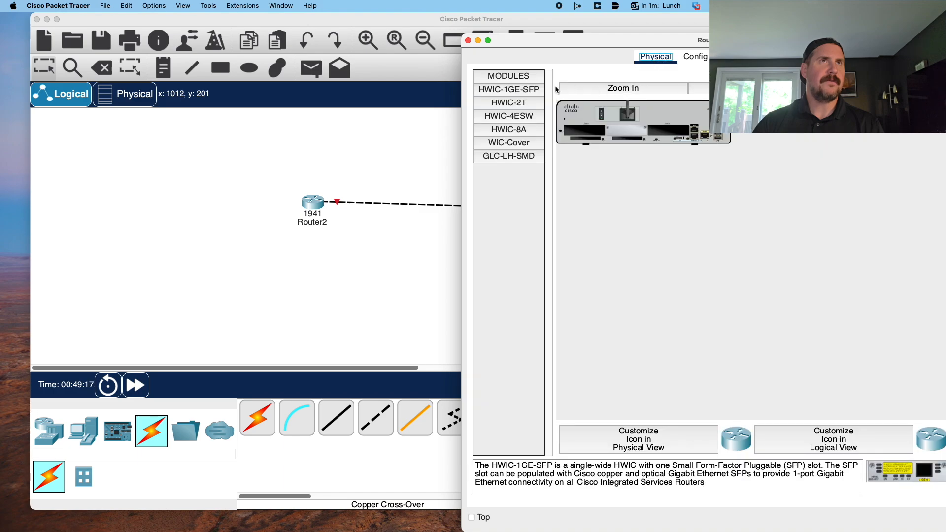
click(623, 92)
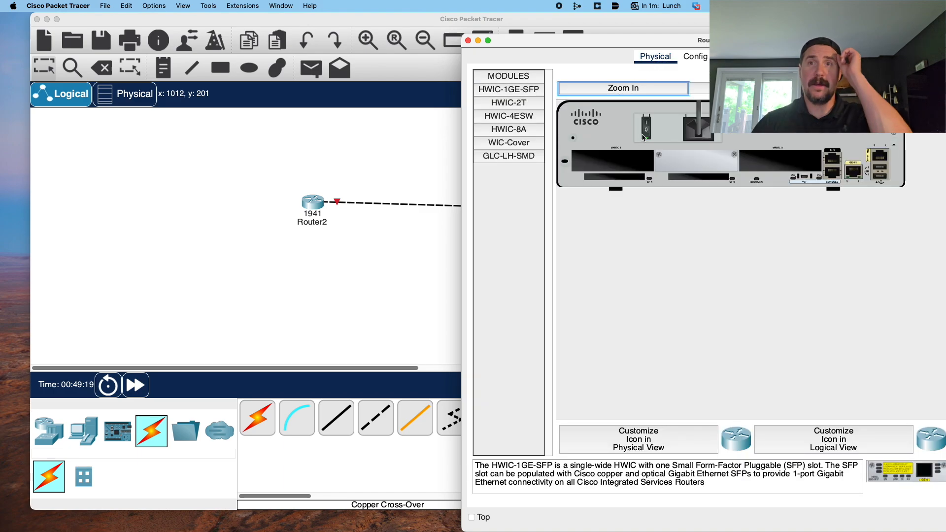
click(648, 123)
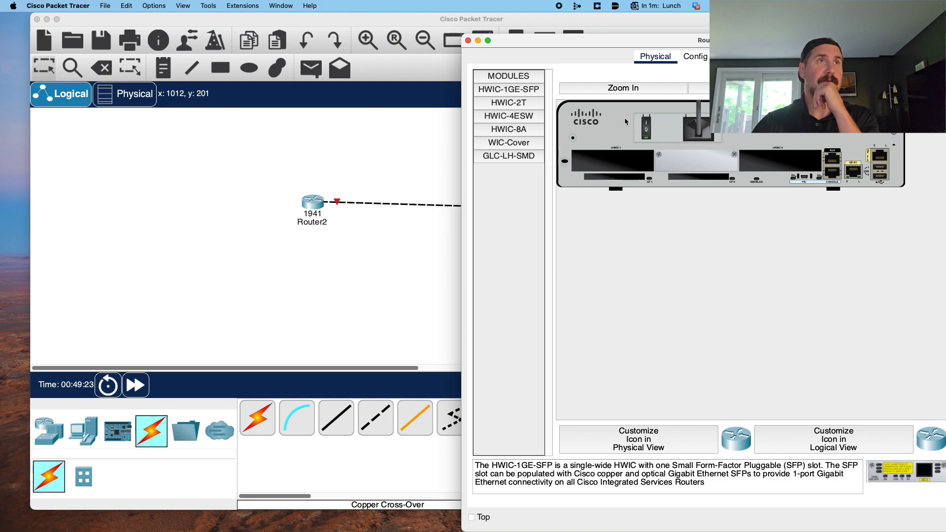
click(468, 41)
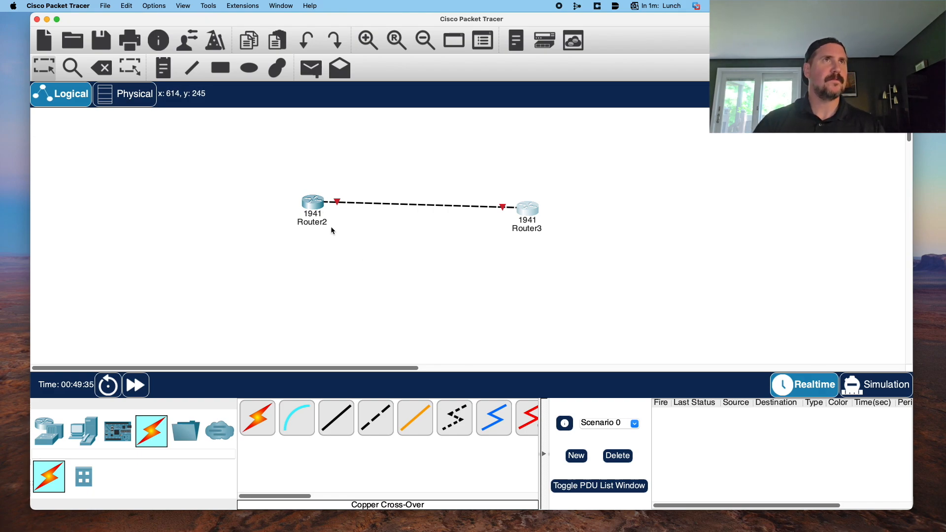
- Decline the initial configuration dialog on Router2's command line and enter global configuration mode with en and conf t
click(312, 200)
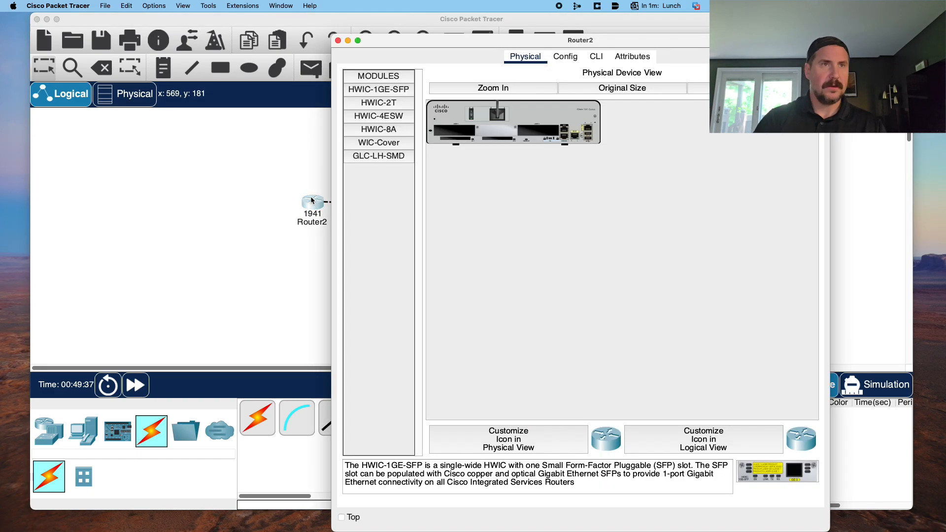
click(596, 56)
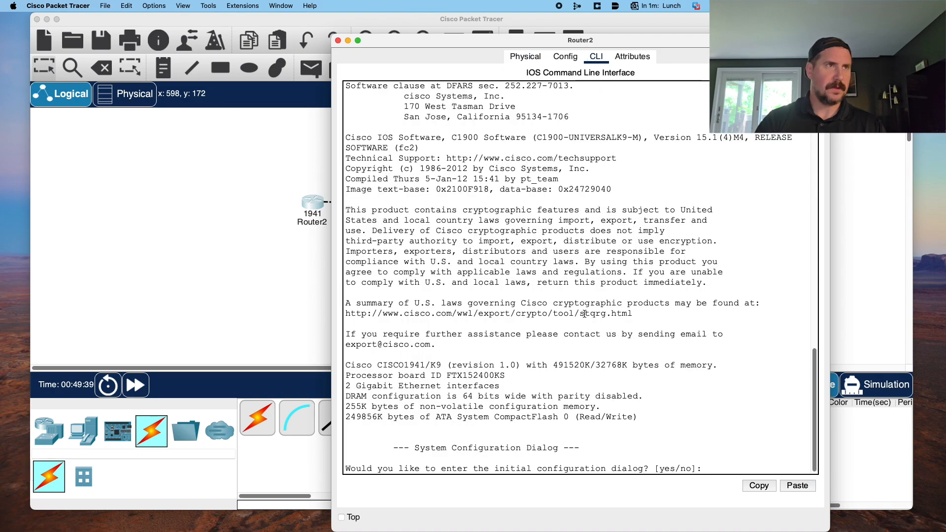
text(no)
key(Return)
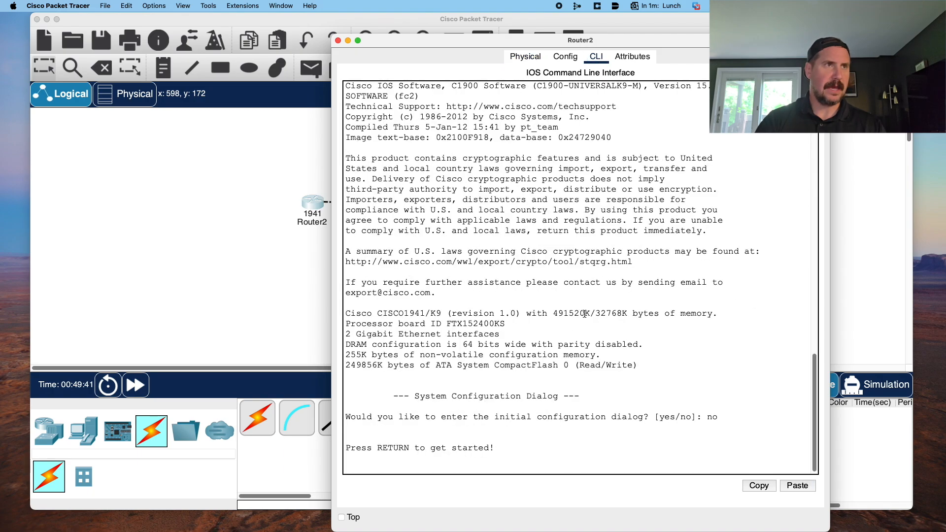
key(Return)
text(en)
key(Return)
text(conf t)
key(Return)
- Display Router2's routing table with do sh ip rou
text(do)
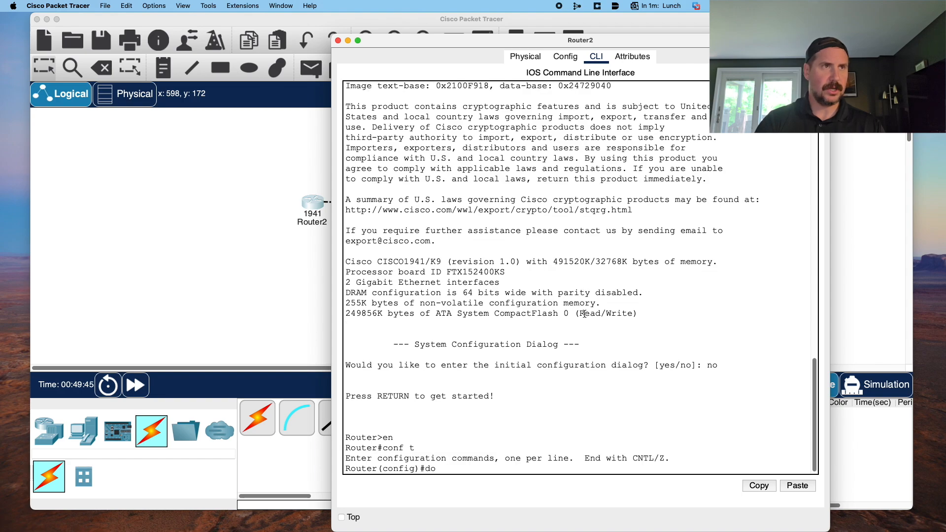
text( sh up)
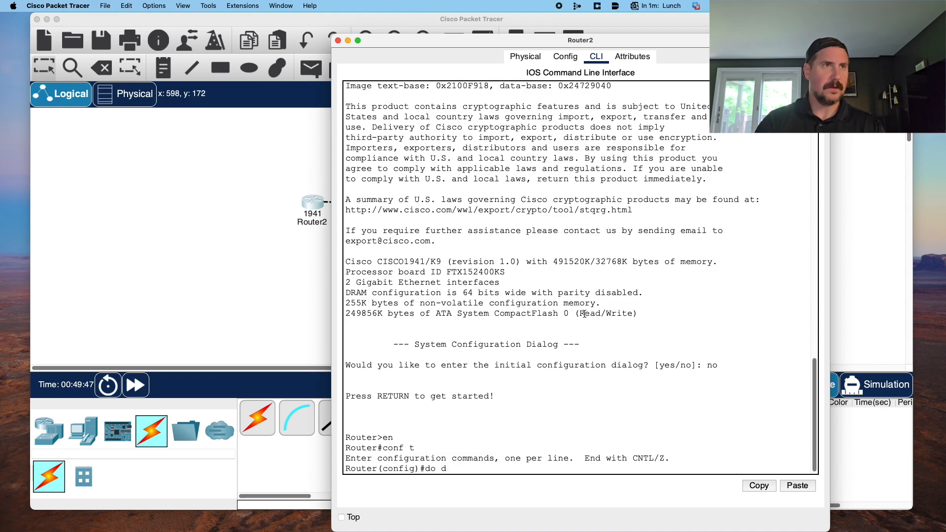
key(Tab)
key(BackSpace)
key(BackSpace)
text(ip rou)
key(Tab)
key(Return)
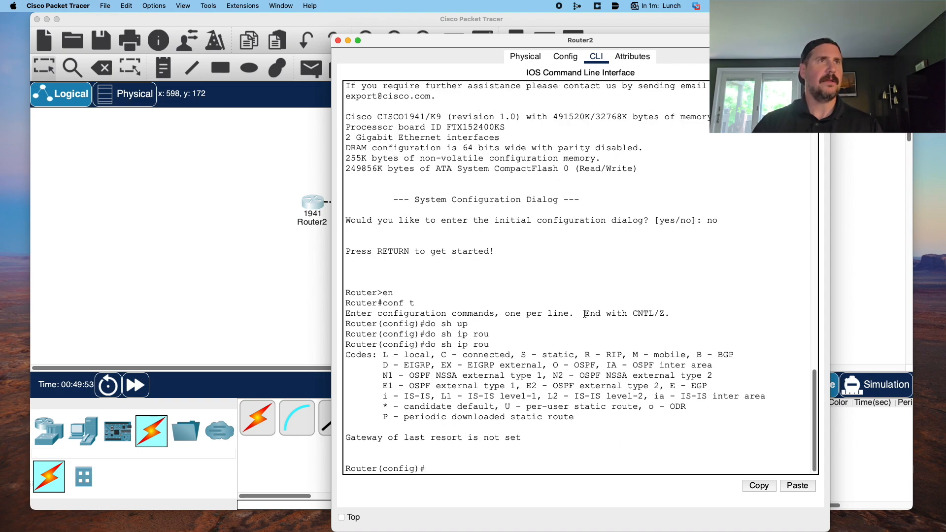
- Decline the initial configuration dialog on Router3's command line and enter global configuration mode with en and conf t
click(209, 273)
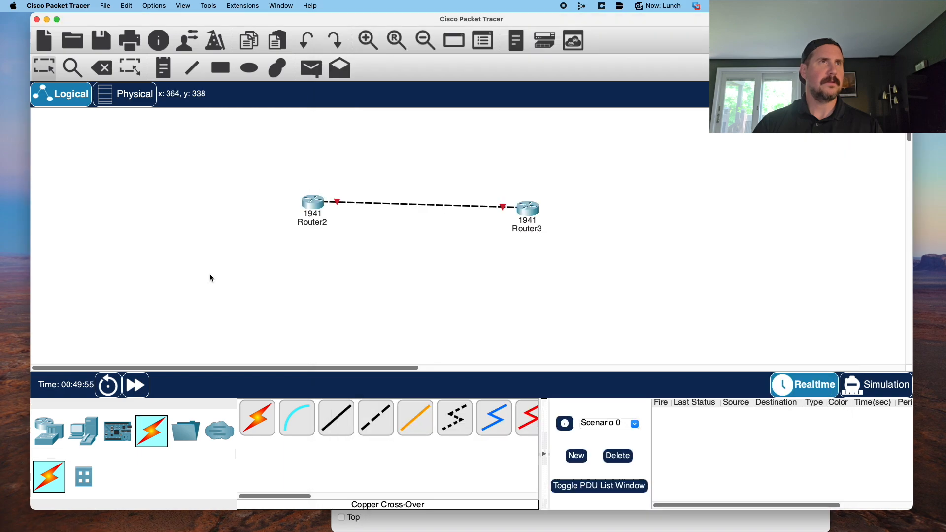
click(531, 205)
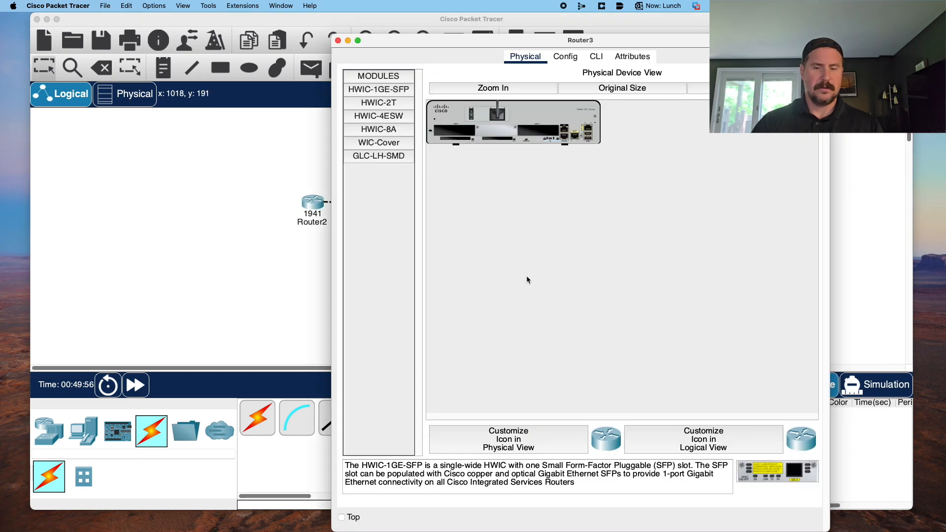
click(596, 57)
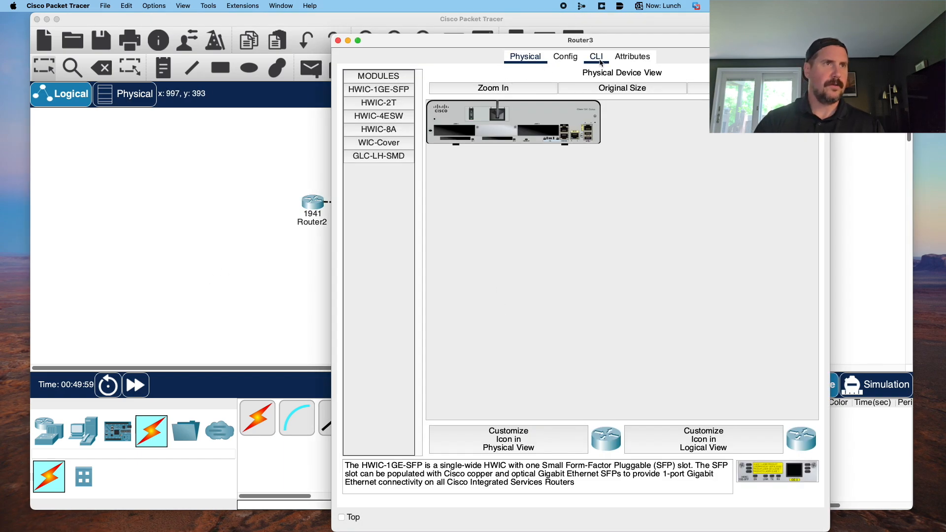
text(no)
key(Return)
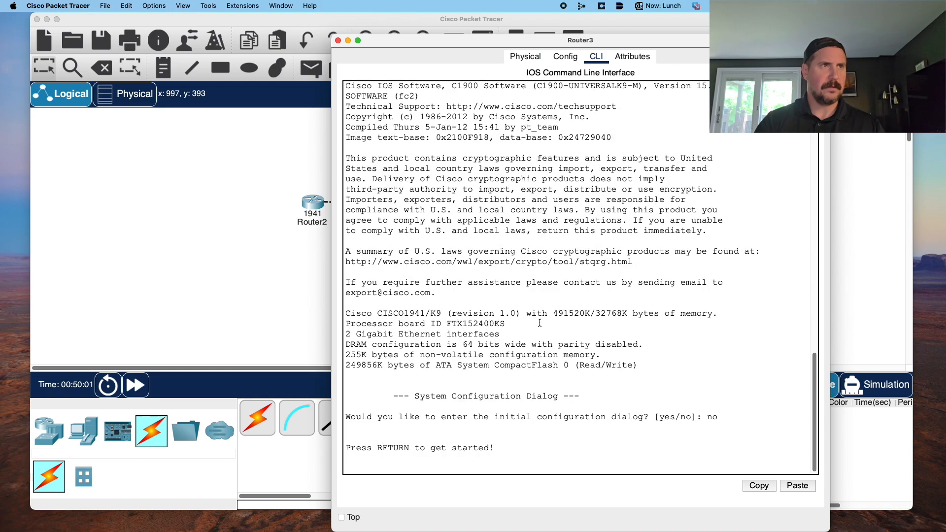
key(Return)
text(en)
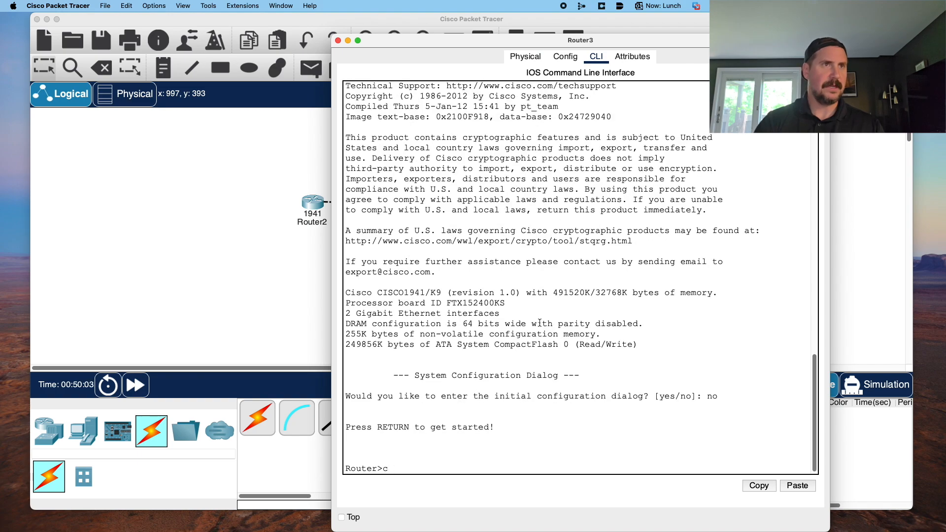
key(Return)
text(conf t)
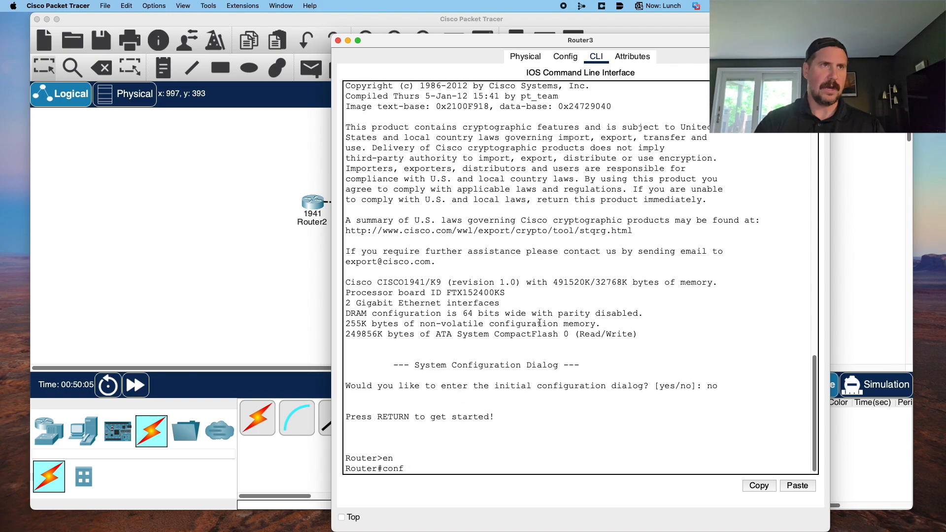
key(Return)
- Display Router3's routing table with do show ip rou
text(do show up)
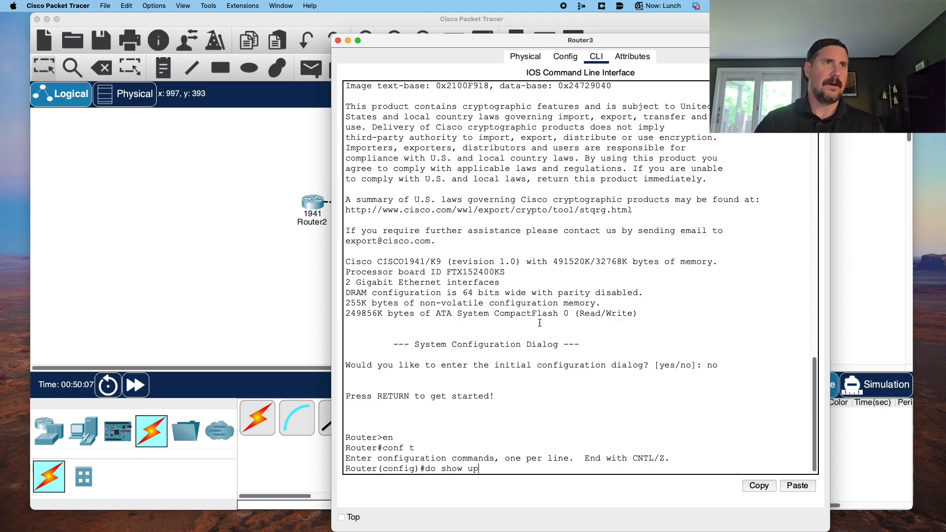
key(Tab)
key(BackSpace)
key(BackSpace)
text(ip)
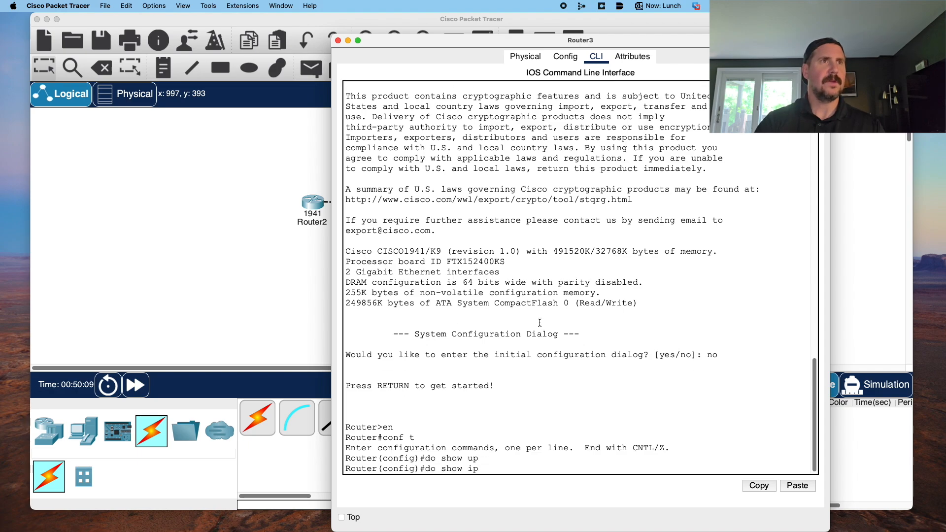
key(Tab)
text(rou)
key(Tab)
key(Return)
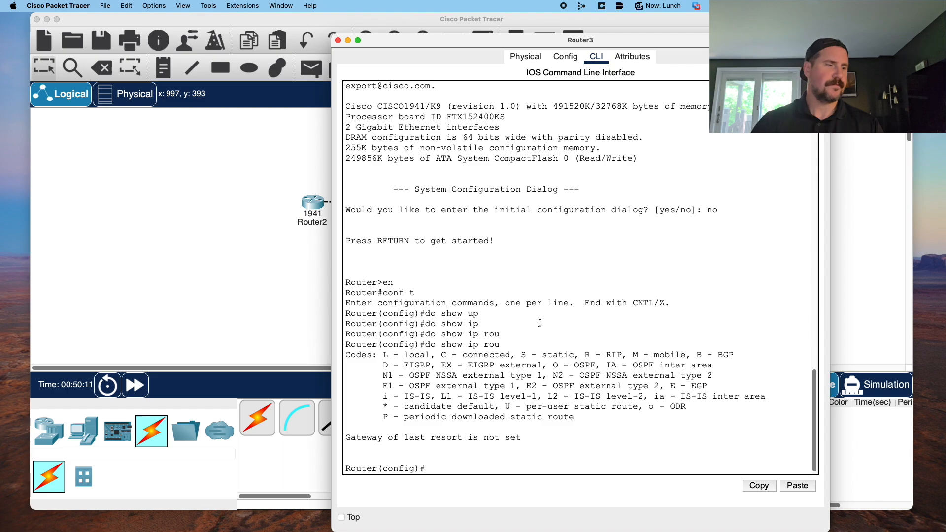
key(Return)
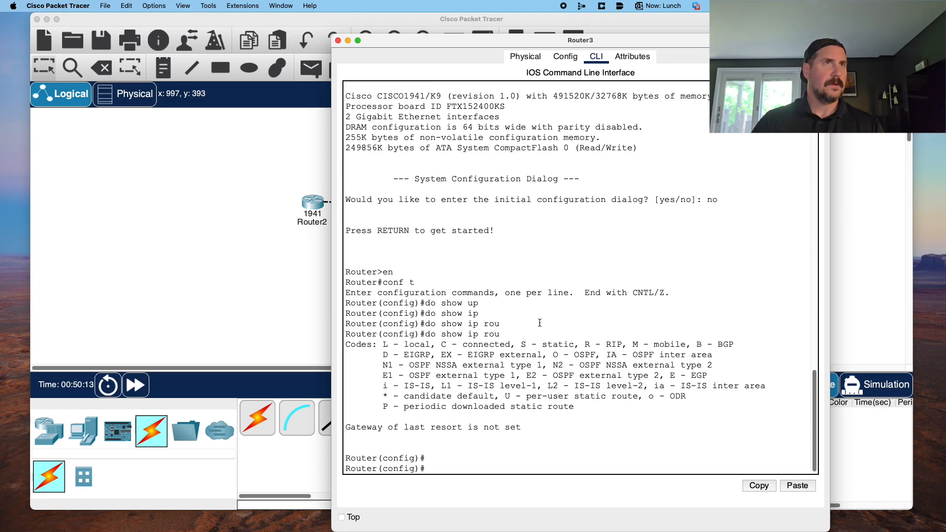
- Check the routing protocols on Router2's command line with do sho ip proto
click(224, 236)
click(318, 207)
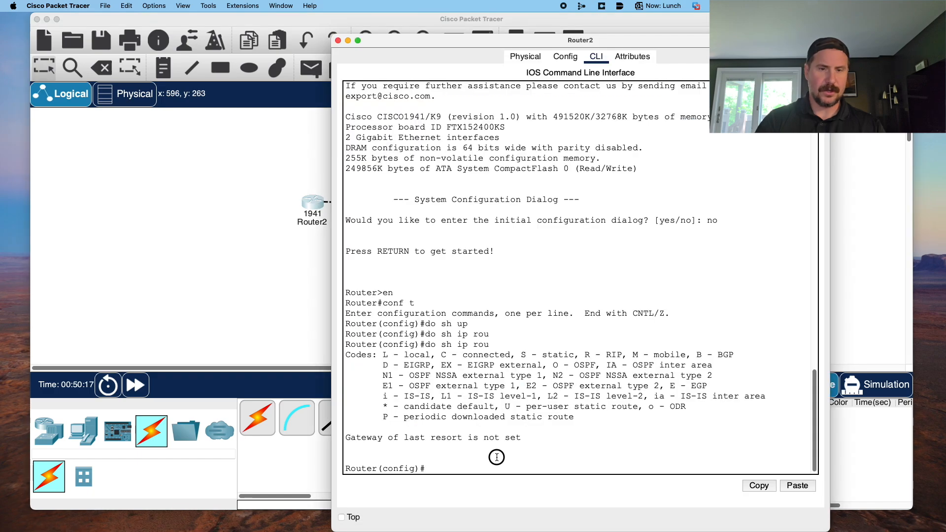
text(s)
key(BackSpace)
text(do sh)
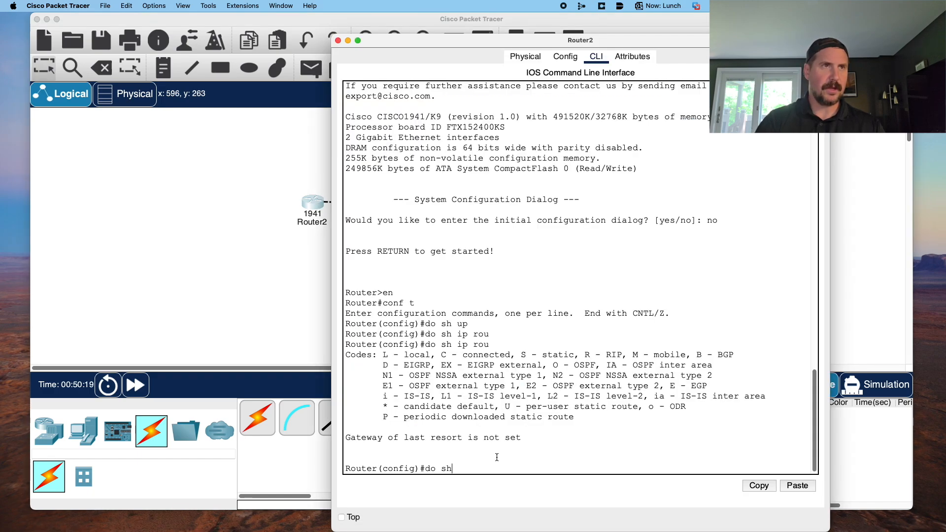
text(o ip proto)
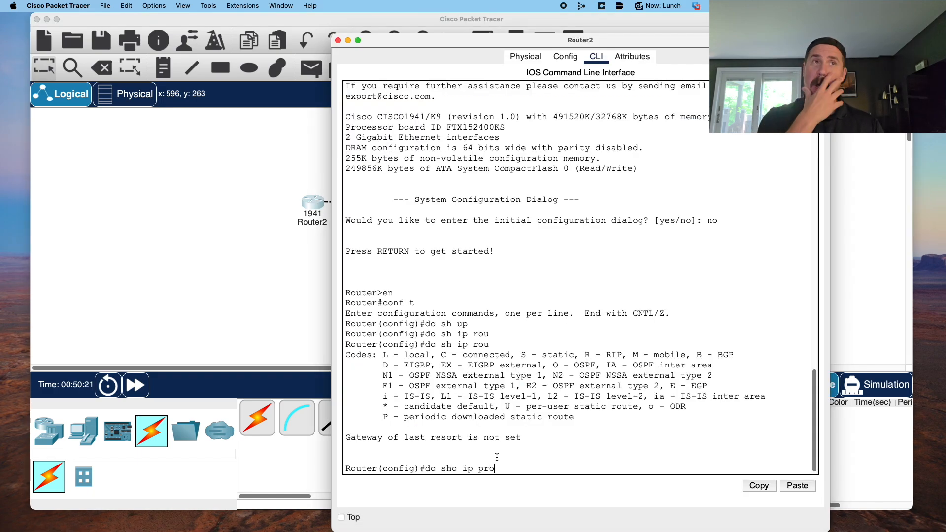
key(Return)
key(Up)
key(Return)
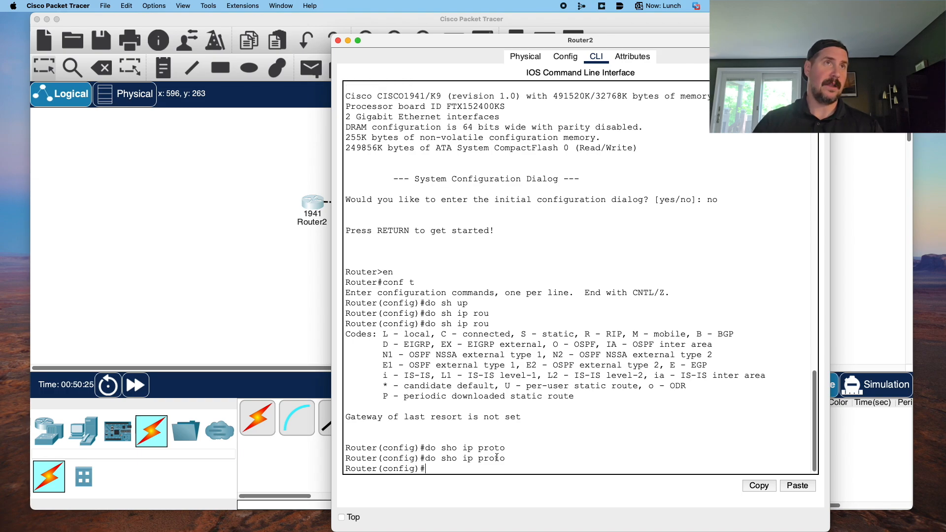
- Return to Router3's command line and run do show ip rou again to recheck its routing table
click(243, 271)
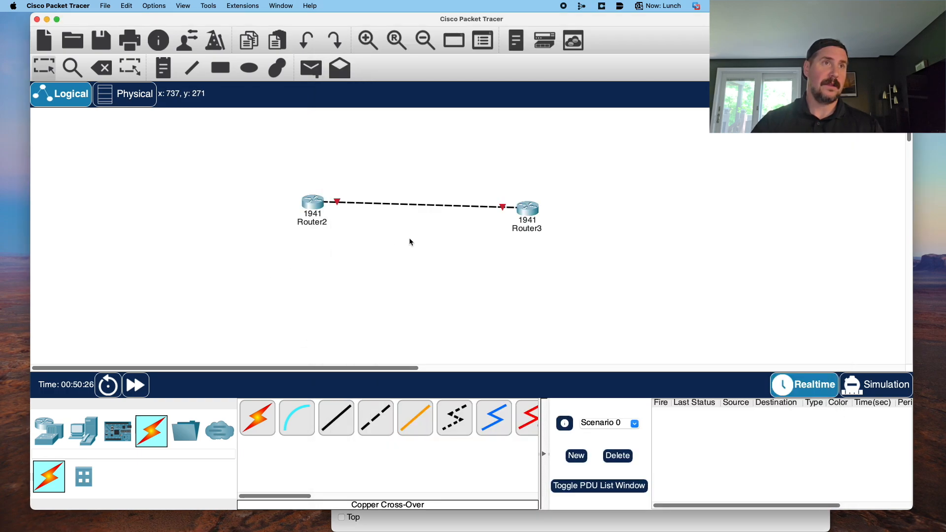
click(534, 207)
key(Up)
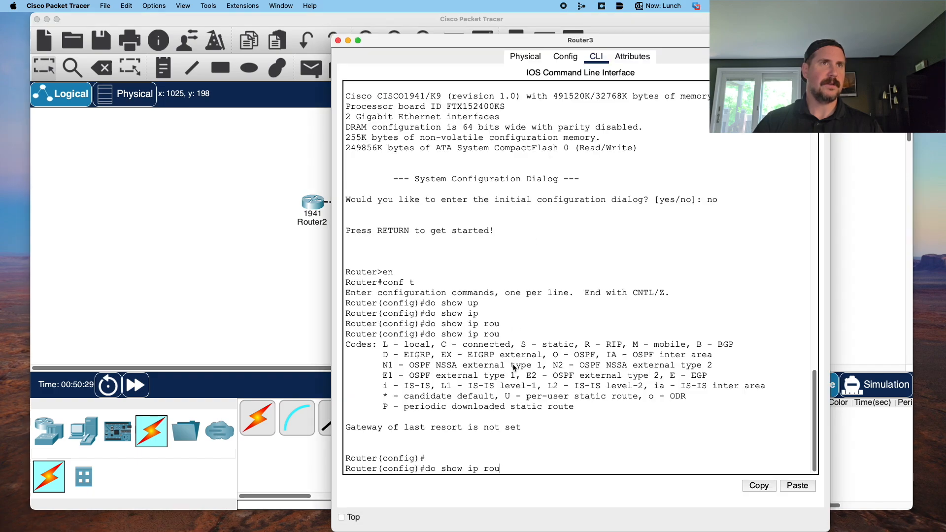
key(Return)
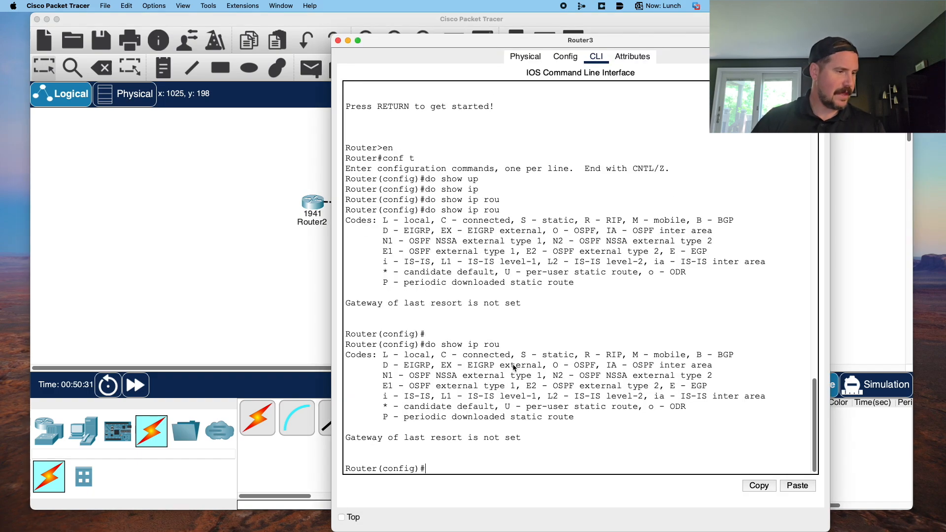